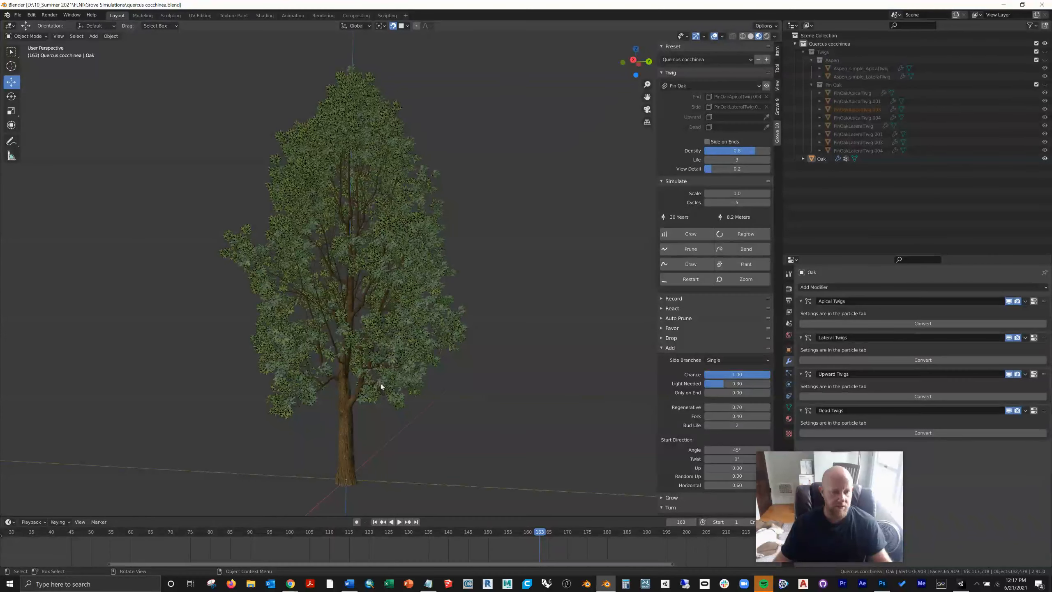
# Step: Examine the oak's foliage up close in wireframe display and return to the textured display
pyautogui.moveTo(854, 458); pyautogui.dragTo(907, 452)
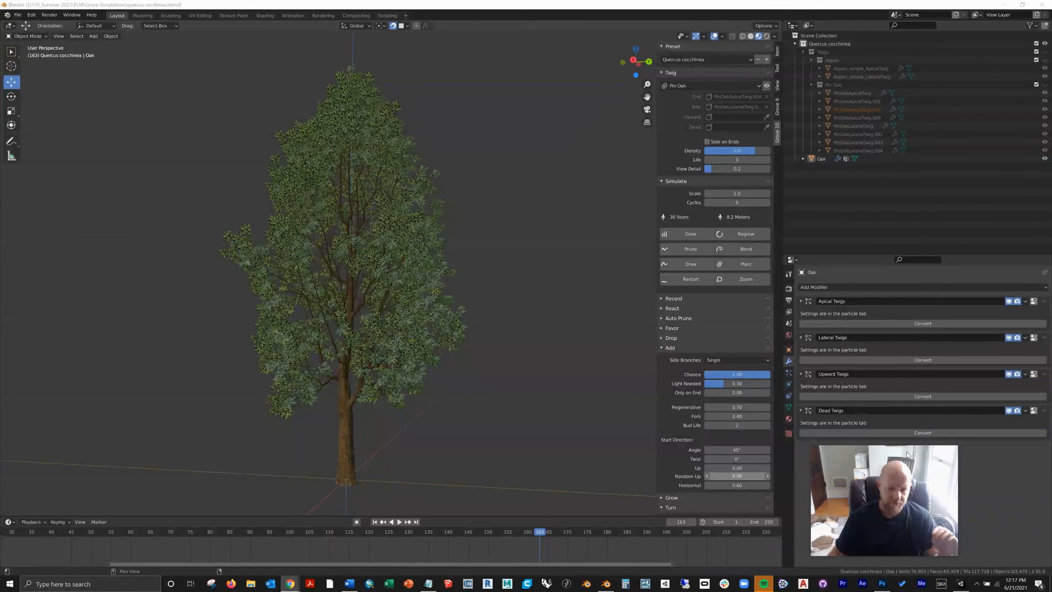
pyautogui.scroll(5, 375, 355)
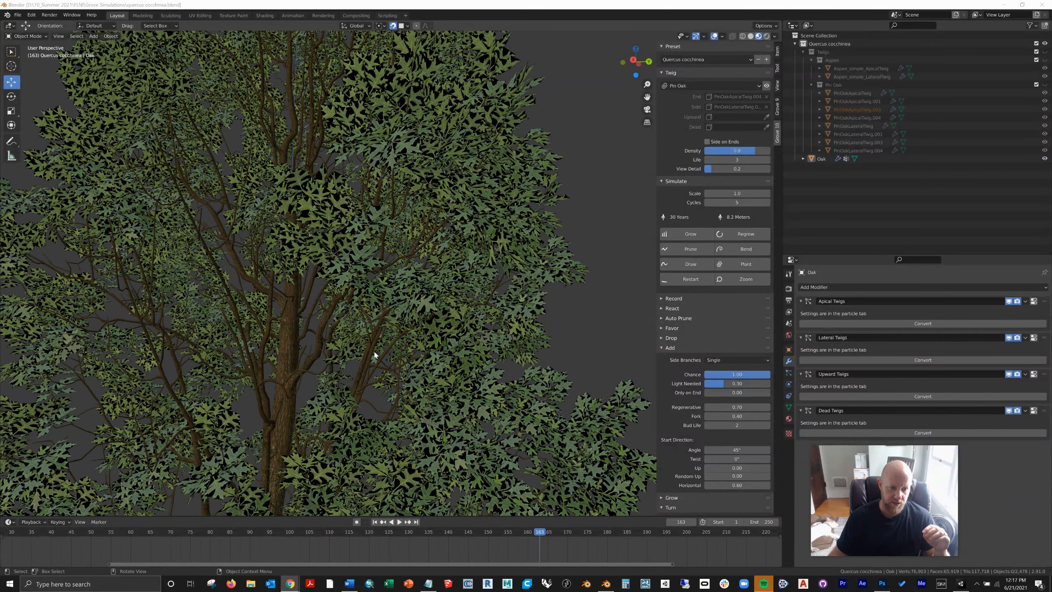
pyautogui.keyDown('shift'); pyautogui.moveTo(375, 355); pyautogui.dragTo(658, 338, button='middle'); pyautogui.keyUp('shift')
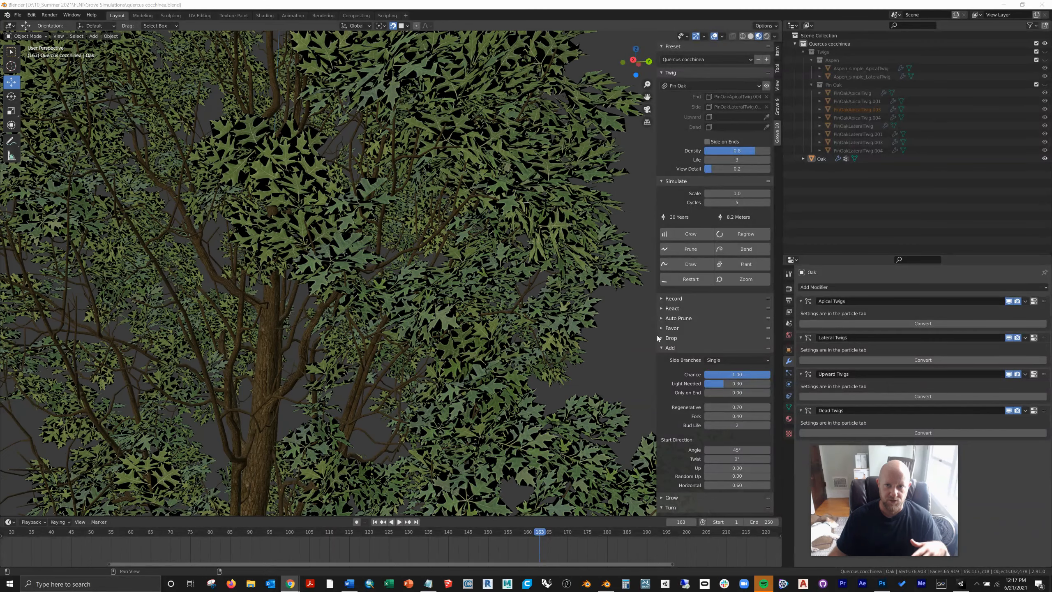
pyautogui.click(742, 37)
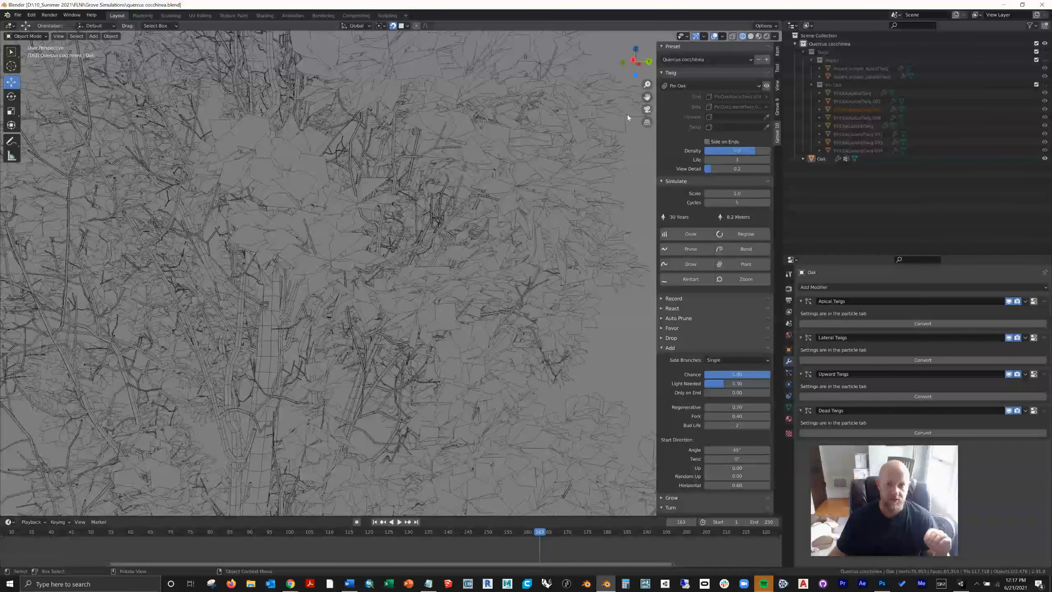
pyautogui.hotkey('shift', 'z')
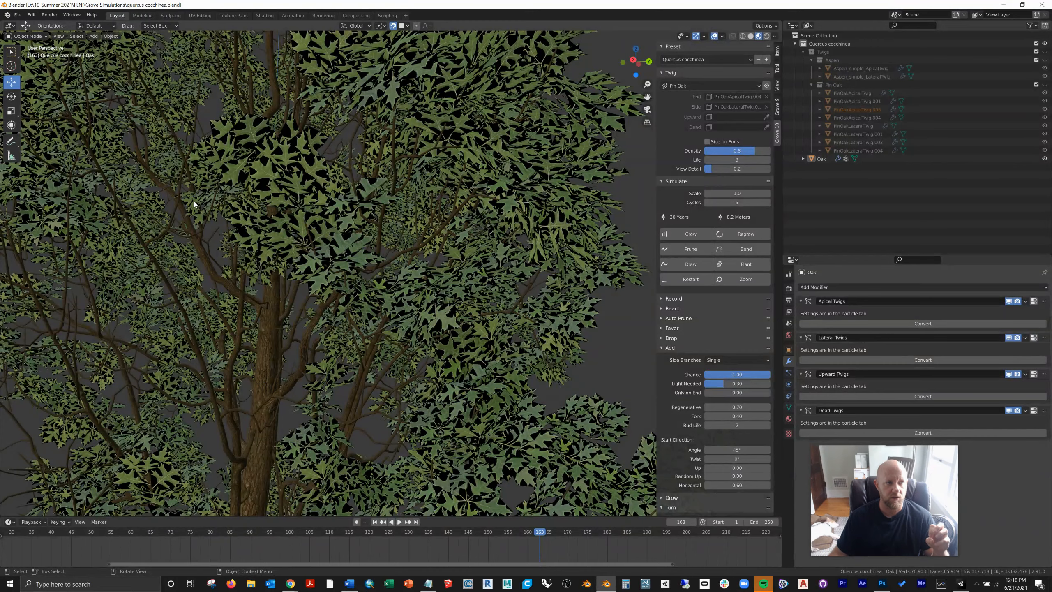
# Step: Set The Grove 10 add-on's twigs folder to D:\Software\The Grove\twigs and assign the Pin Oak twig to the oak
pyautogui.click(31, 14)
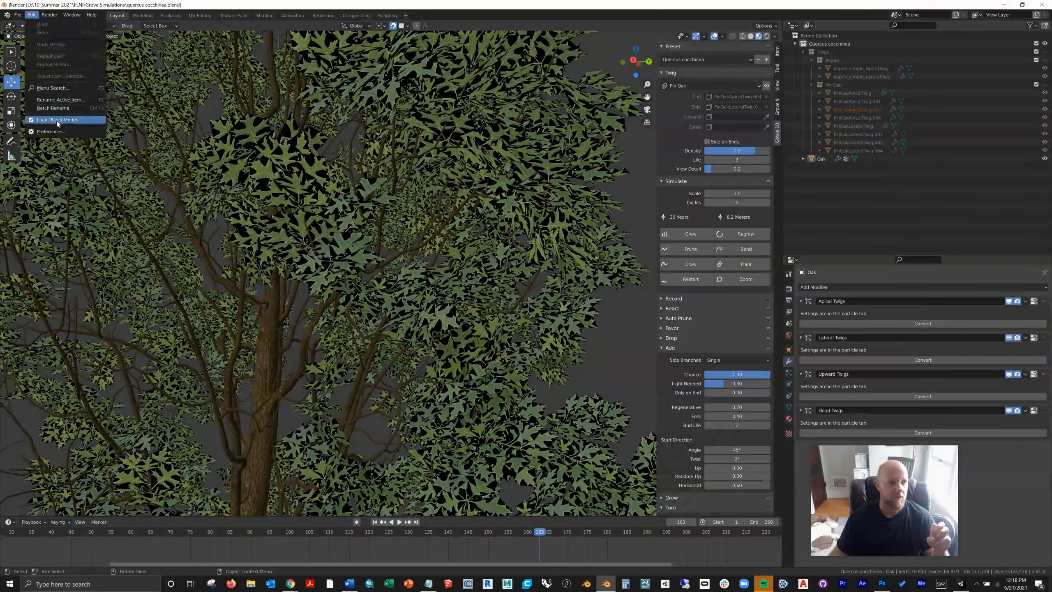
pyautogui.click(50, 131)
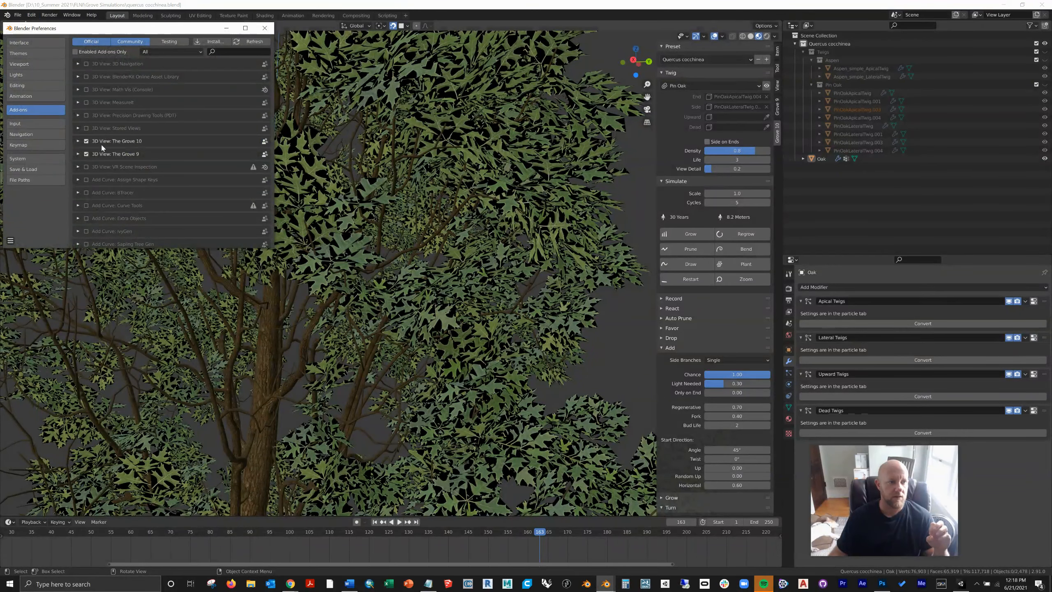
pyautogui.click(77, 141)
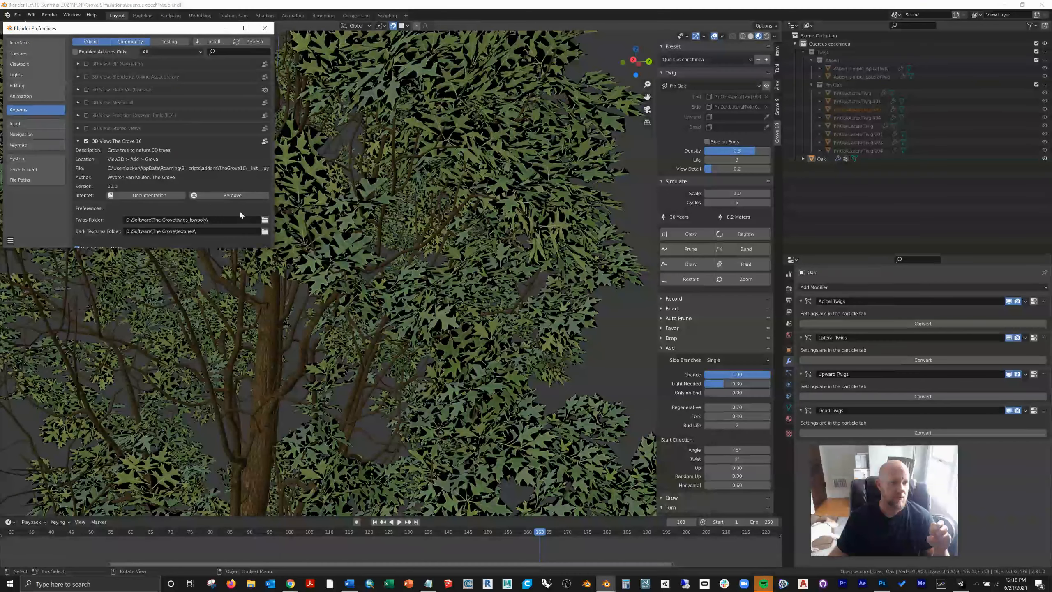
pyautogui.click(264, 220)
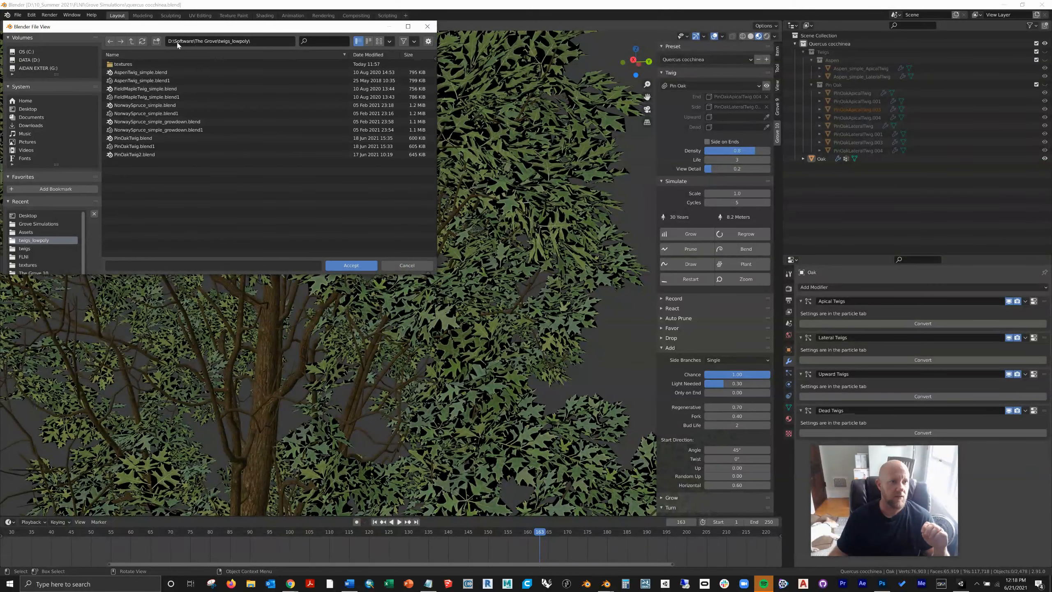
pyautogui.click(132, 41)
pyautogui.click(124, 98)
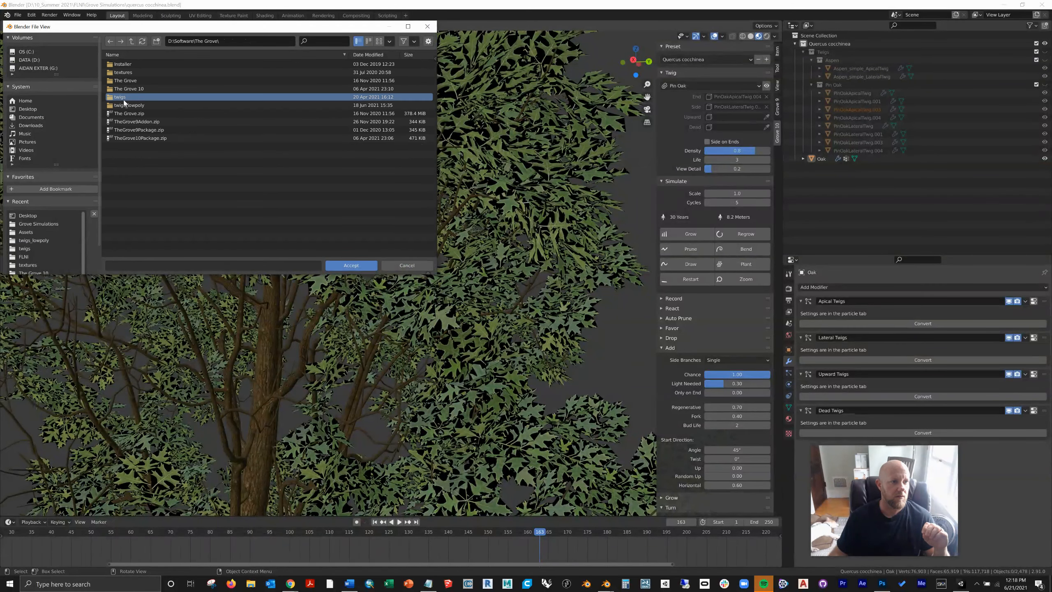
pyautogui.click(336, 265)
pyautogui.click(336, 265)
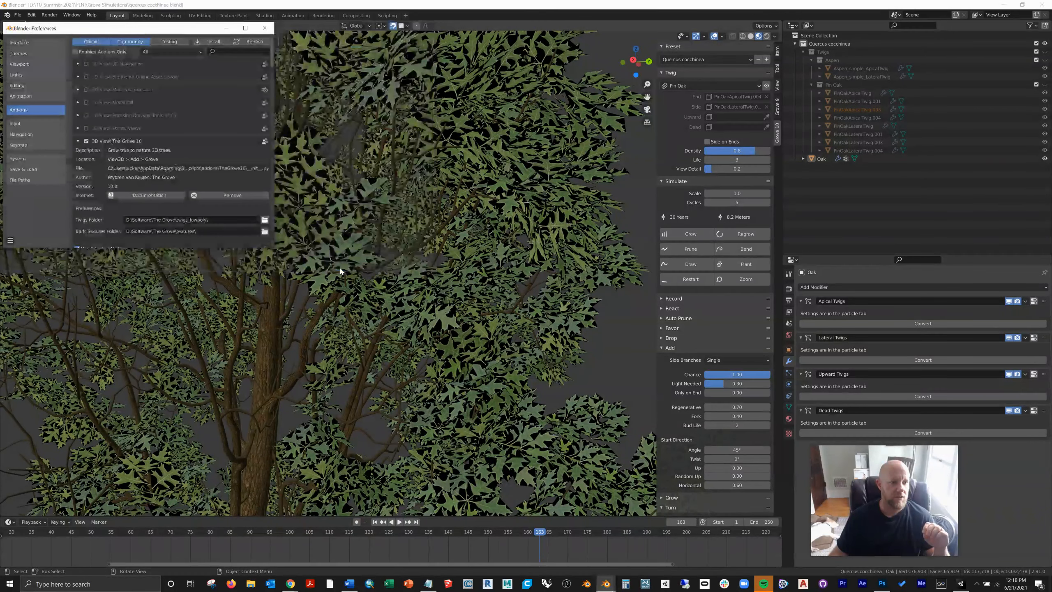
pyautogui.click(265, 30)
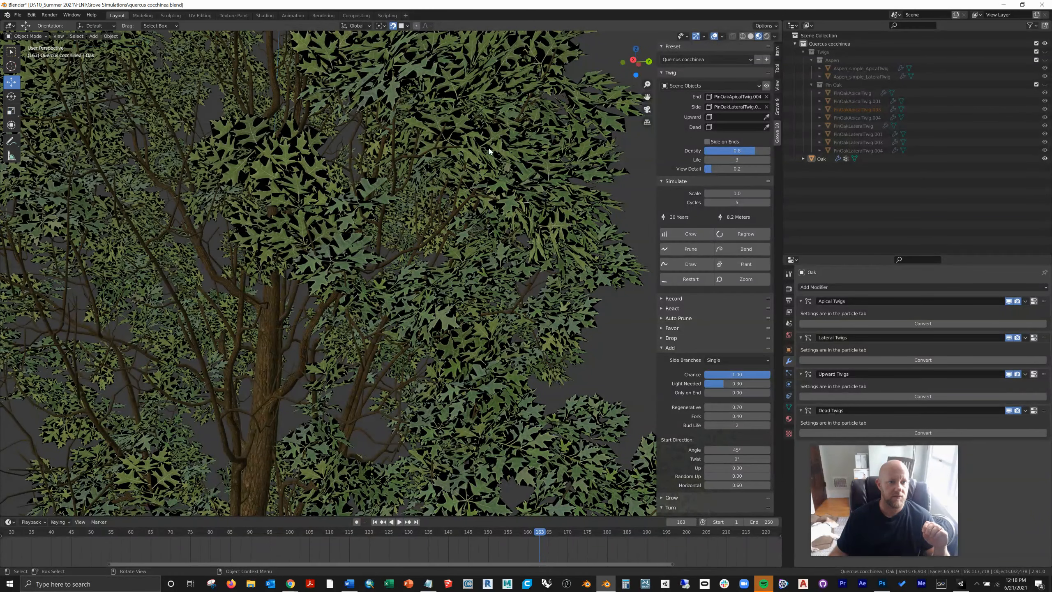
pyautogui.click(754, 86)
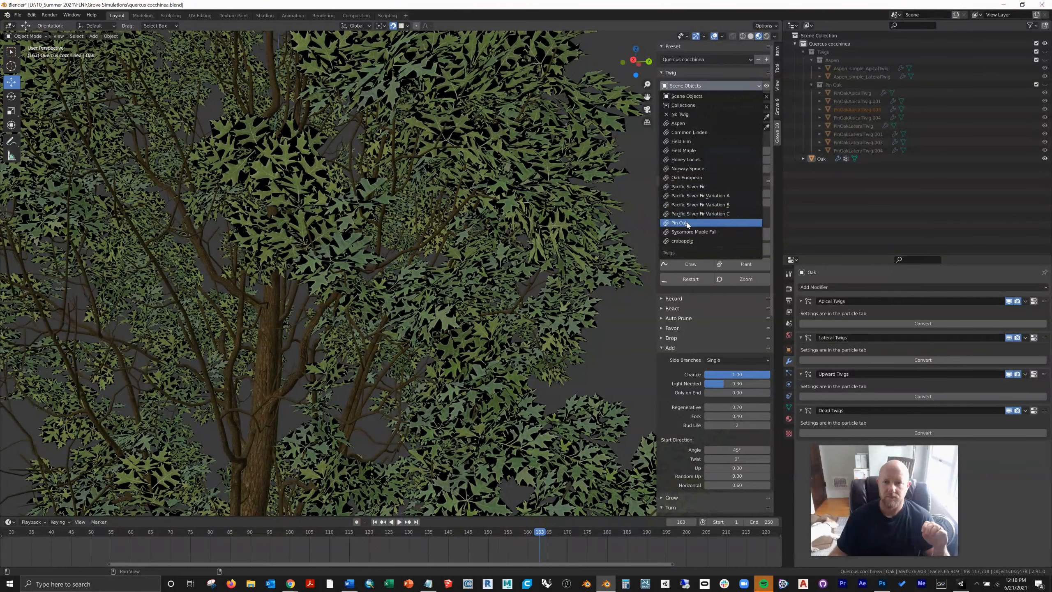
pyautogui.press('Return')
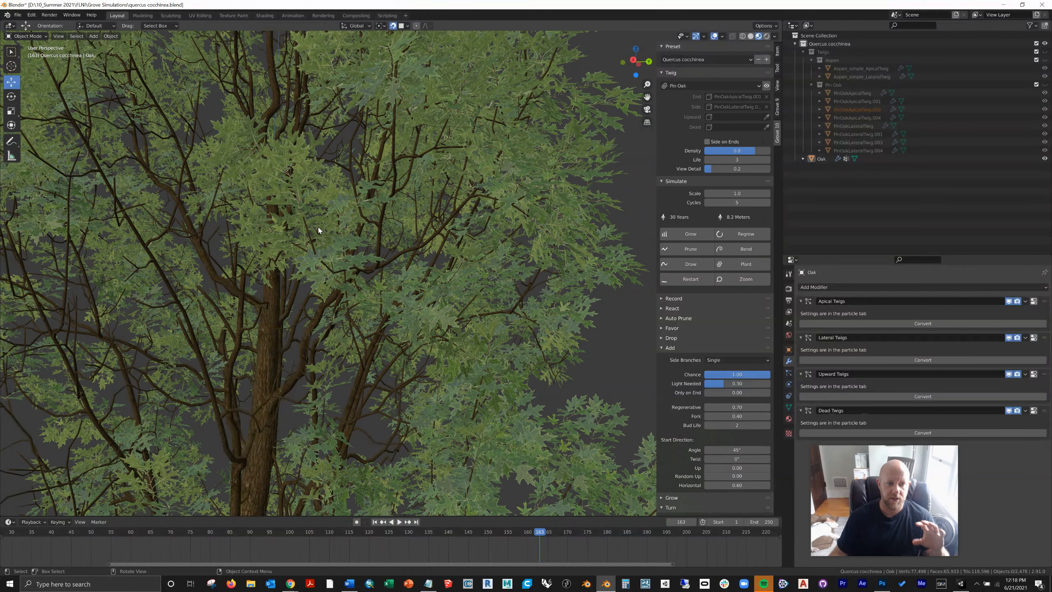
# Step: Examine the oak's foliage and branch structure at different distances and from several angles
pyautogui.scroll(3, 318, 228)
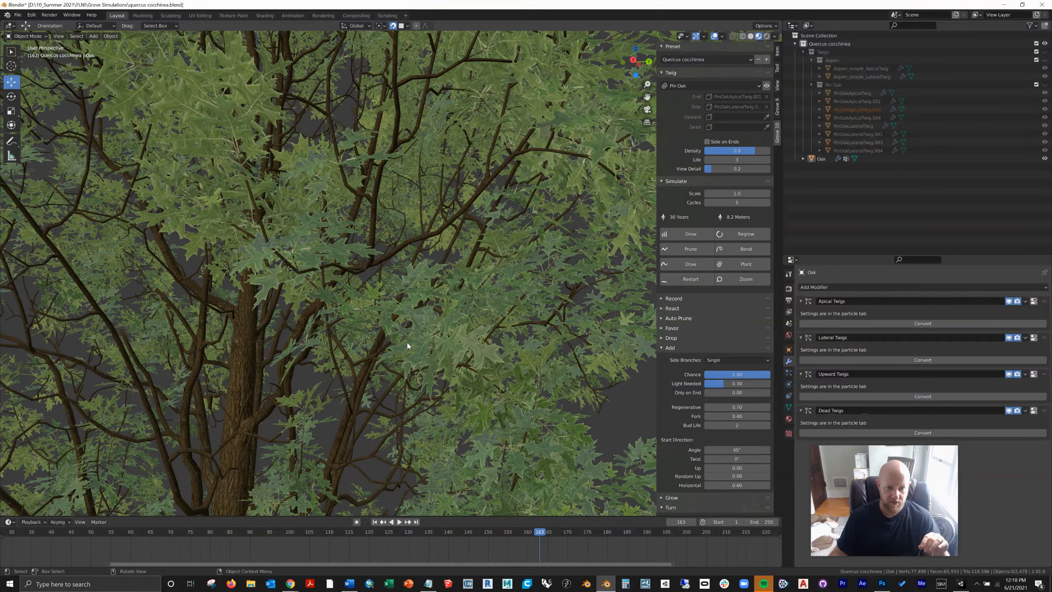
pyautogui.scroll(-2, 408, 345)
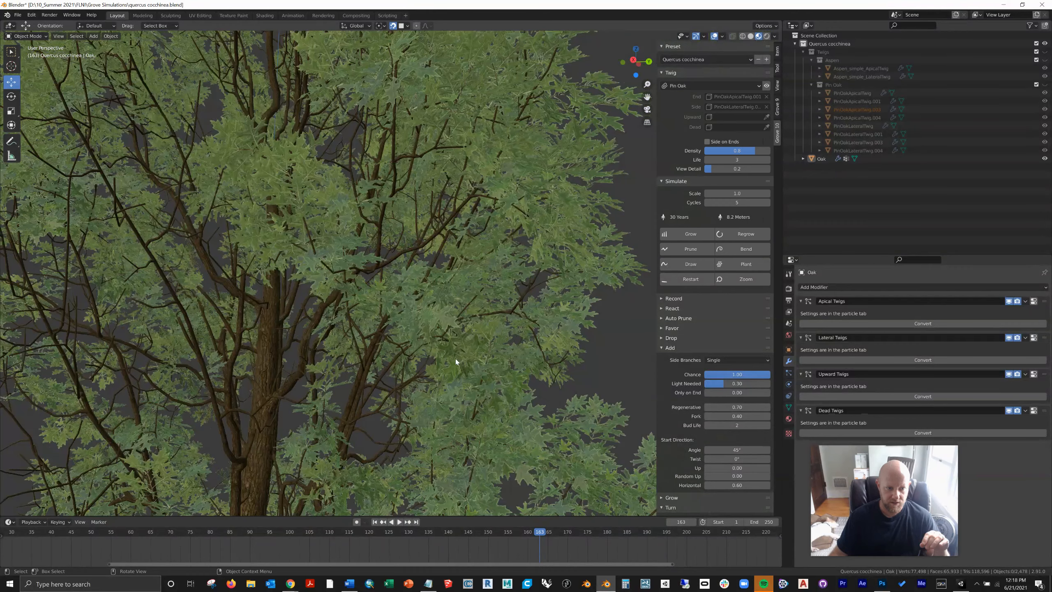
pyautogui.scroll(-5, 456, 358)
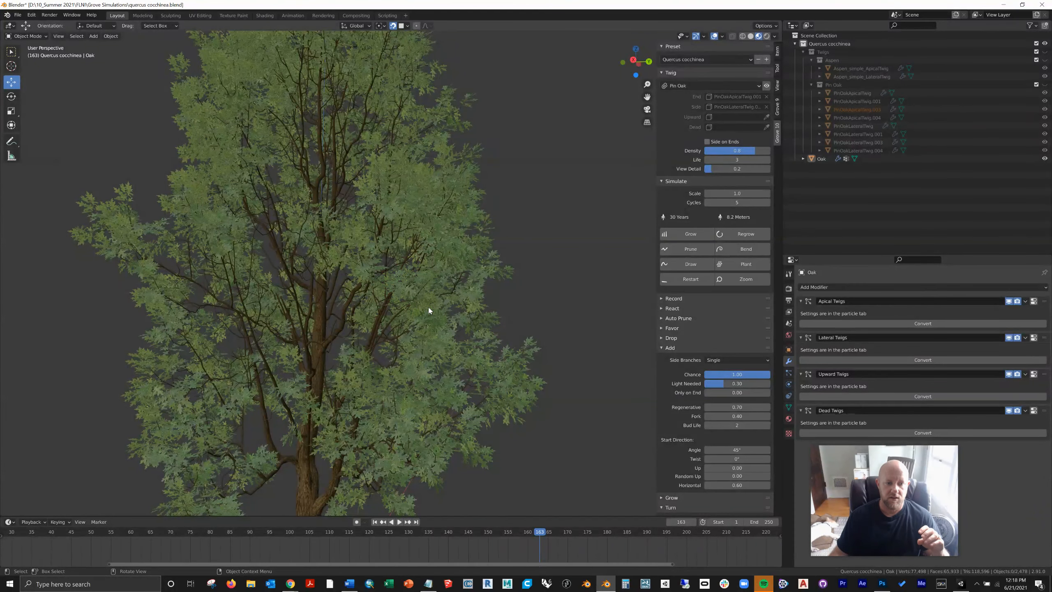
pyautogui.moveTo(418, 305); pyautogui.dragTo(480, 321, button='middle')
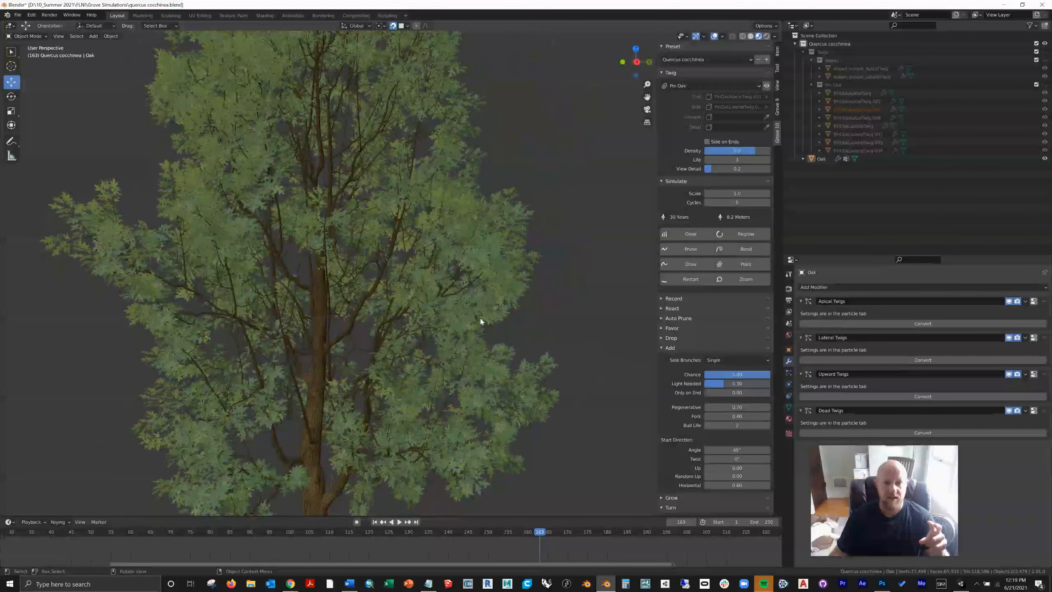
pyautogui.click(346, 423)
pyautogui.click(602, 342)
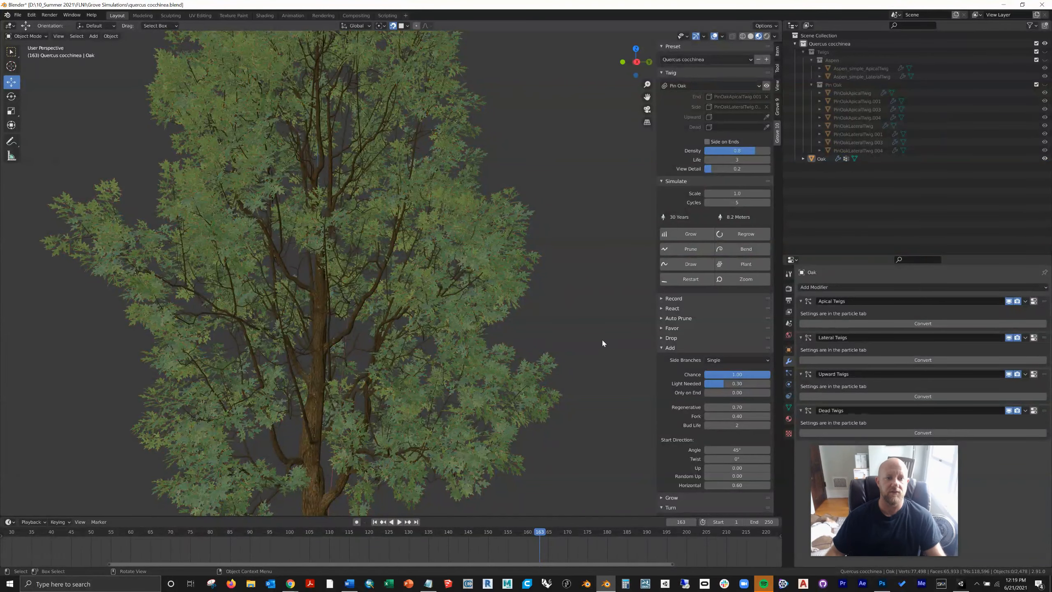
pyautogui.moveTo(446, 311); pyautogui.dragTo(483, 294, button='middle')
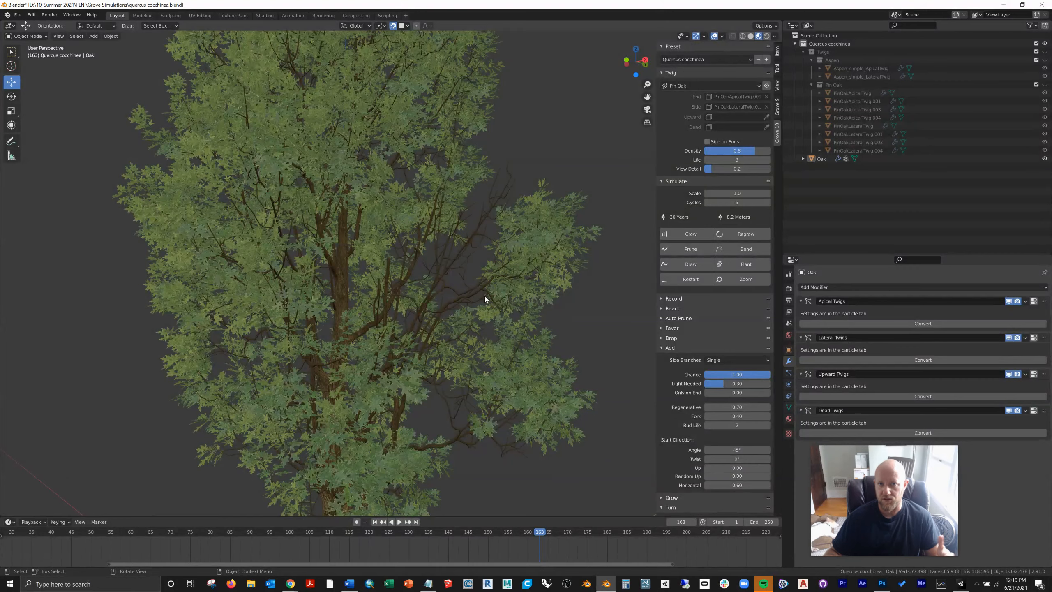
pyautogui.moveTo(409, 272); pyautogui.dragTo(153, 230, button='middle')
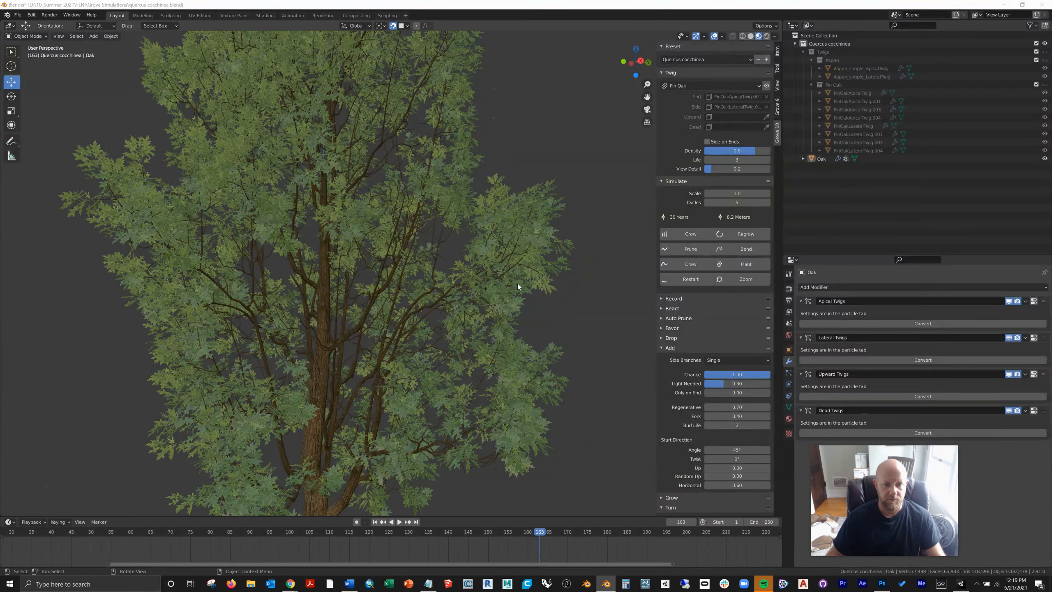
# Step: Switch to File Explorer and open the twigs folder in D:\Software\The Grove
pyautogui.press('super+e')
pyautogui.click(344, 240)
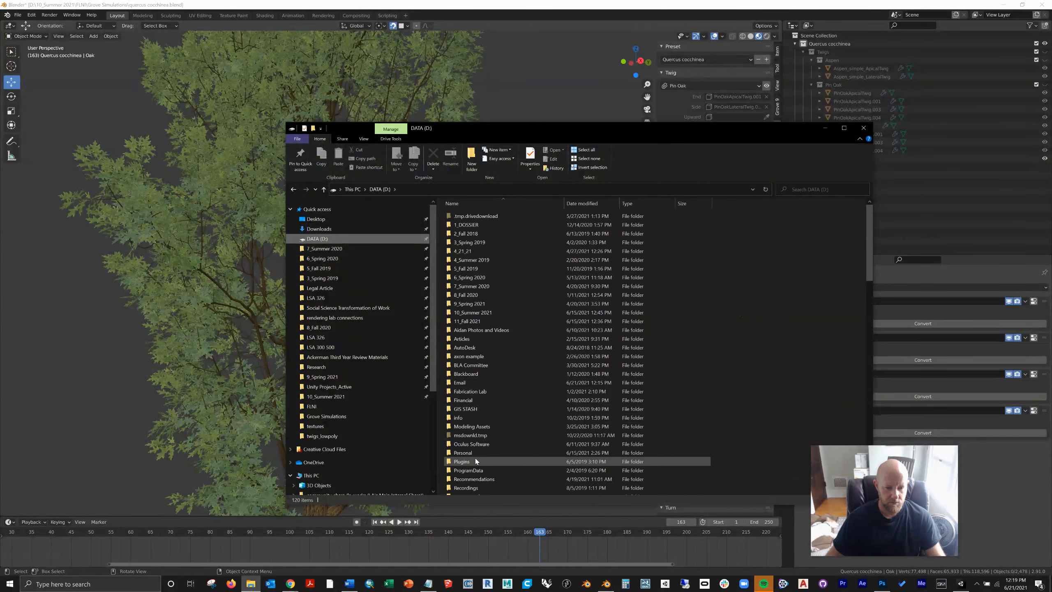
pyautogui.scroll(-3, 475, 458)
pyautogui.doubleClick(478, 421)
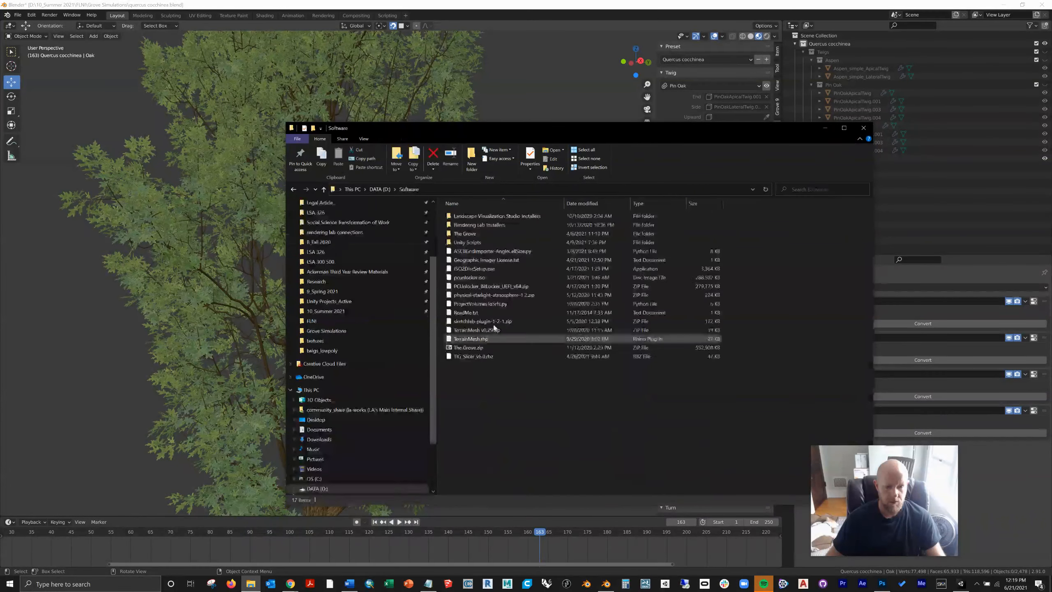
pyautogui.doubleClick(474, 235)
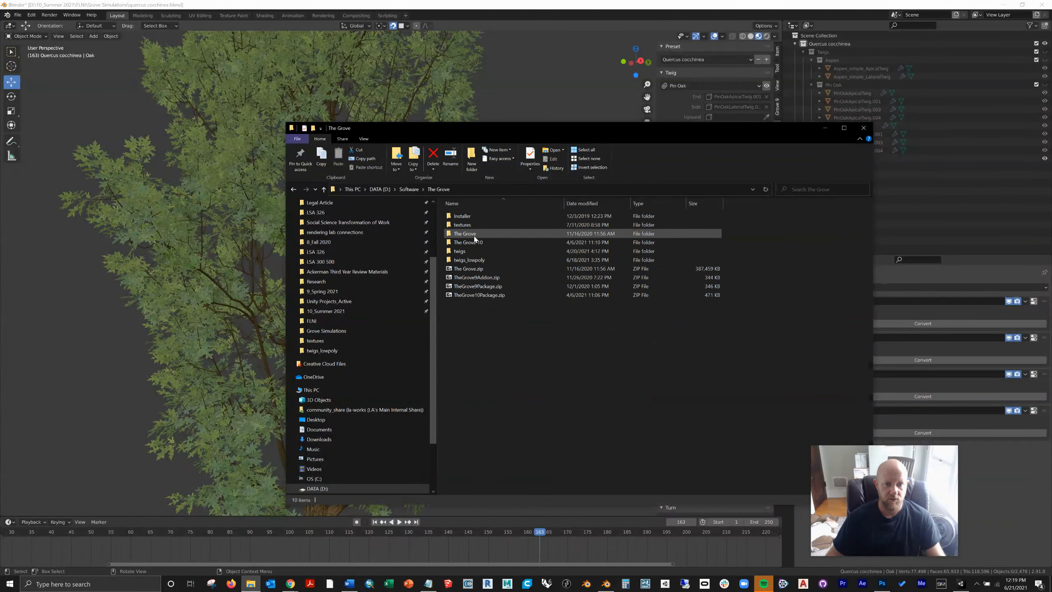
pyautogui.doubleClick(469, 248)
pyautogui.click(469, 251)
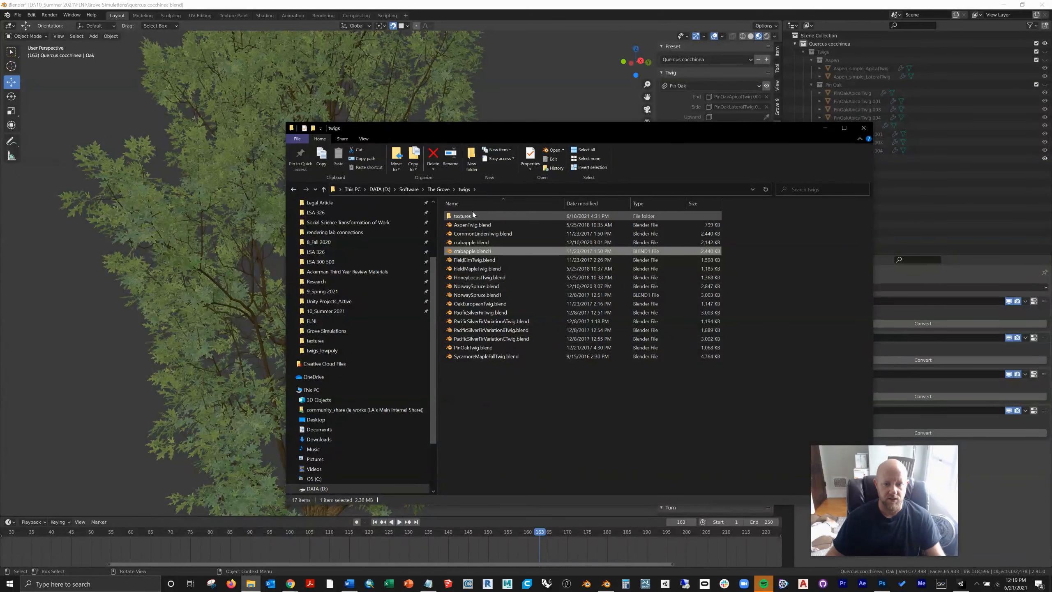
# Step: Look through the twigs_lowpoly folder, return to the twigs folder and open its PinOakTwig.blend in Blender
pyautogui.click(293, 189)
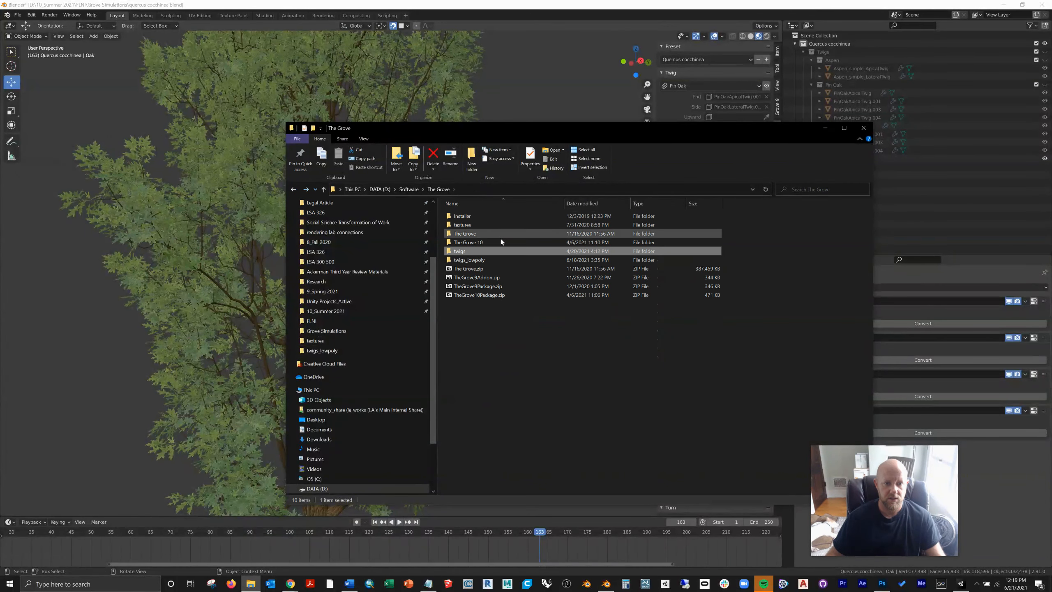
pyautogui.doubleClick(480, 260)
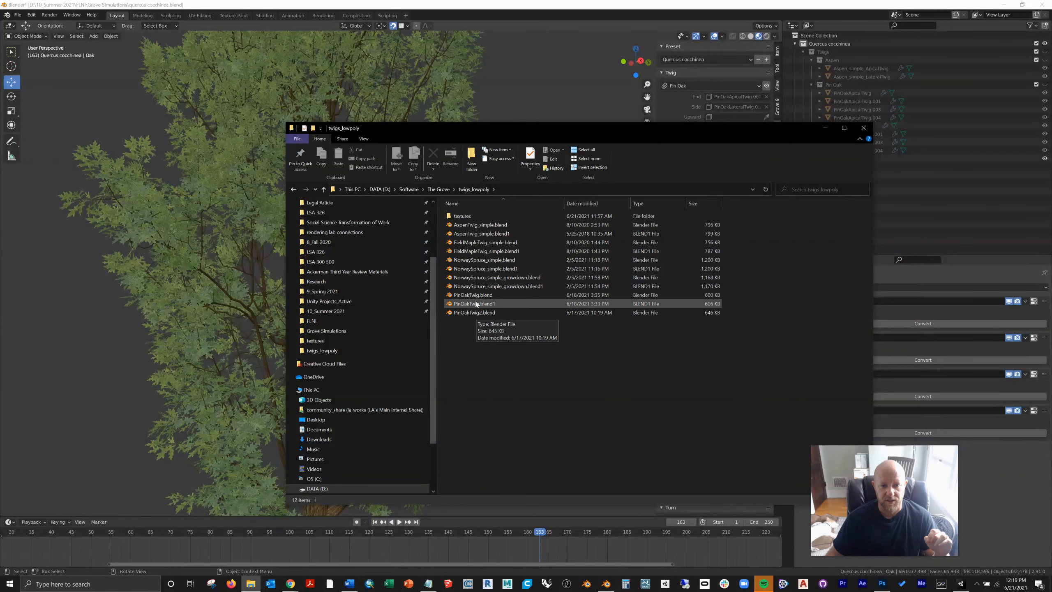
pyautogui.click(294, 189)
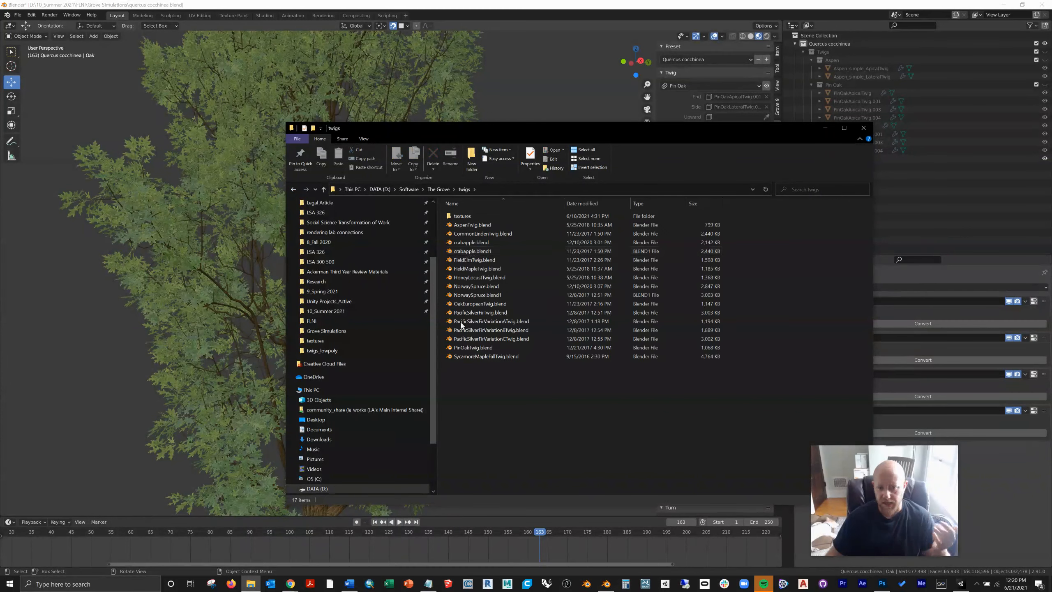
pyautogui.doubleClick(473, 347)
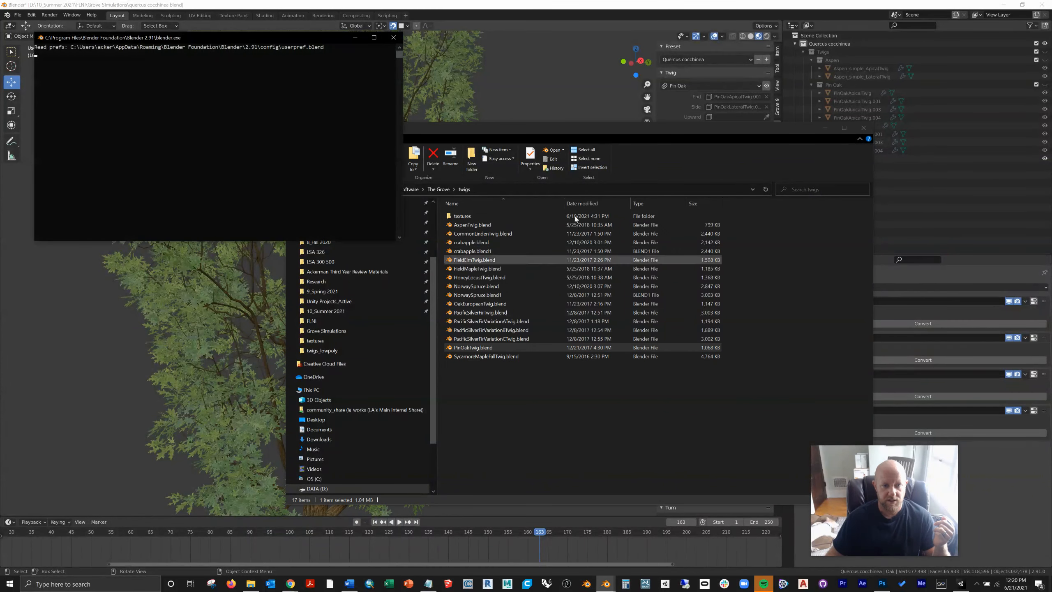
# Step: Return to File Explorer and open PinOakTwig.blend from the twigs_lowpoly folder in Blender
pyautogui.click(568, 129)
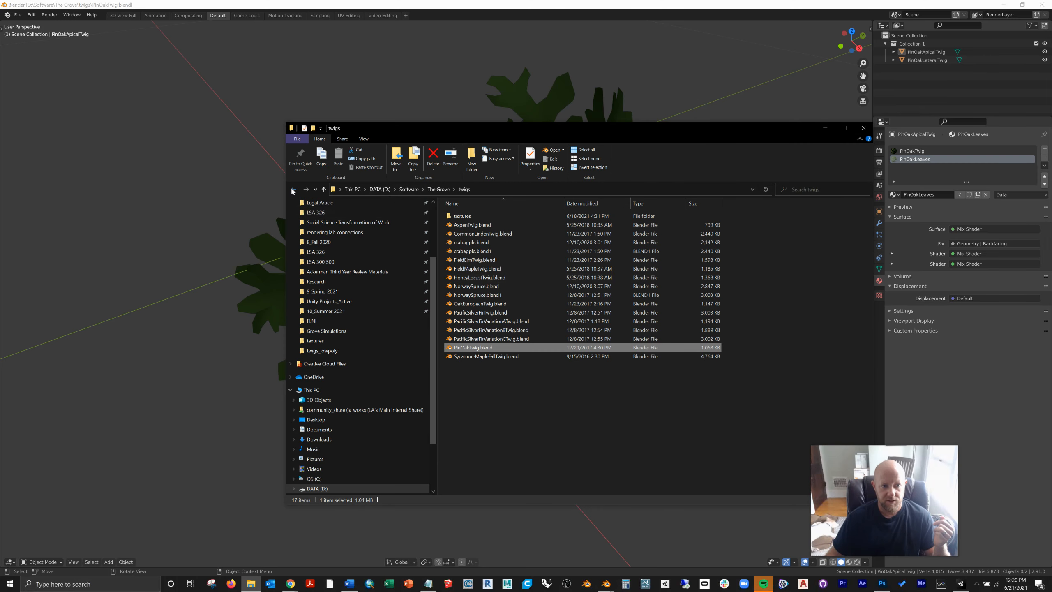
pyautogui.click(293, 190)
pyautogui.doubleClick(510, 261)
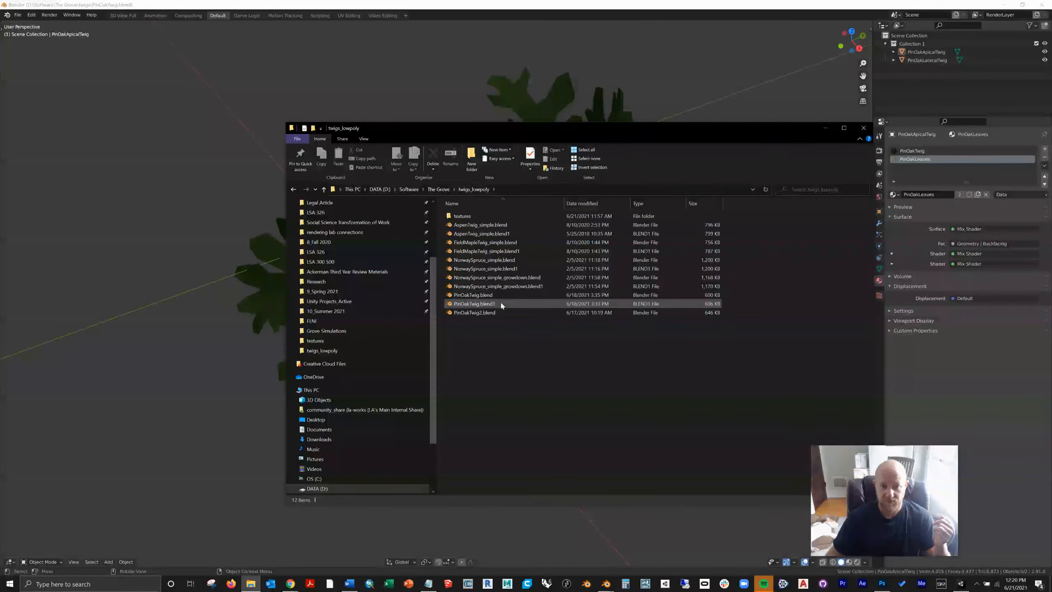
pyautogui.doubleClick(498, 294)
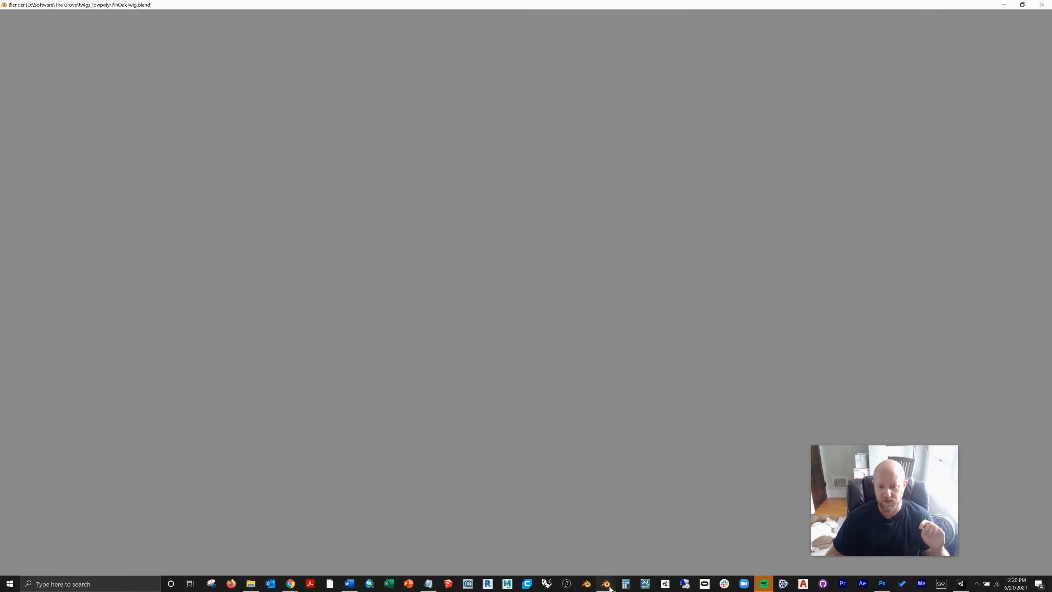
# Step: Switch to the Blender window holding PinOakTwig.blend from the twigs folder and inspect its leaf geometry
pyautogui.moveTo(611, 584)
pyautogui.click(596, 546)
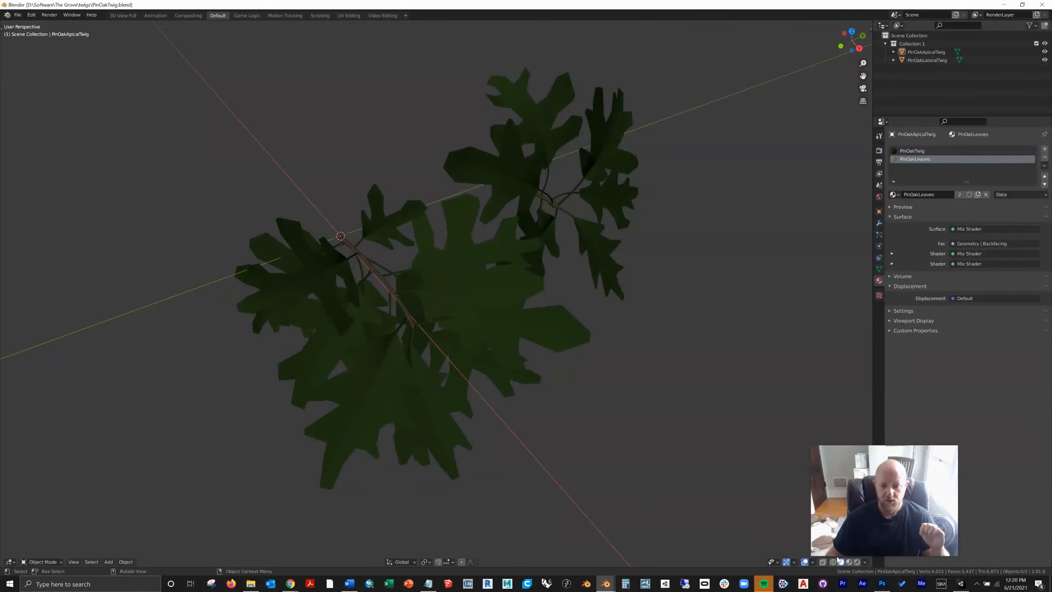
pyautogui.scroll(5, 397, 323)
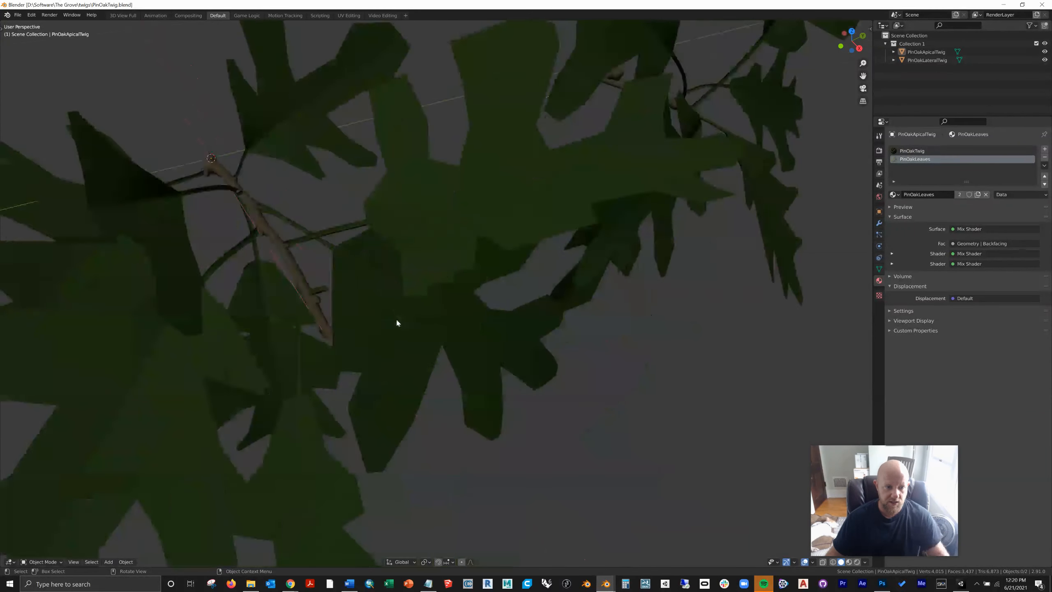
pyautogui.scroll(-5, 397, 322)
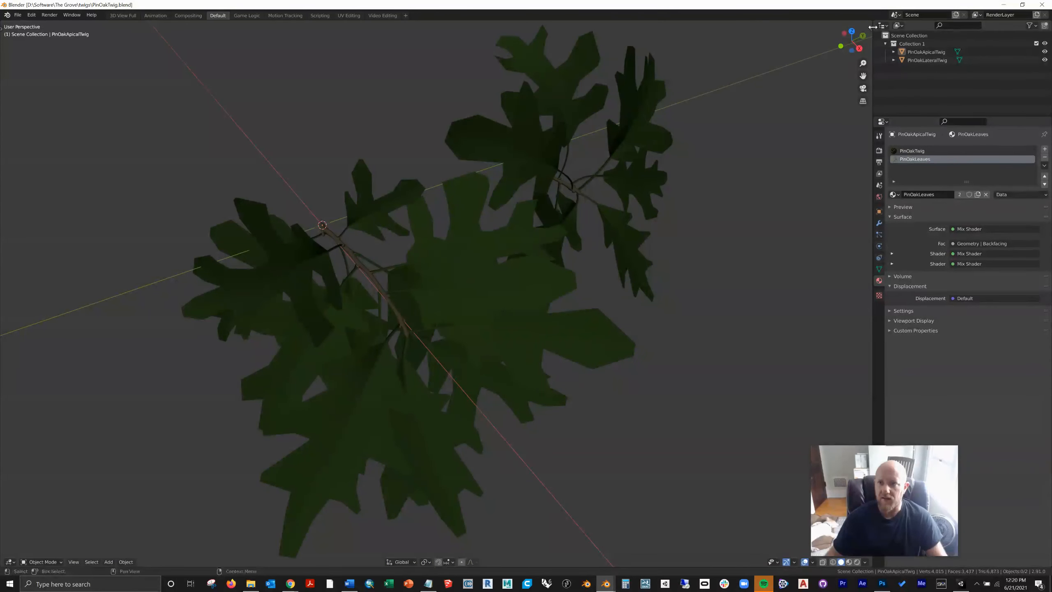
# Step: Lower the 3D viewport's Clip Start to its minimum of 0.00000 for a close-up view of the high-poly twig's stem
pyautogui.click(869, 30)
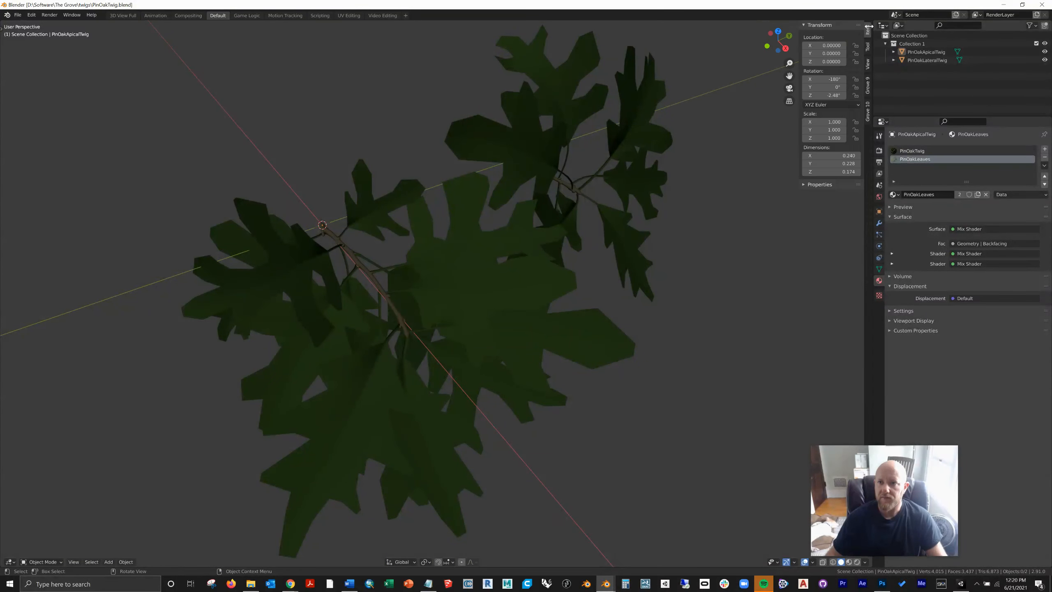
pyautogui.click(868, 67)
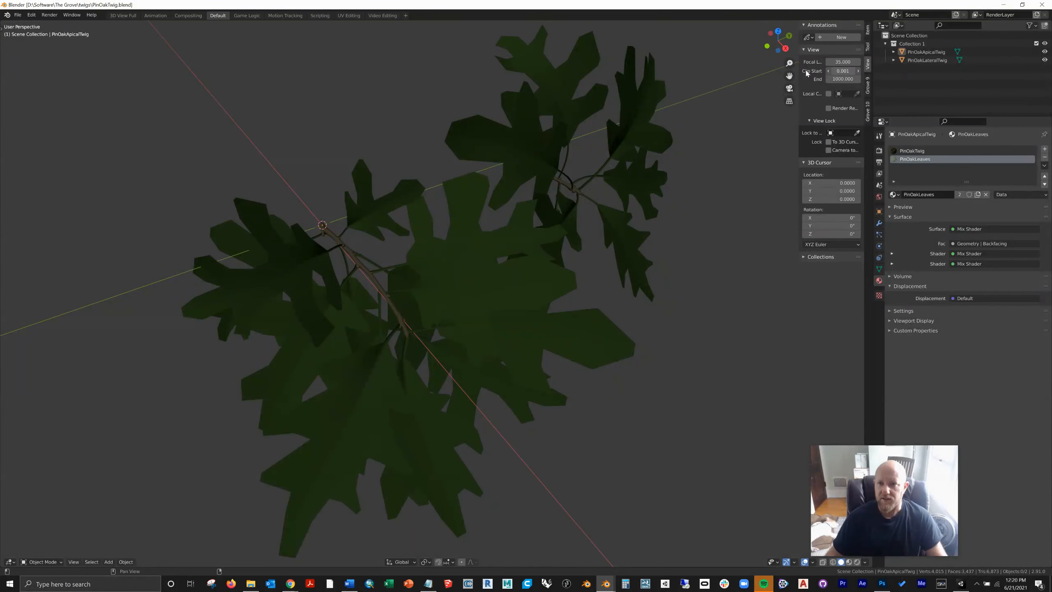
pyautogui.moveTo(846, 69); pyautogui.dragTo(796, 72)
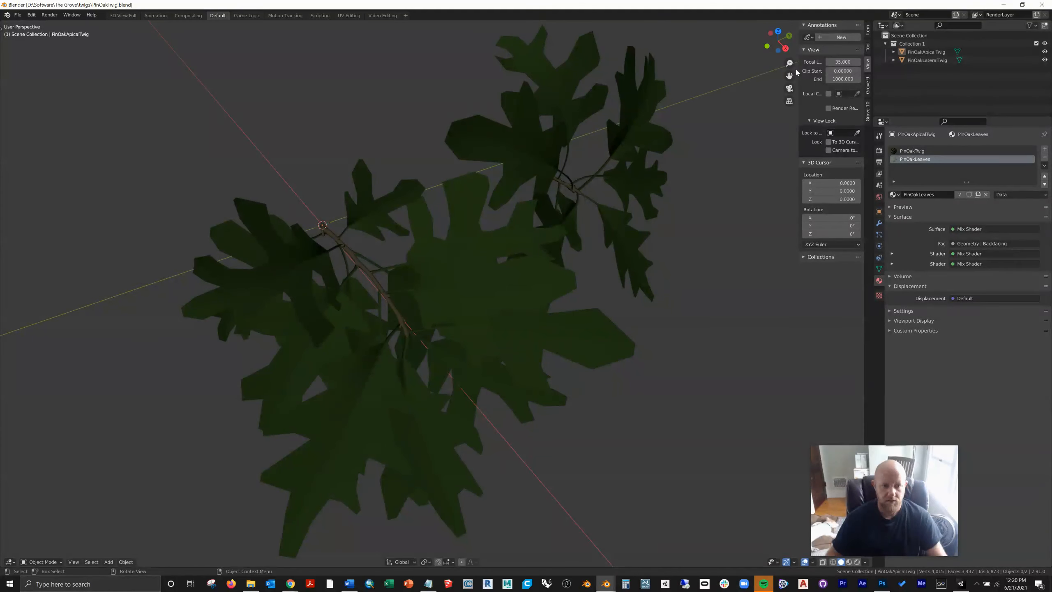
pyautogui.scroll(7, 208, 271)
pyautogui.moveTo(209, 270); pyautogui.dragTo(248, 257, button='middle')
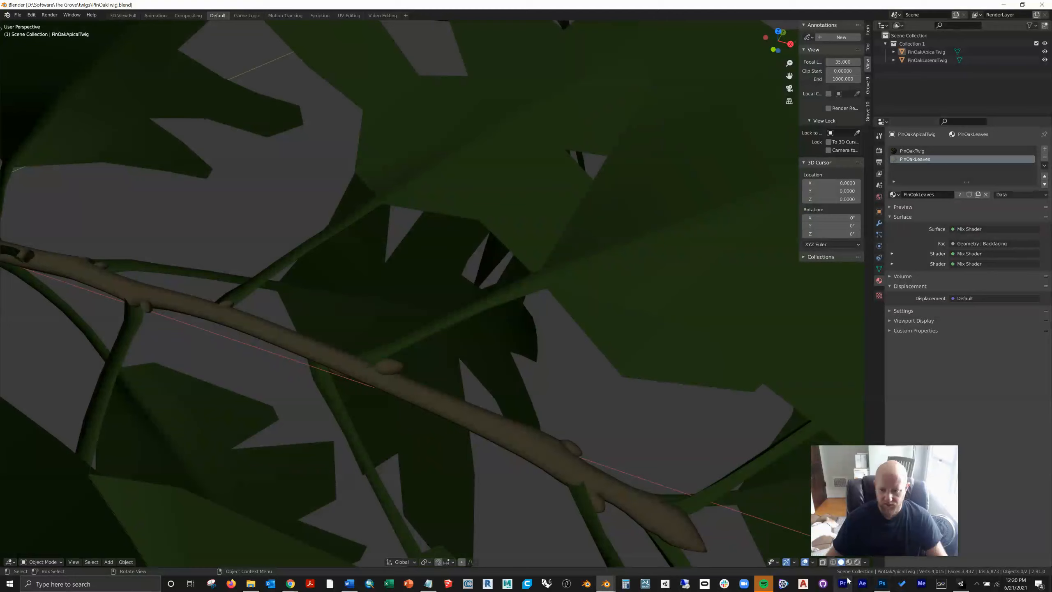
# Step: Inspect the high-poly twig's stem, buds and leaf geometry up close in wireframe and textured shading
pyautogui.click(833, 562)
pyautogui.moveTo(562, 403); pyautogui.dragTo(516, 394, button='middle')
pyautogui.moveTo(257, 210); pyautogui.dragTo(289, 206, button='middle')
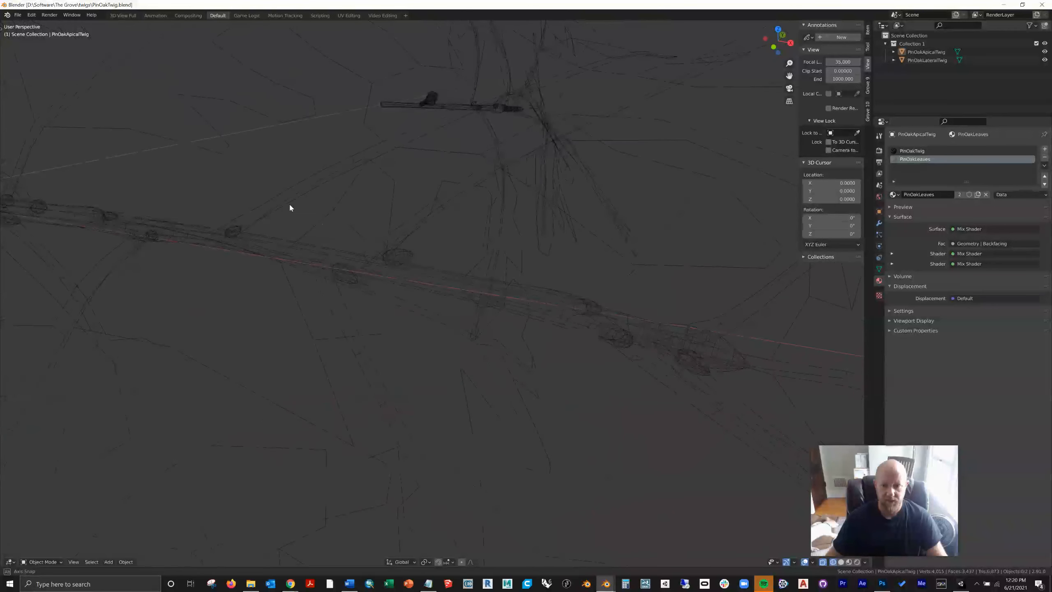
pyautogui.click(857, 562)
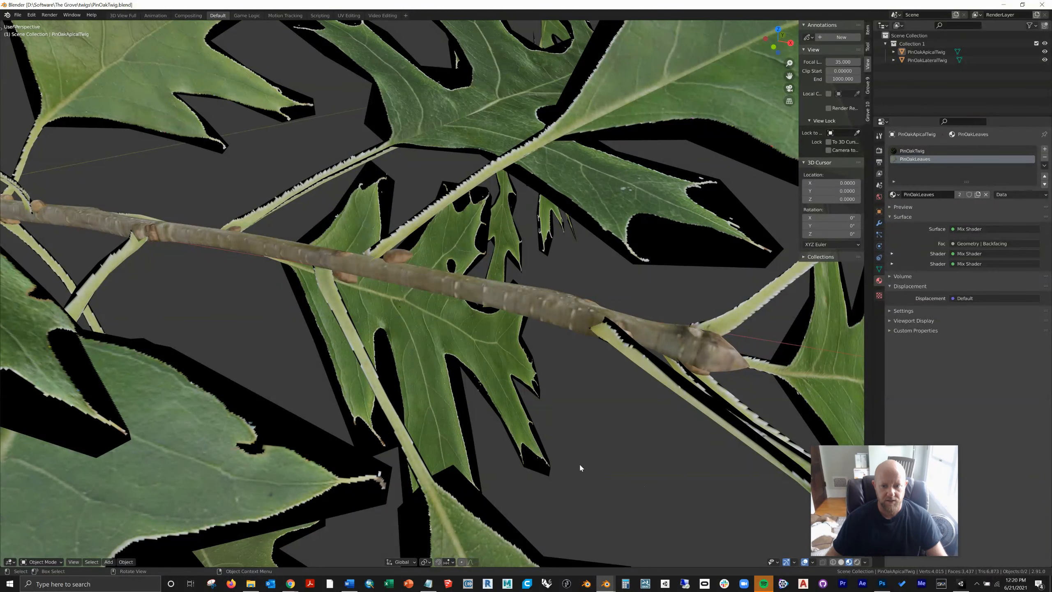
pyautogui.click(834, 562)
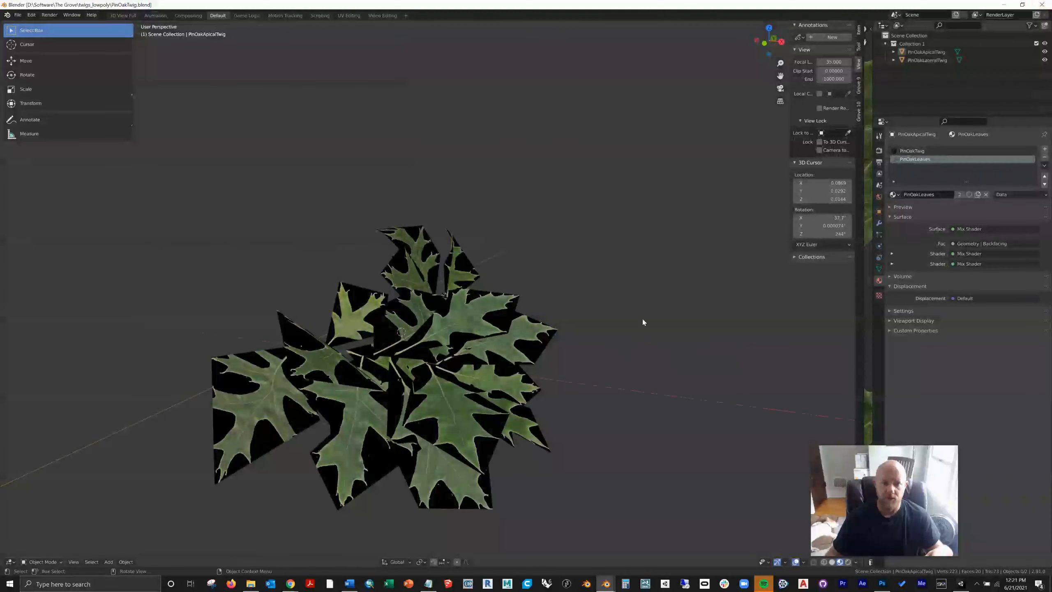
# Step: In the twigs_lowpoly PinOakTwig.blend window, inspect the whole twig in wireframe and return to textured shading
pyautogui.moveTo(599, 380); pyautogui.dragTo(544, 342, button='middle')
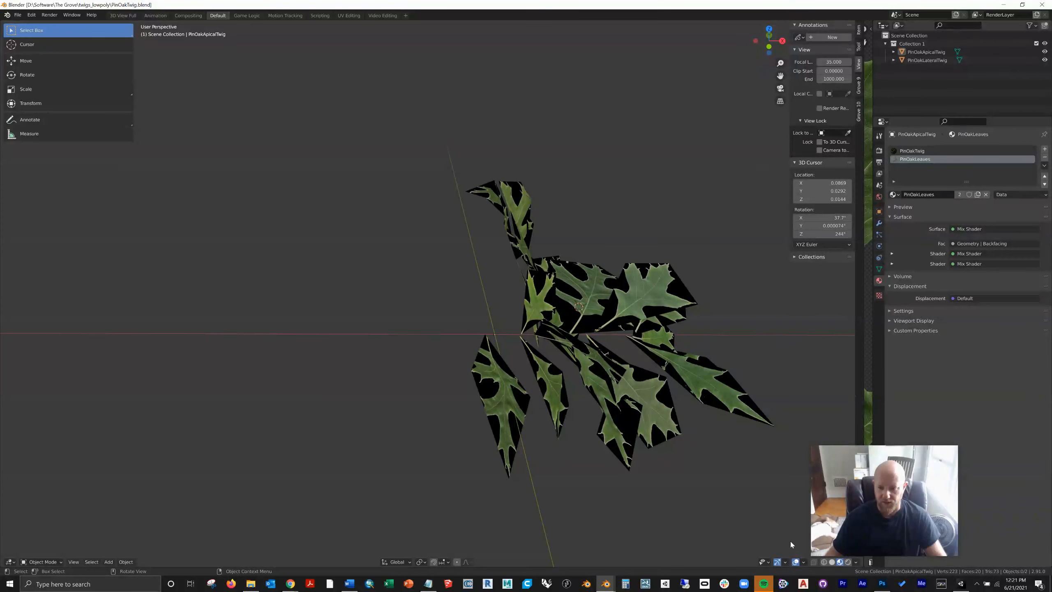
pyautogui.click(823, 561)
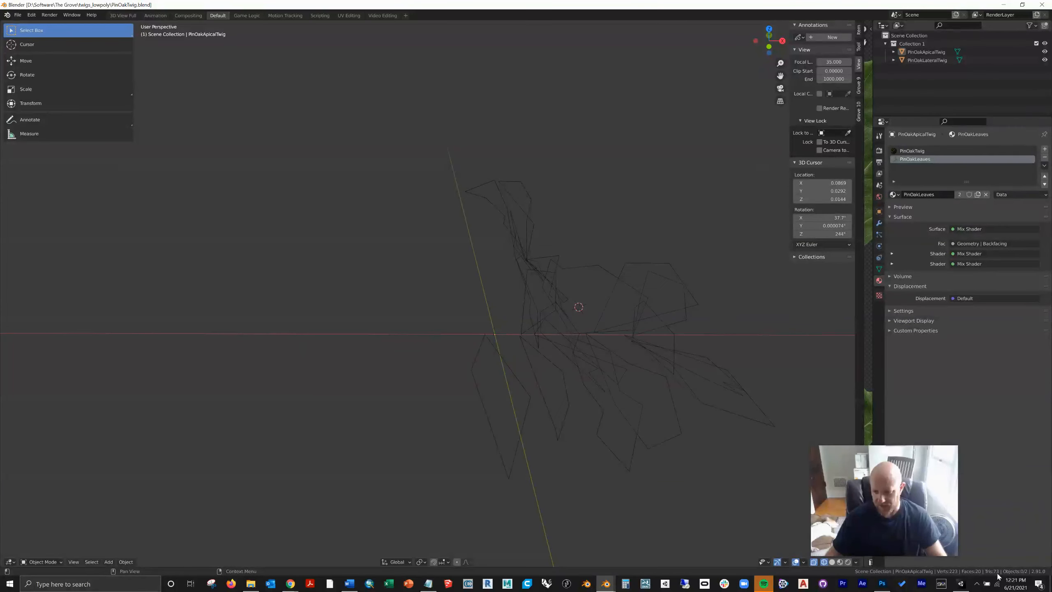
pyautogui.moveTo(601, 357)
pyautogui.mouseDown(button='middle')
pyautogui.moveTo(537, 350)
pyautogui.moveTo(547, 342)
pyautogui.mouseUp(button='middle')
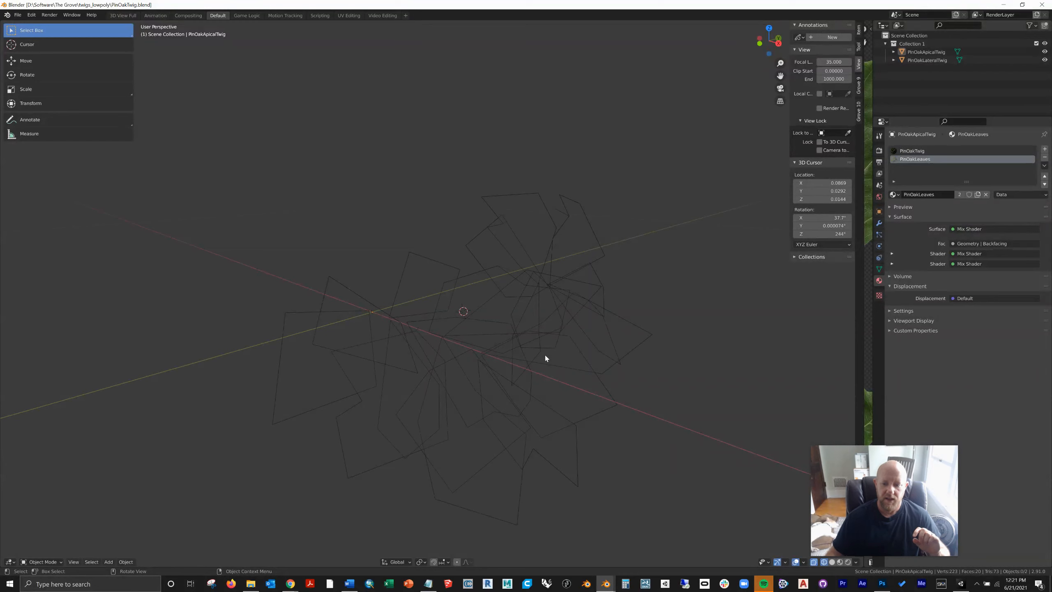
pyautogui.click(840, 562)
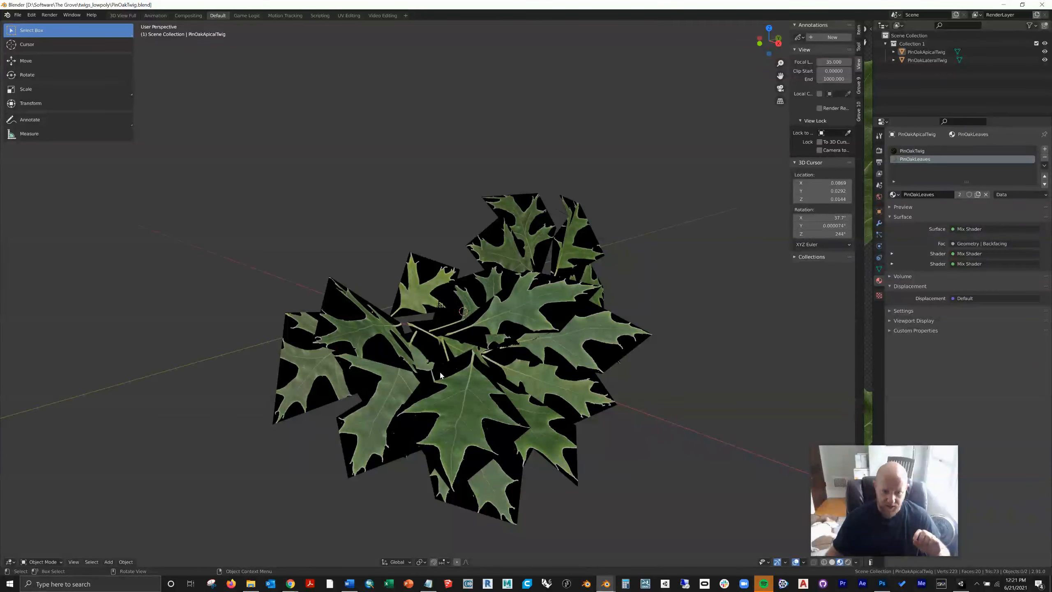
# Step: Examine a single low-poly leaf plane up close, comparing its texture with its wireframe outline
pyautogui.scroll(2, 427, 297)
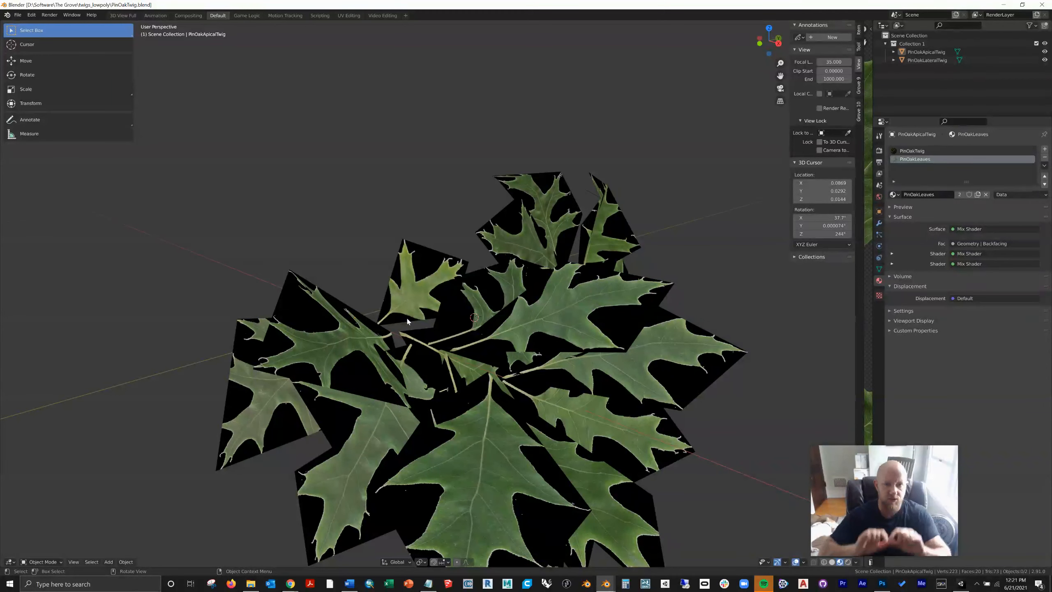
pyautogui.scroll(5, 418, 289)
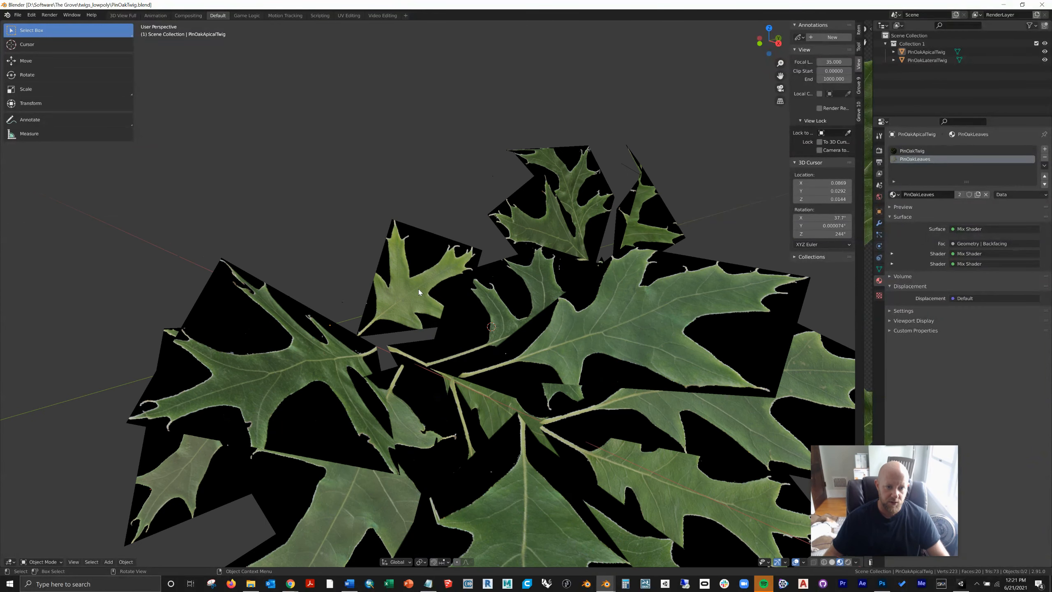
pyautogui.moveTo(418, 286); pyautogui.dragTo(463, 279, button='middle')
pyautogui.rightClick(464, 279)
pyautogui.rightClick(545, 274)
pyautogui.moveTo(652, 335); pyautogui.dragTo(262, 338, button='middle')
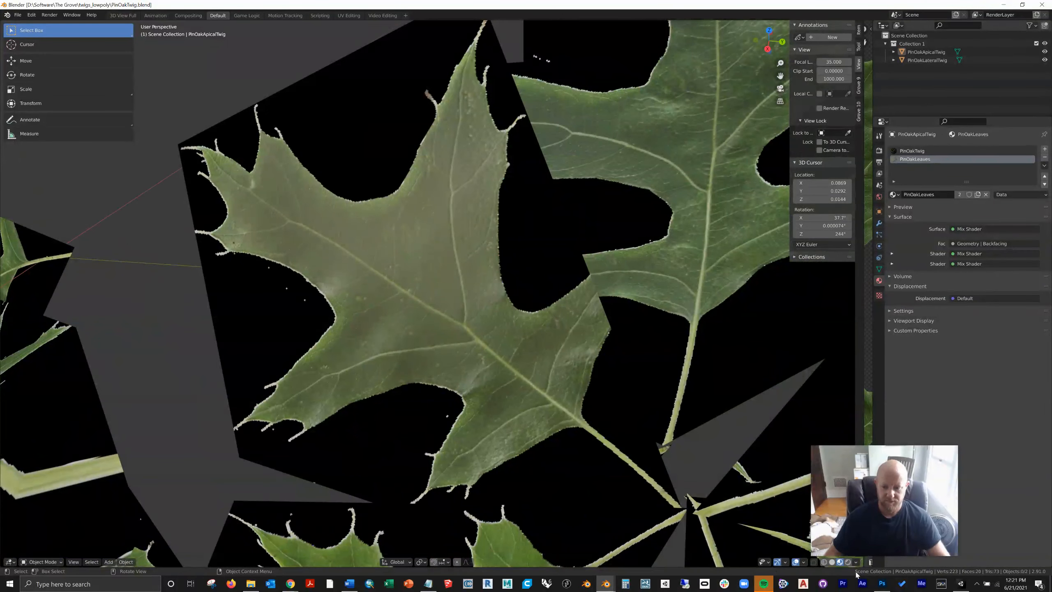
pyautogui.click(824, 562)
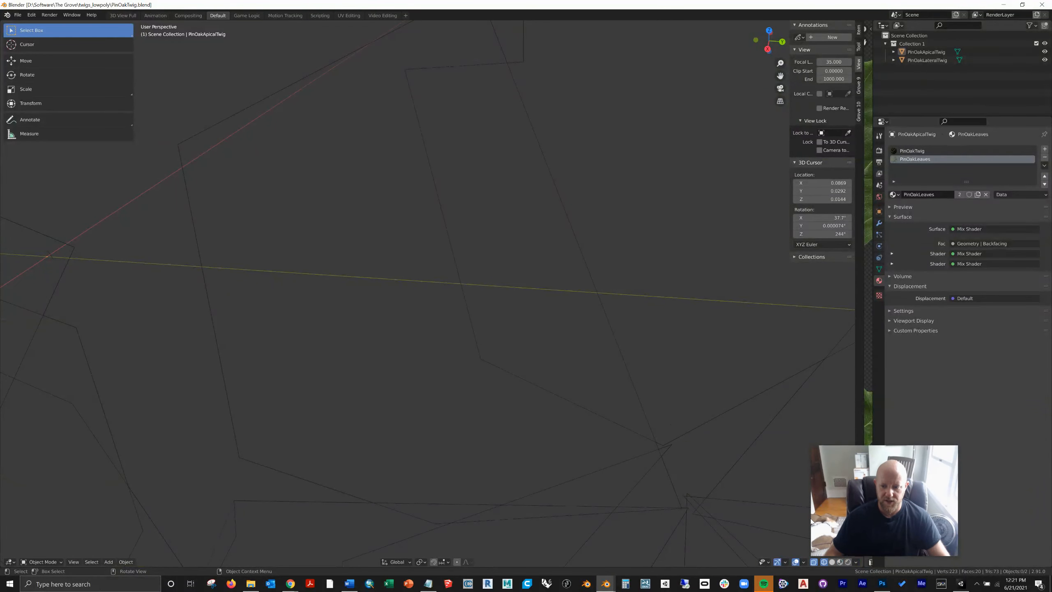
pyautogui.click(840, 562)
pyautogui.moveTo(635, 454); pyautogui.dragTo(736, 515, button='middle')
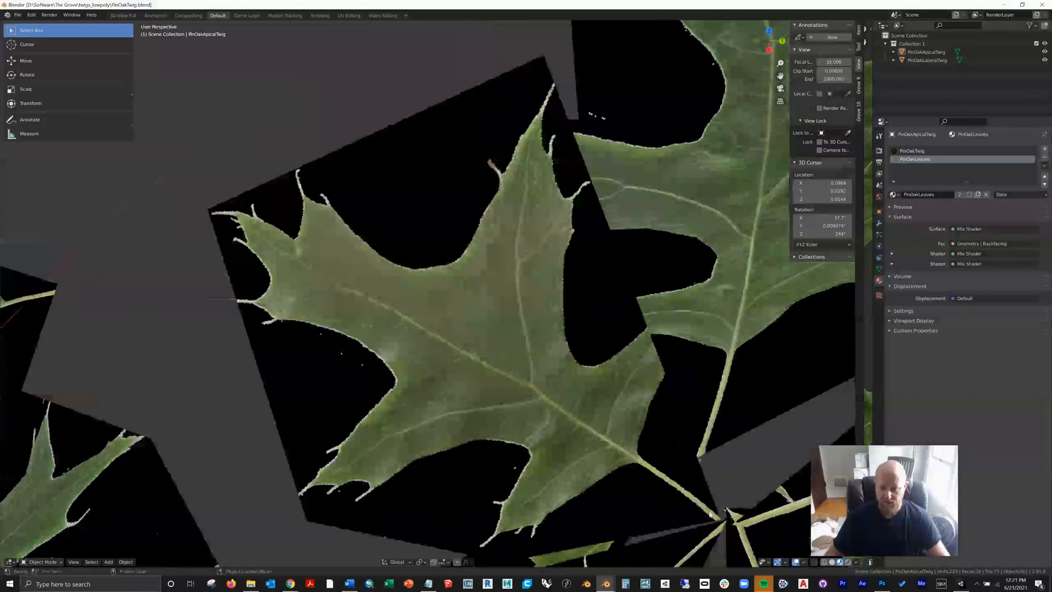
# Step: Preview the low-poly twig in rendered shading to check the leaf transparency, and return to material preview
pyautogui.scroll(-8, 720, 518)
pyautogui.keyDown('shift'); pyautogui.moveTo(407, 474); pyautogui.dragTo(831, 551, button='middle'); pyautogui.keyUp('shift')
pyautogui.click(848, 562)
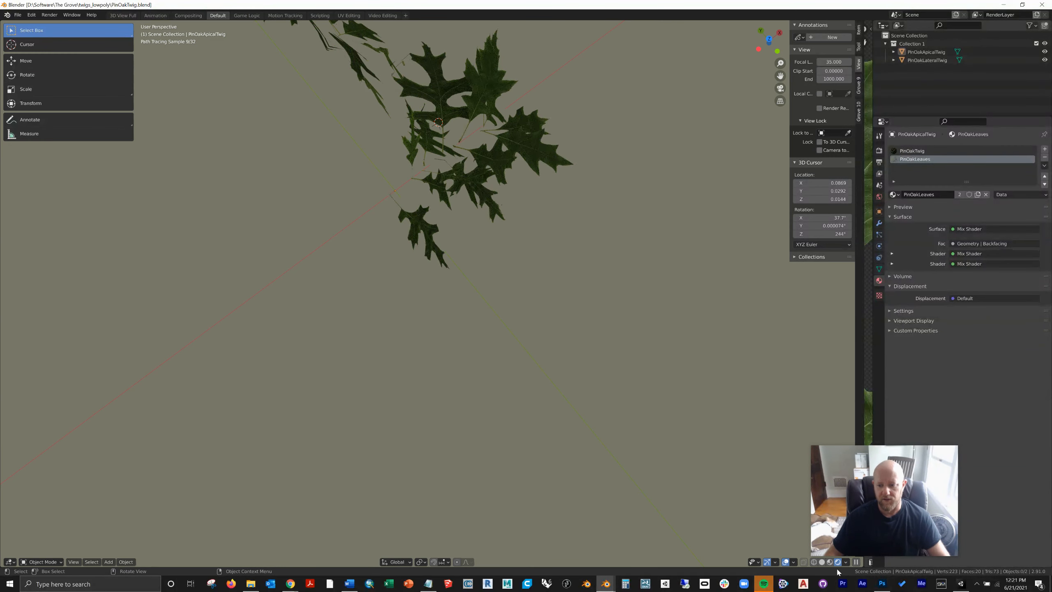
pyautogui.click(830, 561)
pyautogui.moveTo(560, 435); pyautogui.dragTo(427, 384, button='middle')
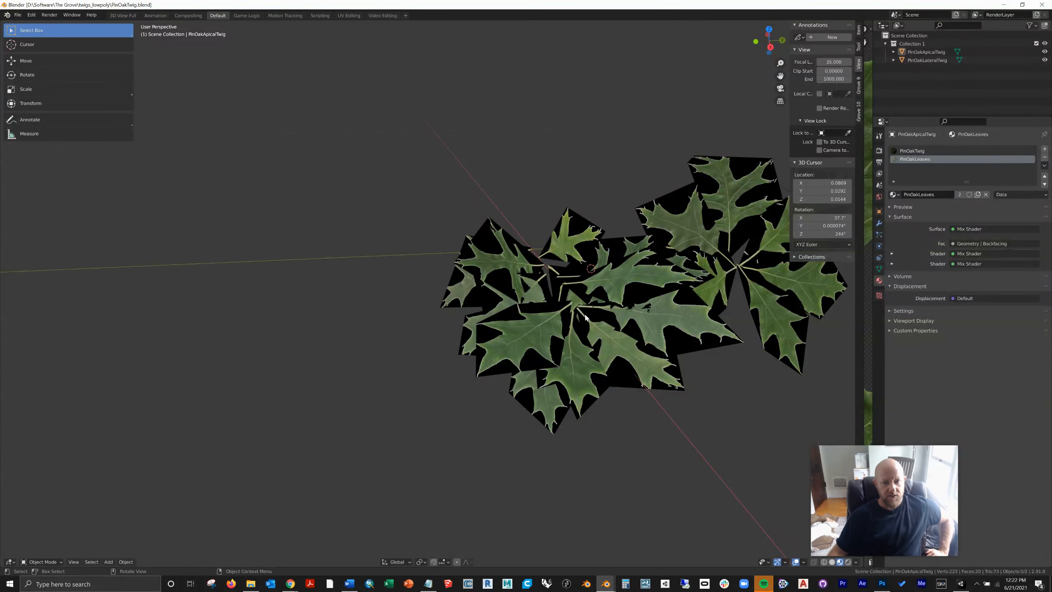
# Step: Take a last look around the low-poly twig and close its PinOakTwig.blend window
pyautogui.moveTo(884, 551)
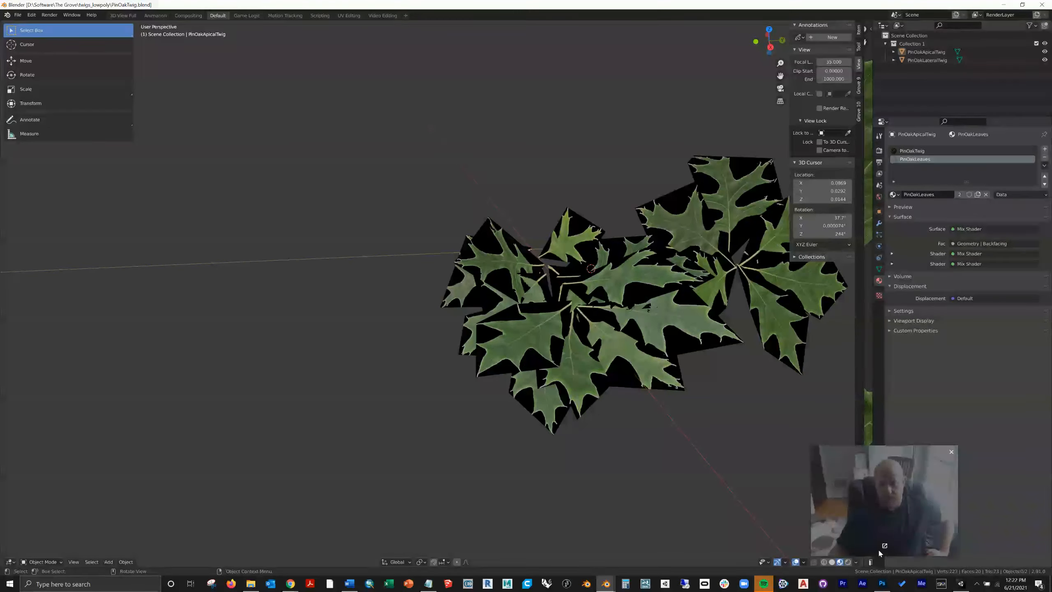
pyautogui.moveTo(719, 451); pyautogui.dragTo(664, 447, button='middle')
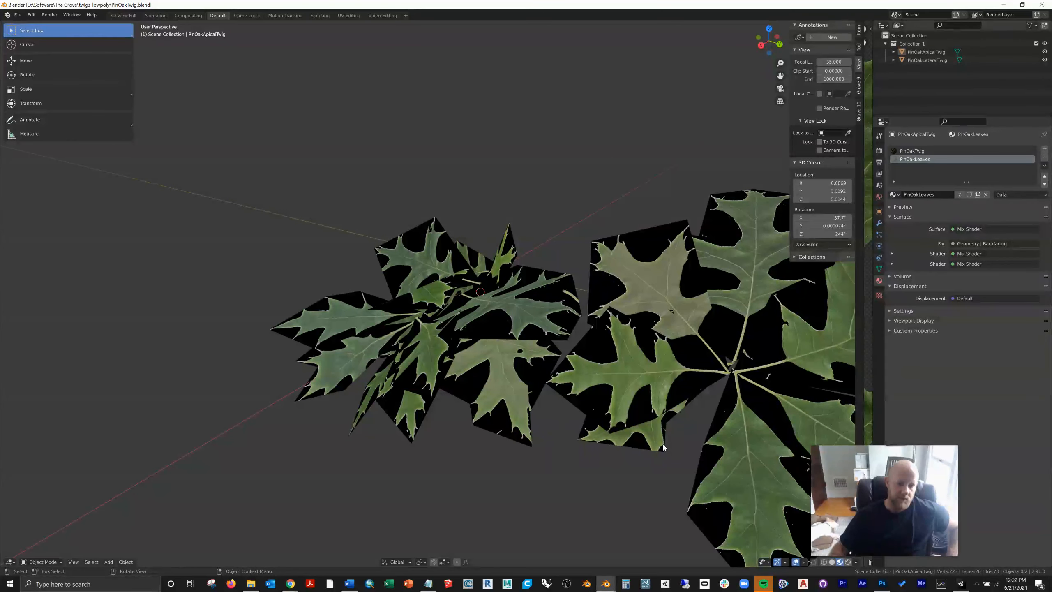
pyautogui.click(1041, 5)
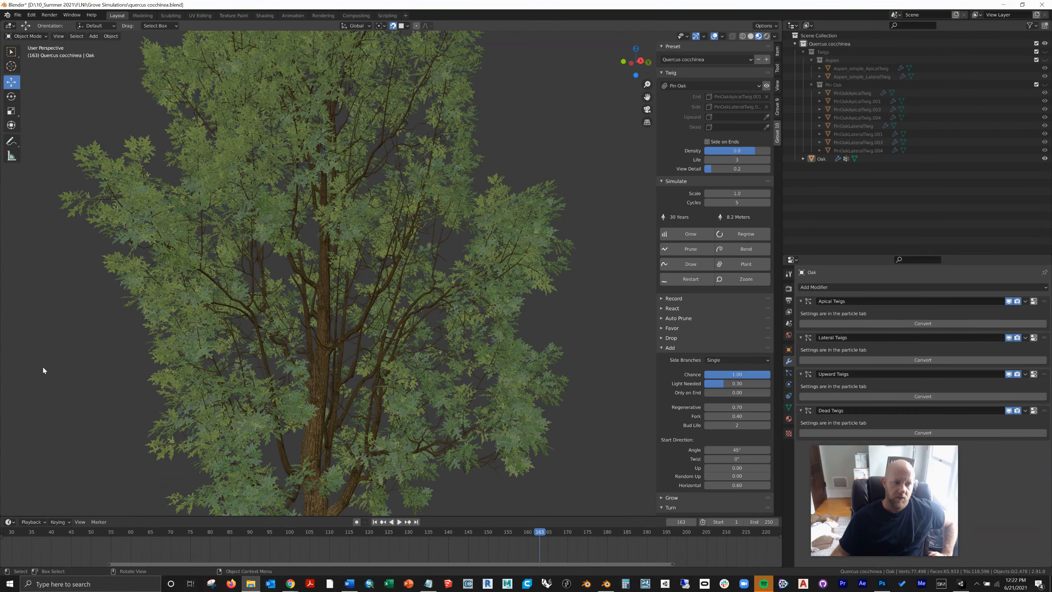
# Step: In the quercus cocchinea.blend window, set The Grove 10 add-on's Twigs Folder preference to the twigs_lowpoly folder
pyautogui.scroll(8, 355, 326)
pyautogui.click(31, 15)
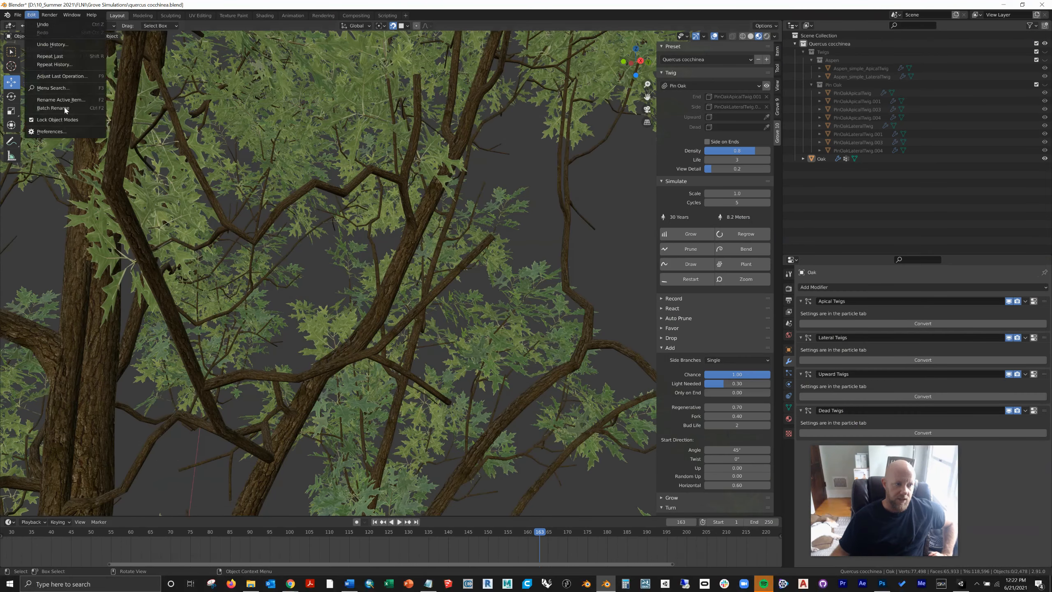
pyautogui.click(65, 132)
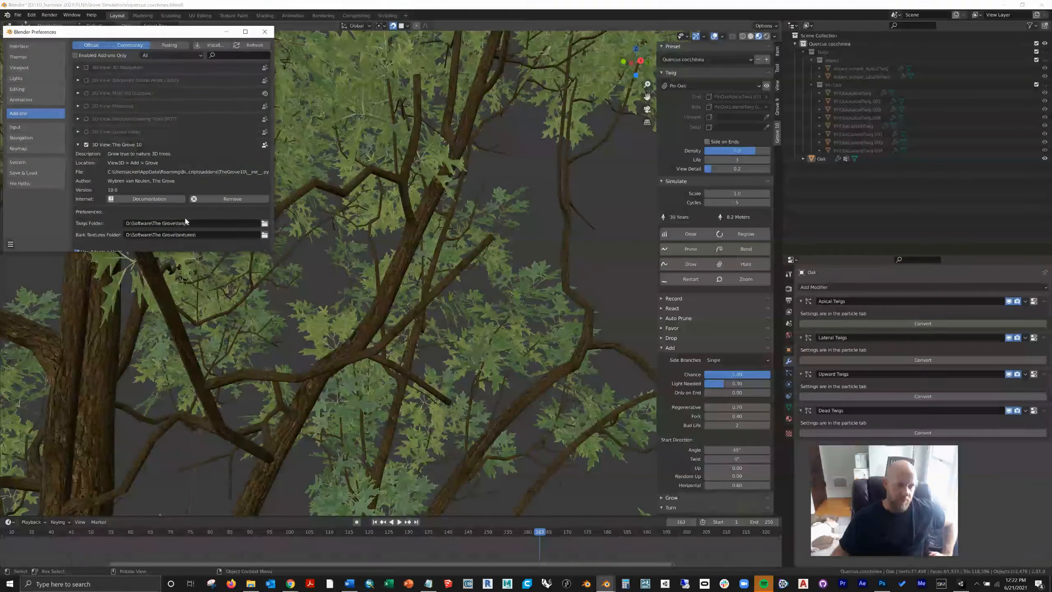
pyautogui.click(264, 226)
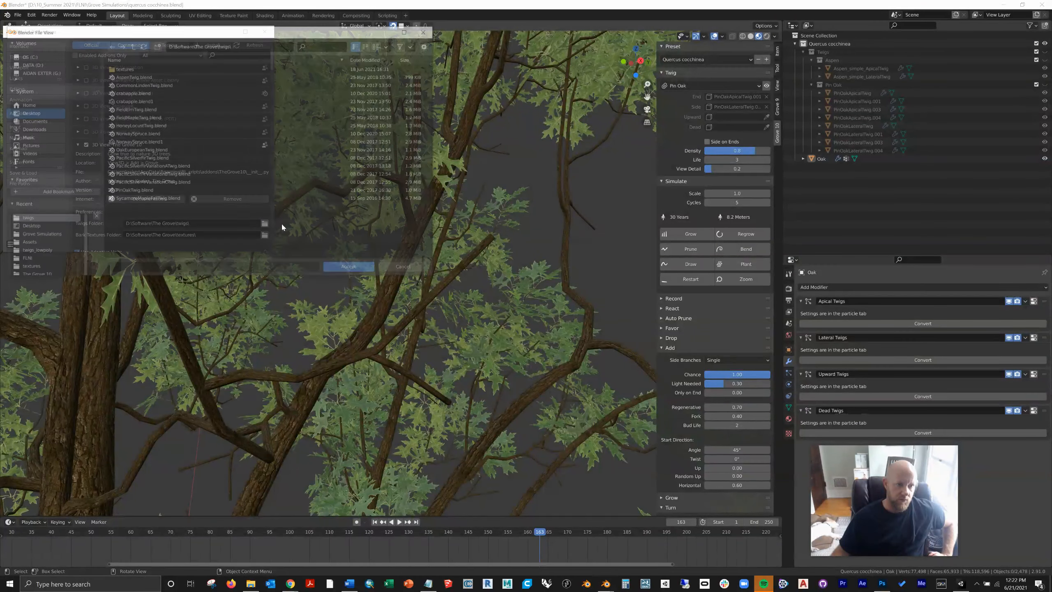
pyautogui.click(131, 45)
pyautogui.click(137, 110)
pyautogui.click(350, 268)
pyautogui.click(350, 268)
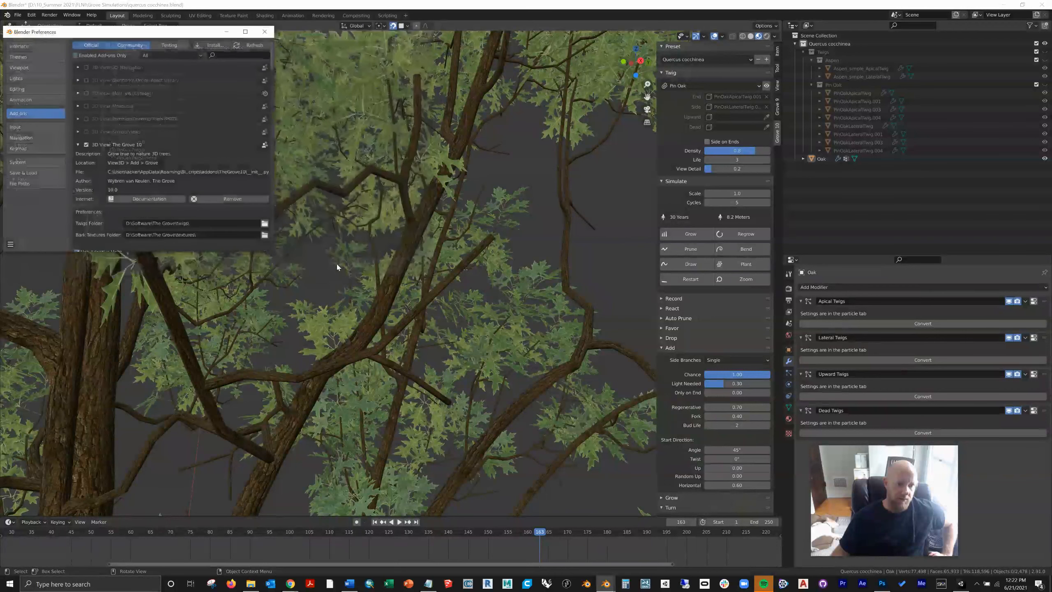
pyautogui.click(265, 32)
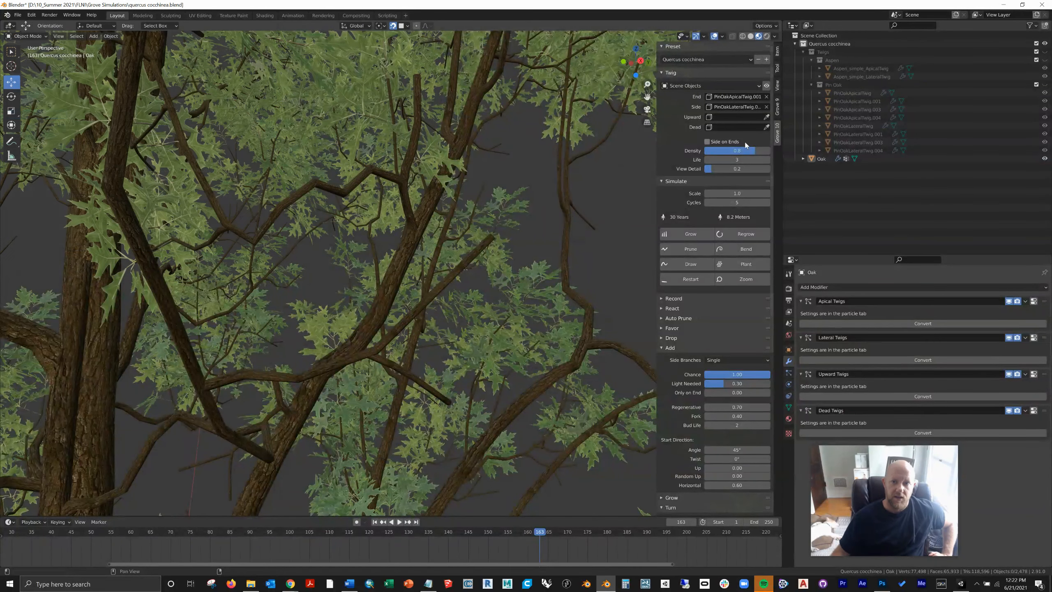
# Step: Assign the second Pin Oak twig in the list to the oak and inspect the tree in wireframe and material preview
pyautogui.click(751, 85)
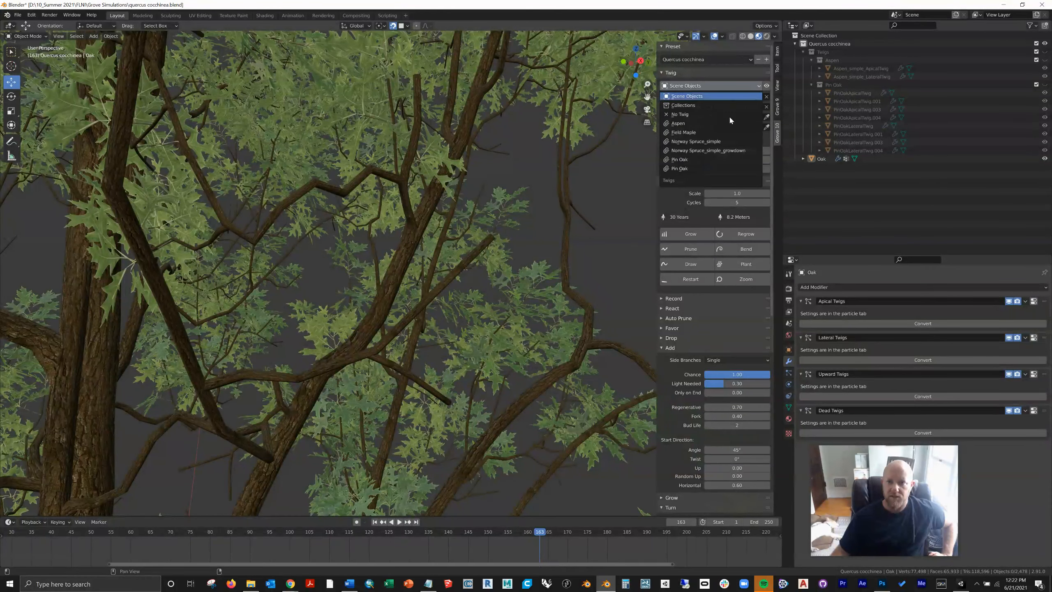
pyautogui.click(681, 168)
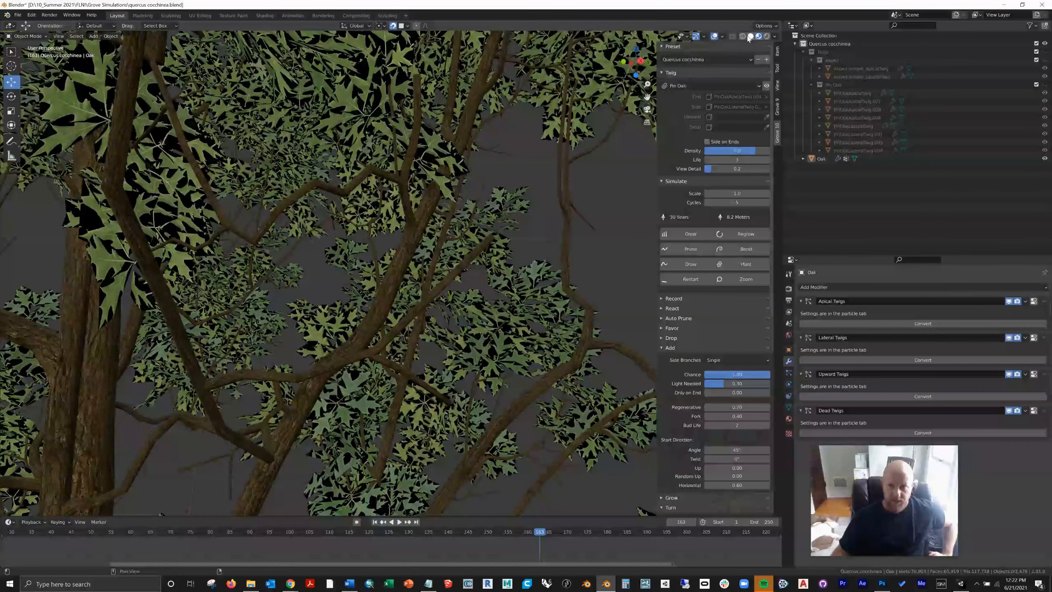
pyautogui.hotkey('shift', 'z')
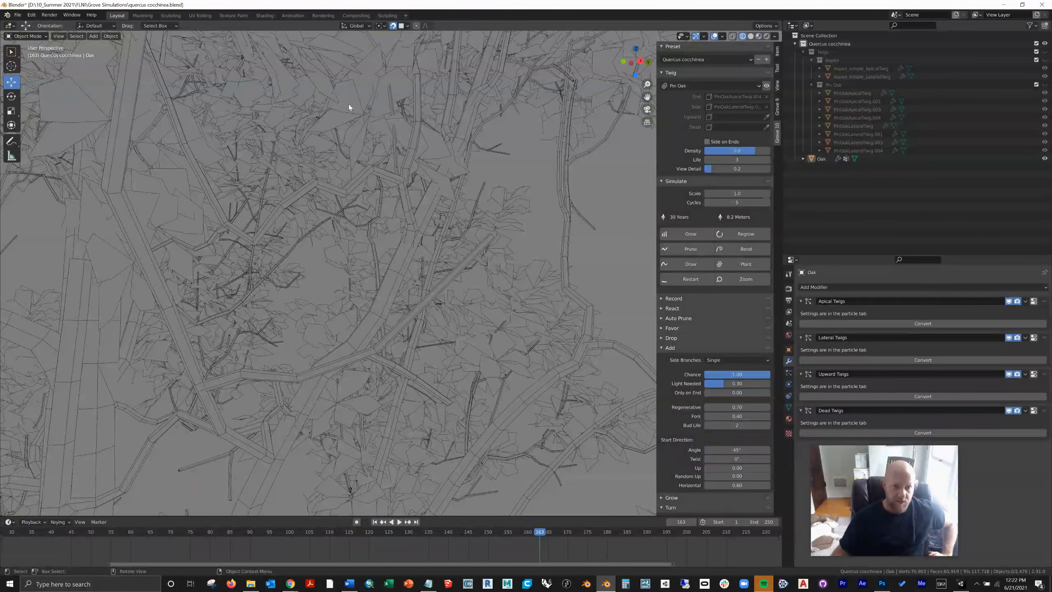
pyautogui.click(758, 37)
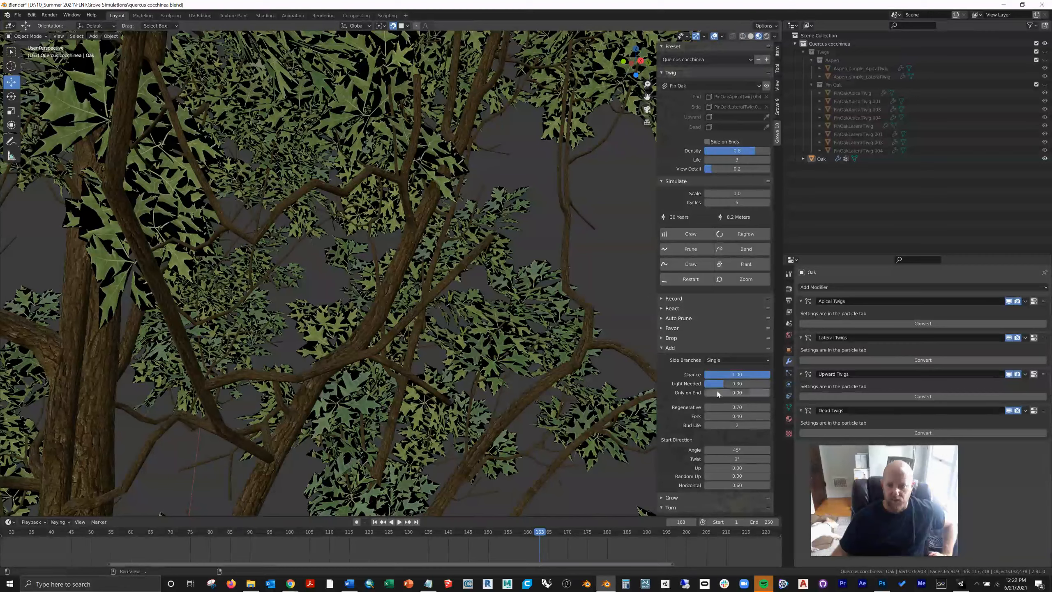
pyautogui.scroll(-5, 527, 226)
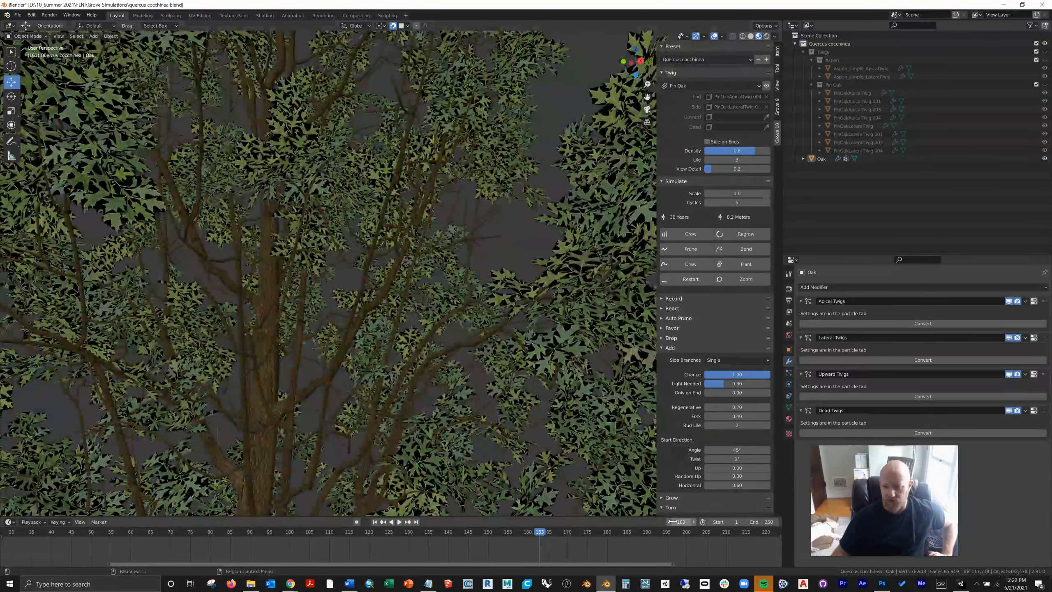
pyautogui.scroll(-5, 379, 339)
pyautogui.moveTo(498, 357); pyautogui.dragTo(467, 376, button='middle')
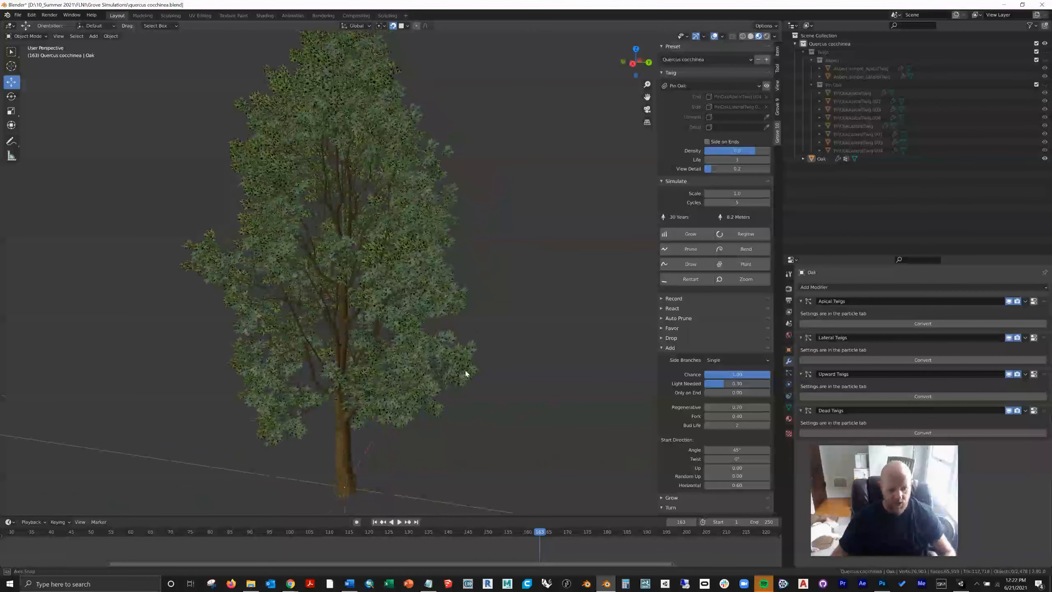
pyautogui.moveTo(407, 324); pyautogui.dragTo(470, 277, button='middle')
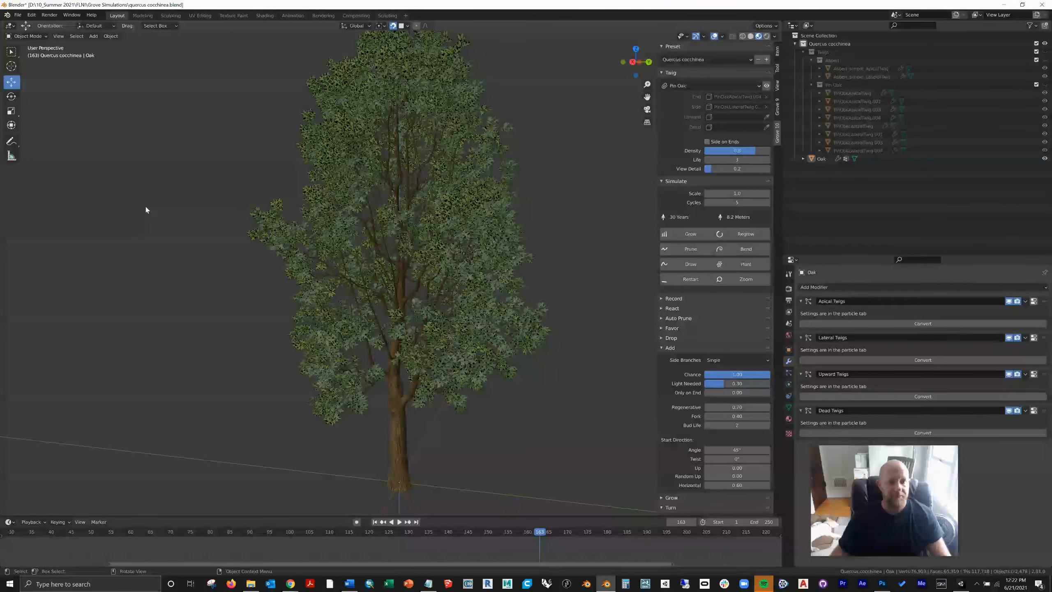
# Step: Save quercus cocchinea.blend and close its Blender window
pyautogui.click(17, 14)
pyautogui.click(24, 69)
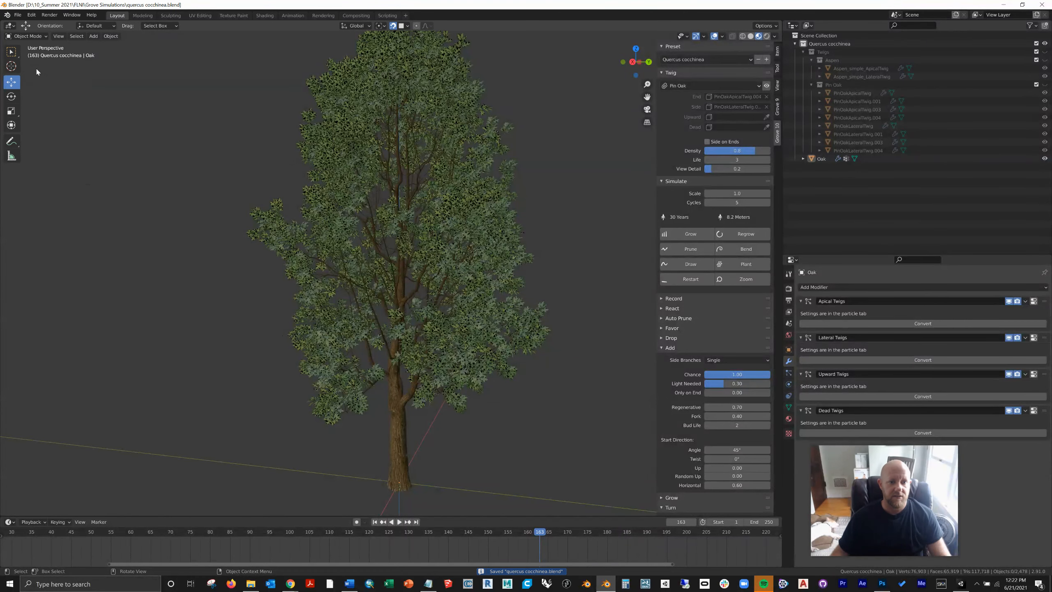
pyautogui.click(1044, 5)
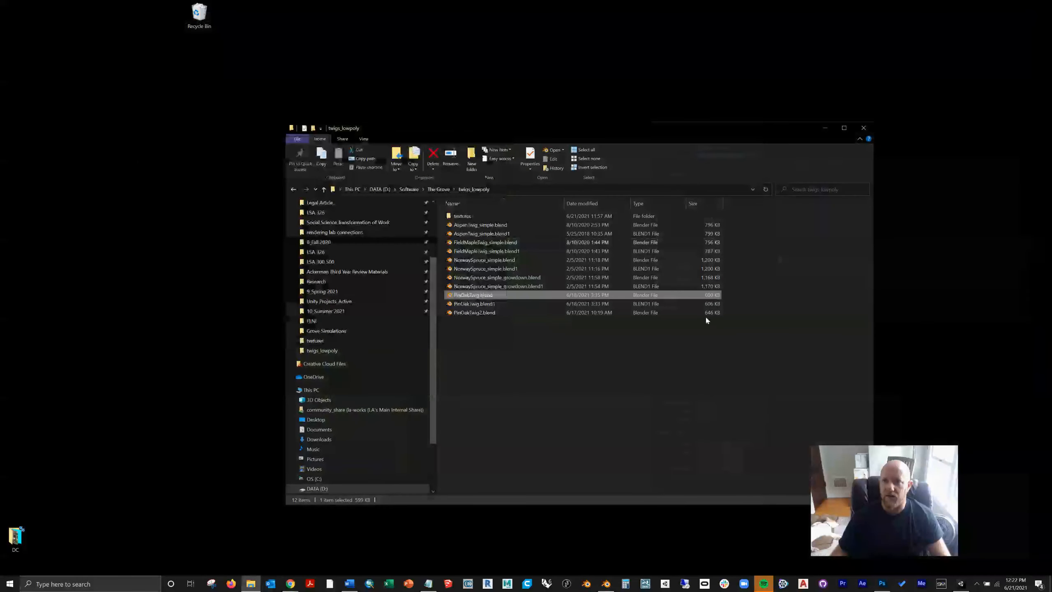
# Step: Launch Blender, open the recent file quercus cocchinea.blend, and display the oak in wireframe and material preview
pyautogui.click(588, 584)
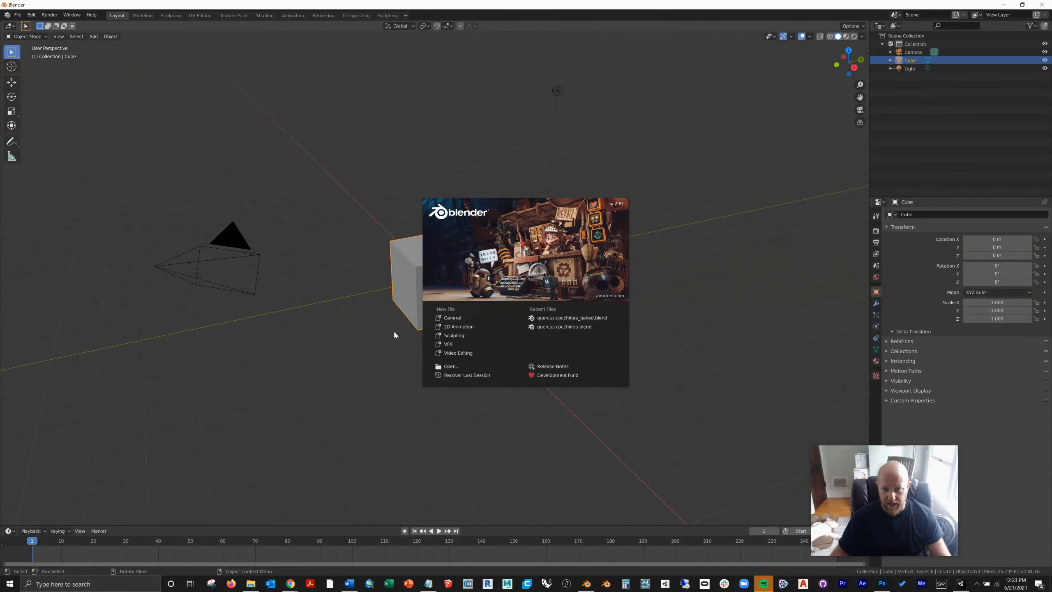
pyautogui.click(551, 328)
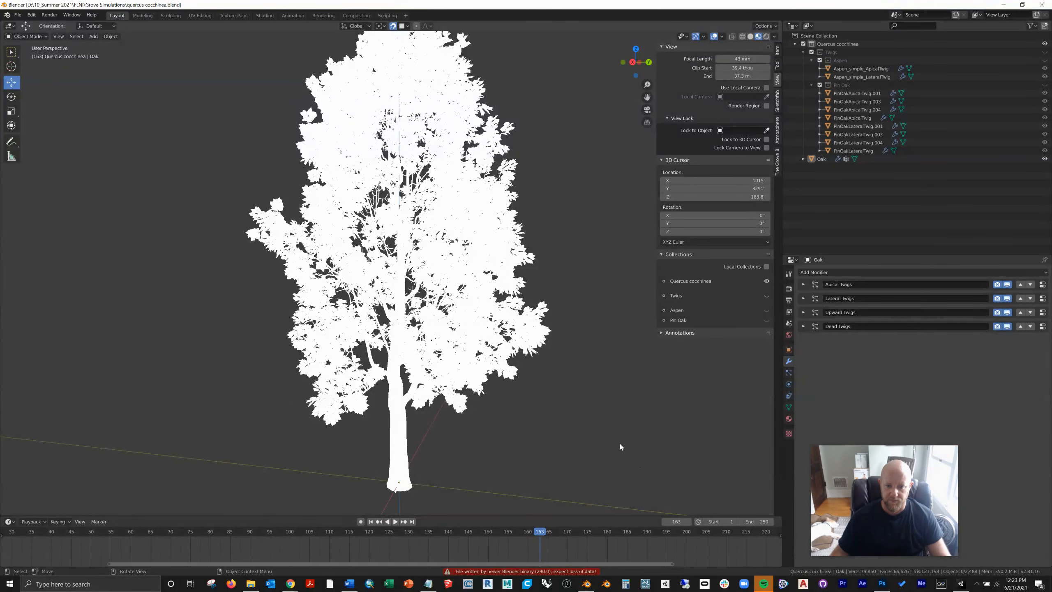
pyautogui.click(743, 37)
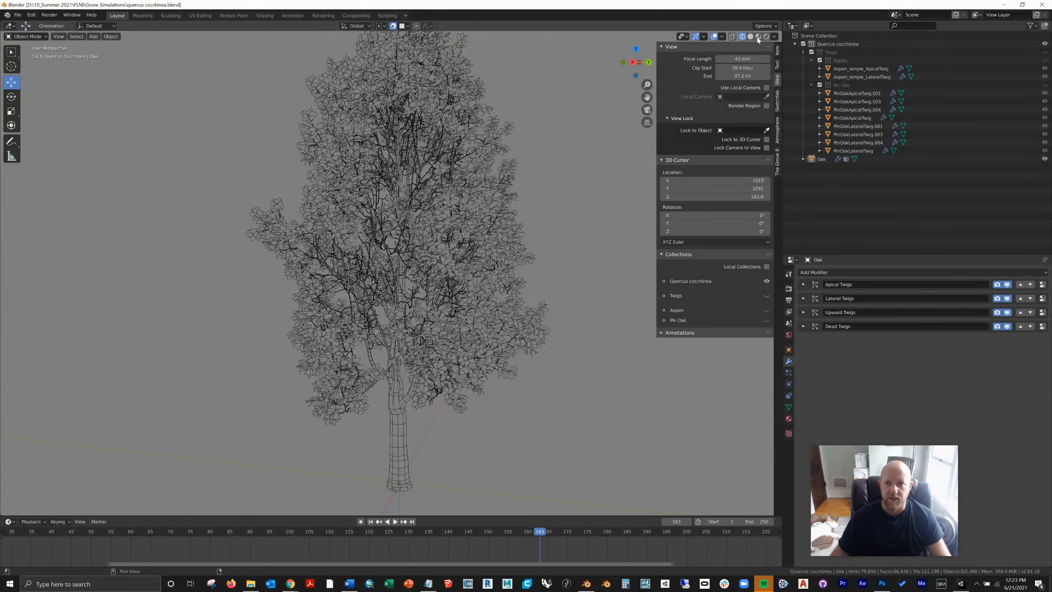
pyautogui.click(757, 36)
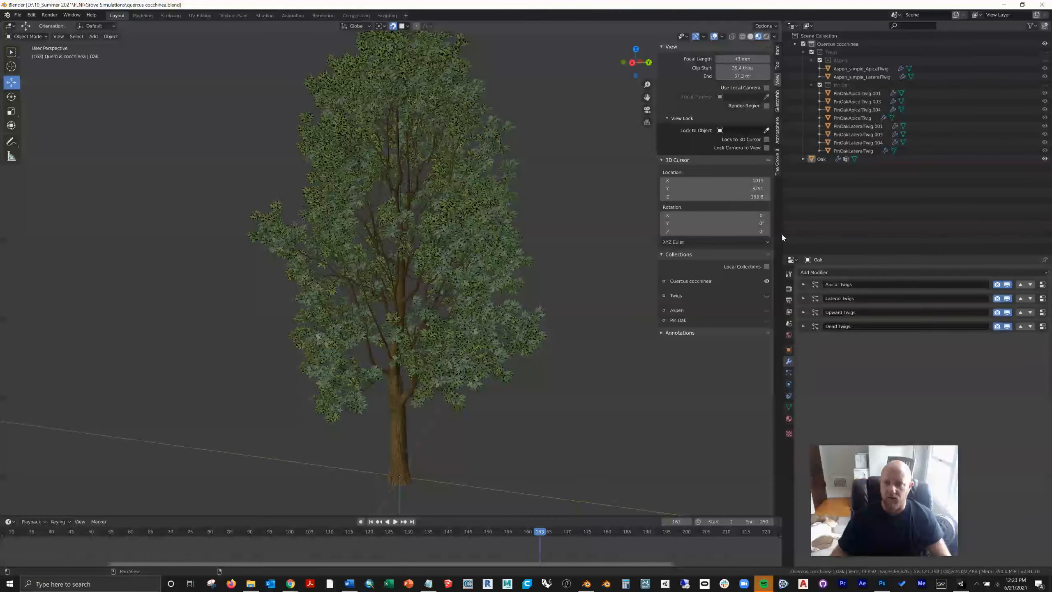
# Step: Apply Make Instances Real to the Oak object and deselect it
pyautogui.click(480, 252)
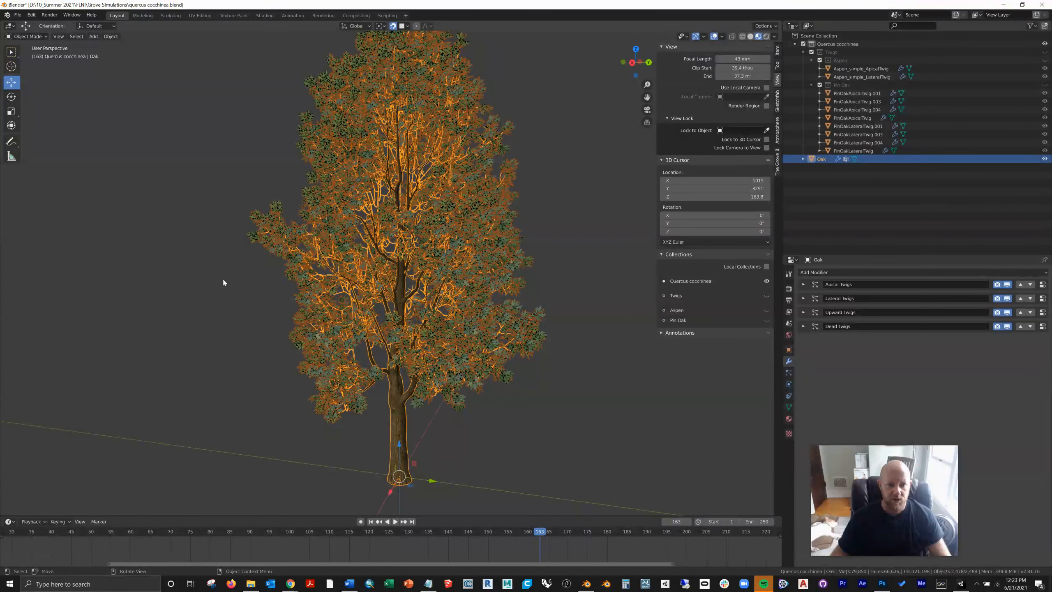
pyautogui.click(110, 36)
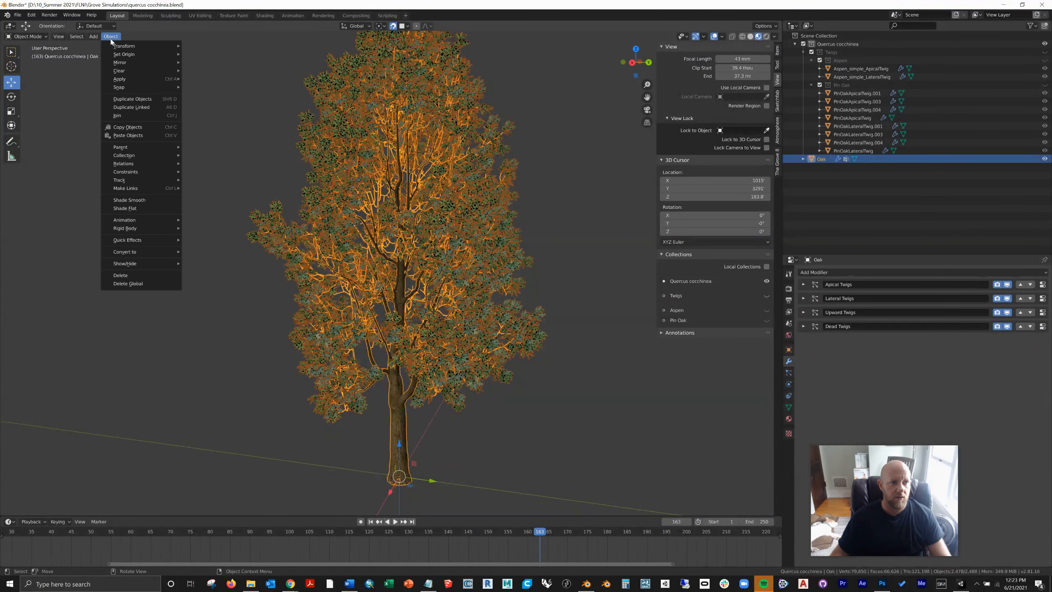
pyautogui.moveTo(132, 78)
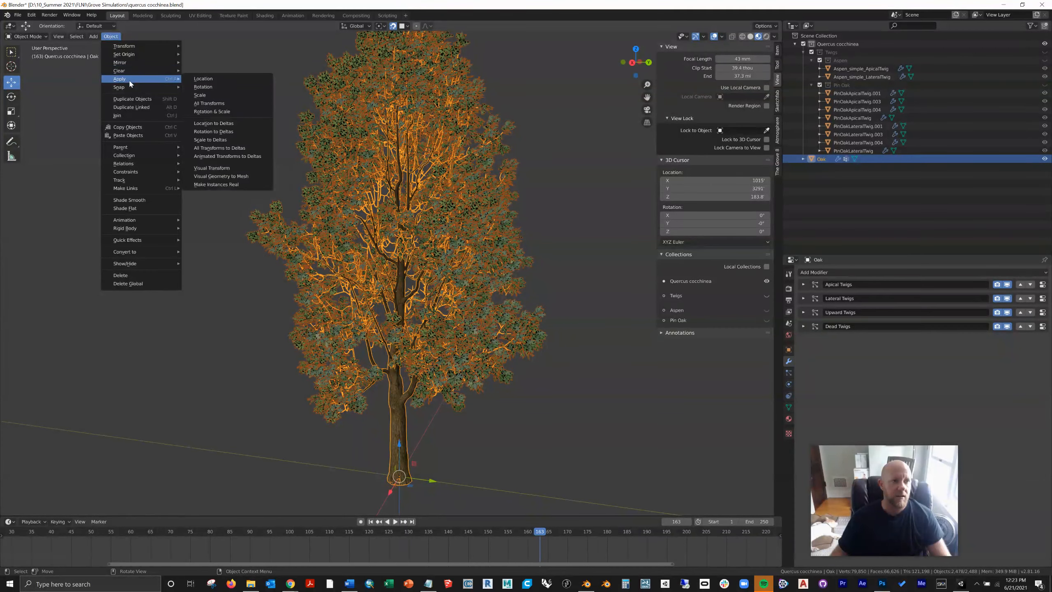
pyautogui.click(221, 187)
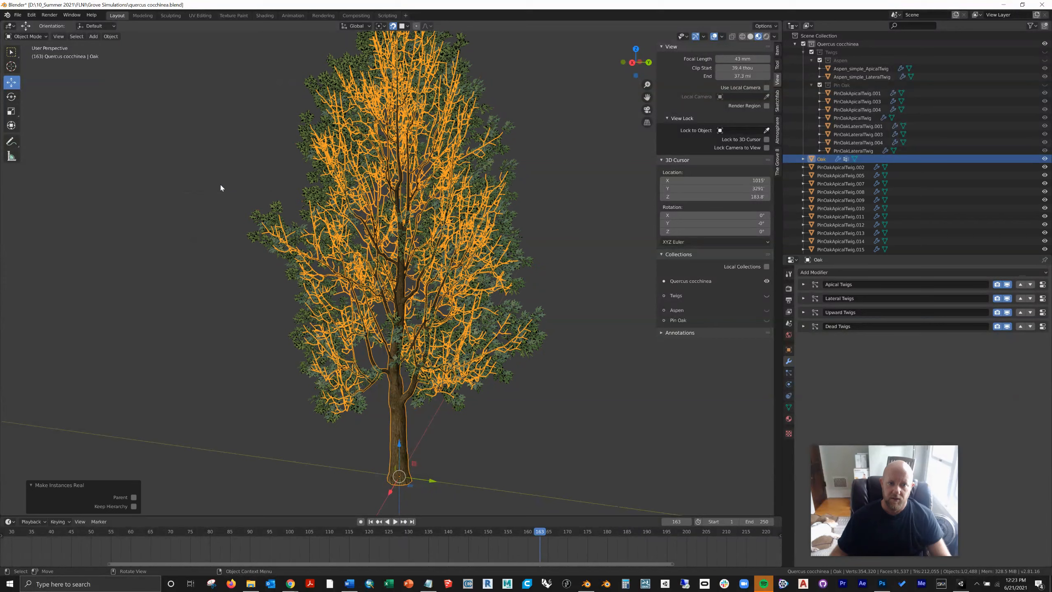
pyautogui.click(297, 188)
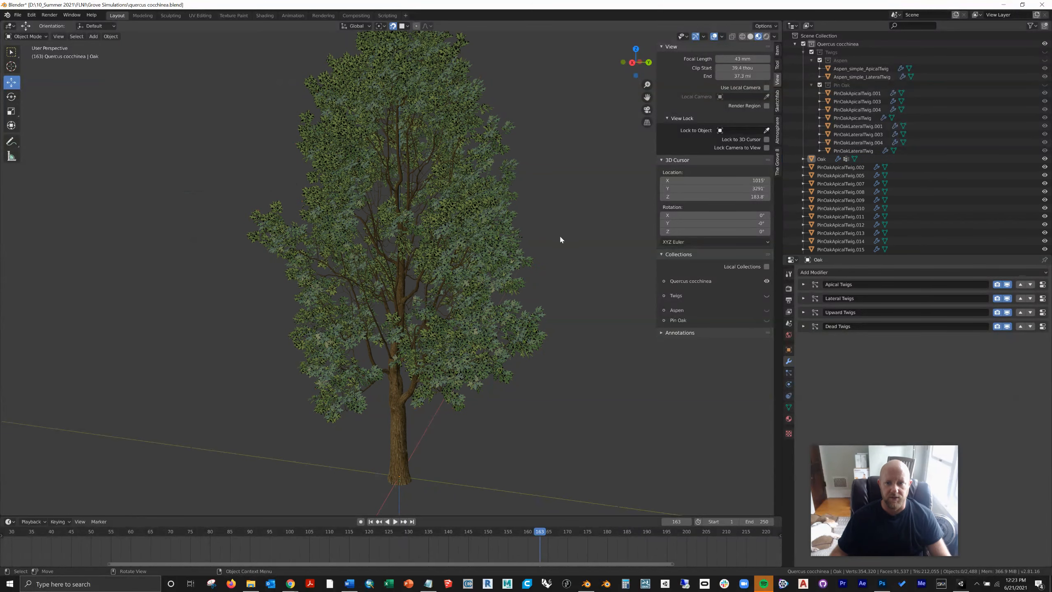
# Step: Select several of the separate PinOakApicalTwig objects one at a time to see where each sits on the tree
pyautogui.click(852, 167)
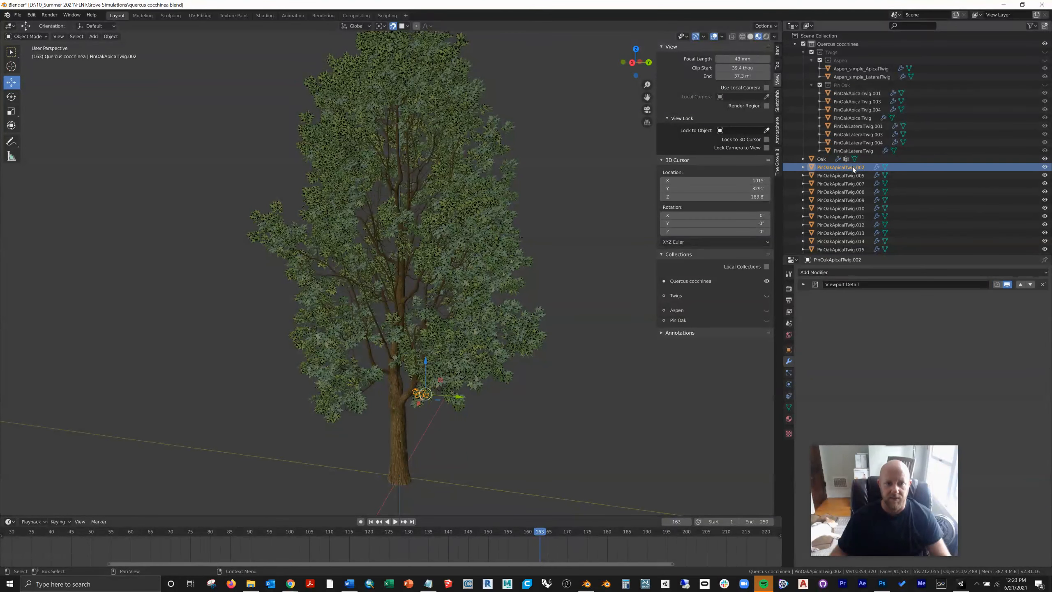
pyautogui.click(845, 184)
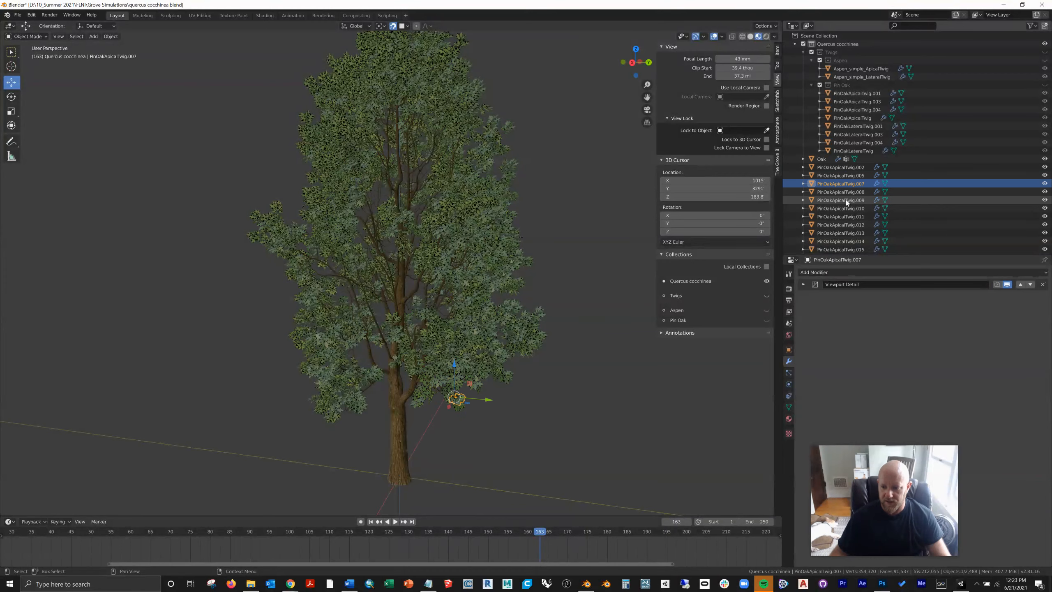
pyautogui.click(845, 200)
pyautogui.click(843, 225)
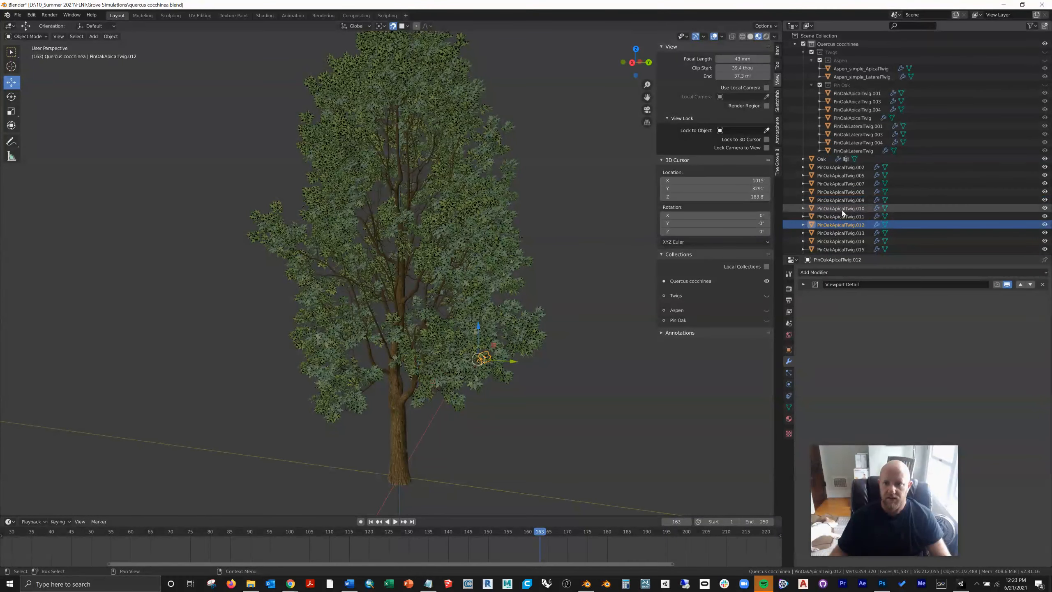
pyautogui.click(843, 209)
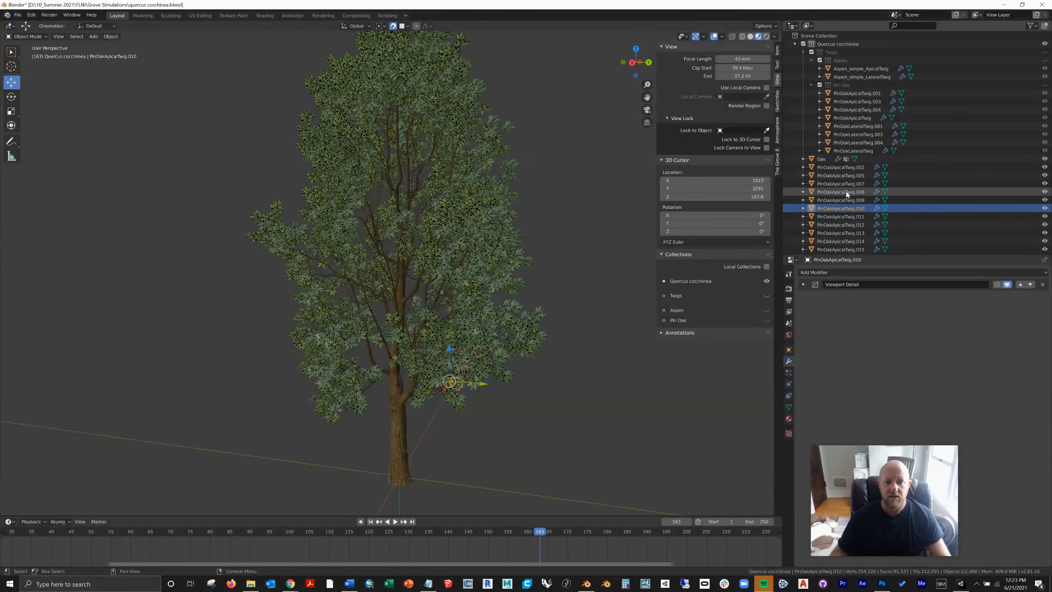
pyautogui.click(846, 192)
pyautogui.hotkey('alt', 'a')
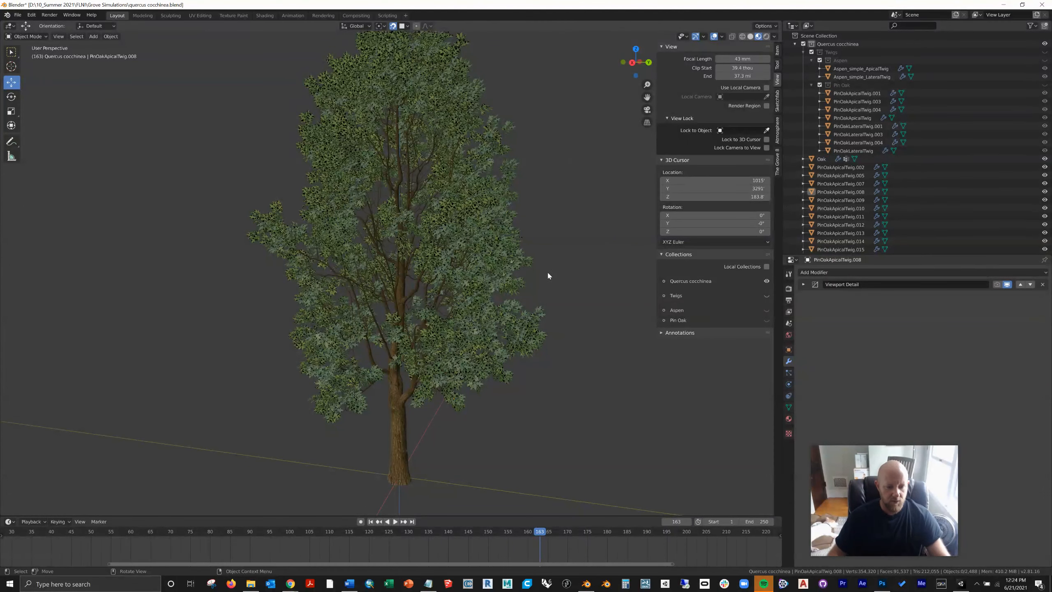
pyautogui.press('a')
pyautogui.keyDown('shift'); pyautogui.click(396, 440); pyautogui.keyUp('shift')
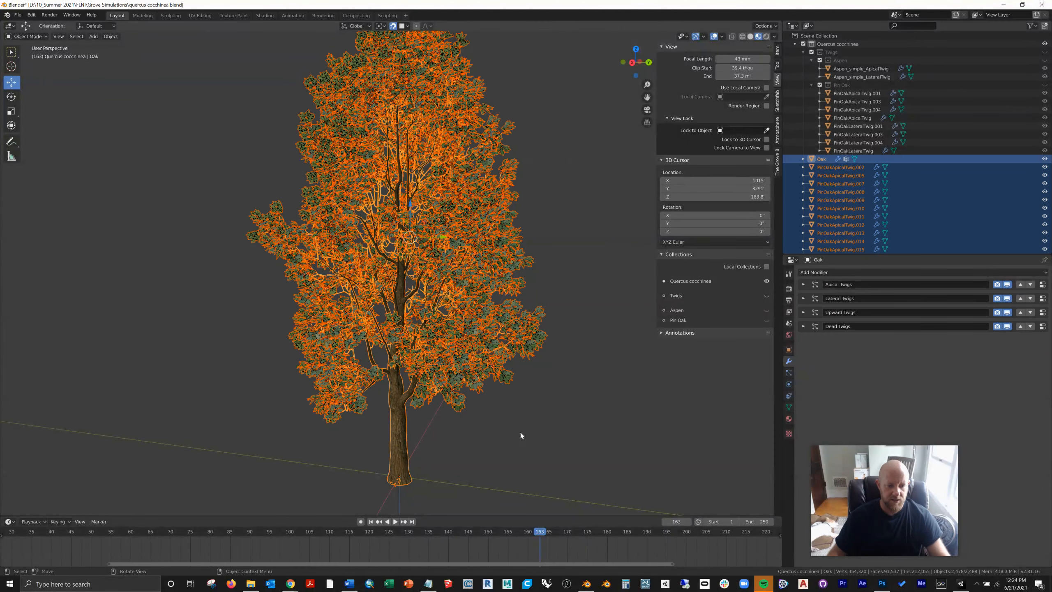
pyautogui.hotkey('alt', 'a')
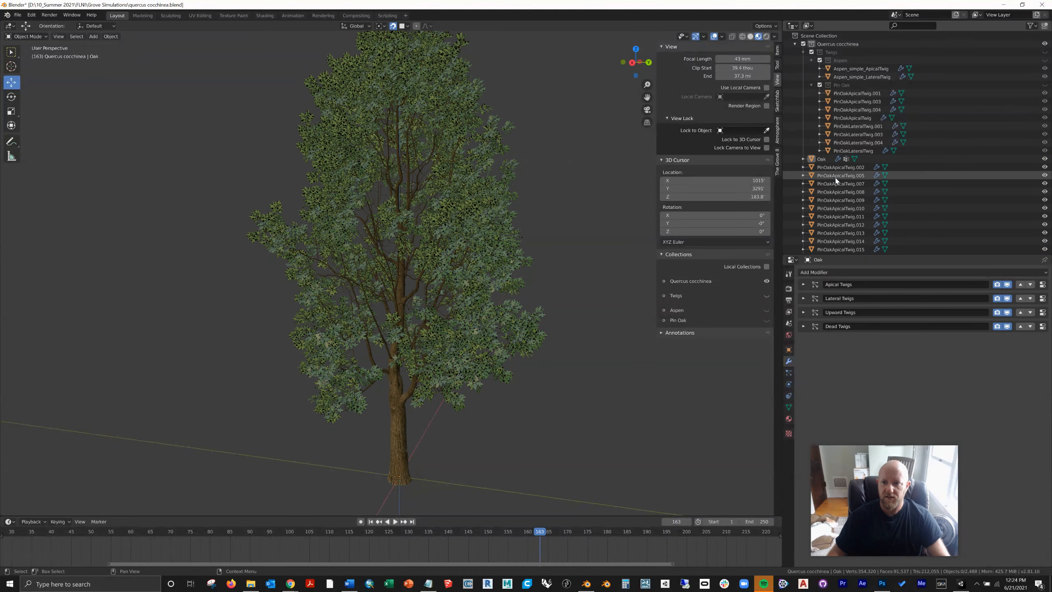
# Step: Join all the separate twig objects, from PinOakApicalTwig.002 to the last PinOakLateralTwig in the outliner, into one object
pyautogui.click(841, 167)
pyautogui.moveTo(1050, 38); pyautogui.dragTo(1050, 251)
pyautogui.keyDown('shift'); pyautogui.click(865, 248); pyautogui.keyUp('shift')
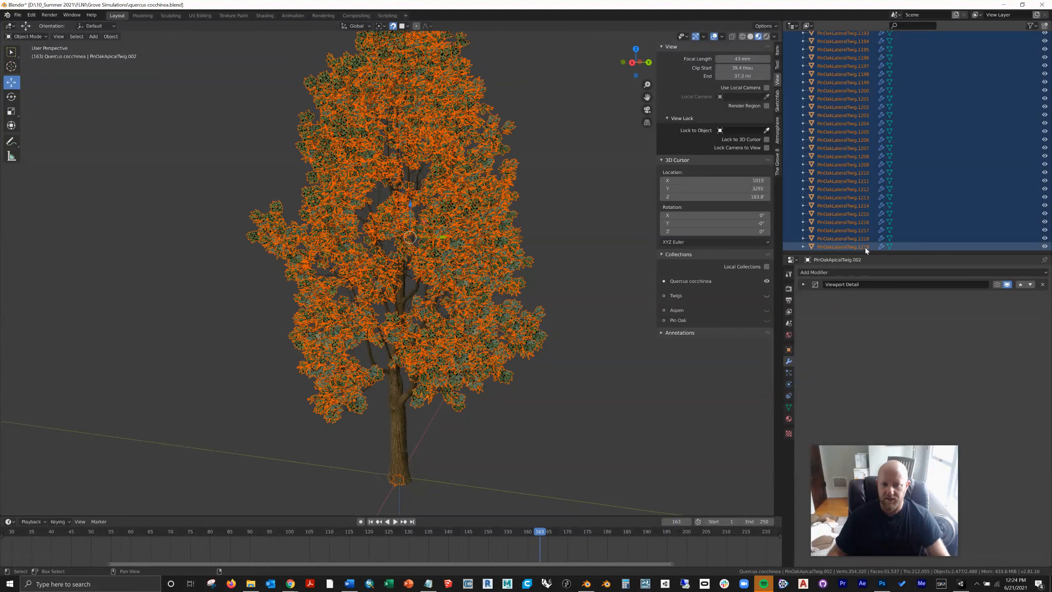
pyautogui.click(109, 37)
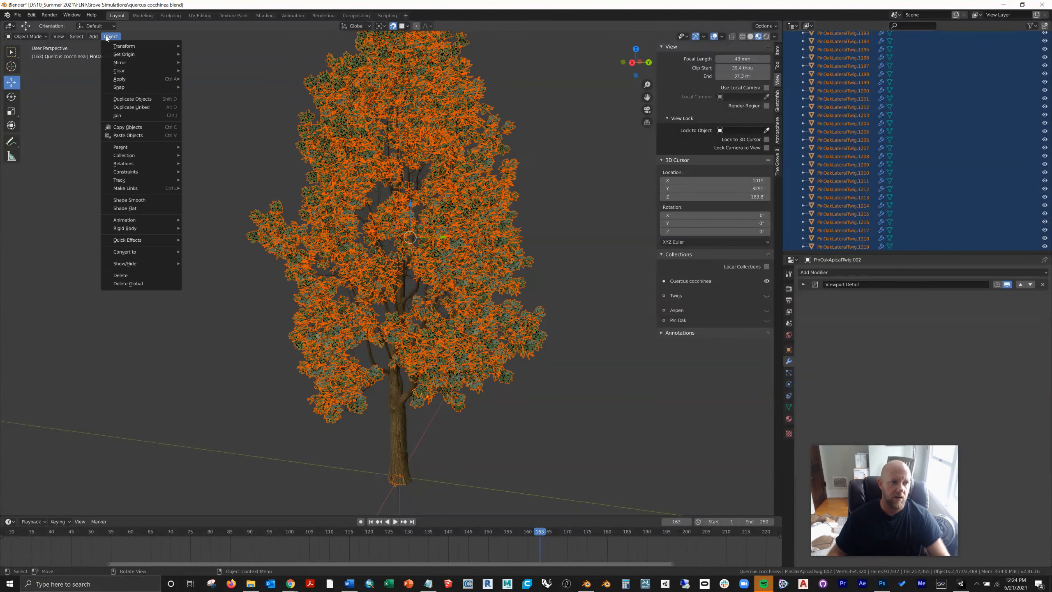
pyautogui.click(152, 116)
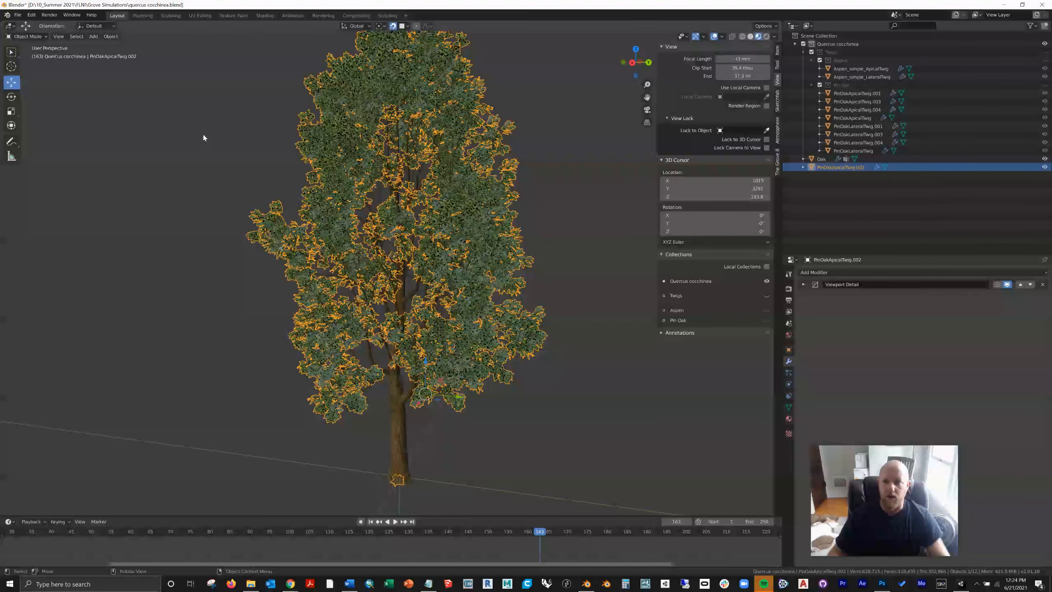
pyautogui.click(195, 106)
# Step: Save a copy of the scene to the Desktop as quercus cocchinea_baked.blend
pyautogui.click(18, 15)
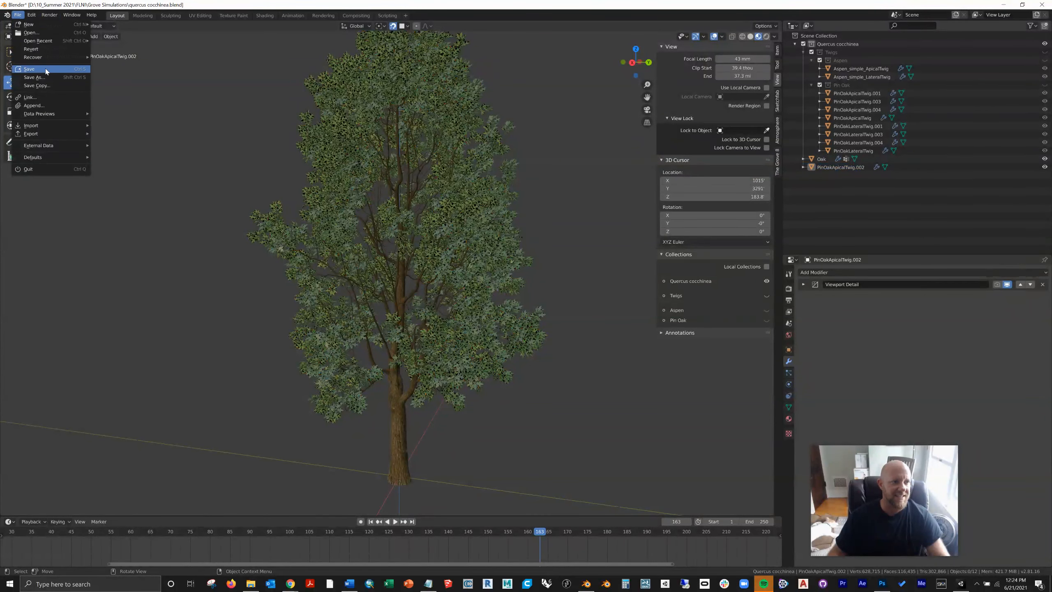
pyautogui.click(34, 77)
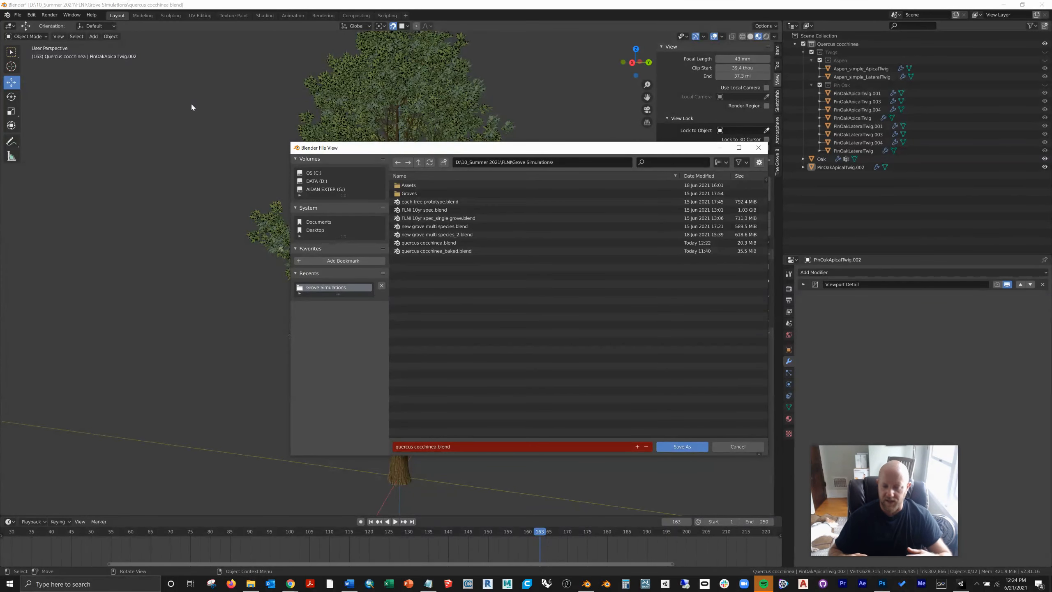
pyautogui.click(435, 448)
pyautogui.click(437, 447)
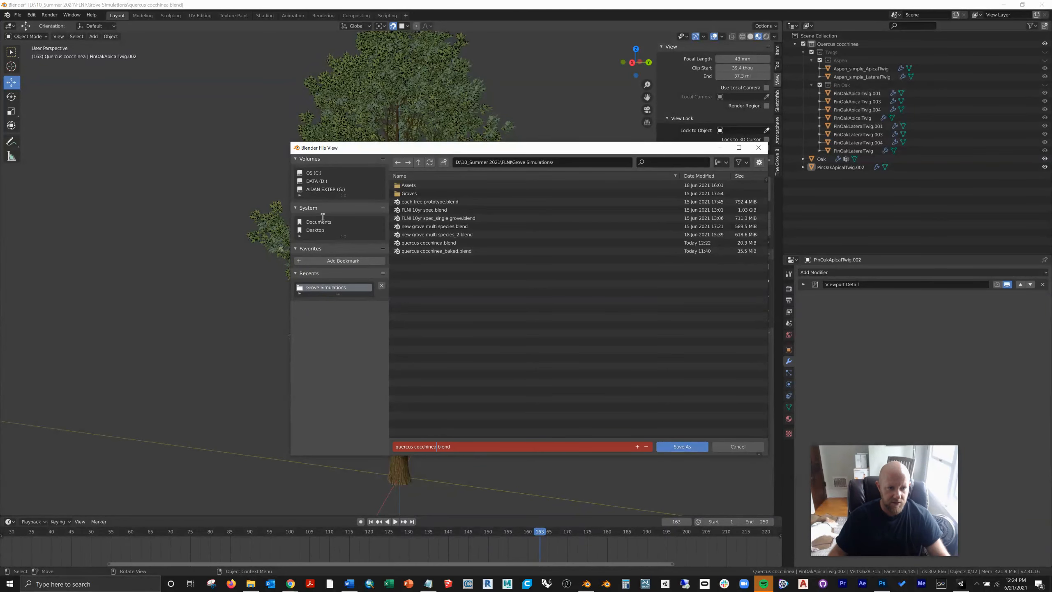
pyautogui.click(315, 230)
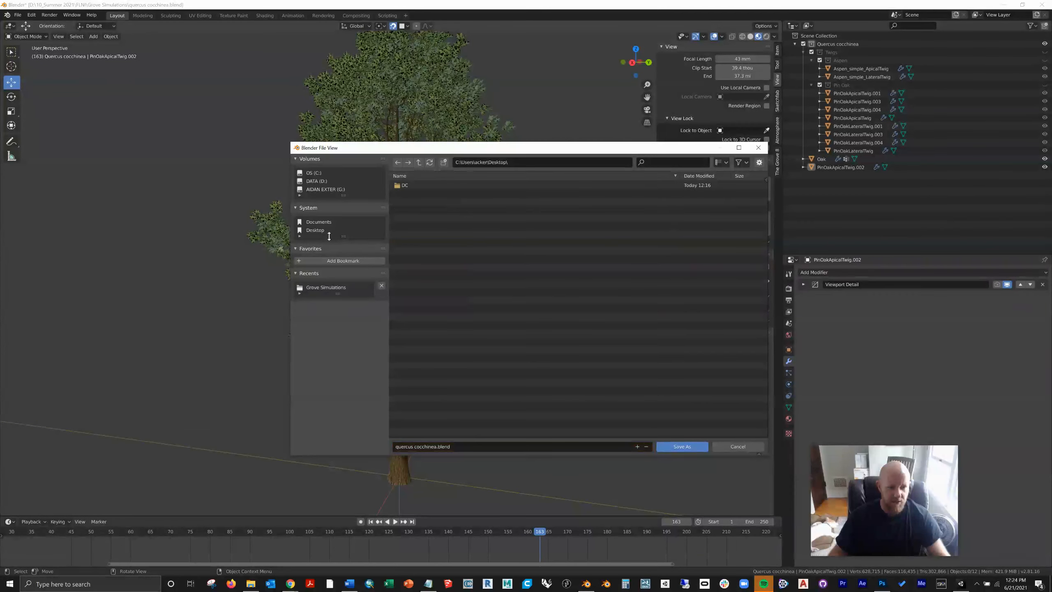
pyautogui.click(438, 447)
pyautogui.click(437, 446)
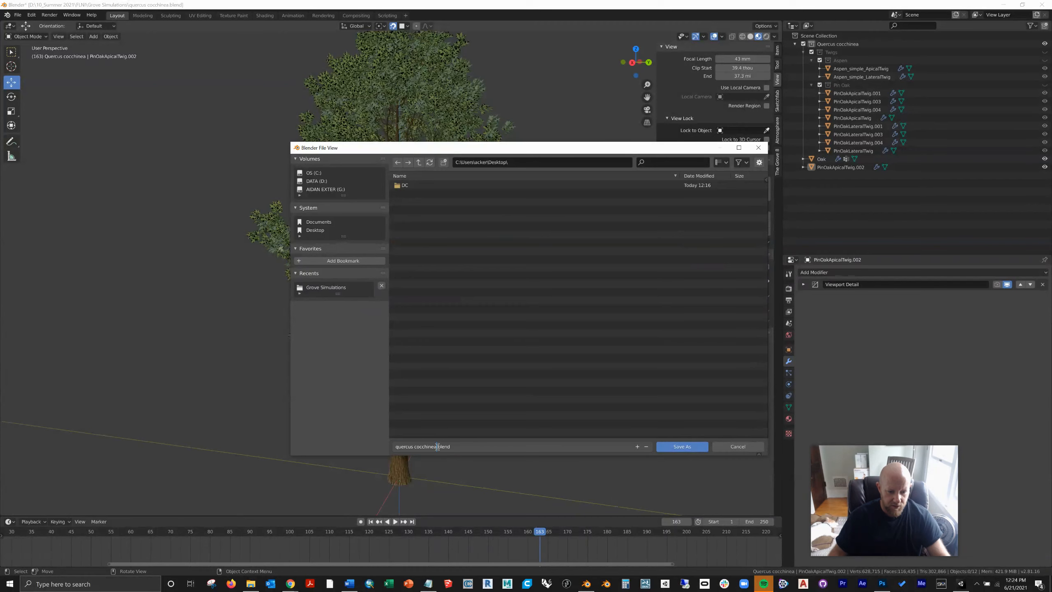
pyautogui.write('_bake')
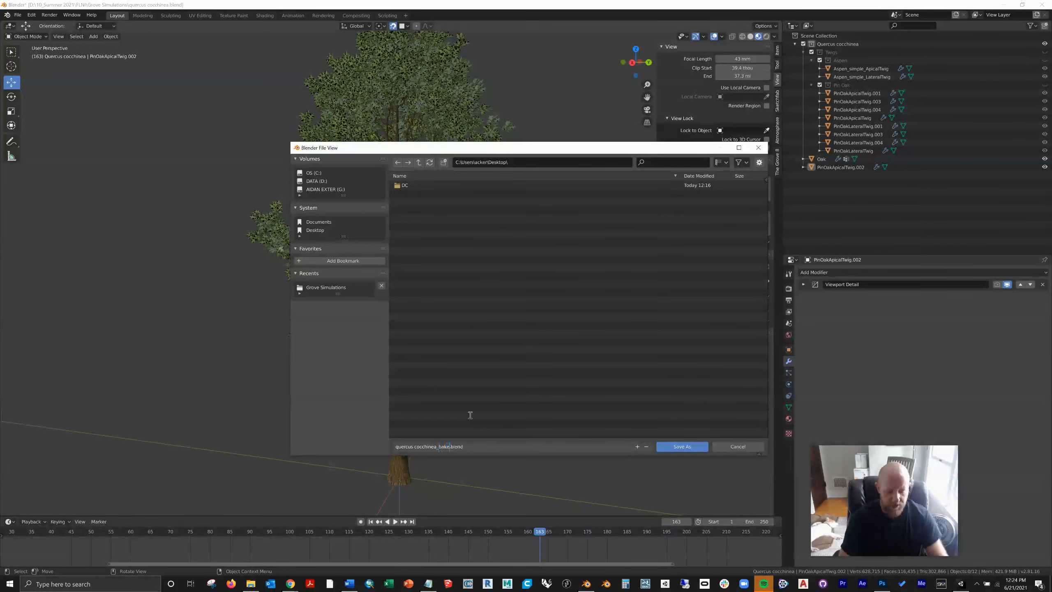
pyautogui.write('d')
pyautogui.click(470, 416)
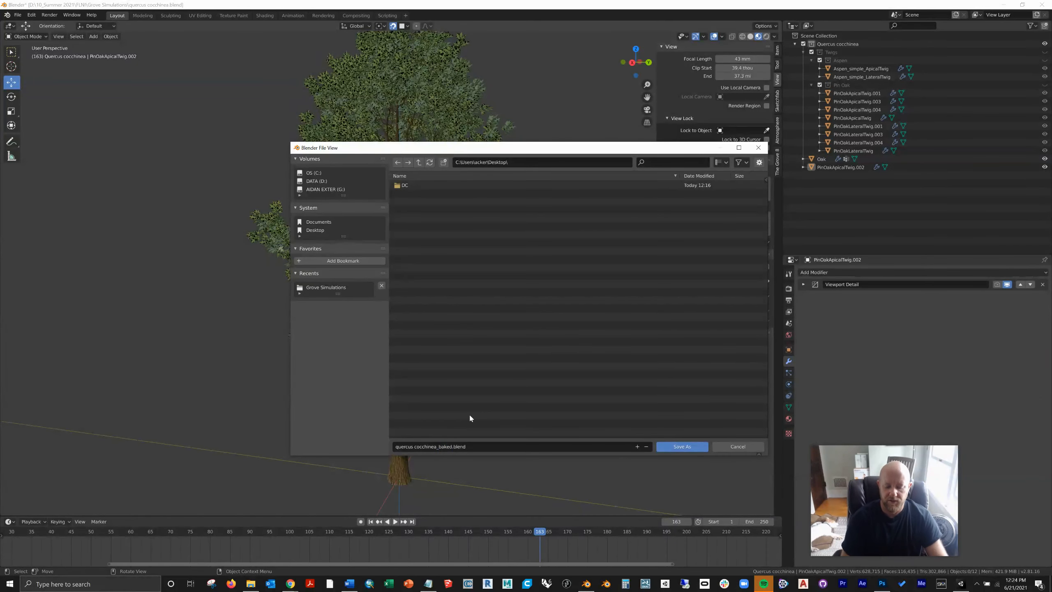
pyautogui.press('Return')
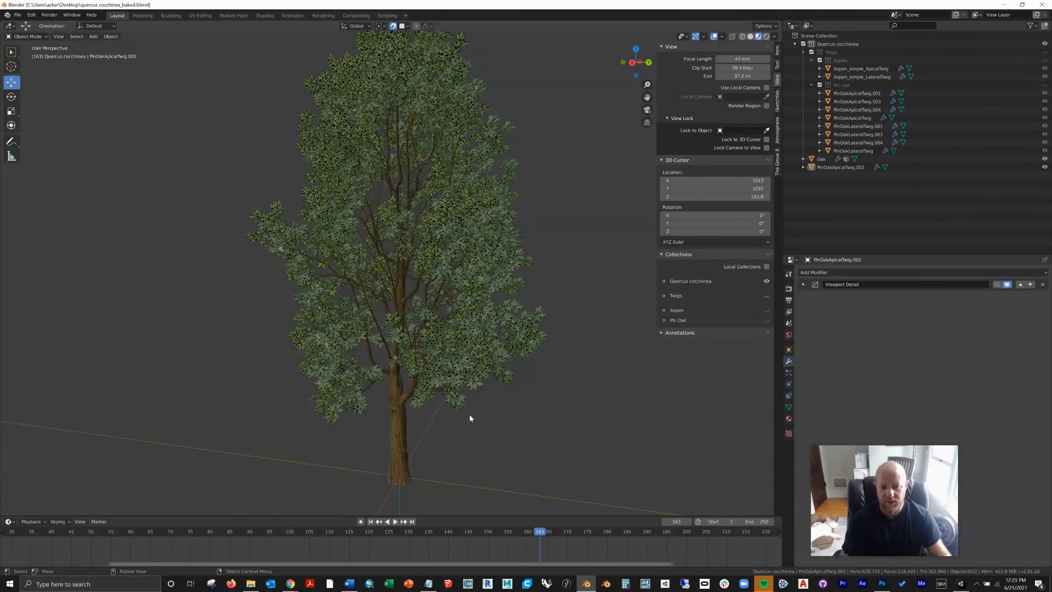
# Step: Select the joined twigs and the Oak object in turn to check them as separate objects
pyautogui.click(468, 382)
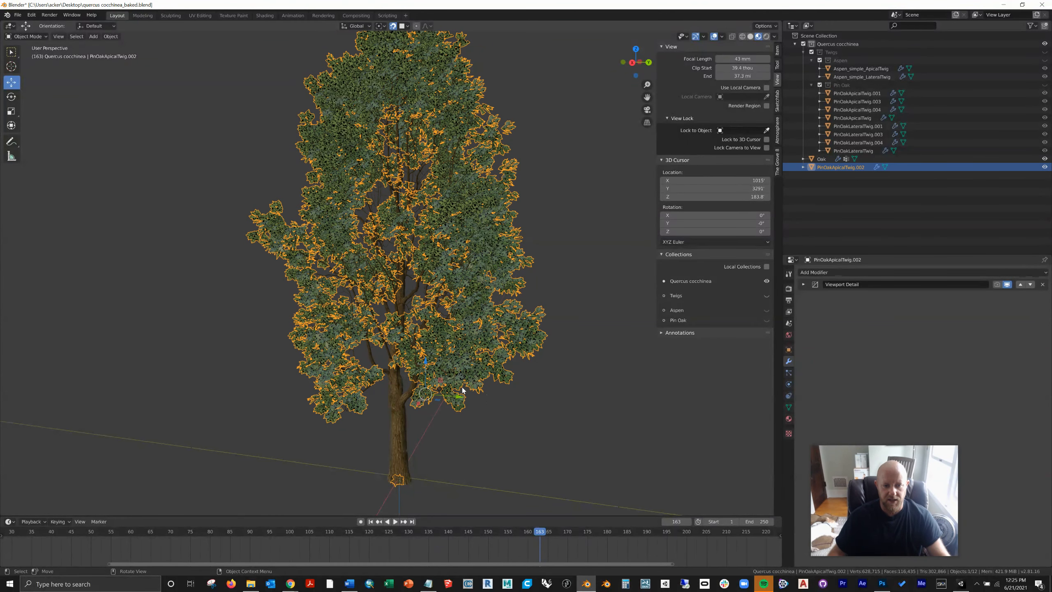
pyautogui.click(602, 396)
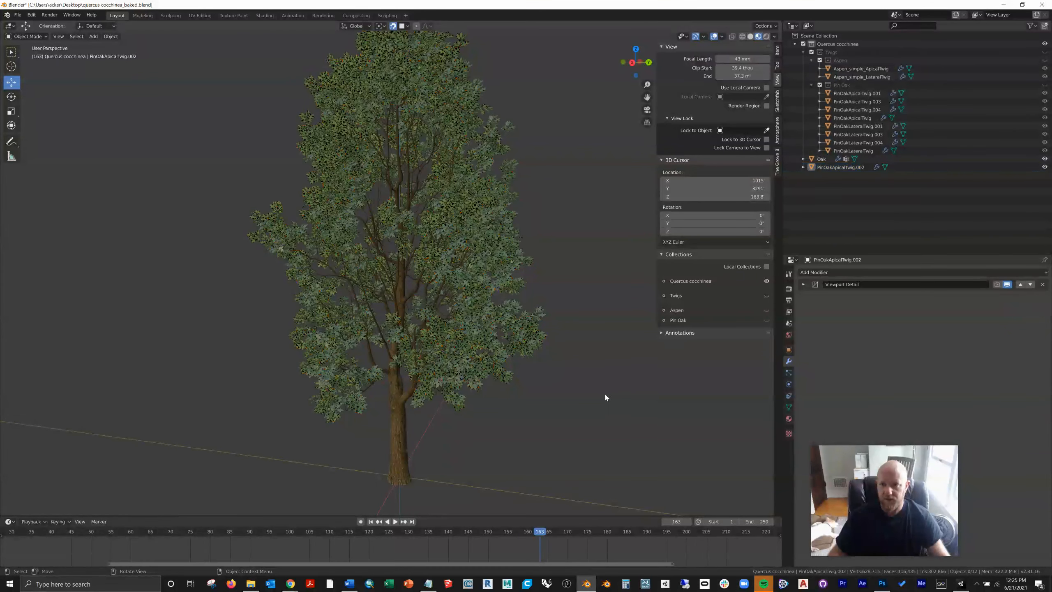
pyautogui.click(822, 159)
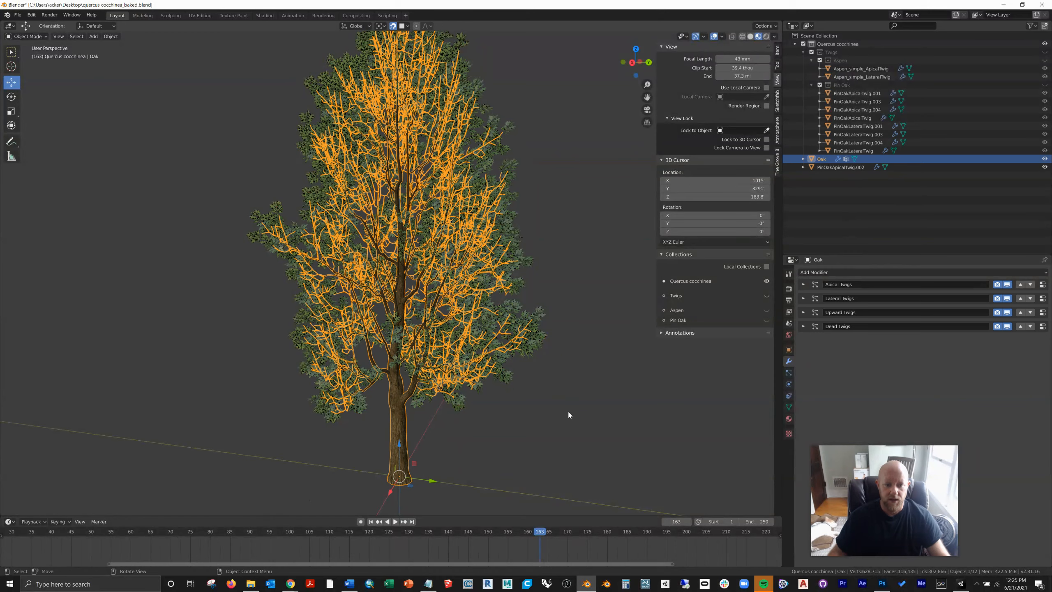
pyautogui.click(568, 414)
# Step: Move the Oak and PinOakApicalTwig.002 objects out of the Quercus cocchinea collection into the Scene Collection
pyautogui.click(824, 160)
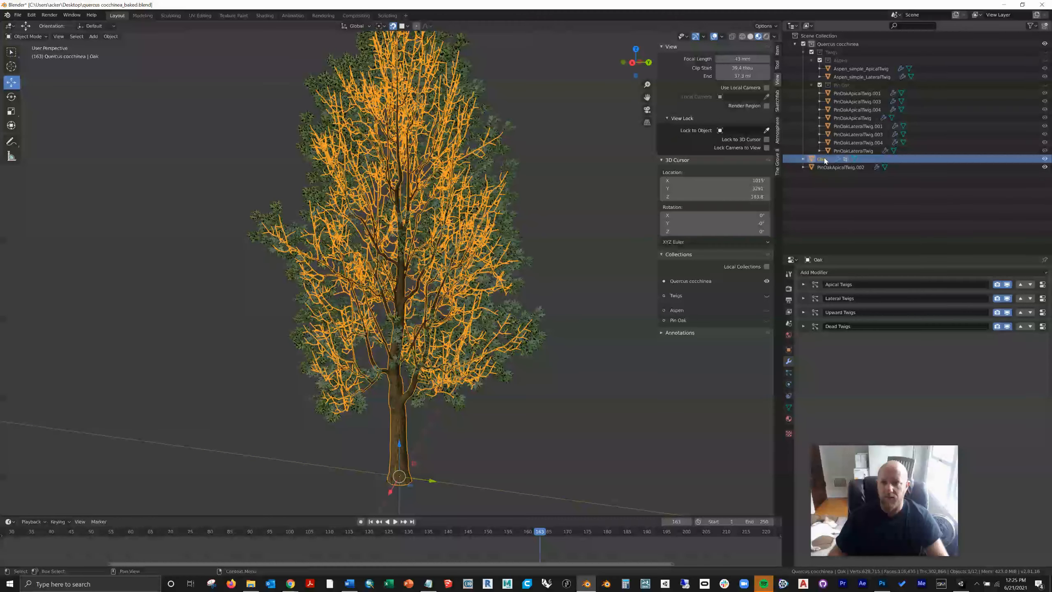
pyautogui.keyDown('shift'); pyautogui.click(841, 167); pyautogui.keyUp('shift')
pyautogui.moveTo(840, 167); pyautogui.dragTo(818, 38)
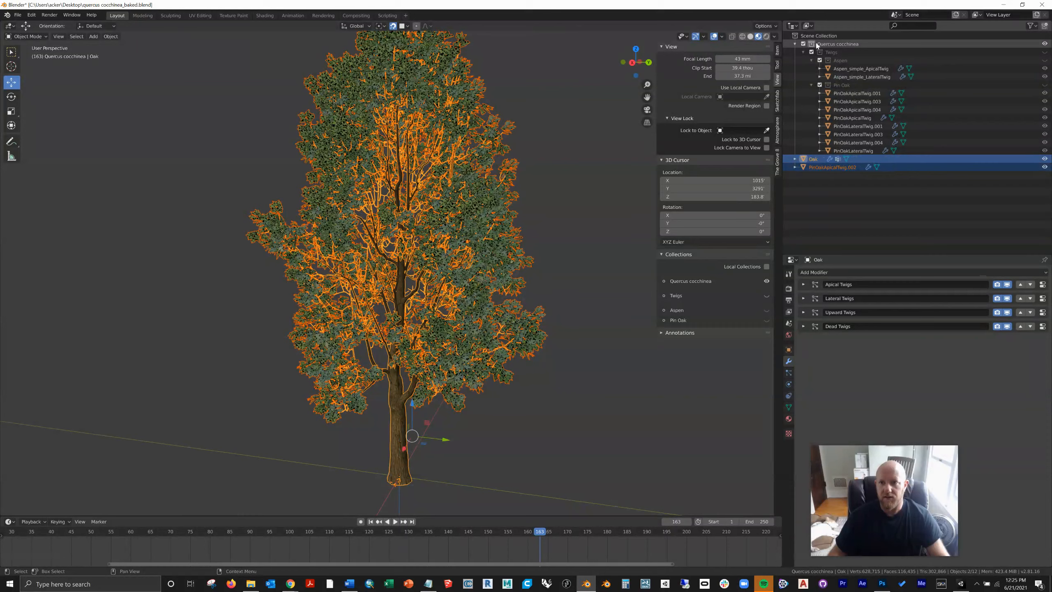
# Step: Delete the Quercus cocchinea collection together with its whole hierarchy of source twigs
pyautogui.click(794, 44)
pyautogui.rightClick(839, 44)
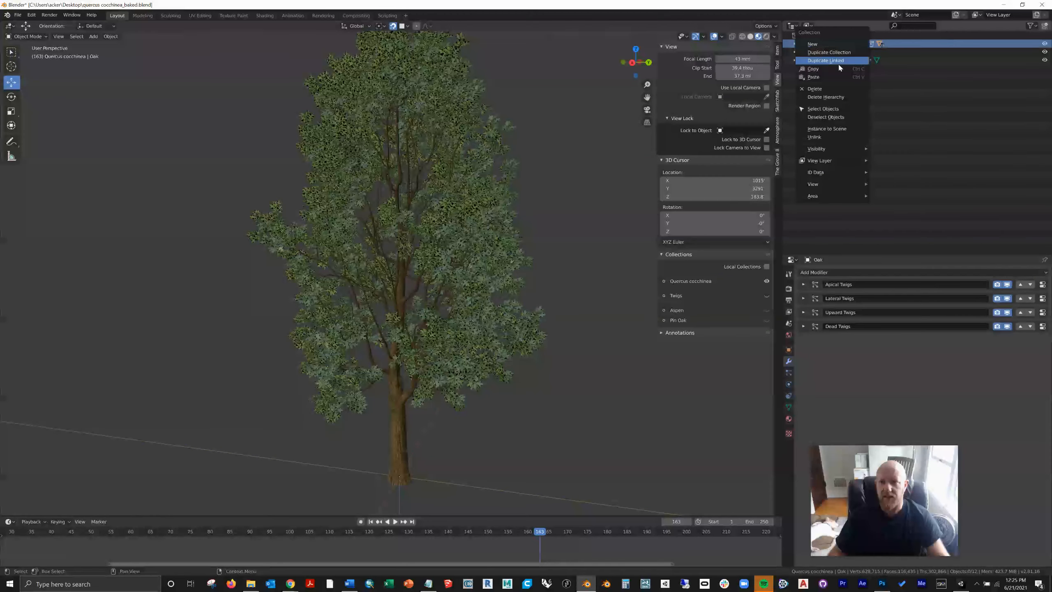
pyautogui.click(834, 98)
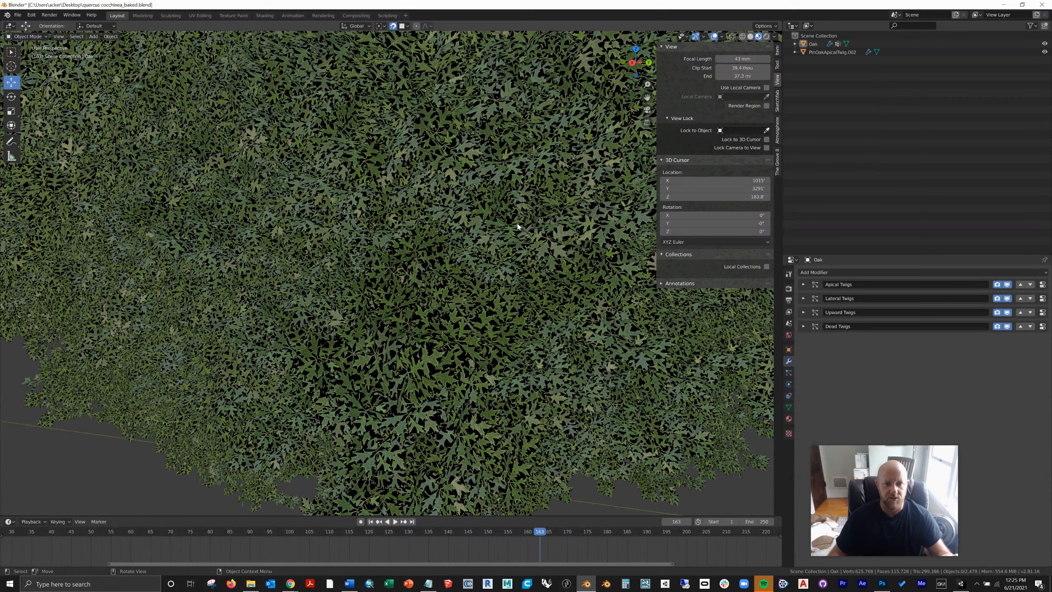
pyautogui.scroll(2, 518, 227)
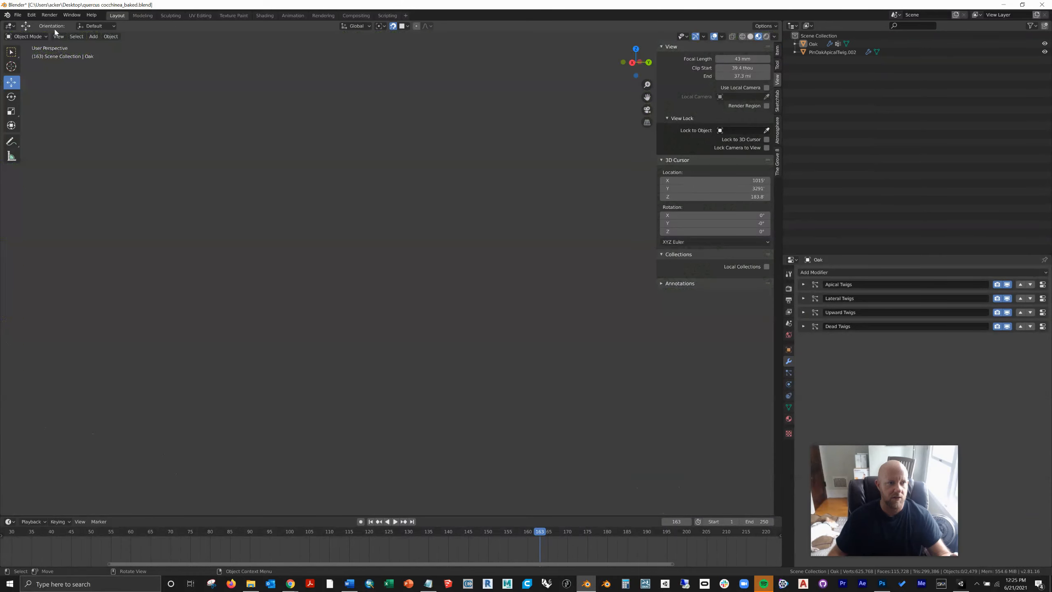
# Step: Frame the whole tree in the viewport and save the changes to quercus cocchinea_baked.blend
pyautogui.click(58, 36)
pyautogui.click(72, 92)
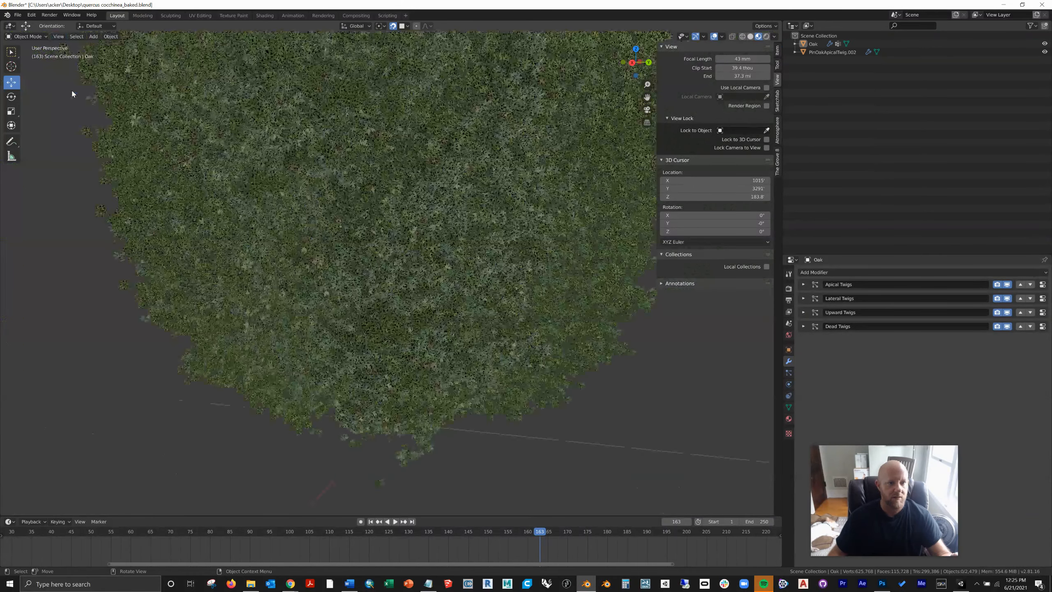
pyautogui.click(1044, 44)
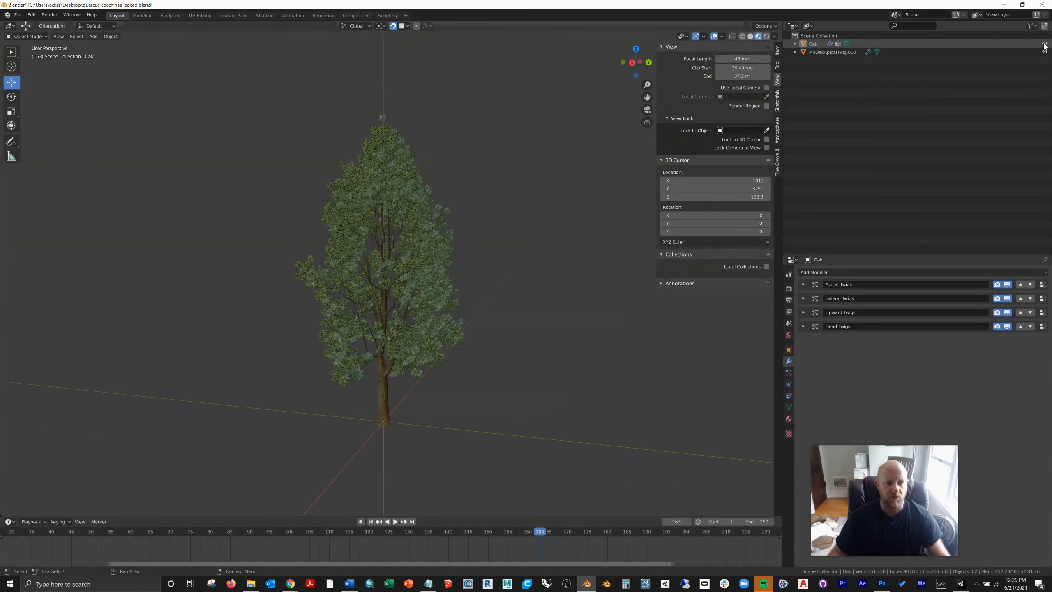
pyautogui.click(18, 15)
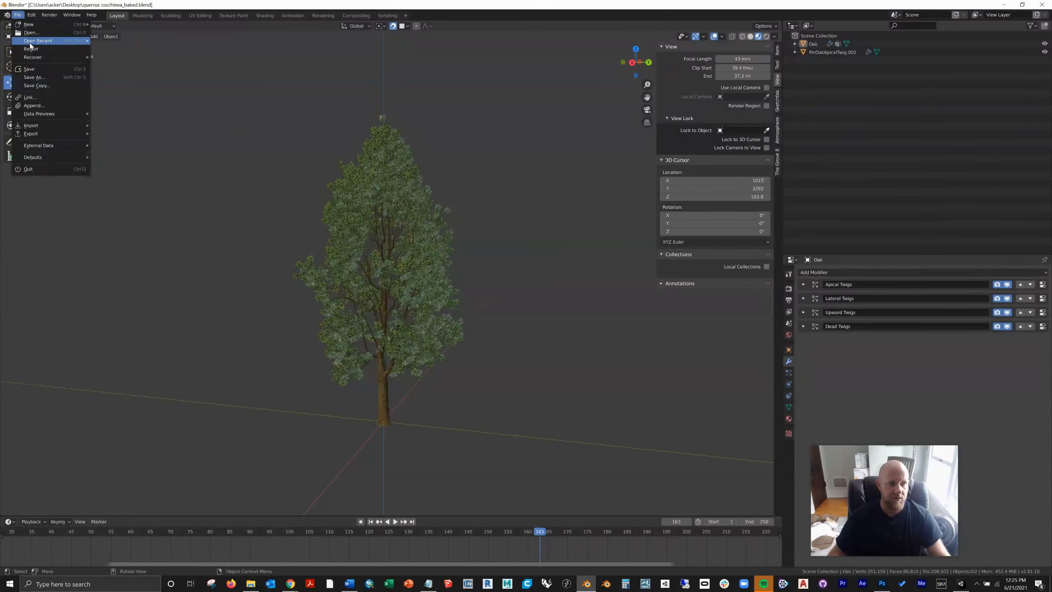
pyautogui.click(37, 69)
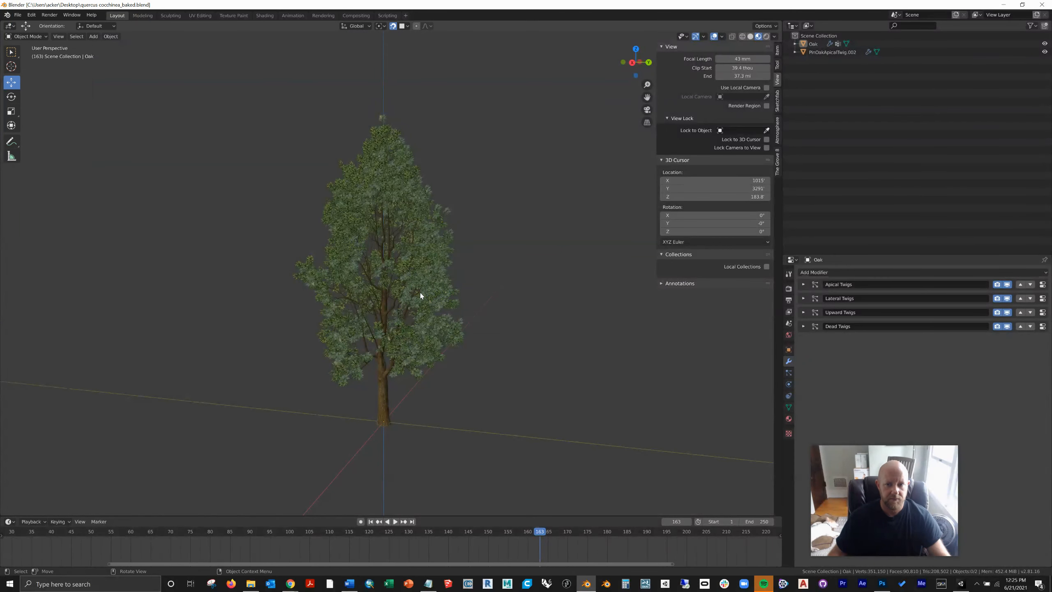
# Step: Close this Blender window, start the other installed Blender, and open quercus cocchinea_baked.blend from the Desktop
pyautogui.scroll(2, 394, 297)
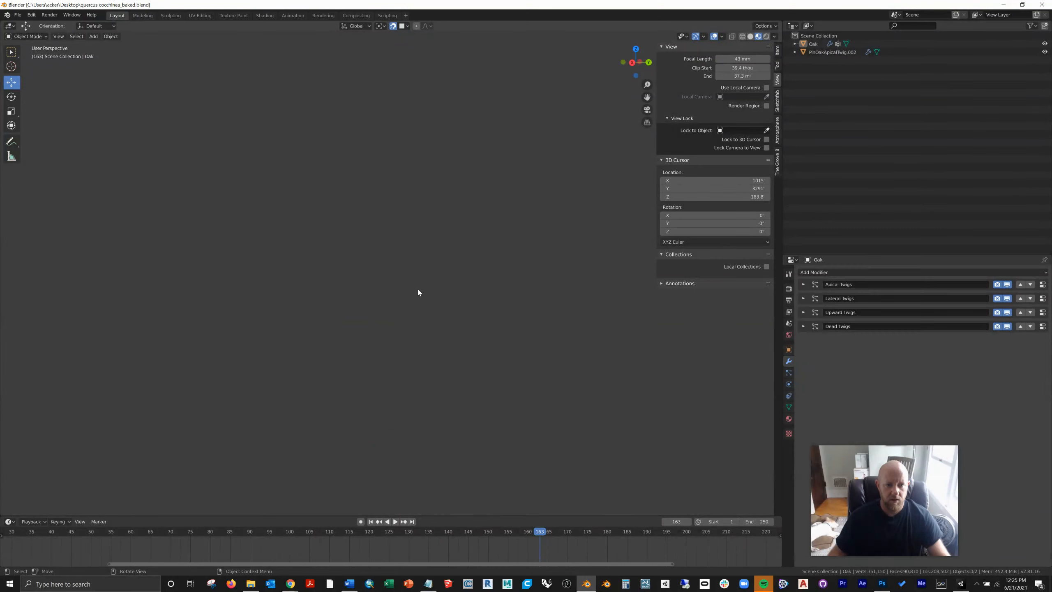
pyautogui.click(1042, 5)
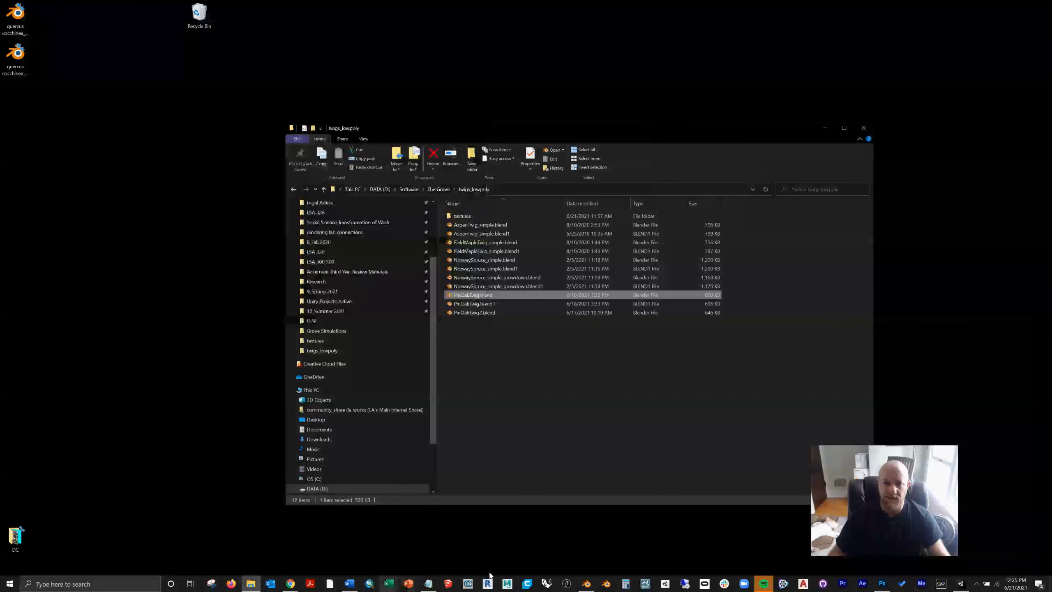
pyautogui.click(613, 585)
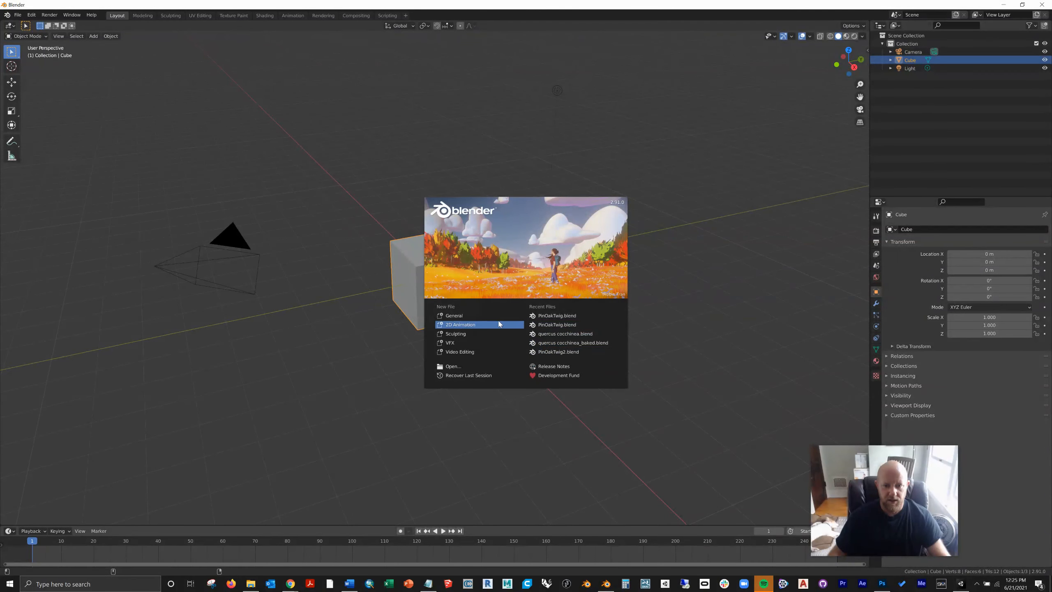
pyautogui.click(452, 365)
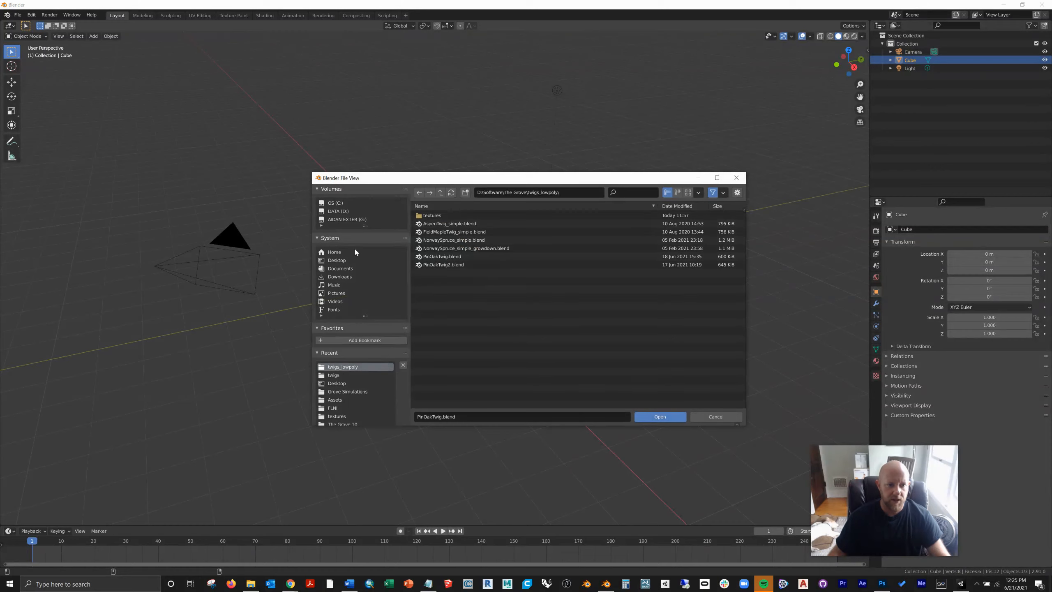
pyautogui.click(336, 259)
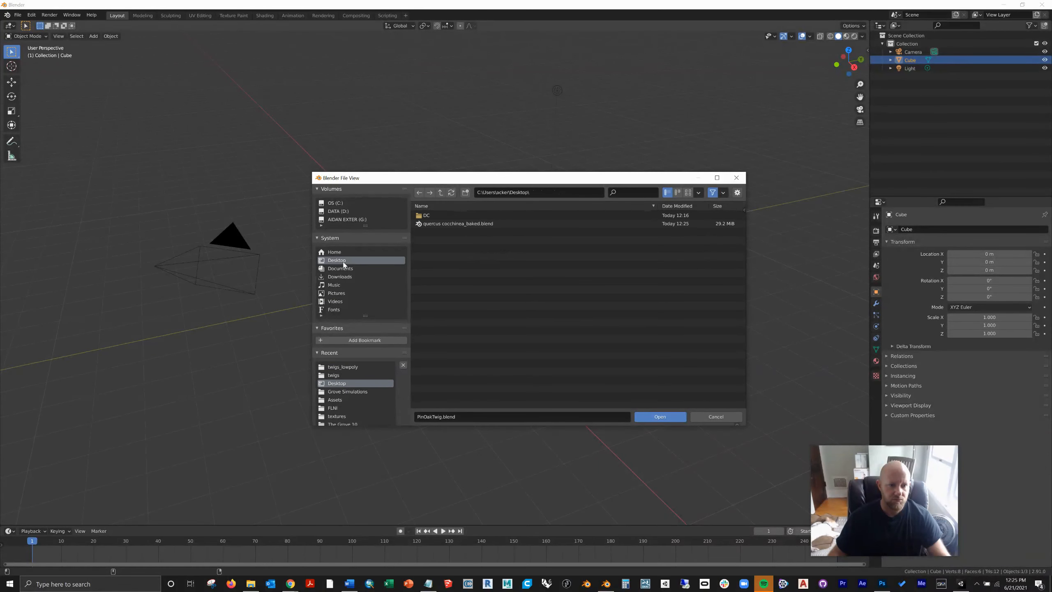
pyautogui.click(434, 223)
pyautogui.click(660, 416)
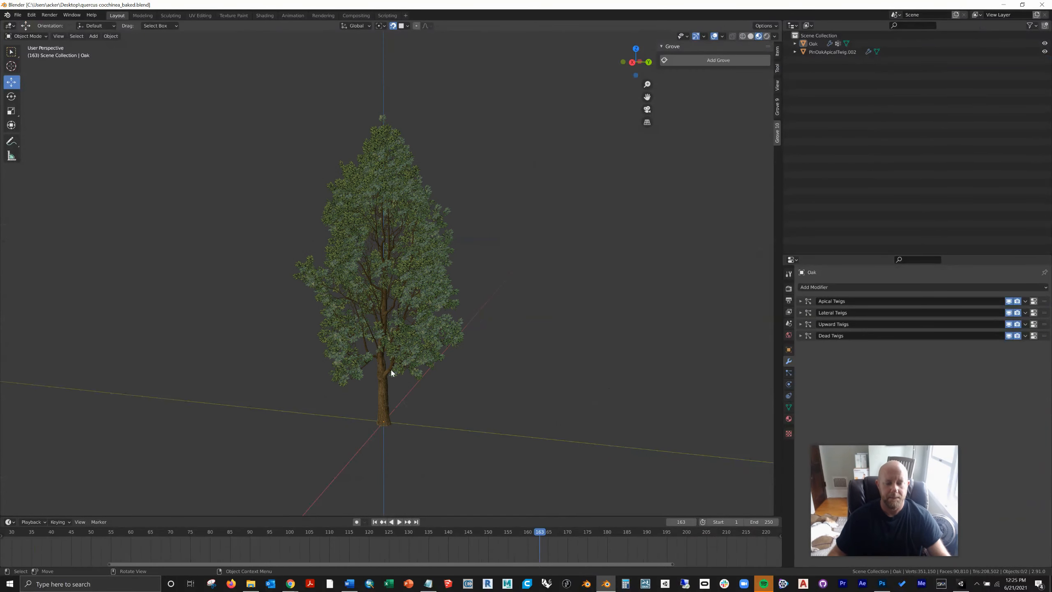
# Step: Select the Oak and its twigs together, examine both meshes in Edit Mode, and return to Object Mode with nothing selected
pyautogui.scroll(1, 390, 368)
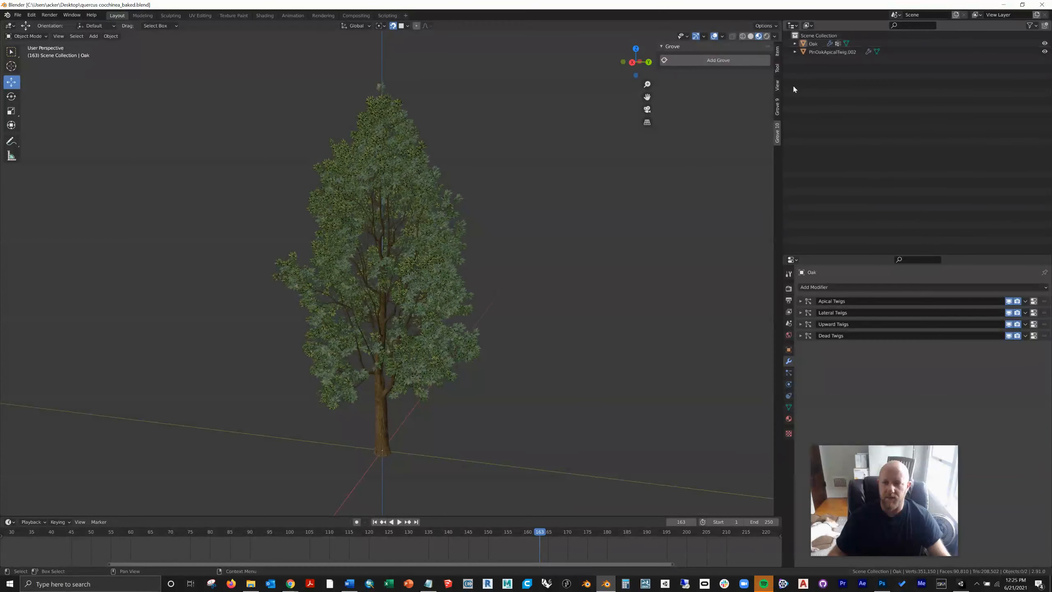
pyautogui.scroll(1, 404, 355)
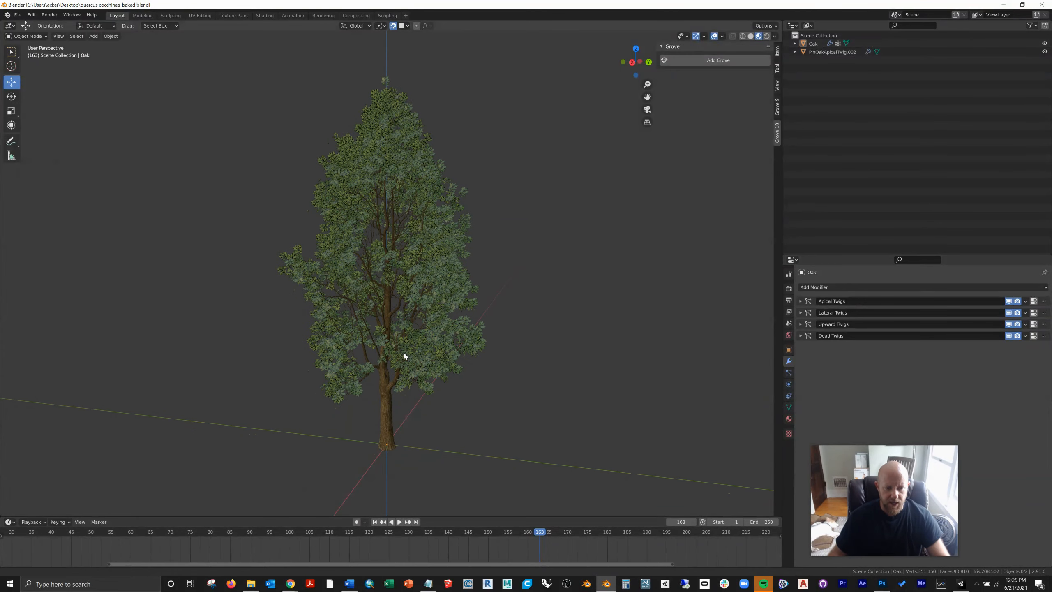
pyautogui.scroll(4, 404, 355)
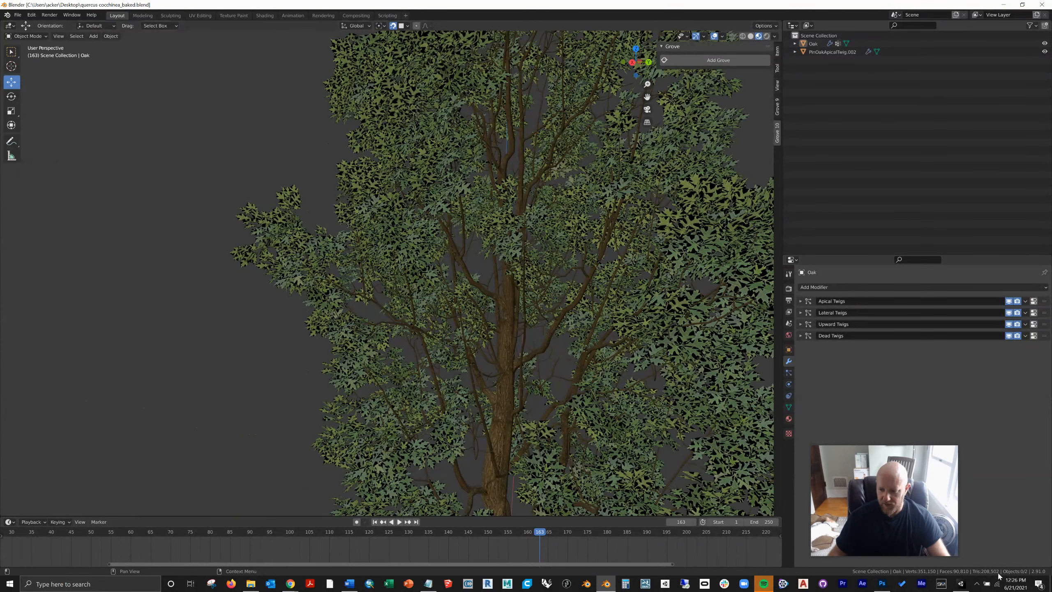
pyautogui.click(500, 373)
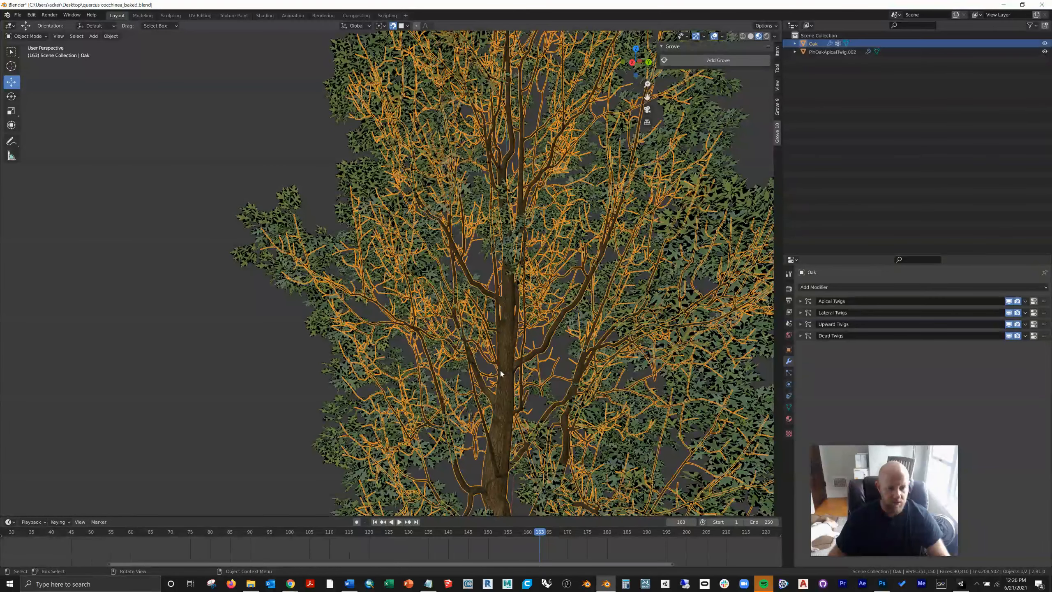
pyautogui.keyDown('shift'); pyautogui.click(273, 245); pyautogui.keyUp('shift')
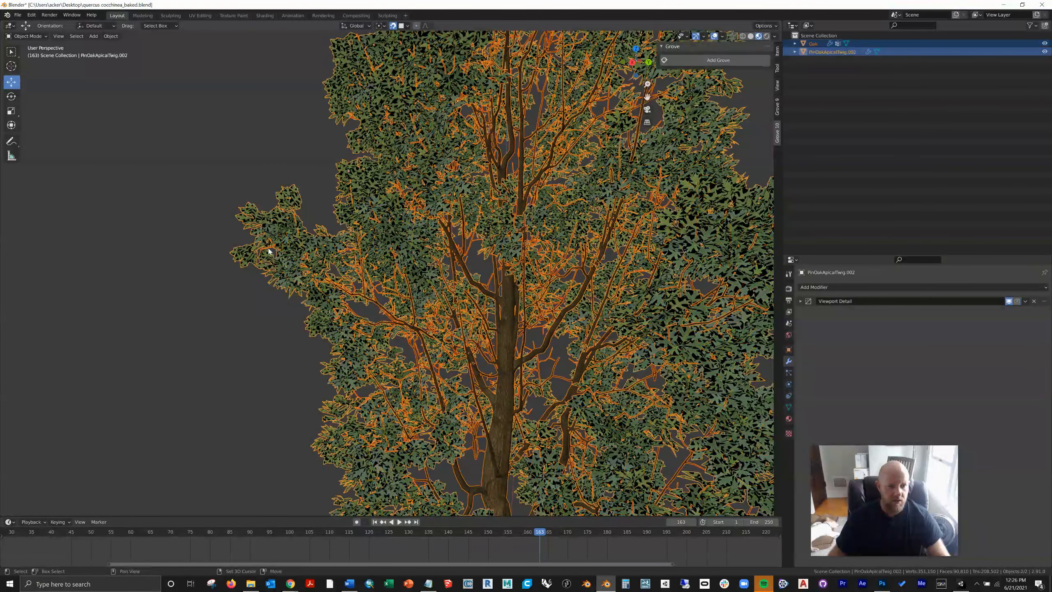
pyautogui.click(43, 39)
pyautogui.click(35, 54)
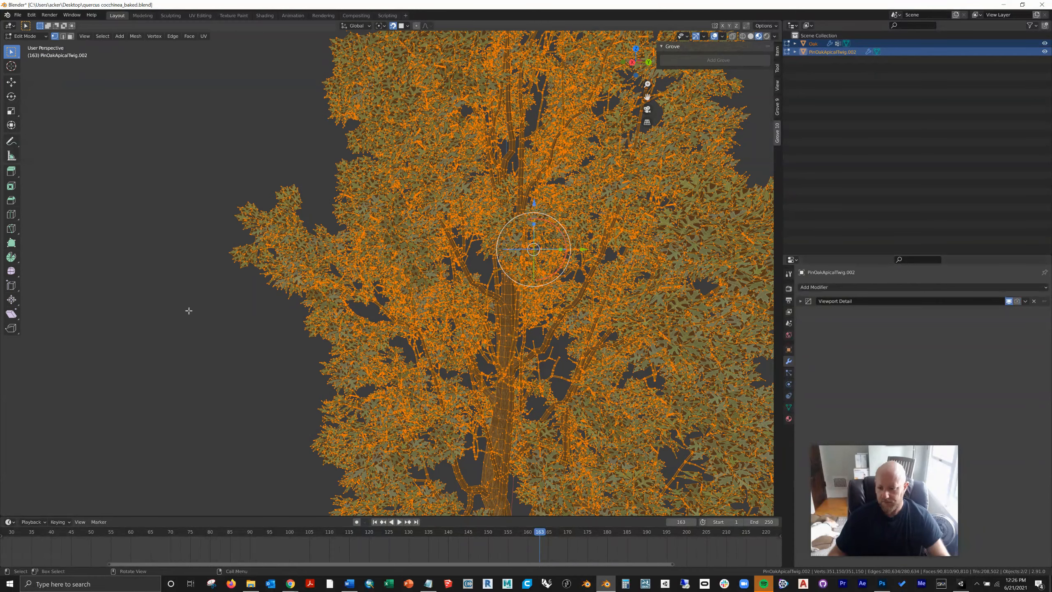
pyautogui.click(26, 38)
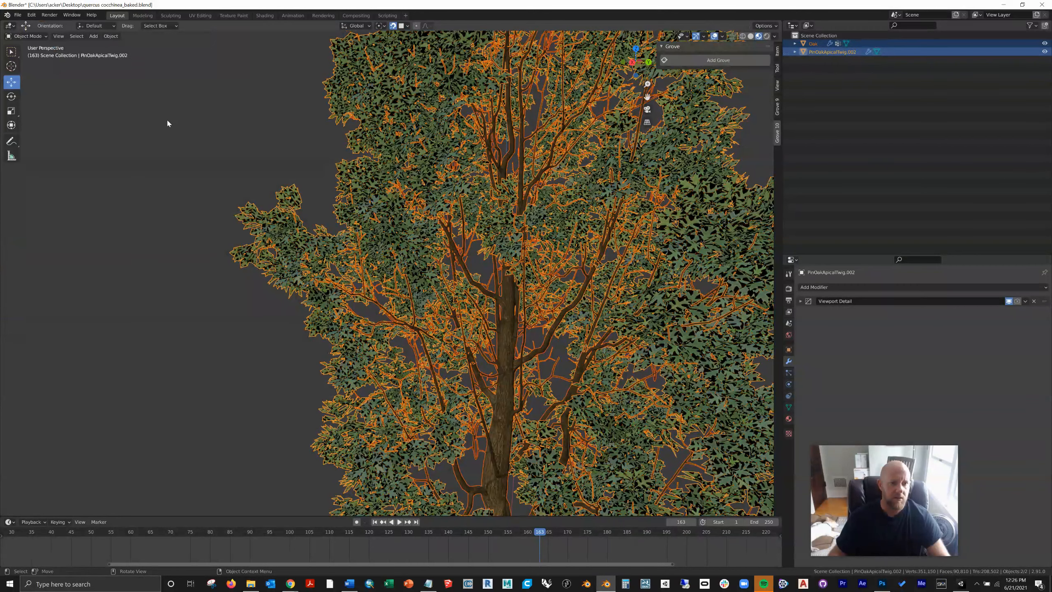
pyautogui.click(167, 120)
# Step: Remove the Viewport Detail modifier from the PinOakApicalTwig.002 object
pyautogui.scroll(-3, 374, 184)
pyautogui.scroll(-1, 374, 184)
pyautogui.keyDown('shift'); pyautogui.moveTo(478, 260); pyautogui.dragTo(423, 243, button='middle'); pyautogui.keyUp('shift')
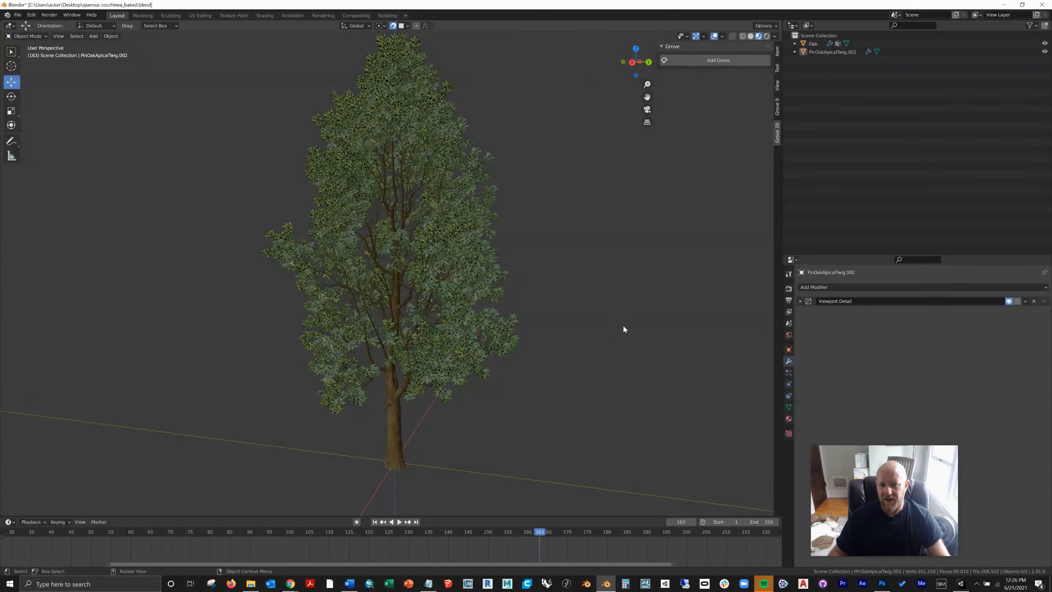
pyautogui.click(397, 418)
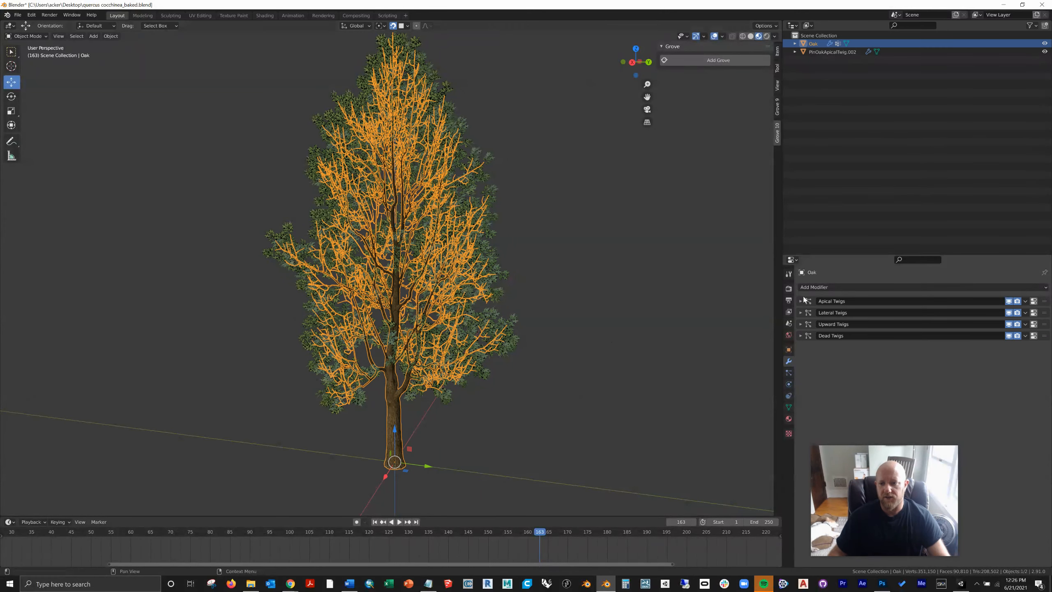
pyautogui.click(814, 53)
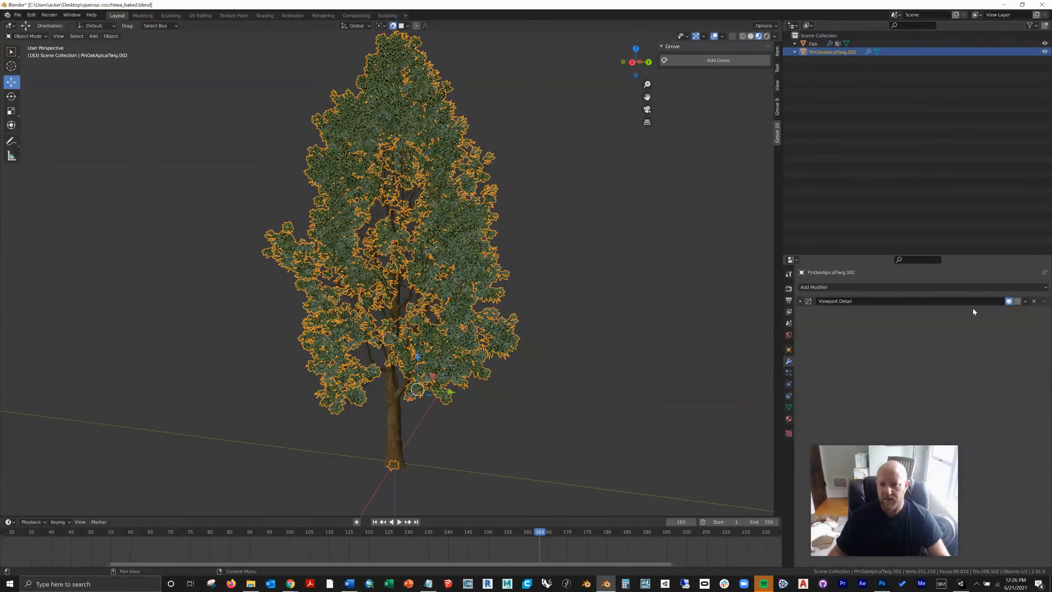
pyautogui.click(1034, 301)
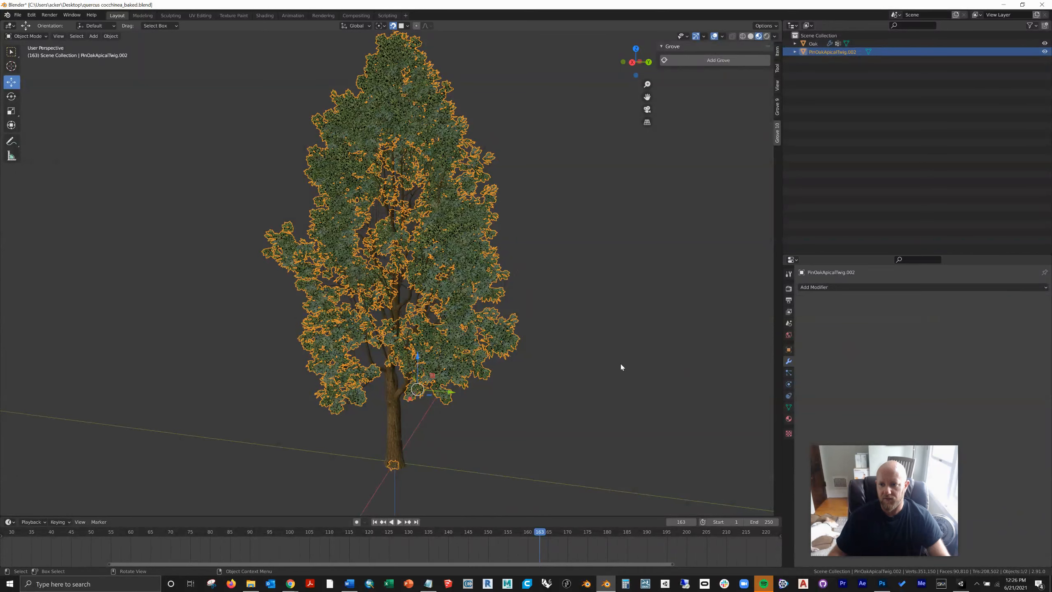
# Step: Remove the Apical, Lateral, Upward and Dead Twigs particle systems from the Oak object and deselect it
pyautogui.click(320, 452)
pyautogui.click(386, 423)
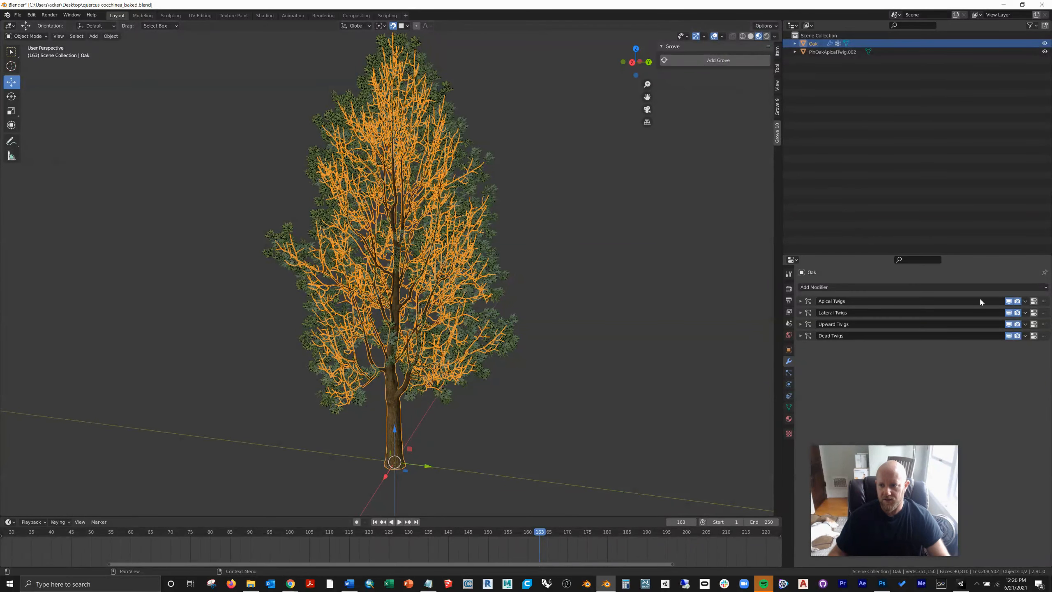
pyautogui.click(790, 373)
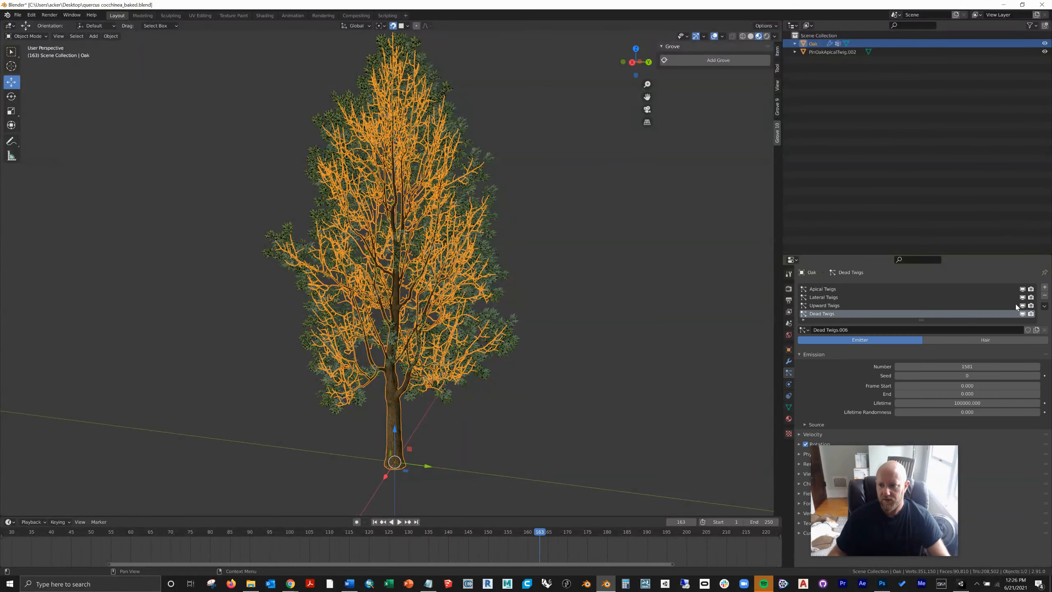
pyautogui.click(1044, 296)
pyautogui.click(1044, 296)
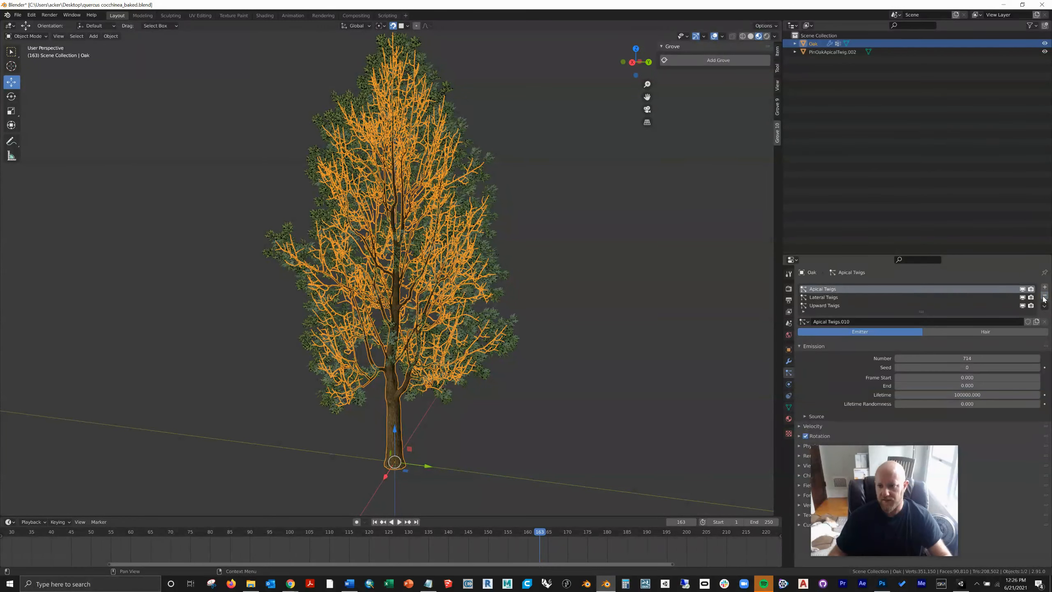
pyautogui.click(1044, 296)
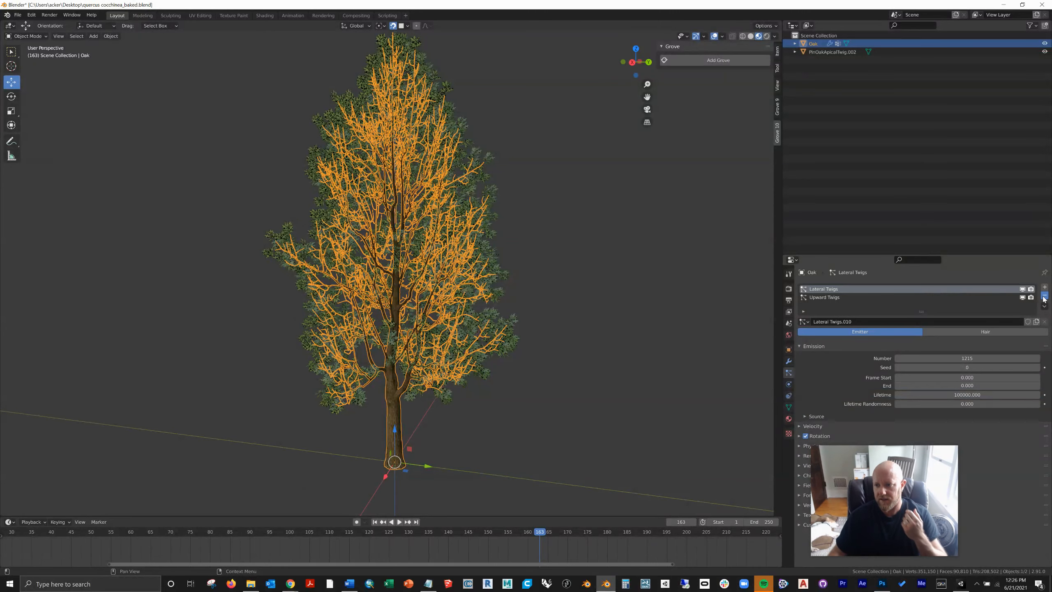
pyautogui.click(1044, 295)
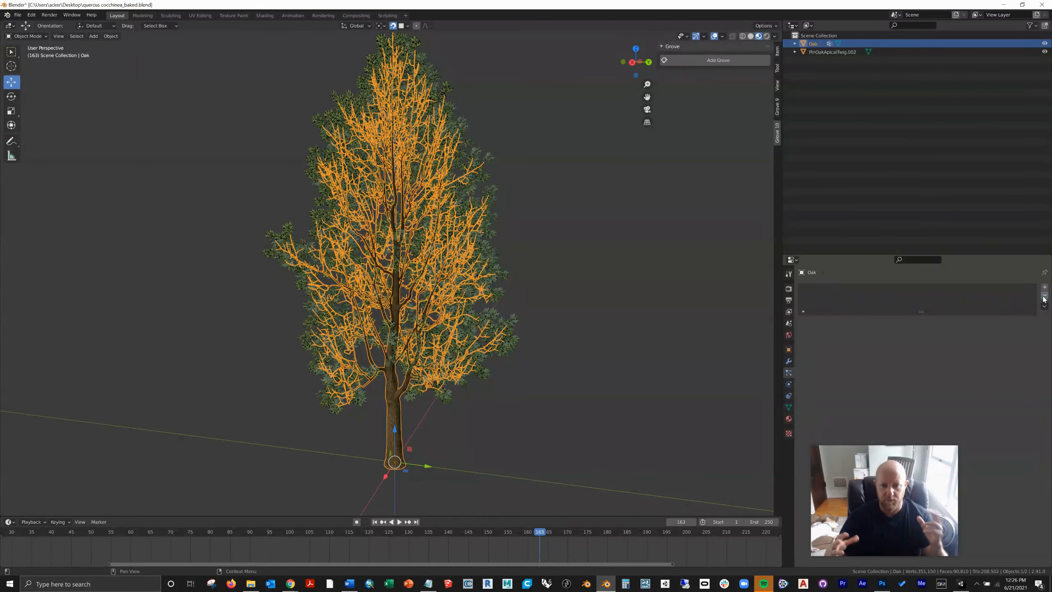
pyautogui.click(567, 417)
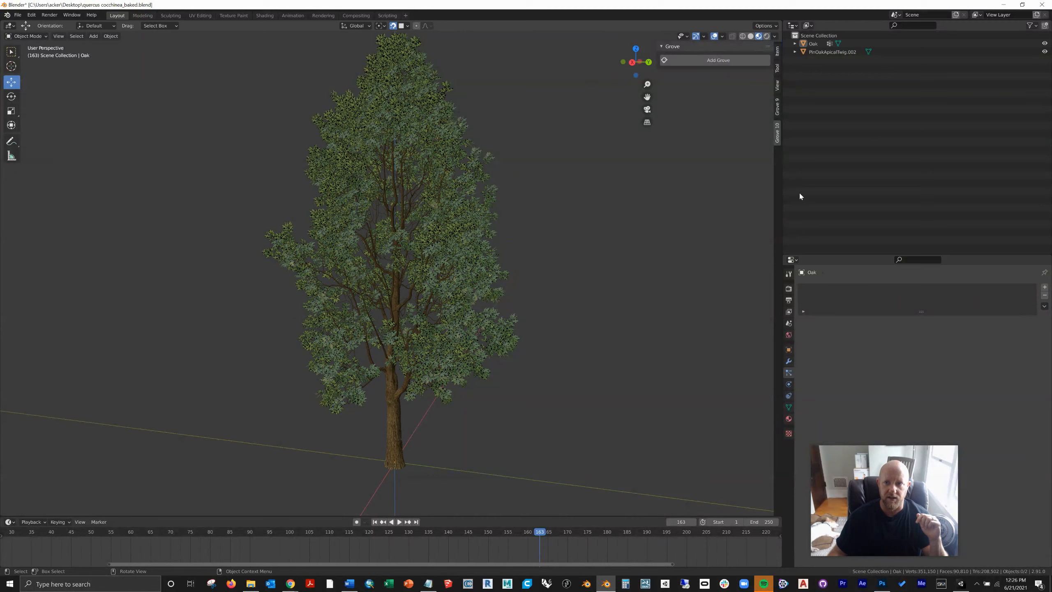
# Step: Select both tree objects to check them, deselect everything, and save the cleaned-up baked file
pyautogui.press('a')
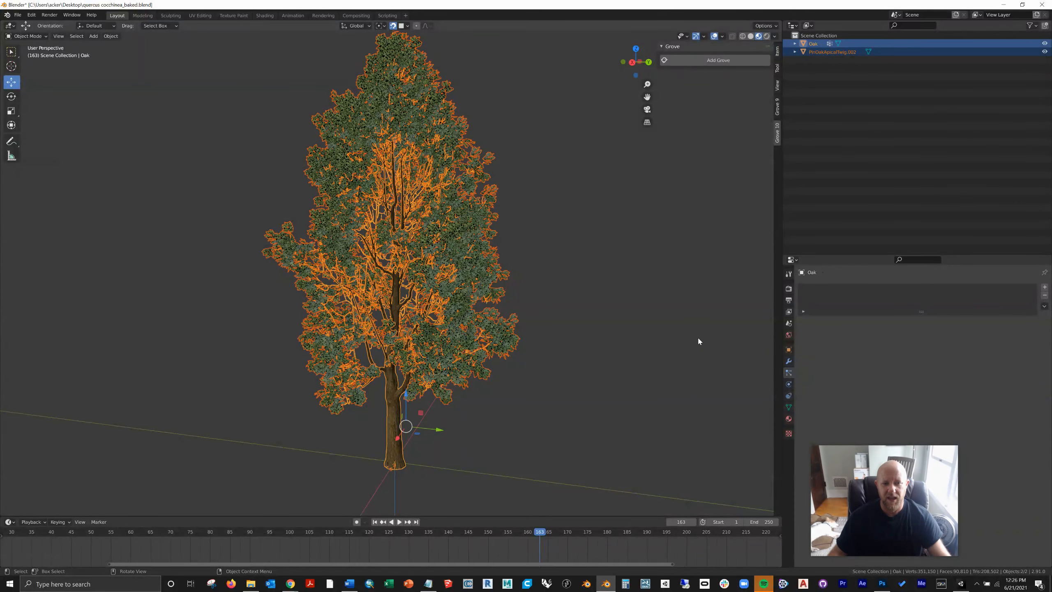
pyautogui.hotkey('alt', 'a')
pyautogui.click(18, 14)
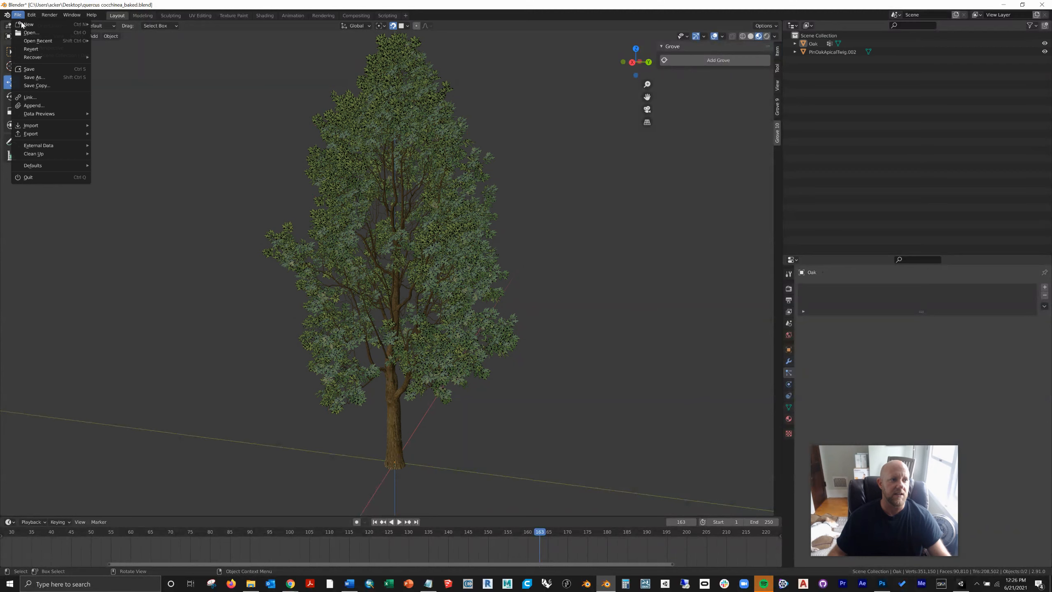
pyautogui.click(30, 68)
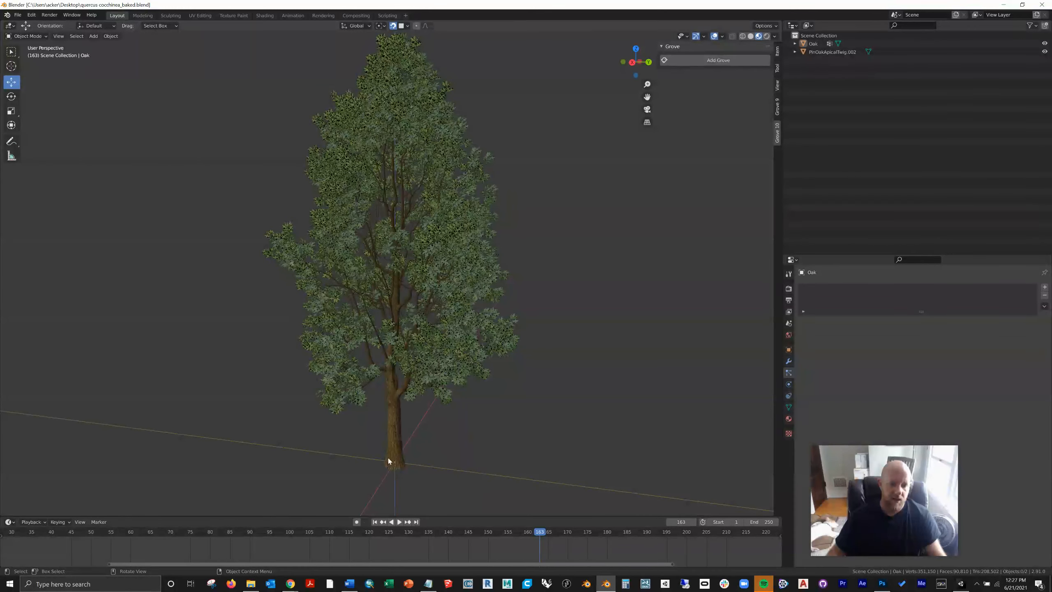
# Step: Hide the joined twigs object PinOakApicalTwig.002 so only the bare Oak branches are displayed
pyautogui.click(481, 362)
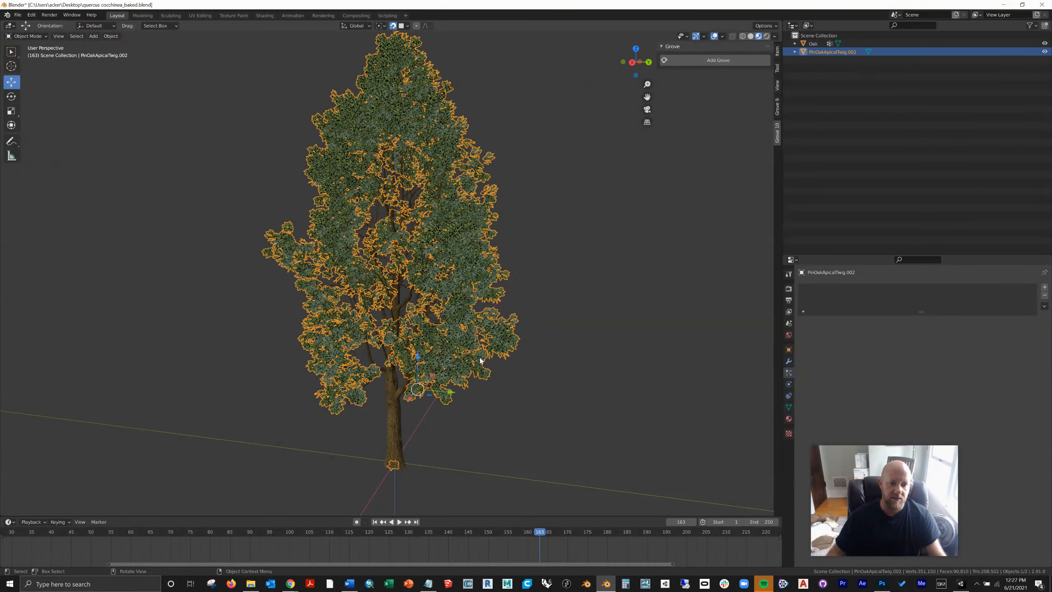
pyautogui.click(574, 431)
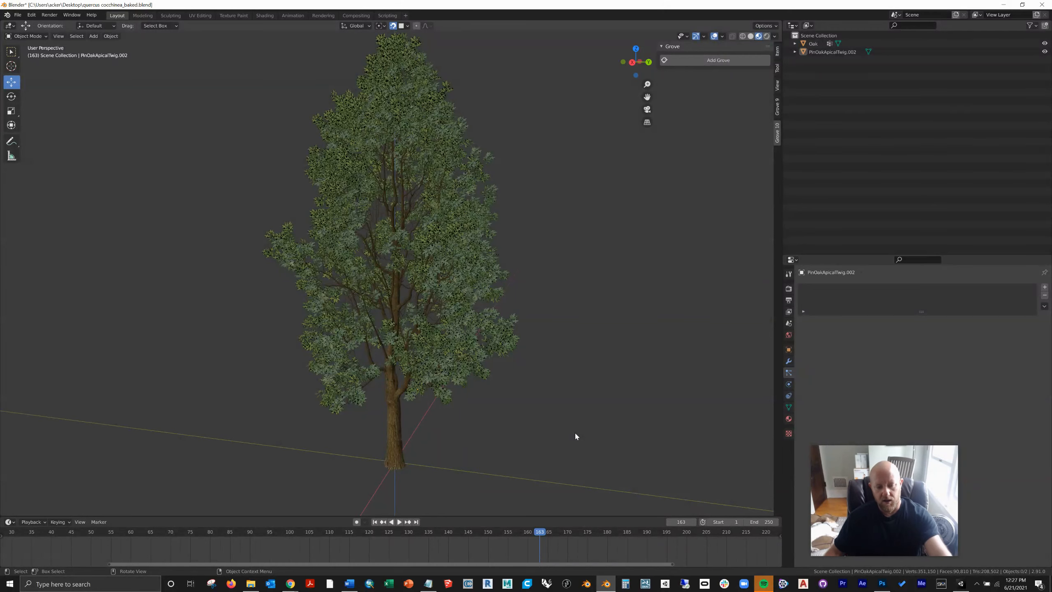
pyautogui.click(460, 356)
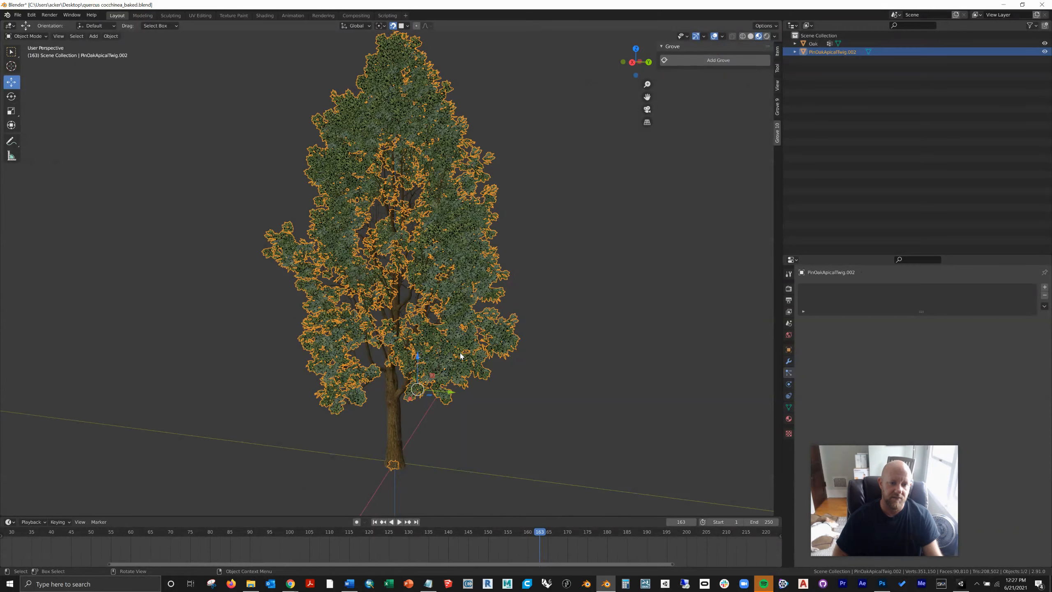
pyautogui.press('h')
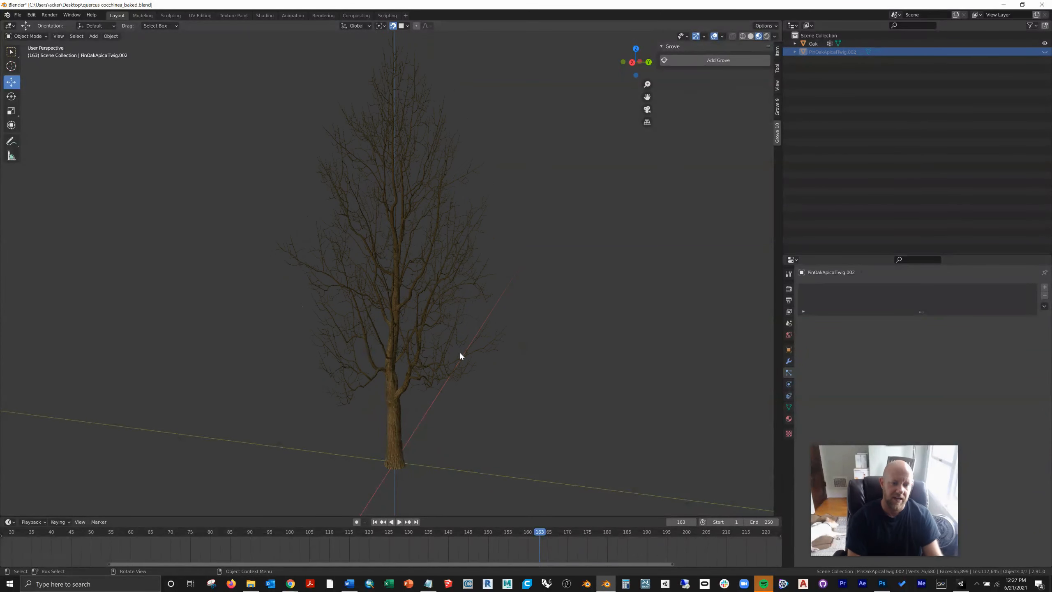
# Step: Select the bare Oak object and switch it to Edit Mode to look over its branch mesh
pyautogui.click(390, 397)
pyautogui.click(46, 37)
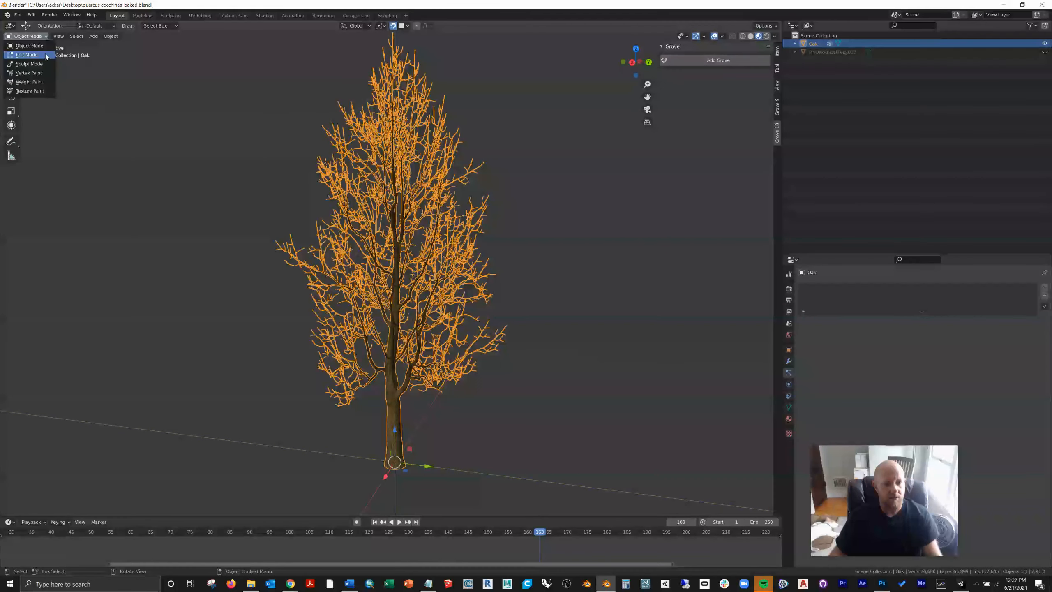
pyautogui.click(45, 55)
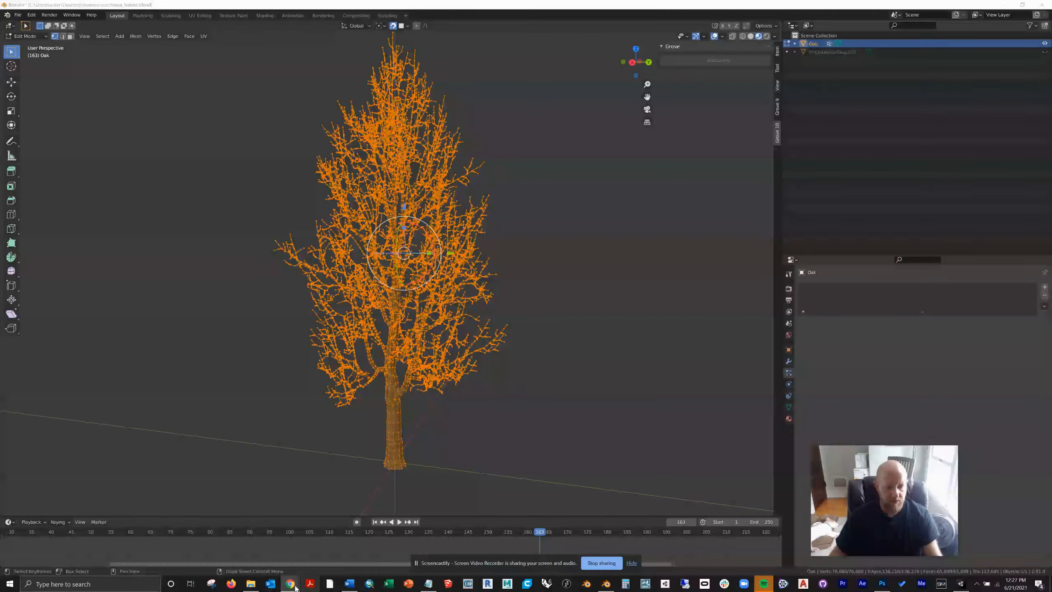
pyautogui.moveTo(290, 582)
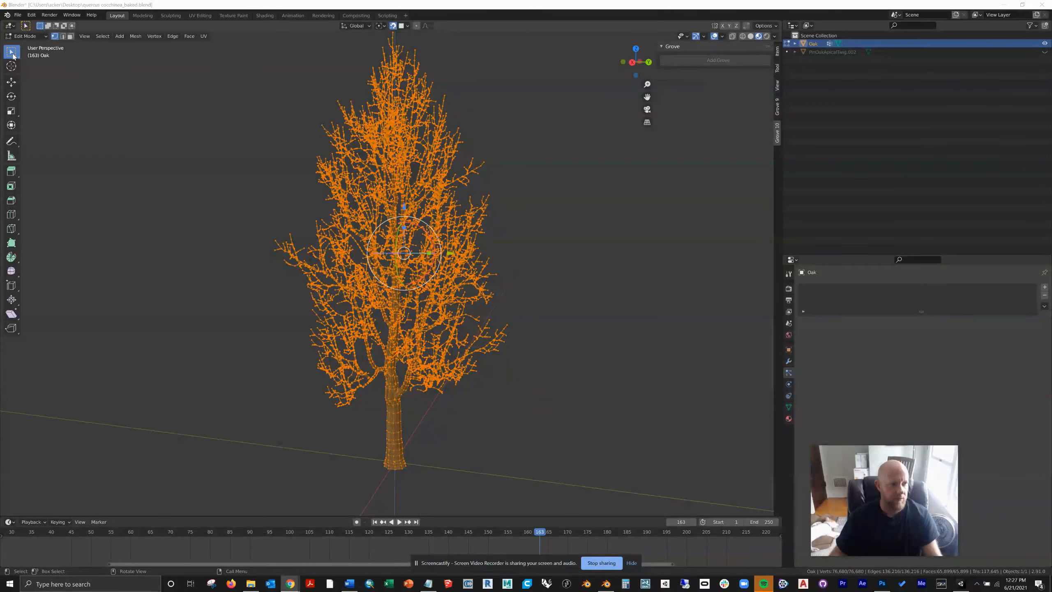
pyautogui.scroll(1, 377, 457)
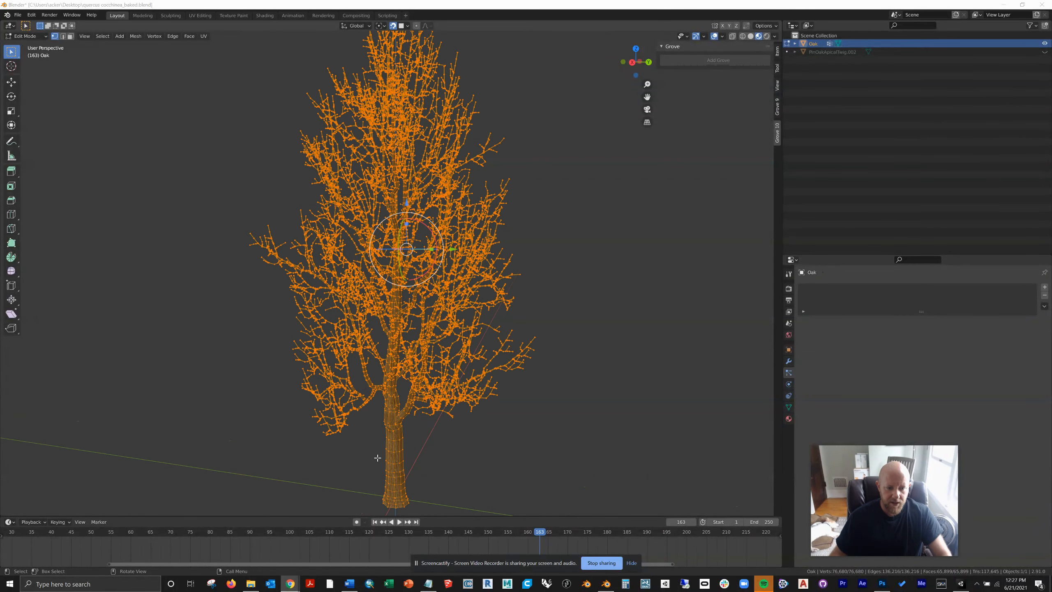
pyautogui.scroll(5, 377, 457)
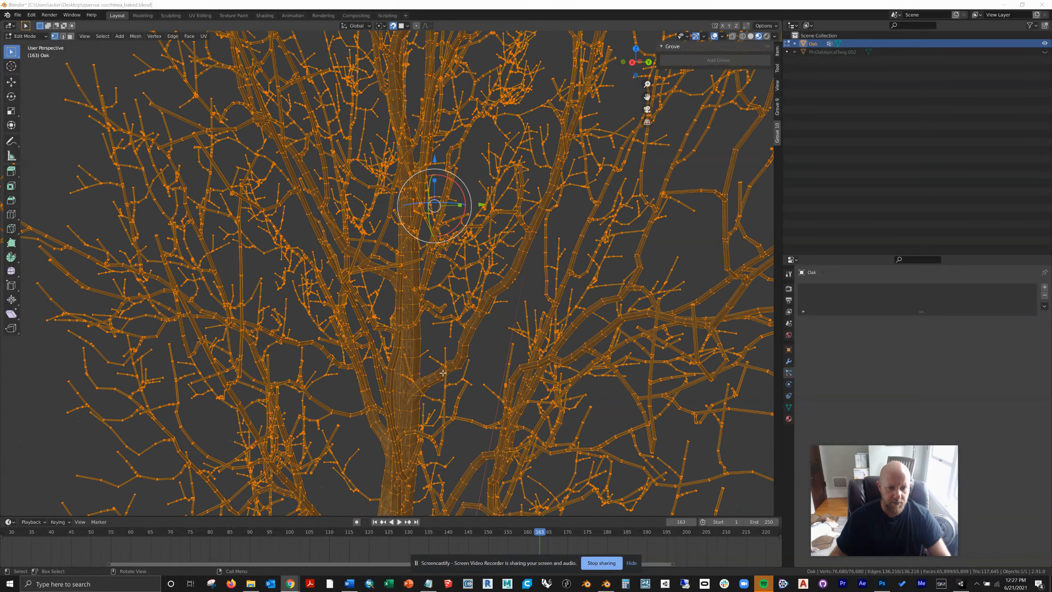
pyautogui.scroll(2, 430, 374)
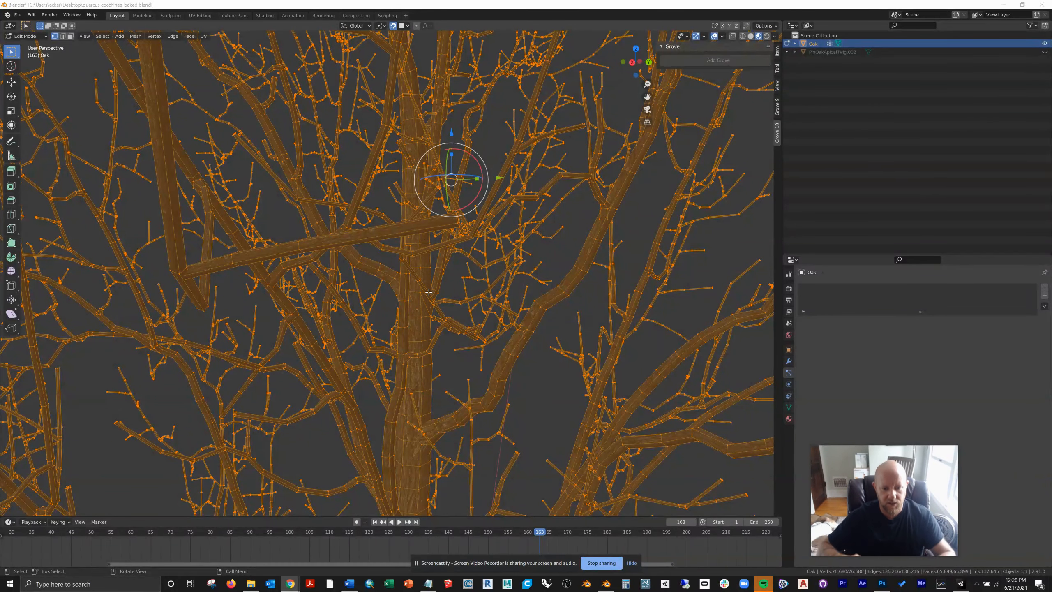
pyautogui.moveTo(426, 295); pyautogui.dragTo(431, 307, button='middle')
pyautogui.scroll(-8, 431, 307)
pyautogui.moveTo(426, 392); pyautogui.dragTo(429, 389, button='middle')
pyautogui.keyDown('shift'); pyautogui.moveTo(453, 377); pyautogui.dragTo(503, 357, button='right'); pyautogui.keyUp('shift')
pyautogui.rightClick(508, 361)
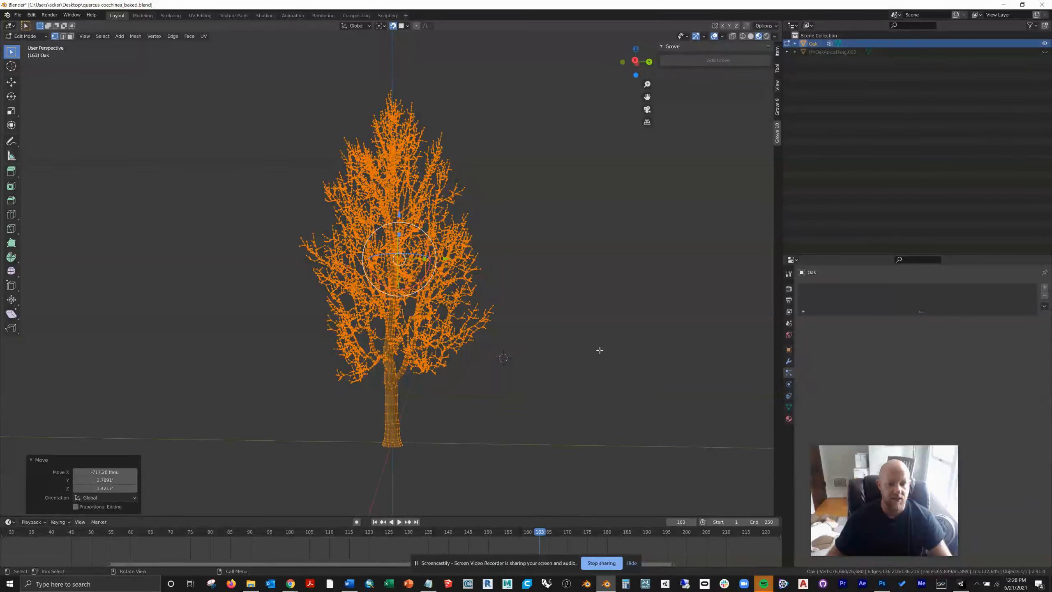
# Step: Select the entire Oak mesh and apply Decimate Geometry to it
pyautogui.click(233, 454)
pyautogui.press('a')
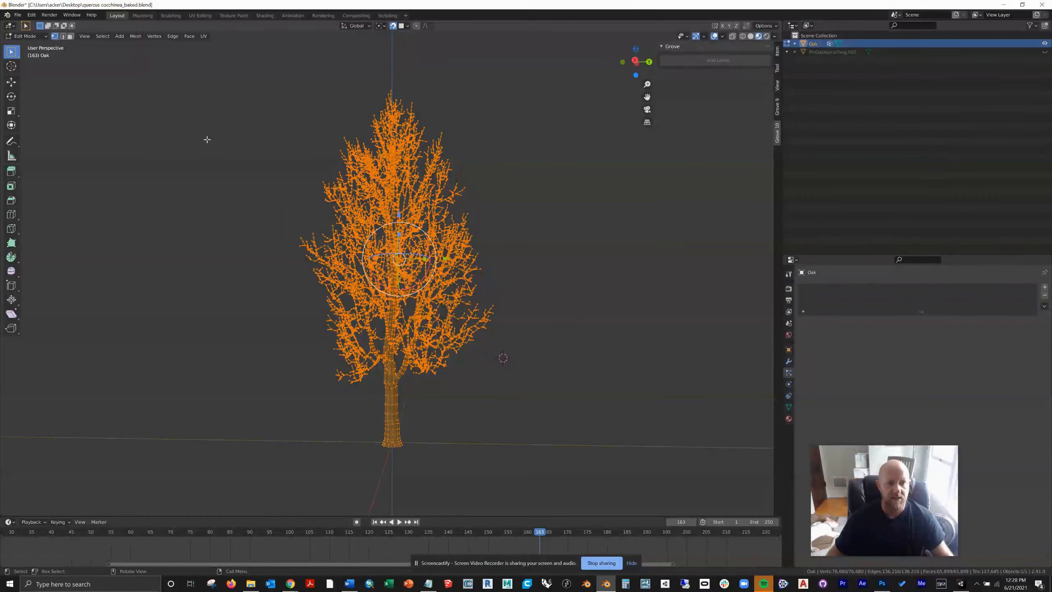
pyautogui.click(136, 36)
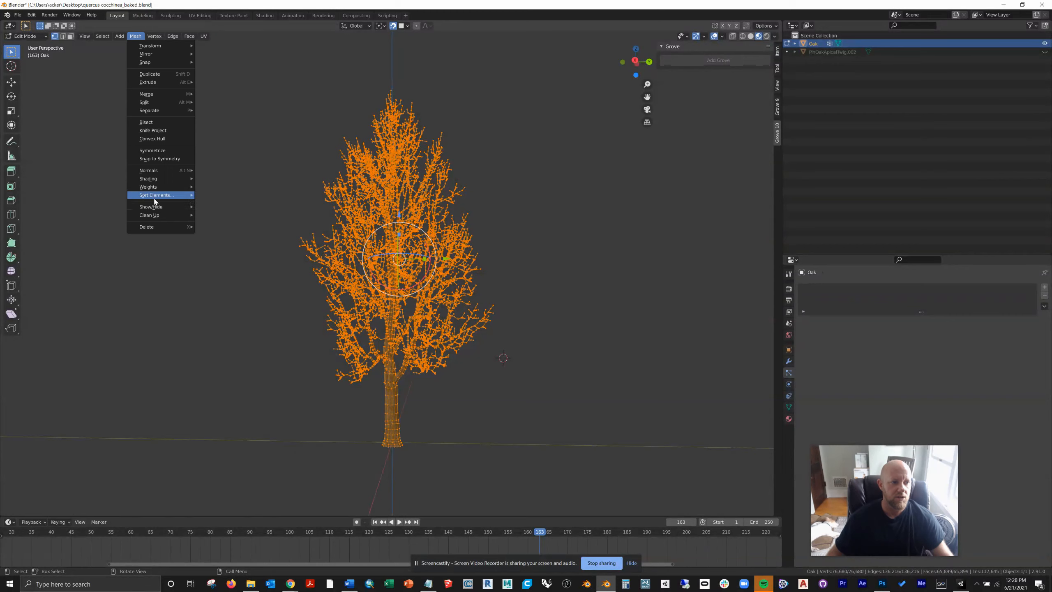
pyautogui.moveTo(187, 217)
pyautogui.click(242, 226)
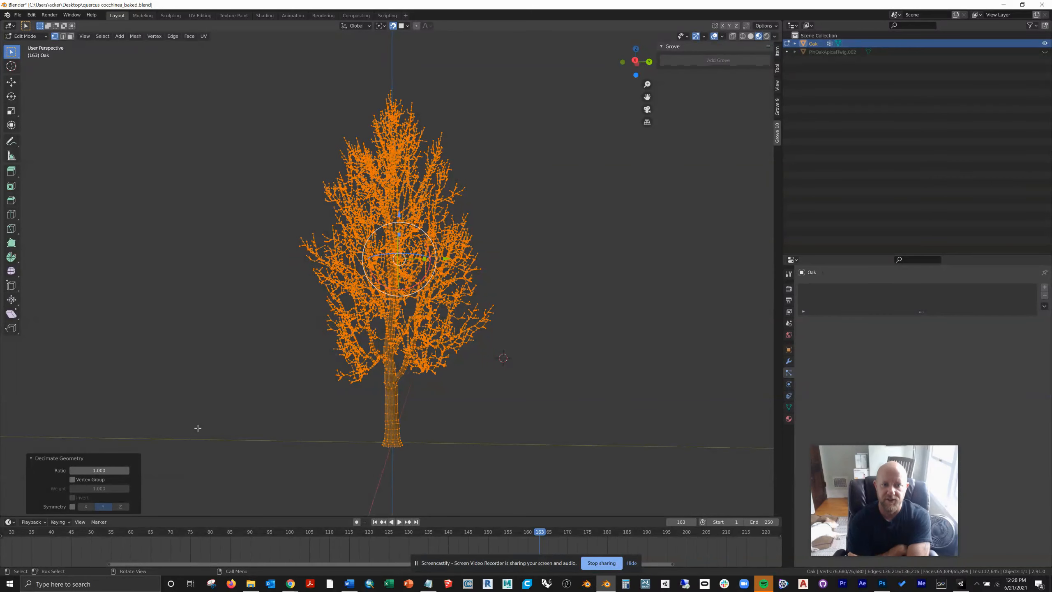
# Step: Set the Oak mesh's decimation ratio to 0.5
pyautogui.scroll(2, 400, 376)
pyautogui.scroll(1, 400, 376)
pyautogui.click(109, 470)
pyautogui.moveTo(107, 471); pyautogui.dragTo(65, 469)
pyautogui.write('.5')
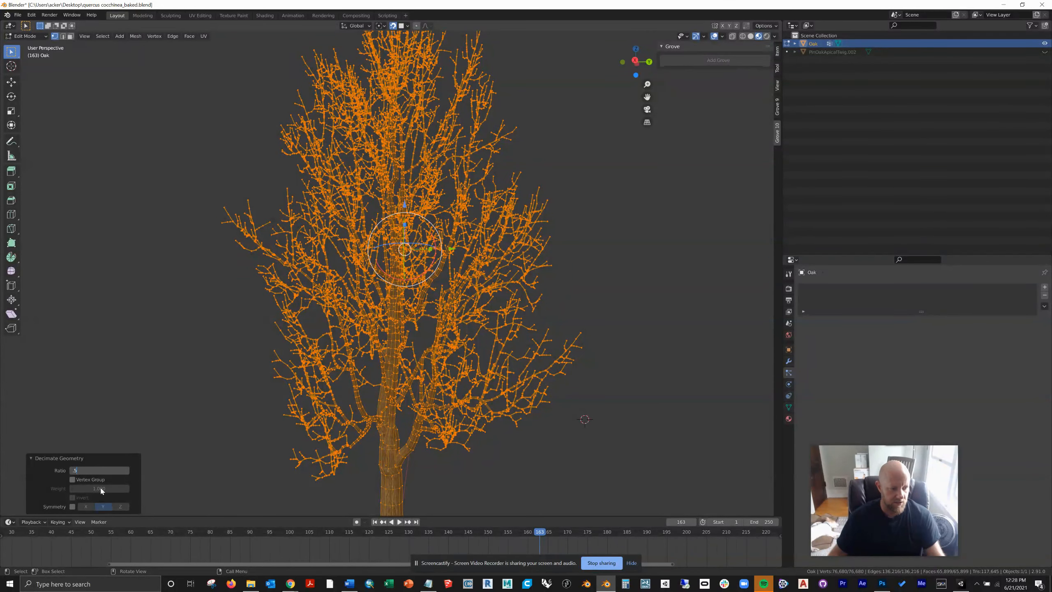
pyautogui.press('Return')
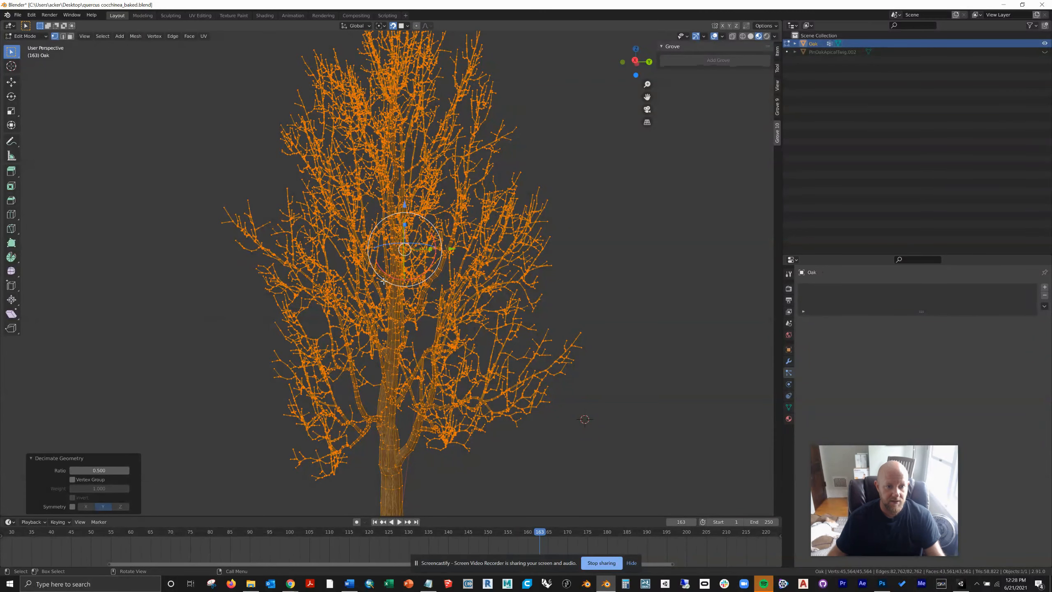
# Step: Lower the Oak mesh's decimation ratio to 0.3
pyautogui.scroll(-3, 397, 397)
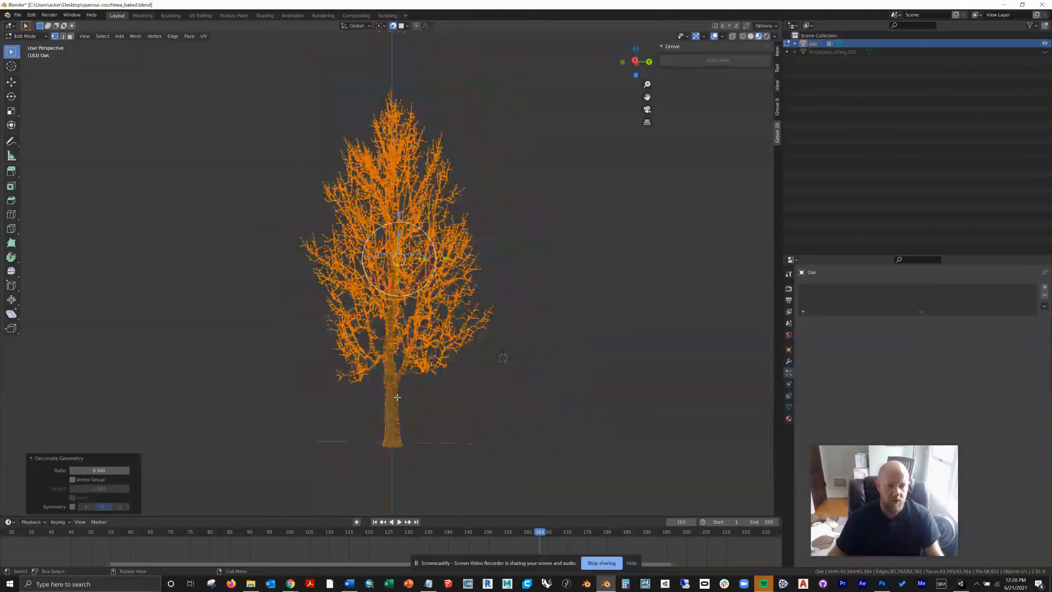
pyautogui.rightClick(462, 379)
pyautogui.moveTo(462, 379); pyautogui.dragTo(510, 357, button='middle')
pyautogui.click(107, 470)
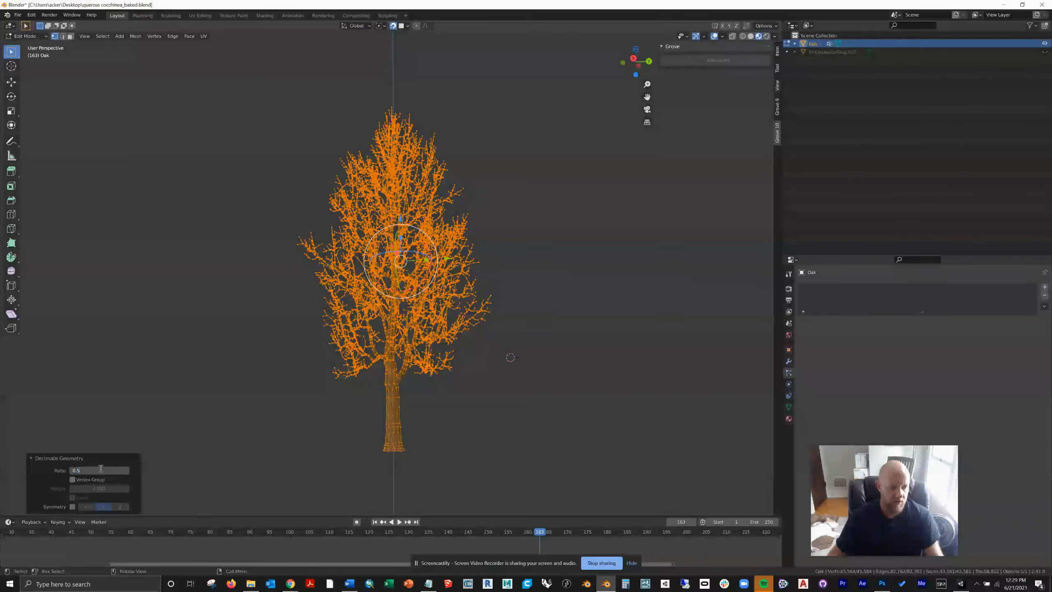
pyautogui.write('.3')
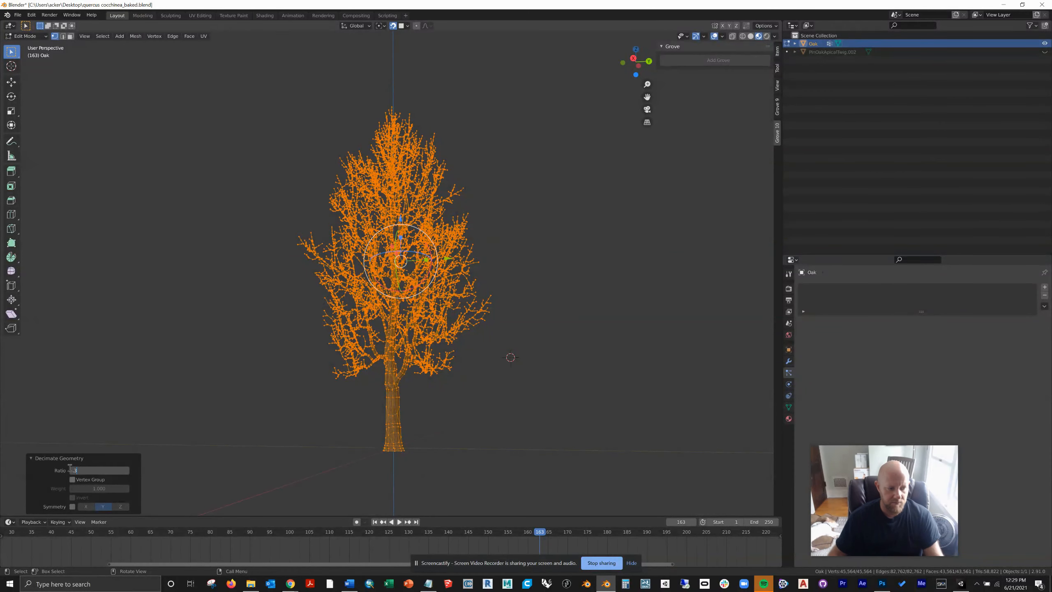
pyautogui.press('Return')
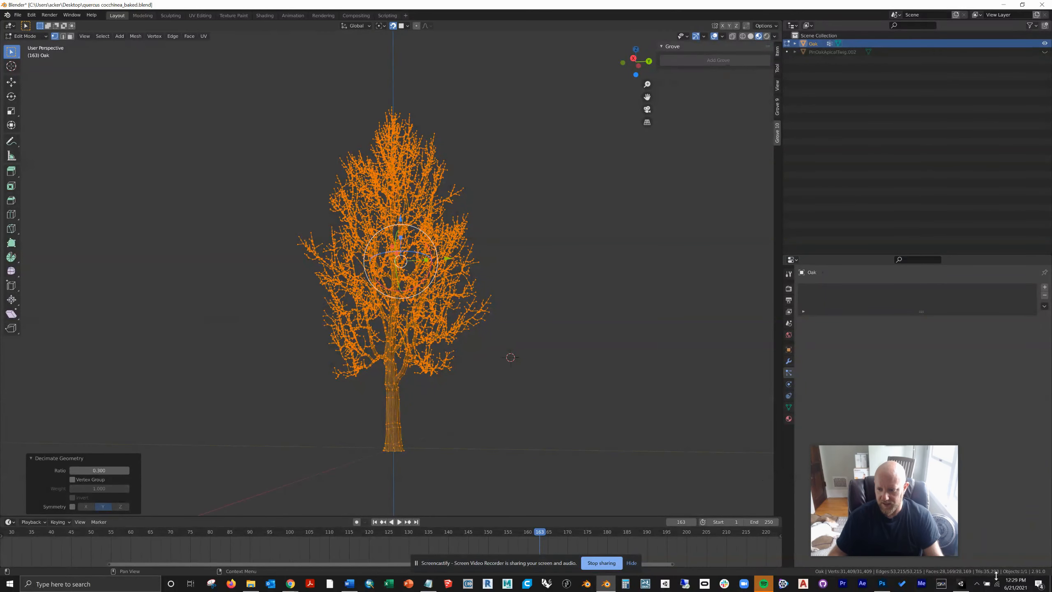
pyautogui.click(113, 468)
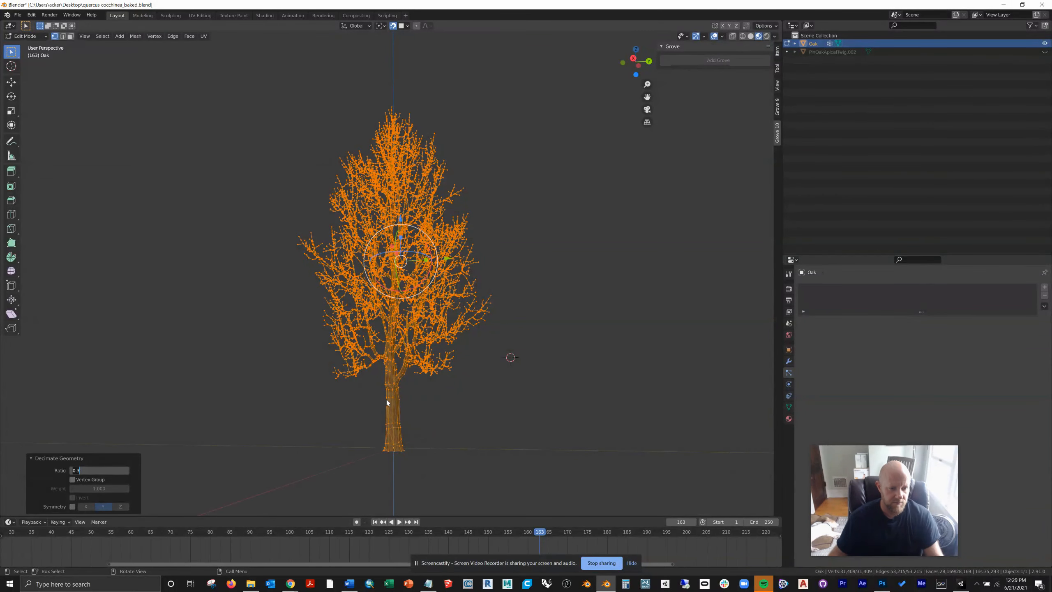
pyautogui.press('Return')
# Step: Check the trunk and branches up close and reduce the decimation ratio to 0.2
pyautogui.scroll(2, 398, 379)
pyautogui.scroll(3, 398, 379)
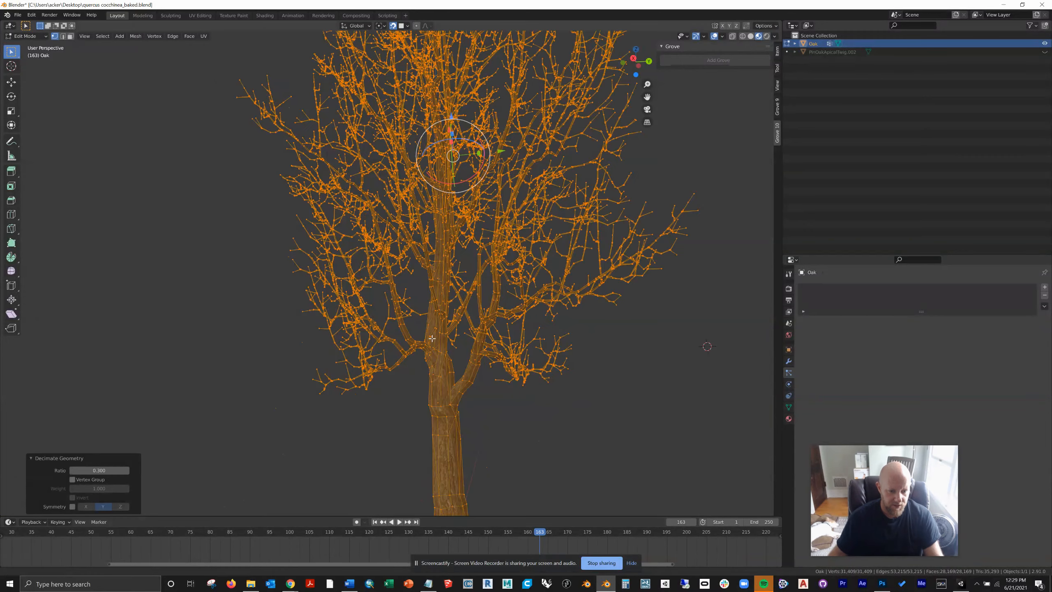
pyautogui.scroll(-2, 431, 339)
pyautogui.click(103, 468)
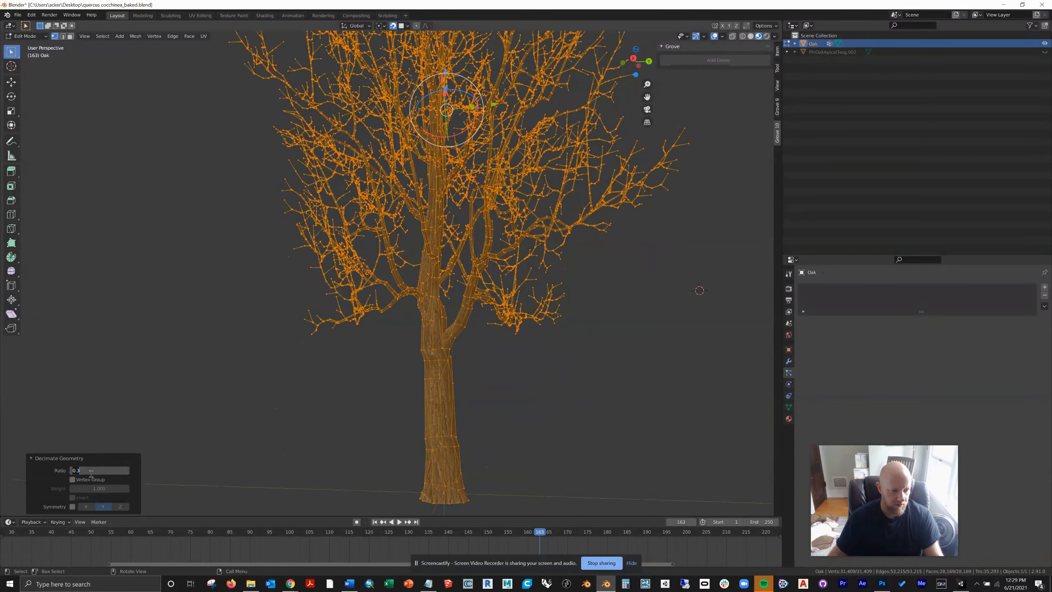
pyautogui.write('.2')
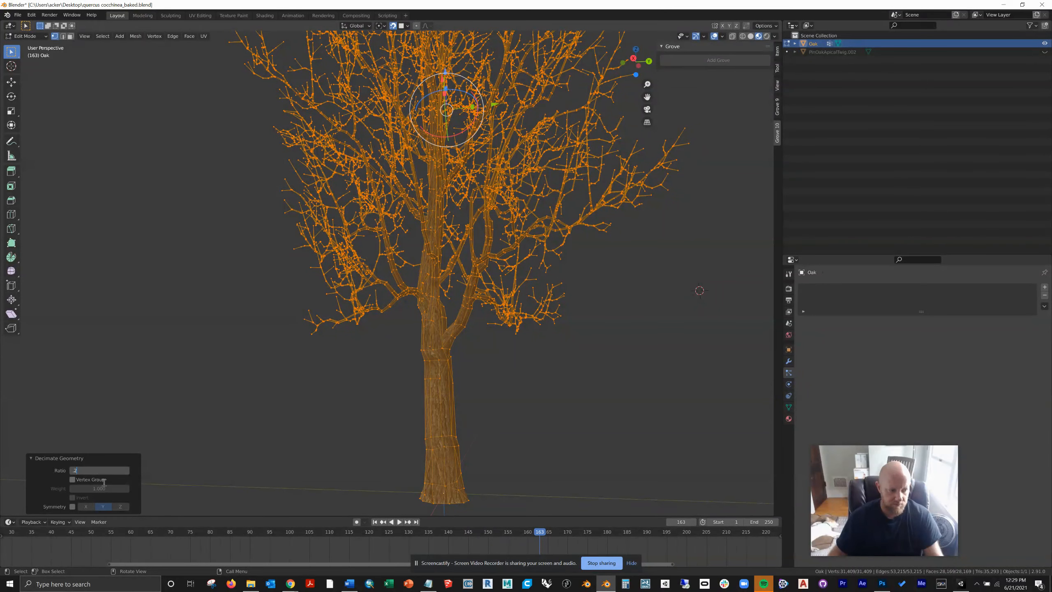
pyautogui.press('Return')
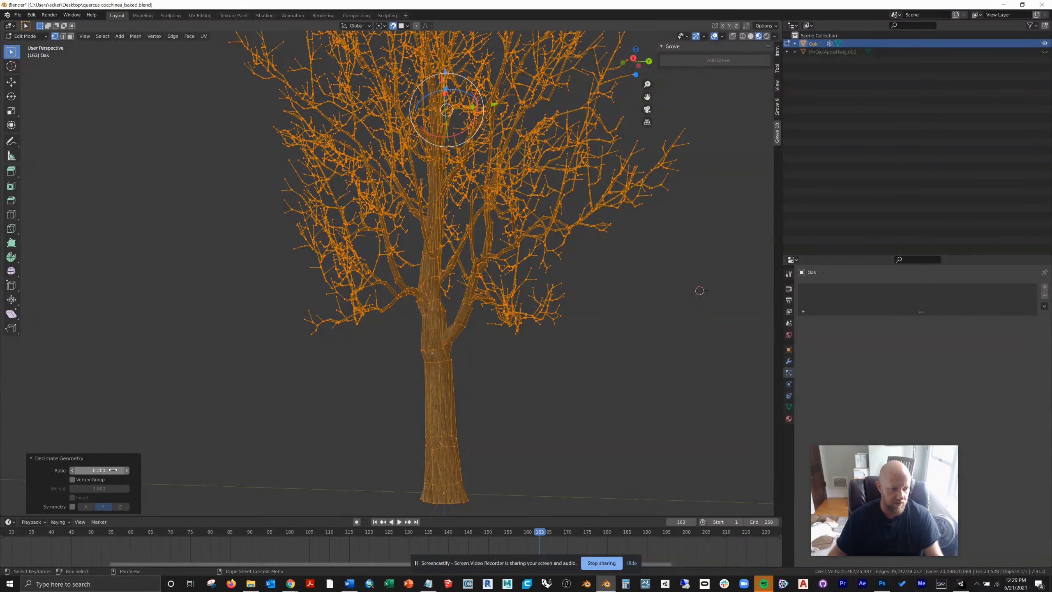
# Step: Try a decimation ratio of 0.1 and check the trunk and branch shapes from several angles
pyautogui.moveTo(84, 470); pyautogui.dragTo(64, 469)
pyautogui.write('.1')
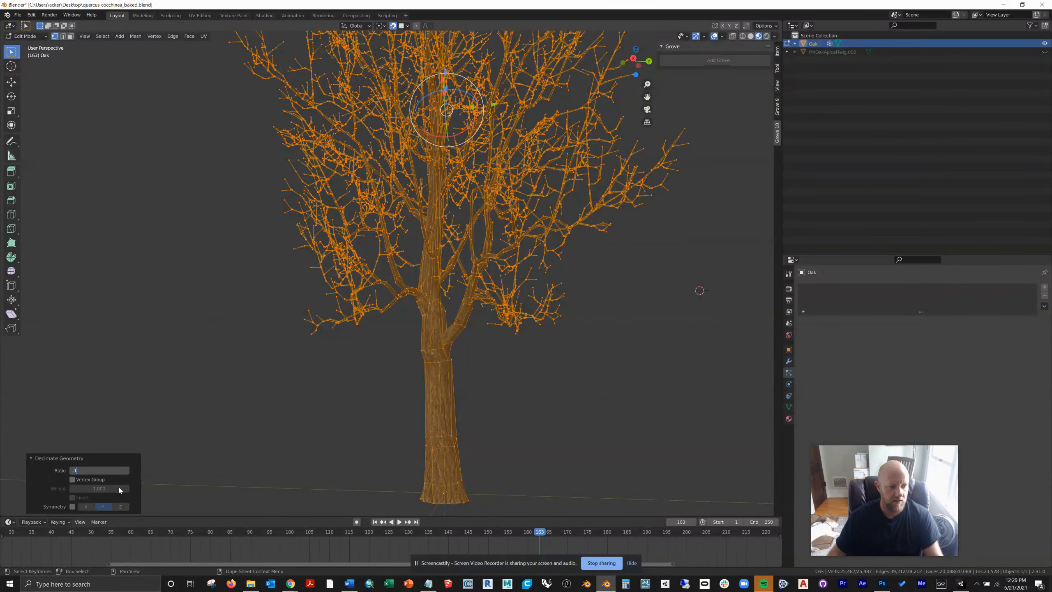
pyautogui.press('Return')
pyautogui.moveTo(440, 320); pyautogui.dragTo(428, 288, button='middle')
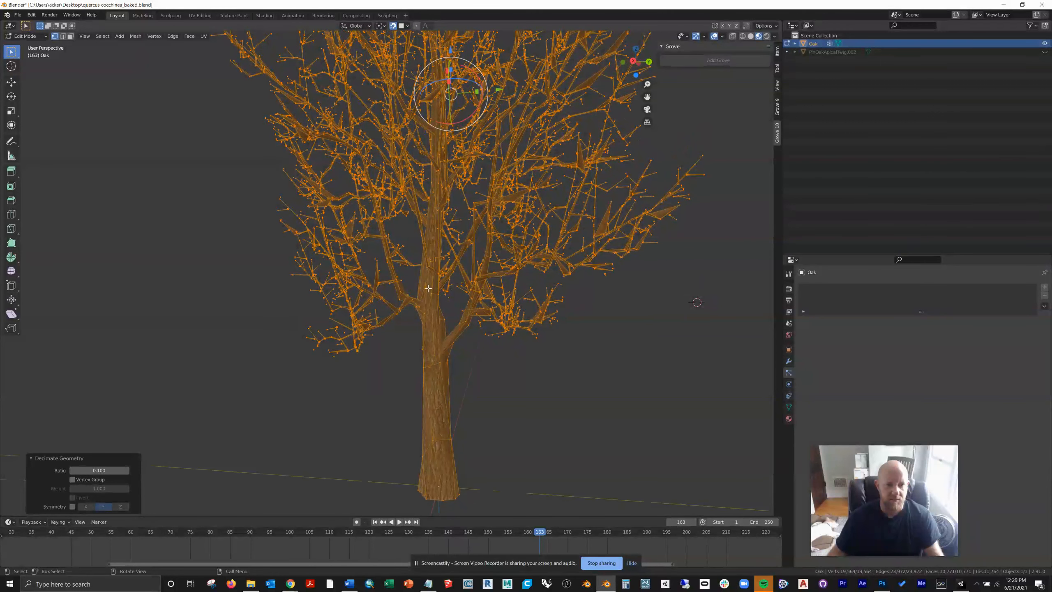
pyautogui.moveTo(452, 354); pyautogui.dragTo(375, 357, button='middle')
# Step: Set the decimation ratio of the Oak mesh back to 0.2
pyautogui.click(74, 469)
pyautogui.press('BackSpace')
pyautogui.write('.2')
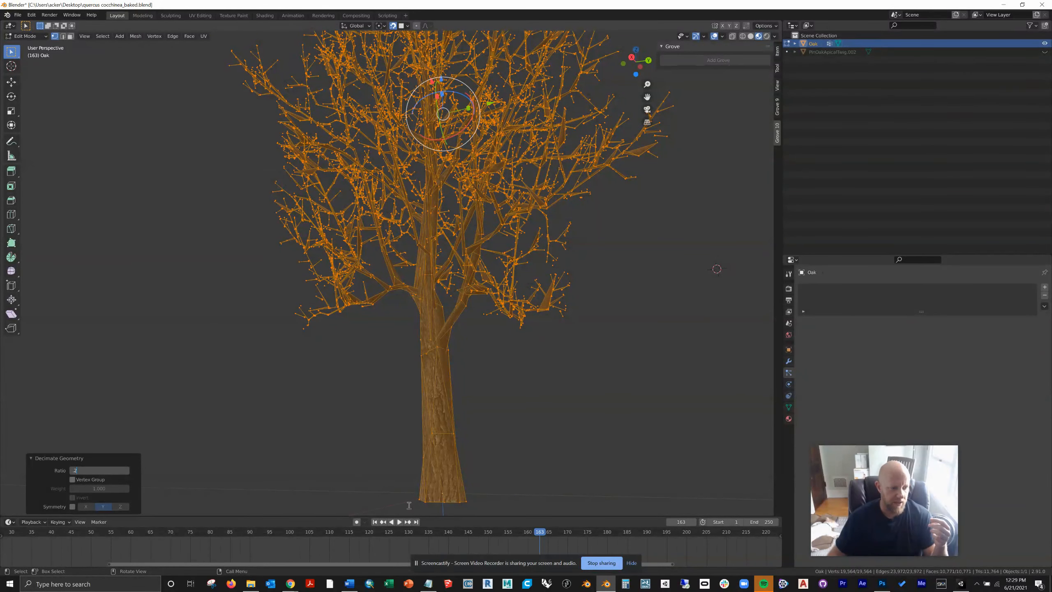
pyautogui.press('Return')
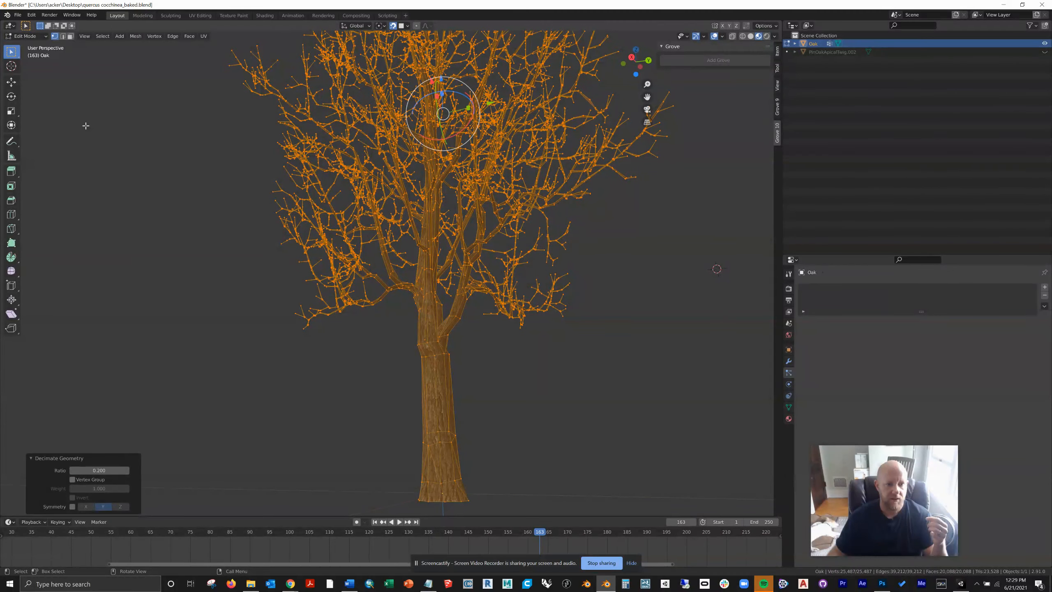
# Step: Return the Oak to Object Mode, deselect it, and save the baked file
pyautogui.click(32, 36)
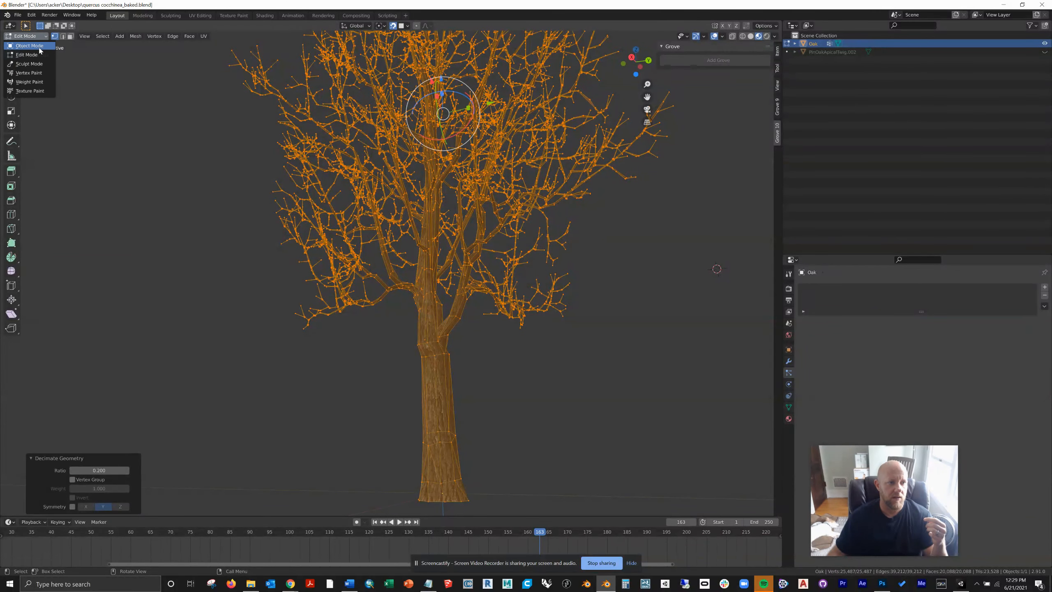
pyautogui.click(25, 43)
pyautogui.click(204, 275)
pyautogui.moveTo(310, 270); pyautogui.dragTo(377, 292, button='middle')
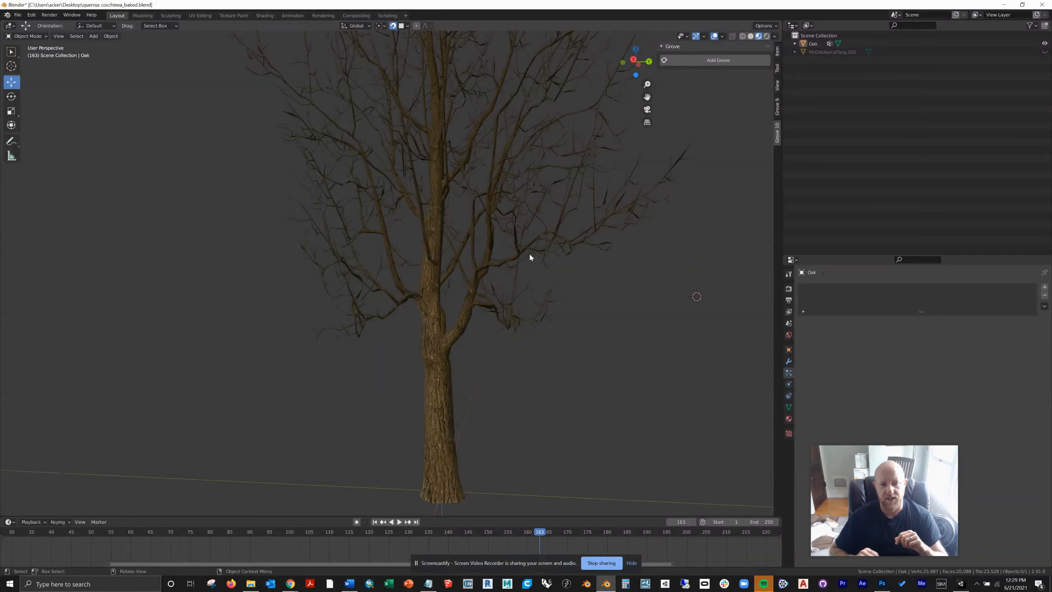
pyautogui.click(18, 15)
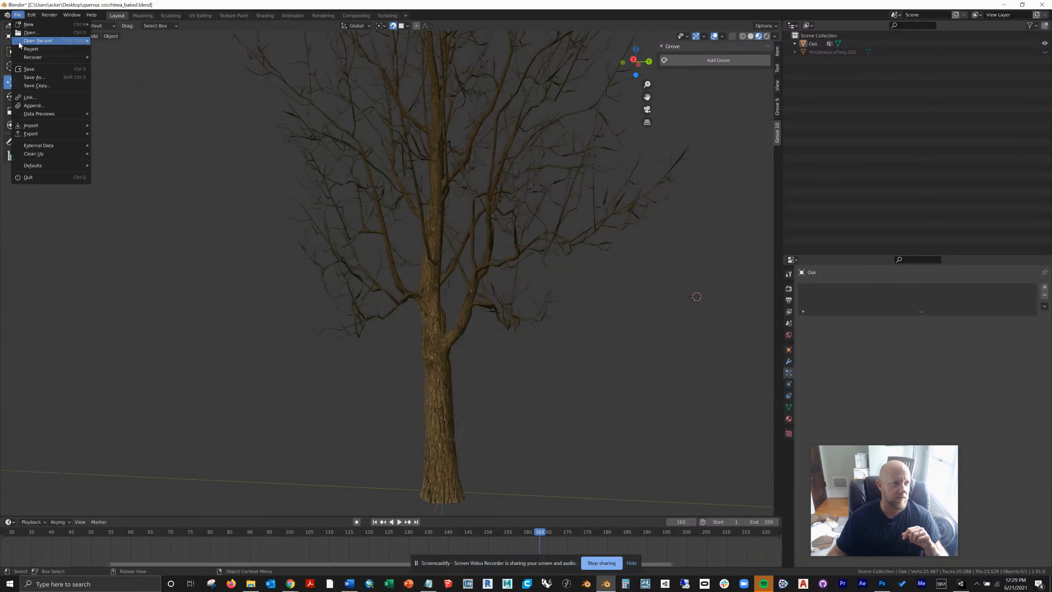
pyautogui.click(27, 66)
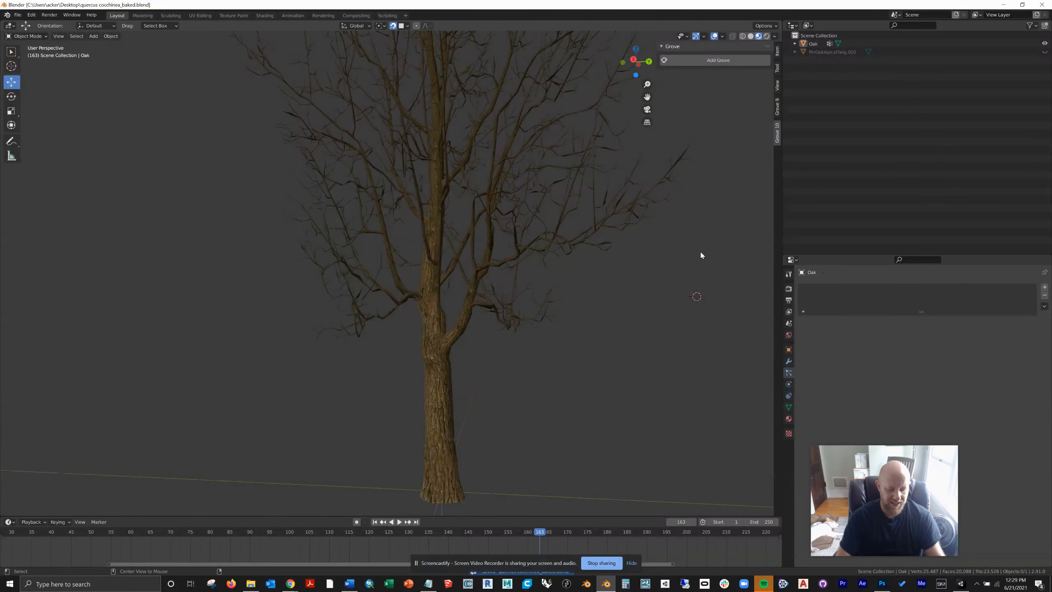
# Step: Unhide the PinOakApicalTwig.002 leaves, deselect everything, and view the whole tree
pyautogui.hotkey('alt', 'h')
pyautogui.click(700, 291)
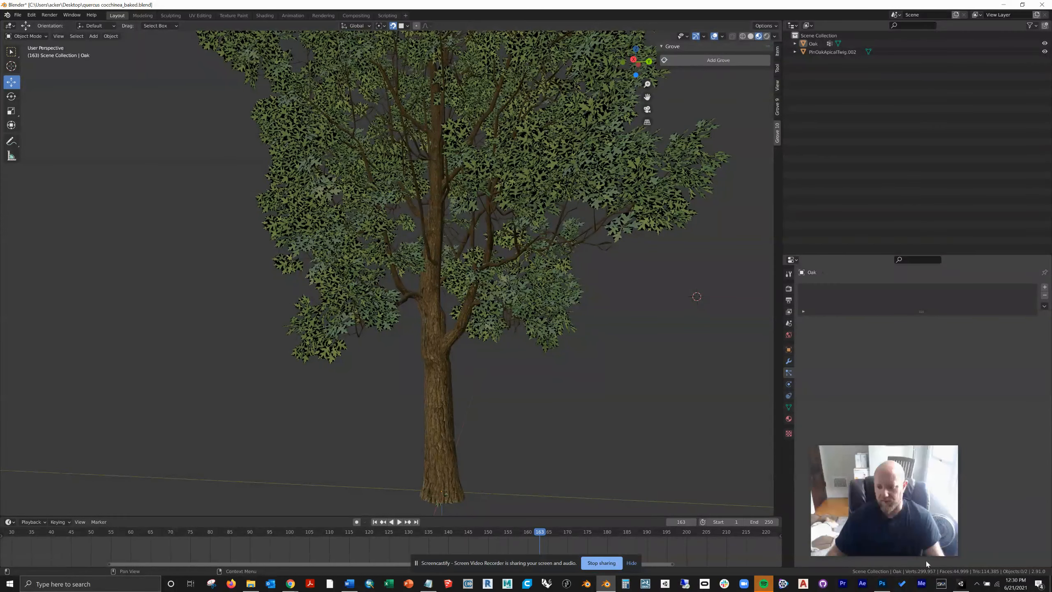
pyautogui.moveTo(563, 439); pyautogui.dragTo(626, 399, button='middle')
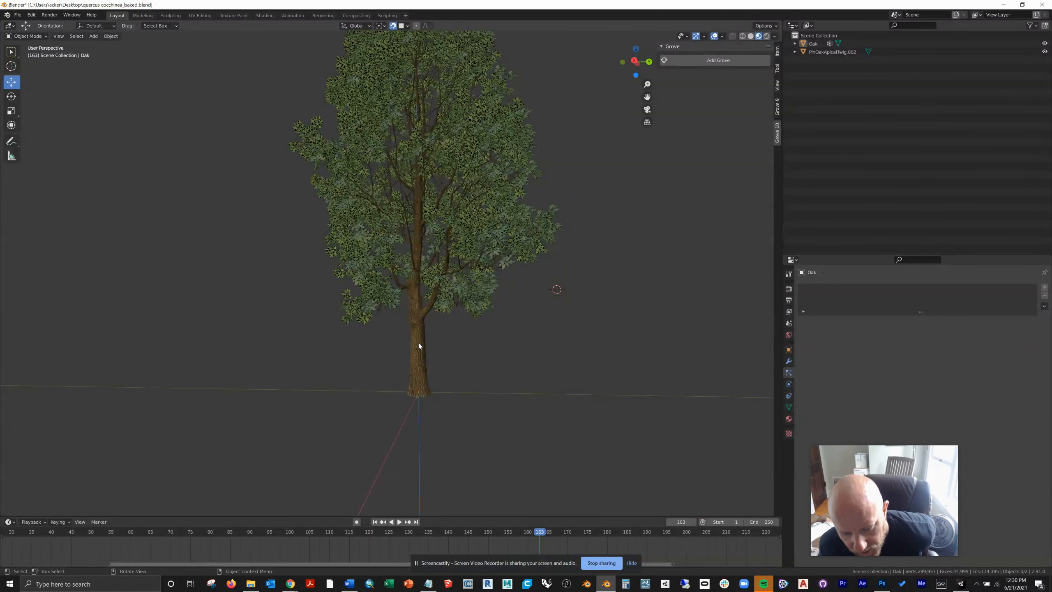
# Step: Join the Oak branches and the PinOakApicalTwig.002 leaves into one object, deselect it, and save the file
pyautogui.press('a')
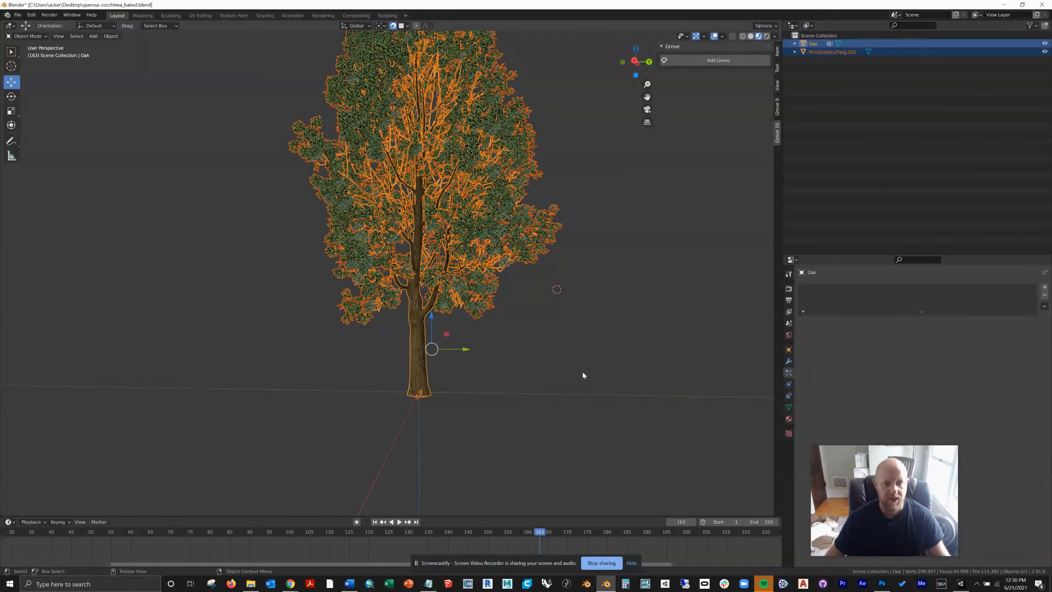
pyautogui.click(118, 38)
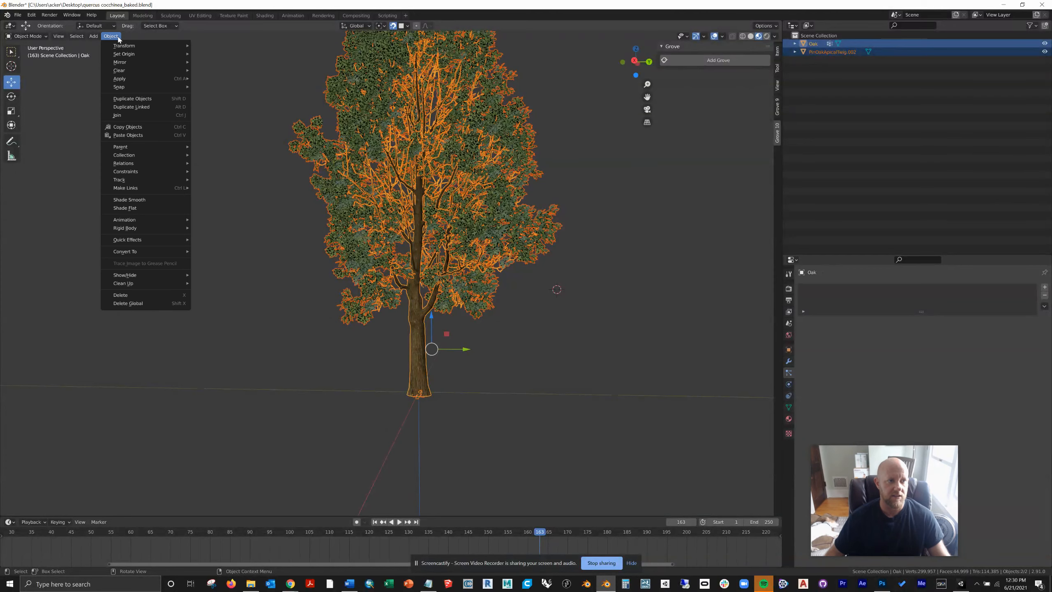
pyautogui.click(117, 116)
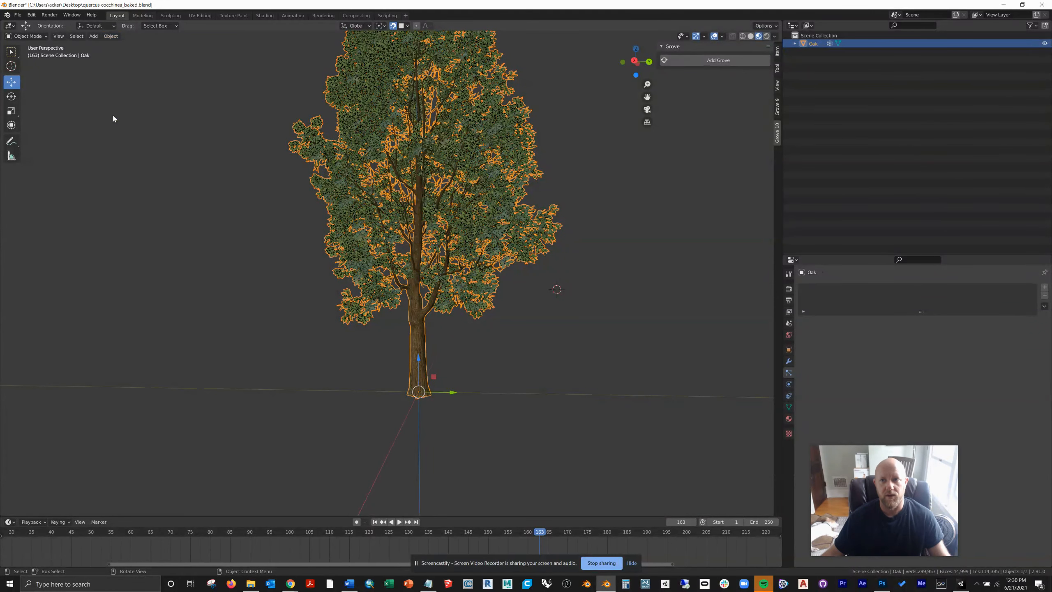
pyautogui.click(159, 183)
pyautogui.hotkey('ctrl', 's')
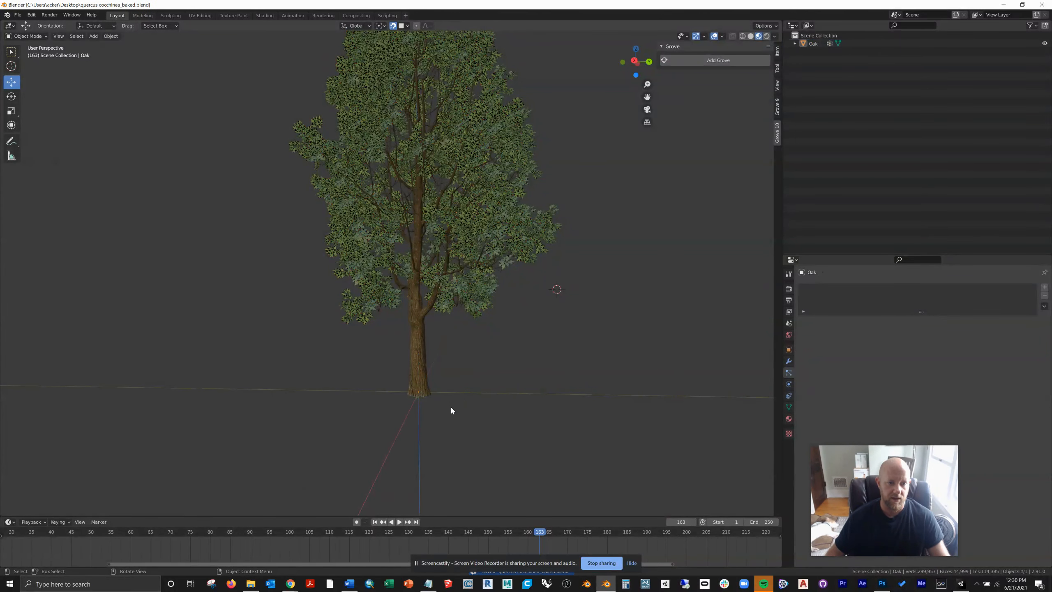
# Step: Export the joined Oak to the Desktop as the FBX file quercus cocchinea_baked.fbx
pyautogui.click(379, 195)
pyautogui.click(17, 15)
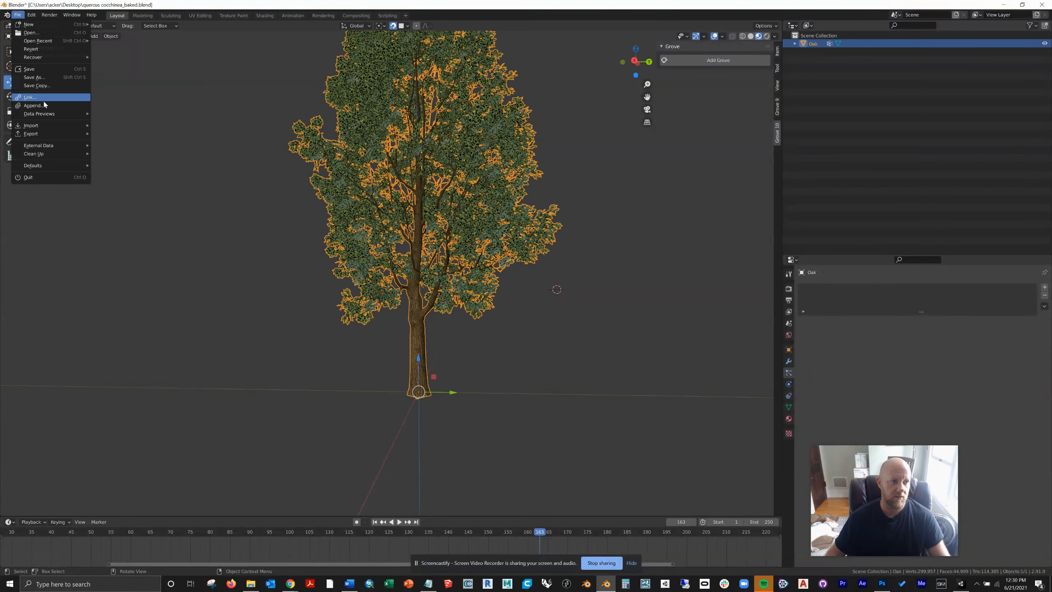
pyautogui.moveTo(39, 137)
pyautogui.click(146, 181)
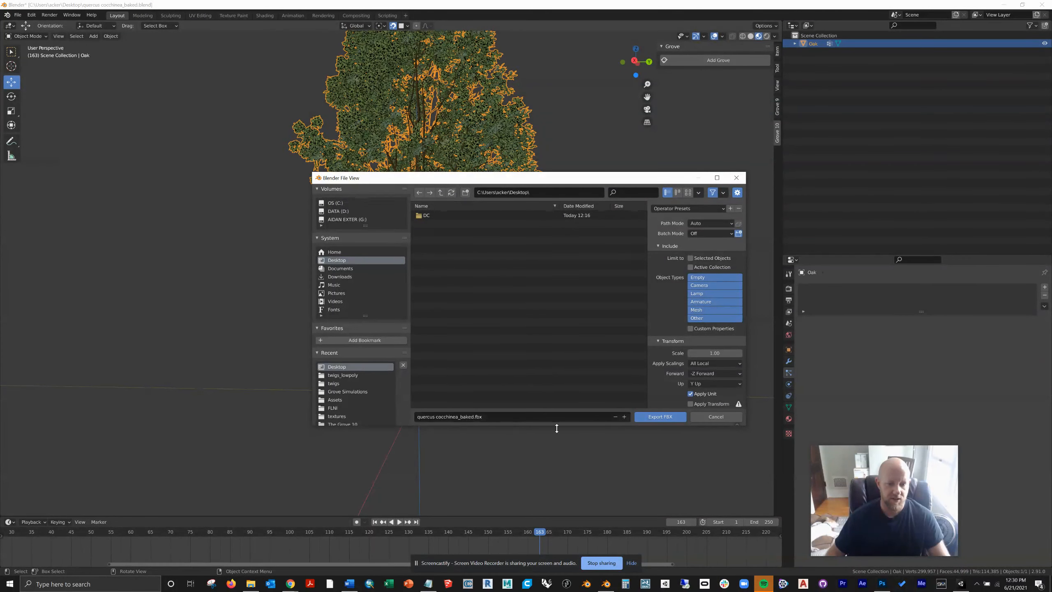
pyautogui.click(650, 417)
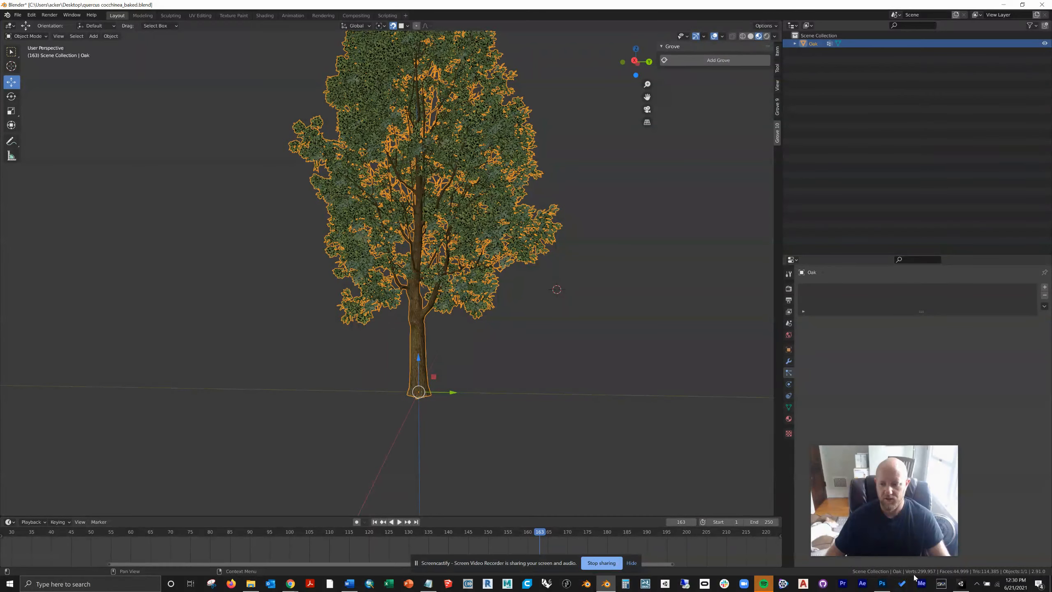
# Step: Switch to the Carbon Story project in Unity, maximize its window, and turn the scene view toward the meadow
pyautogui.click(631, 563)
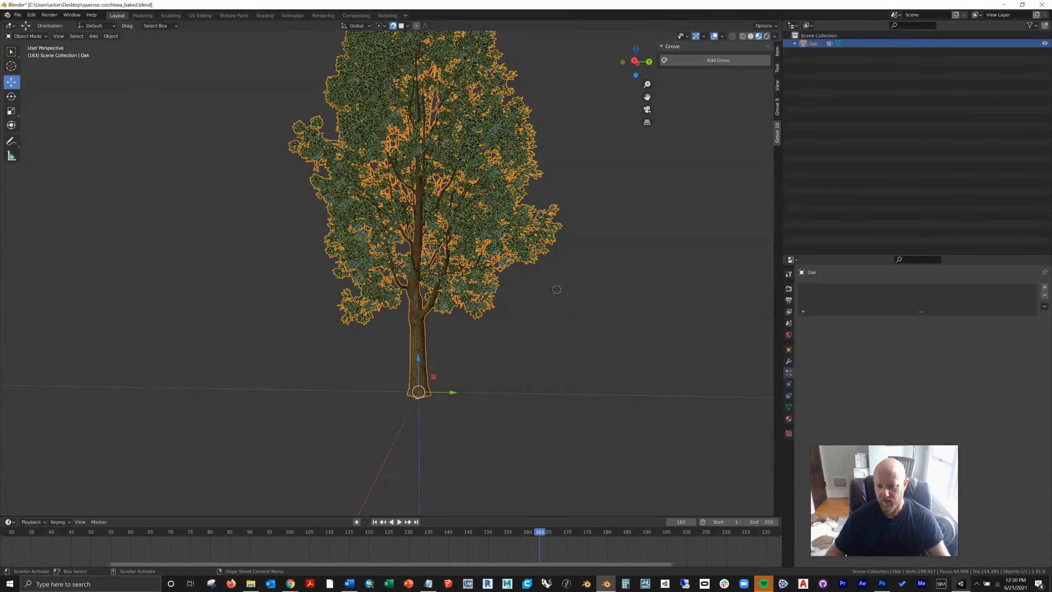
pyautogui.click(965, 586)
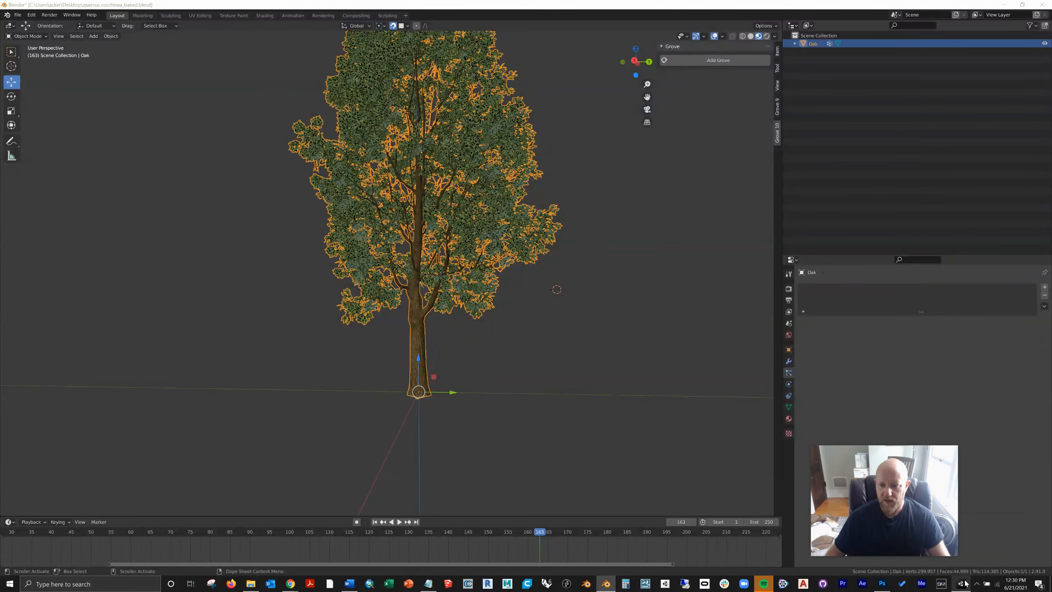
pyautogui.click(1004, 7)
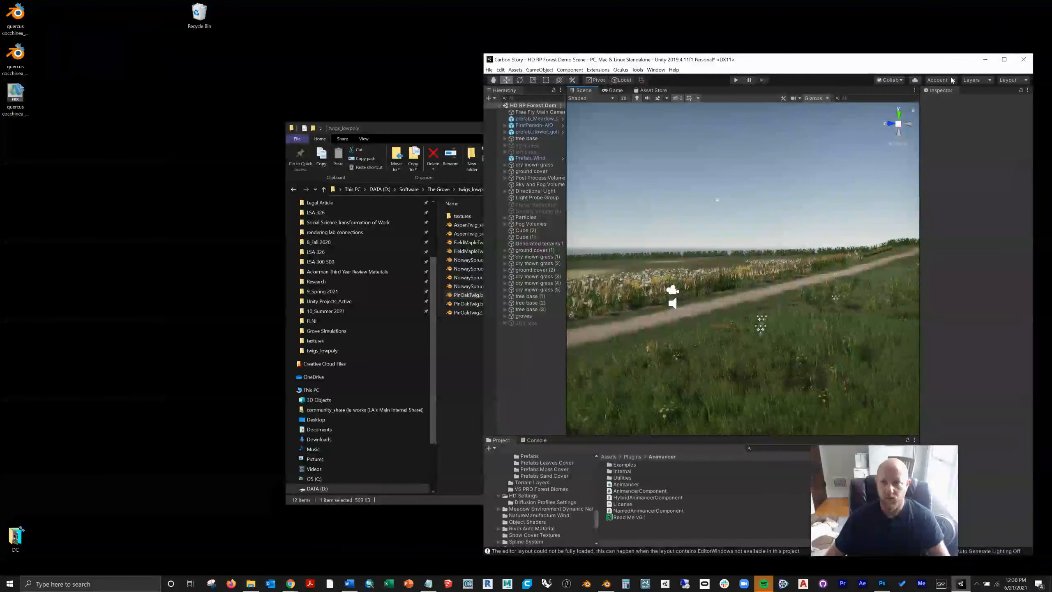
pyautogui.click(1005, 59)
pyautogui.moveTo(636, 310); pyautogui.dragTo(421, 132, button='right')
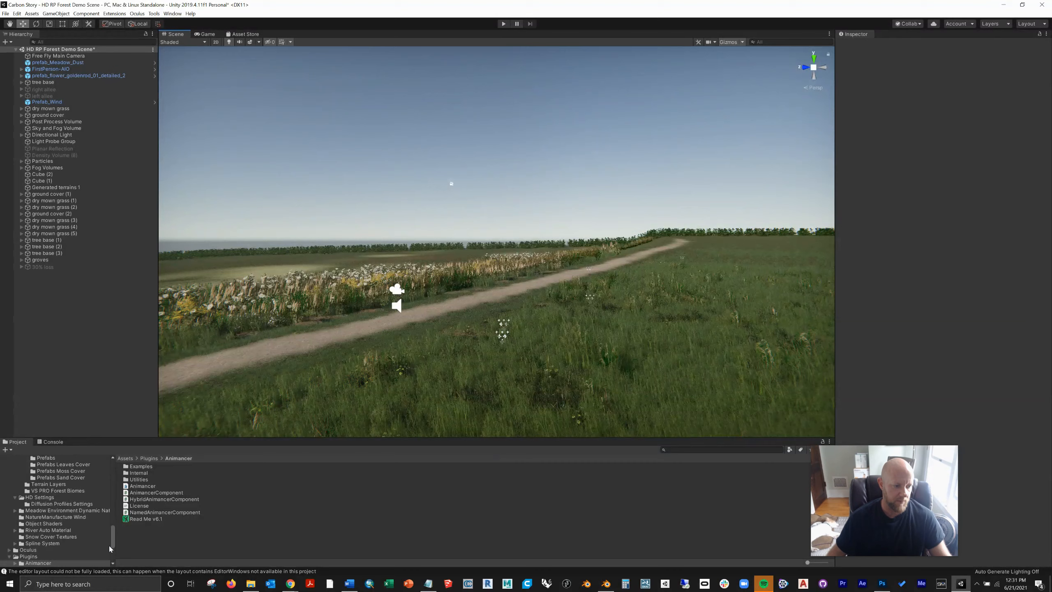
# Step: Create a folder named "tutorial" inside the project's personal assets folder and open it
pyautogui.scroll(15, 53, 483)
pyautogui.click(58, 482)
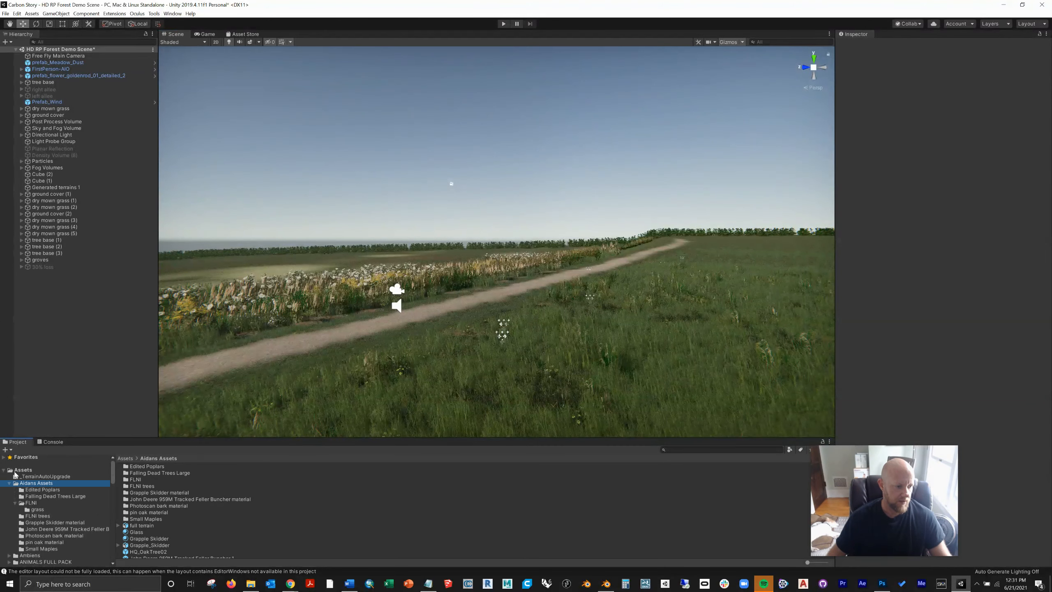
pyautogui.click(6, 449)
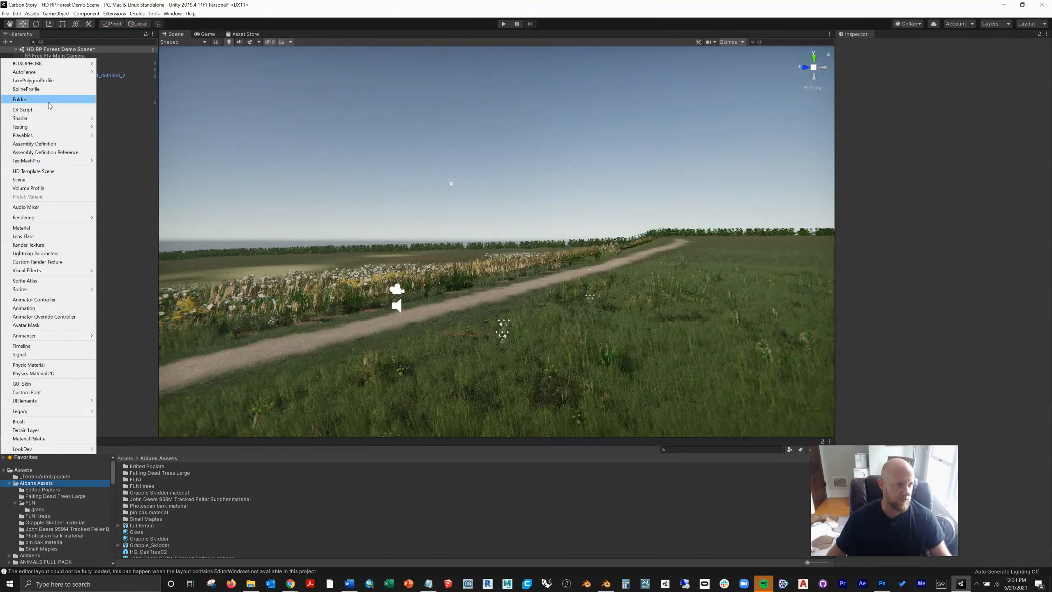
pyautogui.click(48, 101)
pyautogui.write('tutorial')
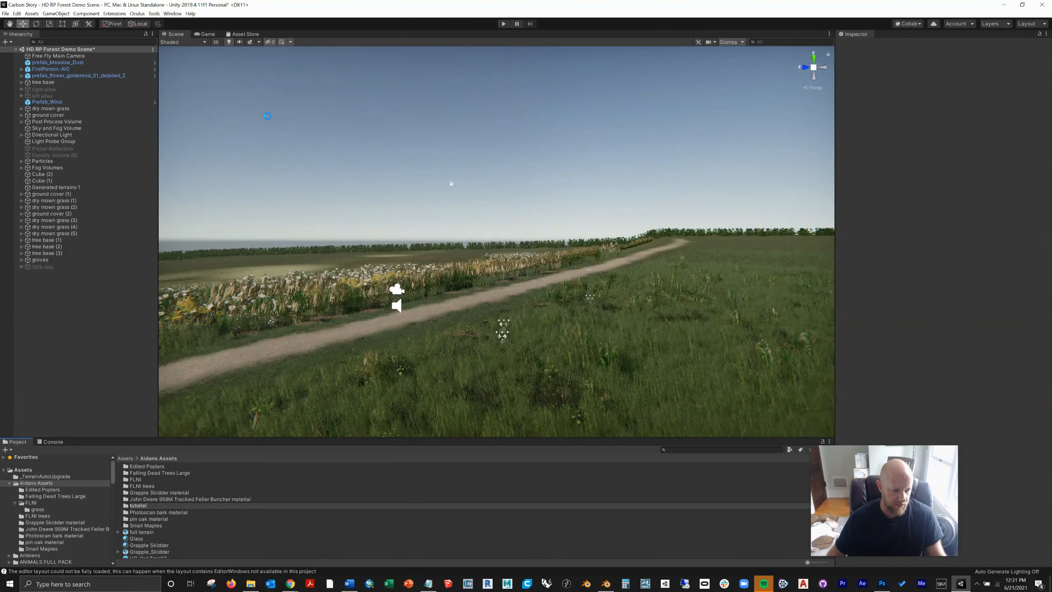
pyautogui.press('Return')
pyautogui.doubleClick(139, 510)
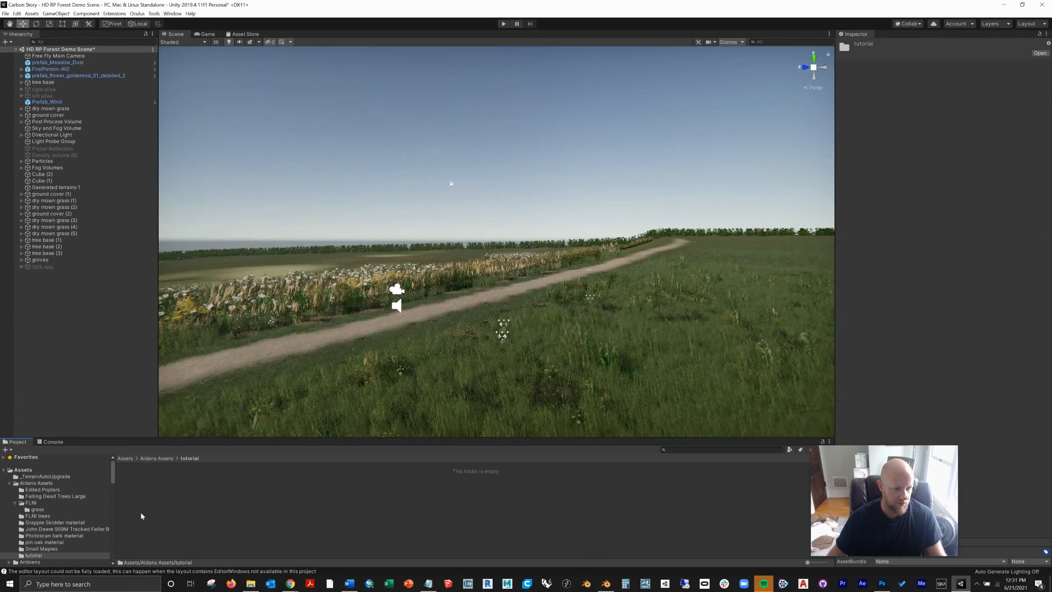
# Step: Import quercus cocchinea_baked.fbx from the Desktop as a new asset into the tutorial folder
pyautogui.click(32, 15)
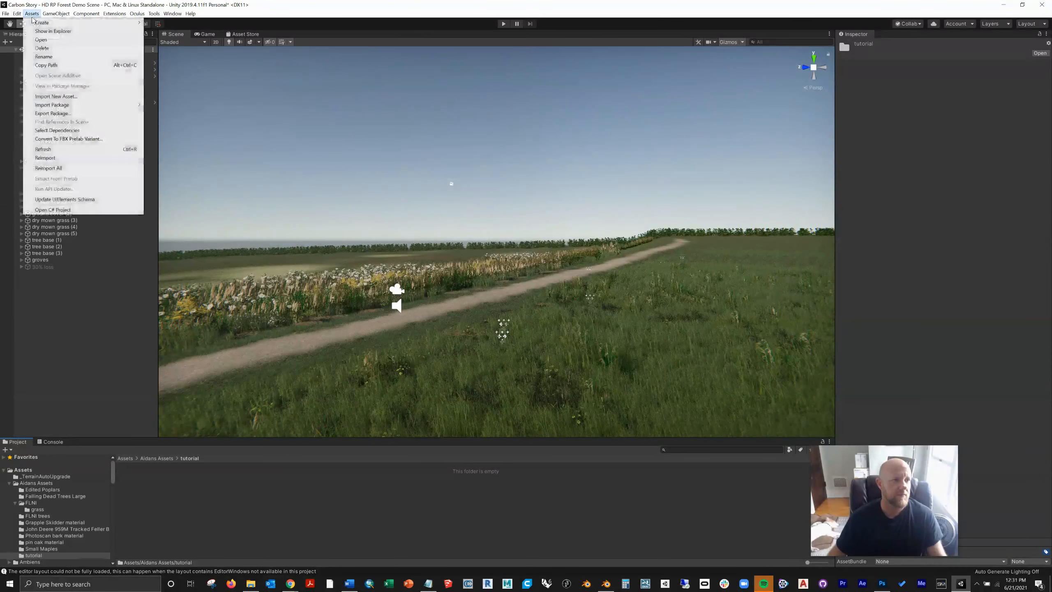
pyautogui.click(56, 97)
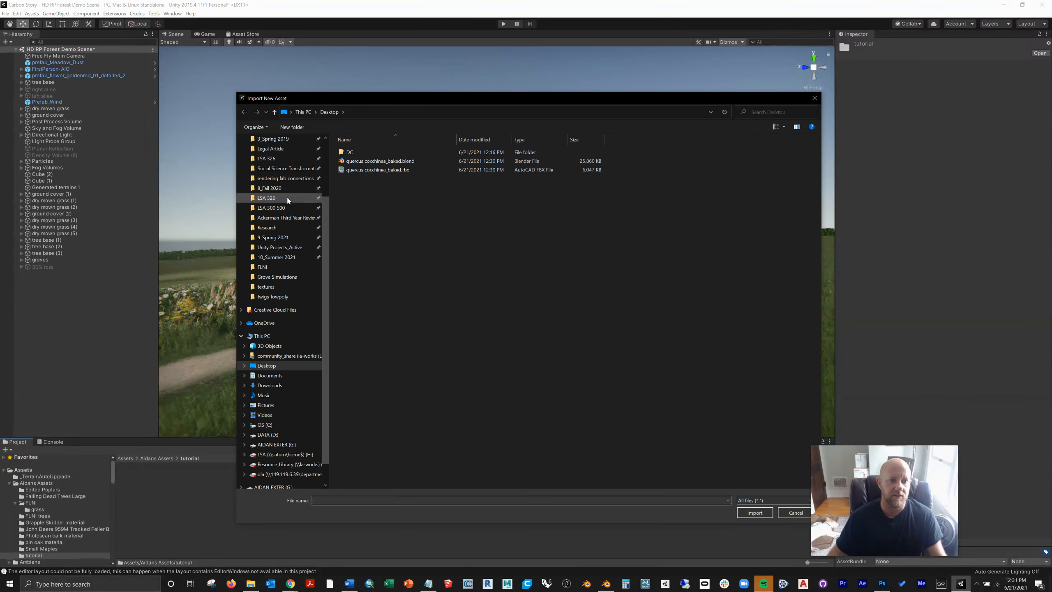
pyautogui.click(447, 170)
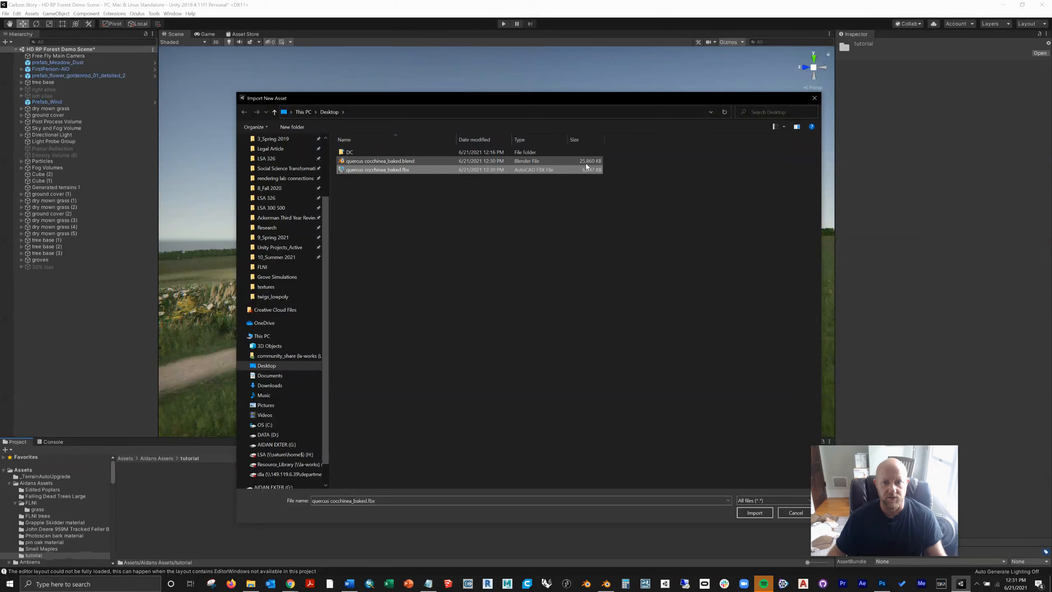
pyautogui.click(754, 512)
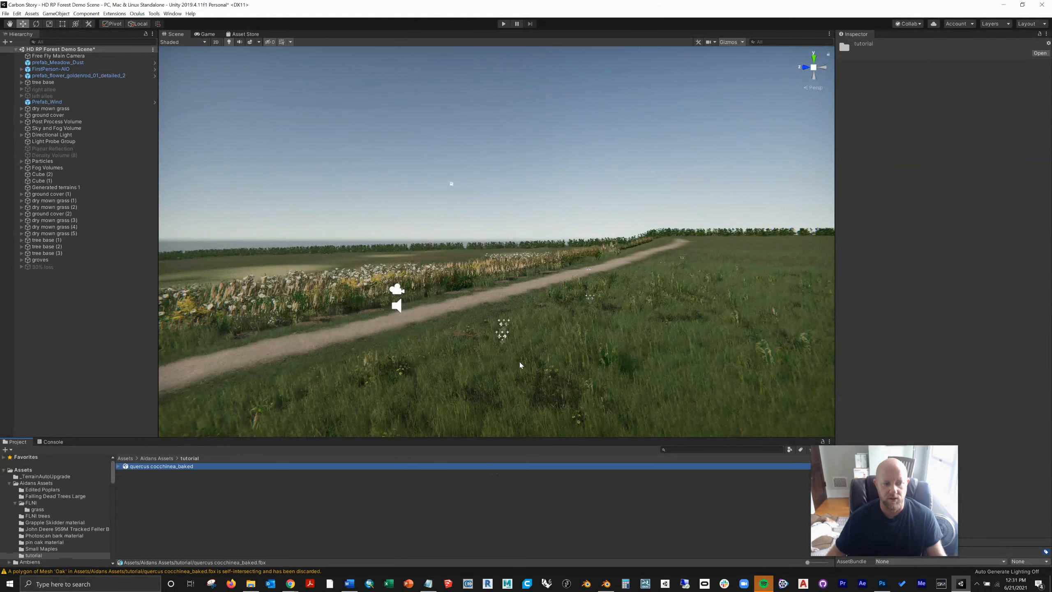
# Step: Place the imported quercus cocchinea_baked model in the open meadow beside the path and view it up close
pyautogui.moveTo(452, 352); pyautogui.dragTo(580, 364, button='right')
pyautogui.moveTo(126, 467); pyautogui.dragTo(438, 304)
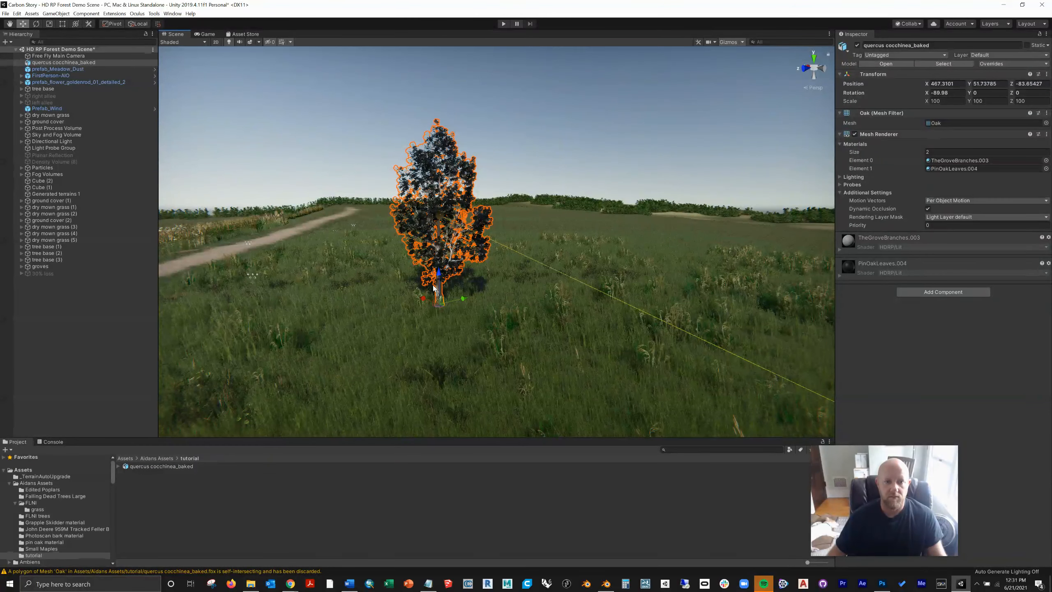
pyautogui.click(517, 104)
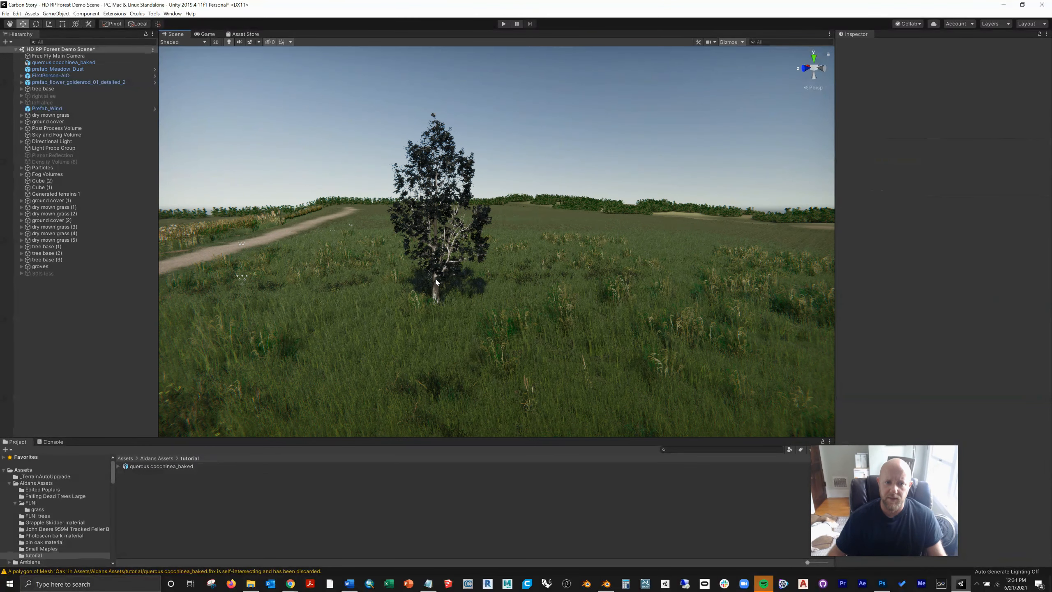
pyautogui.scroll(5, 435, 282)
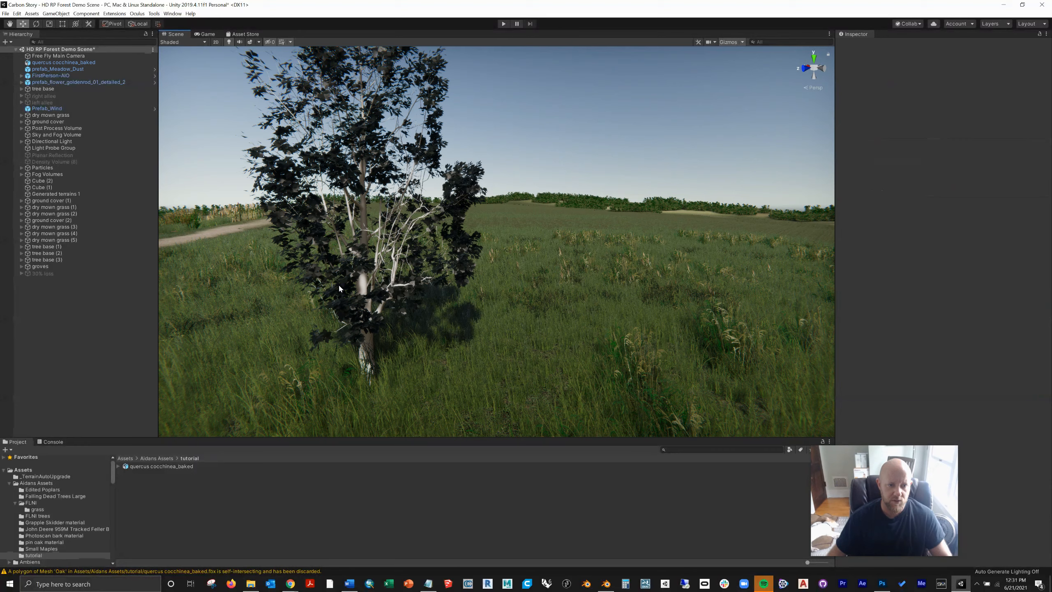
pyautogui.moveTo(339, 285); pyautogui.dragTo(363, 270, button='middle')
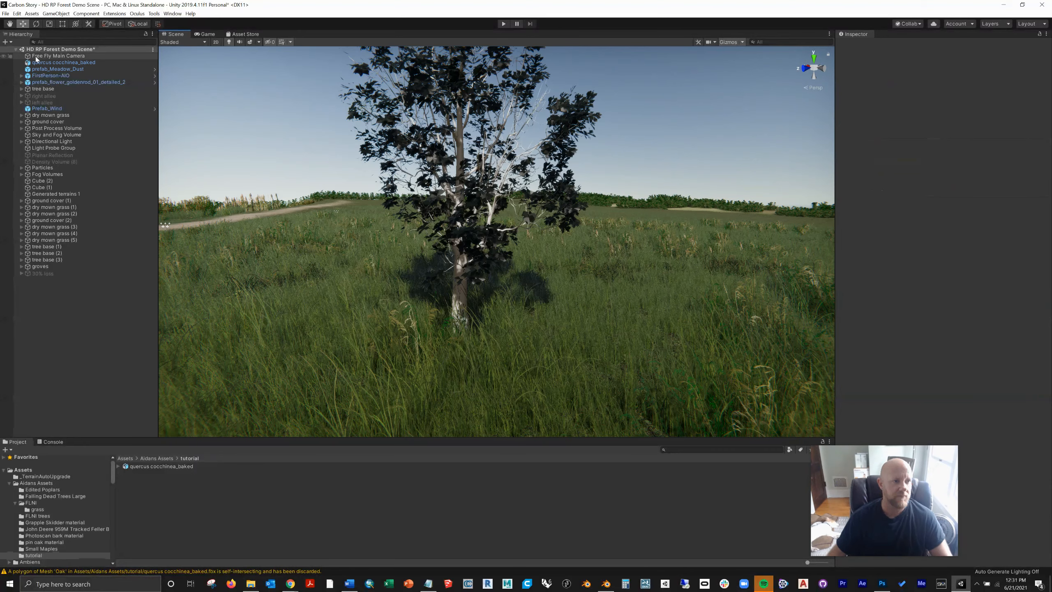
# Step: Save the scene's quercus cocchinea_baked tree as an original prefab in the tutorial folder
pyautogui.click(28, 62)
pyautogui.moveTo(29, 63); pyautogui.dragTo(270, 494)
pyautogui.click(516, 305)
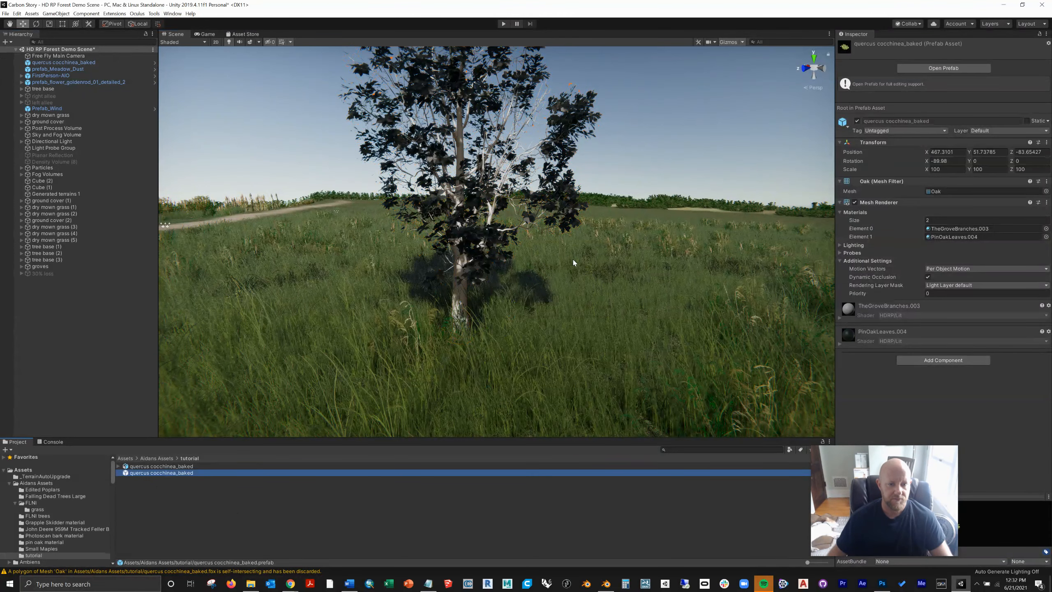
# Step: Replace the imported oak model in the meadow with an instance of the quercus cocchinea_baked prefab
pyautogui.click(460, 290)
pyautogui.press('Delete')
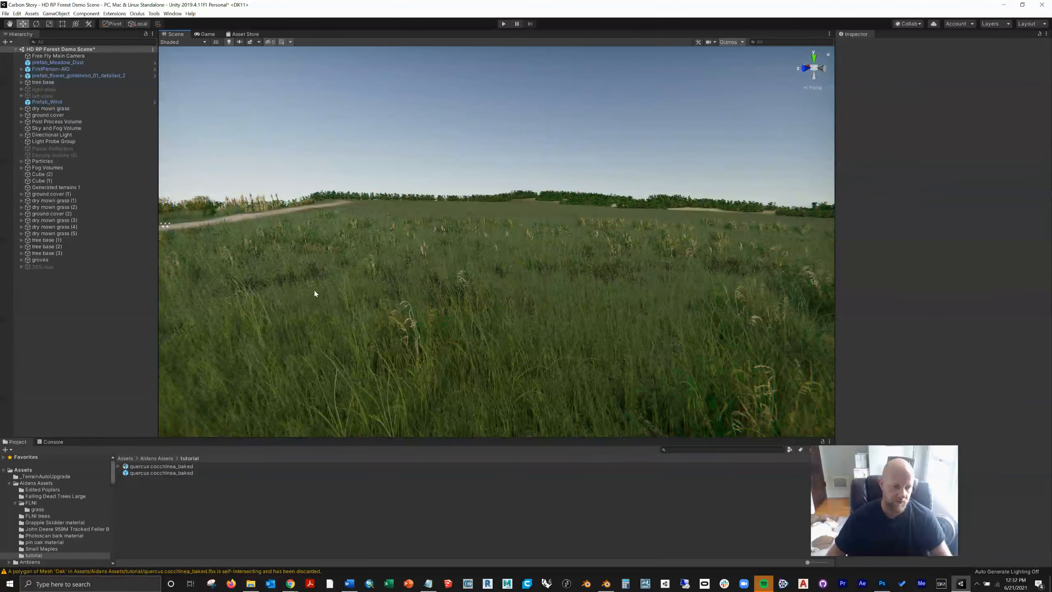
pyautogui.moveTo(137, 473); pyautogui.dragTo(457, 343)
pyautogui.click(284, 140)
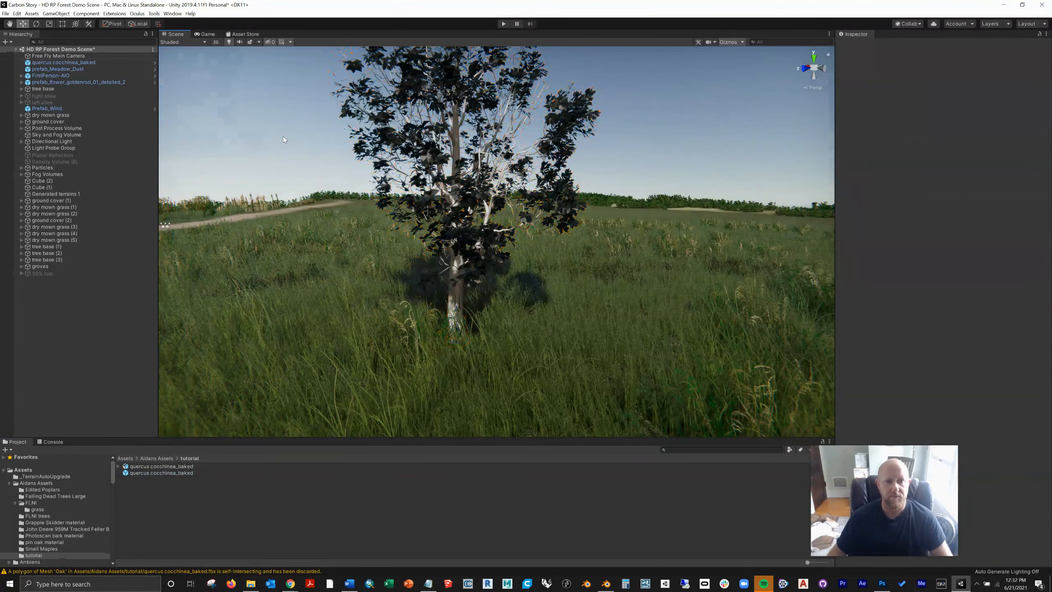
# Step: Place prefab_beech_tree_02 from the Forest Environment Dynamic Nature Beech Trees prefabs next to the oak as a reference
pyautogui.scroll(3, 393, 236)
pyautogui.moveTo(397, 262)
pyautogui.mouseDown(button='right')
pyautogui.moveTo(445, 230)
pyautogui.moveTo(408, 252)
pyautogui.mouseUp(button='right')
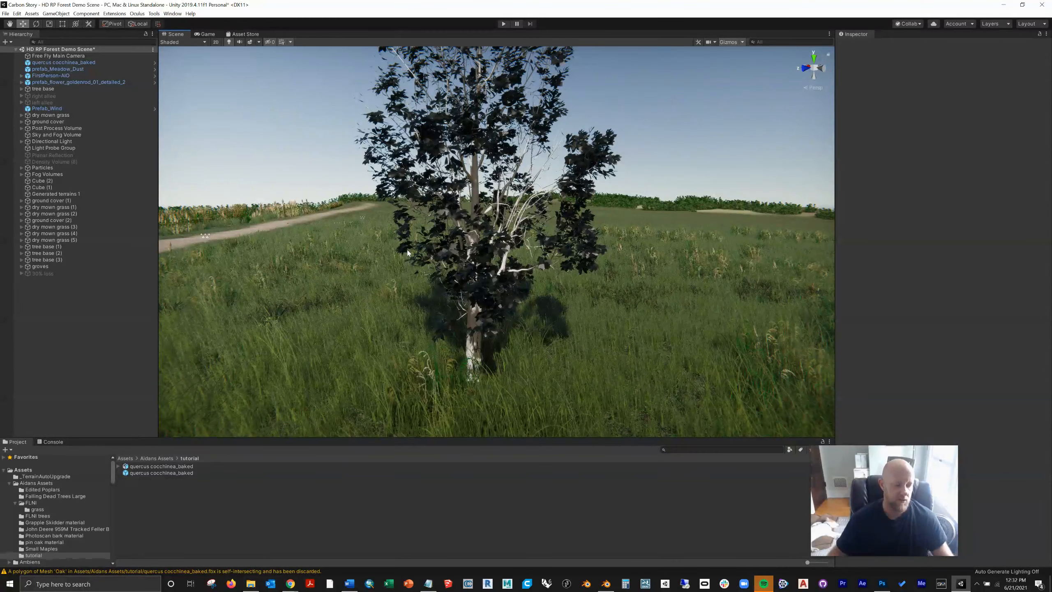
pyautogui.scroll(-10, 64, 536)
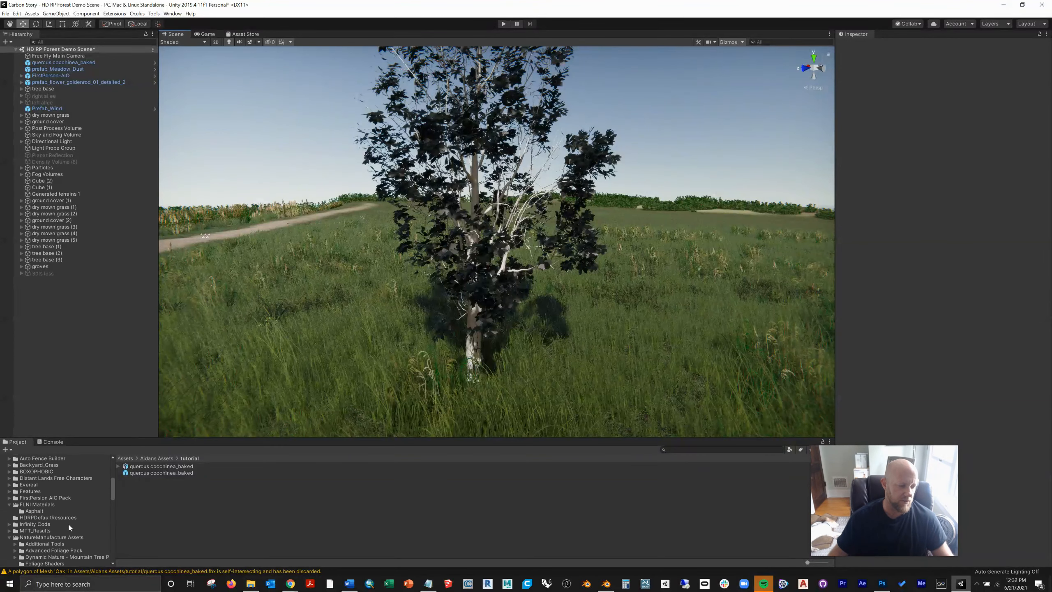
pyautogui.click(63, 537)
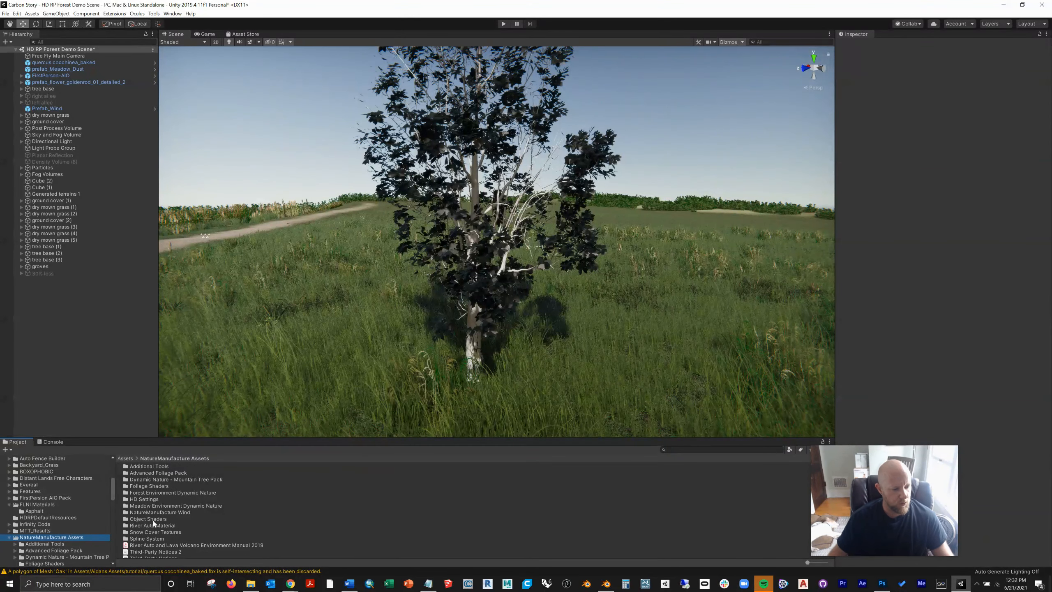
pyautogui.doubleClick(153, 493)
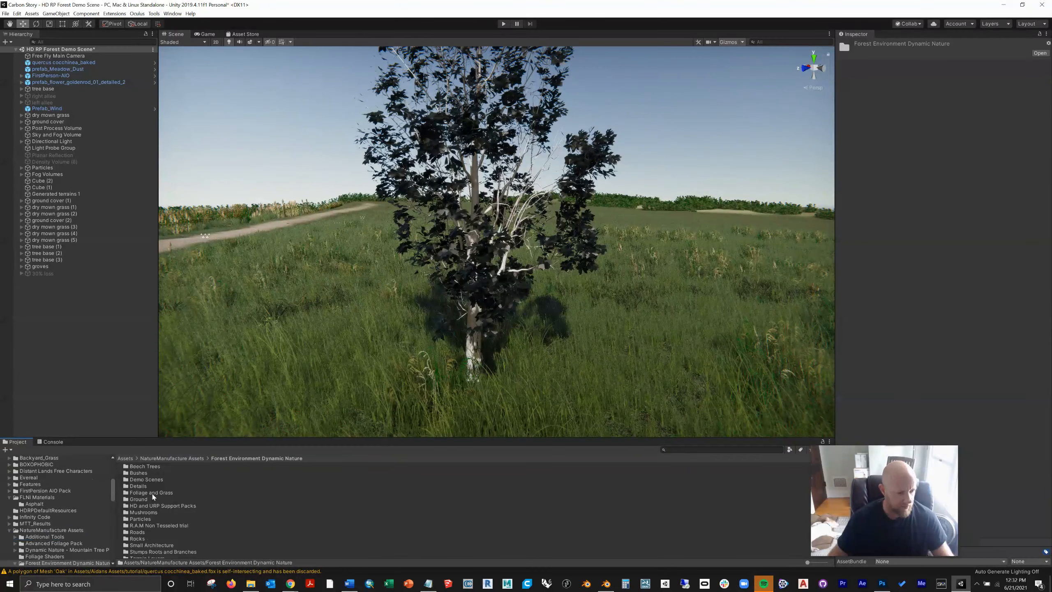
pyautogui.doubleClick(143, 468)
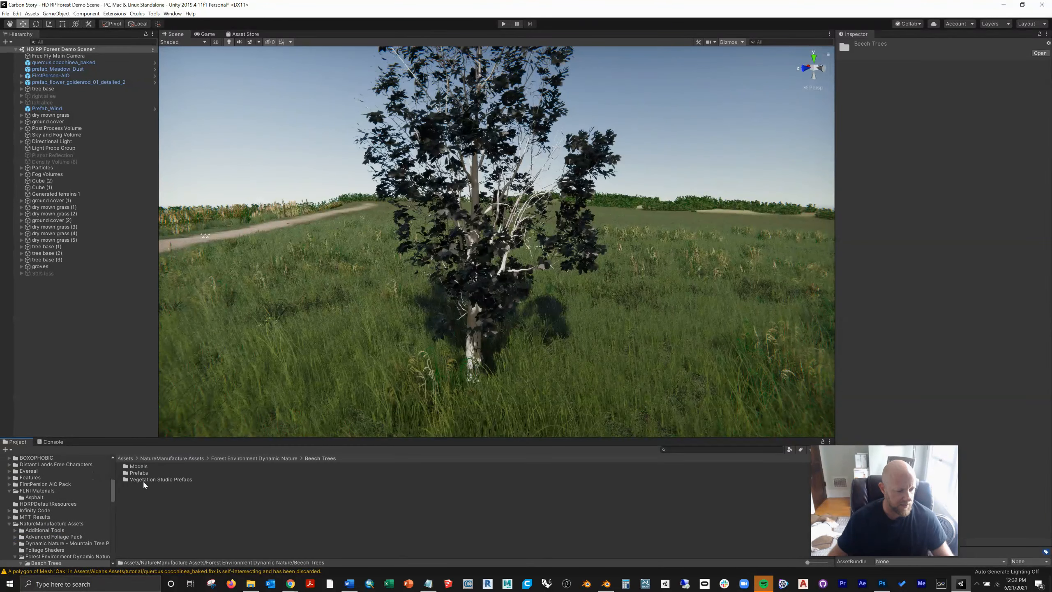
pyautogui.doubleClick(139, 473)
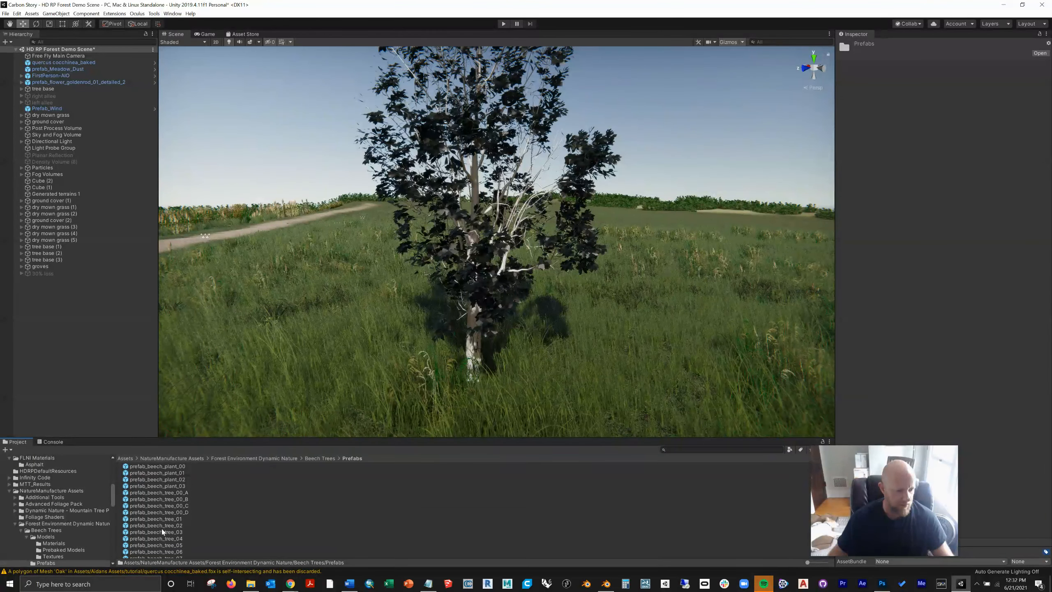
pyautogui.moveTo(162, 532); pyautogui.dragTo(678, 377)
pyautogui.click(256, 137)
# Step: Run the scene in play mode and walk up to the oak and beech to compare their leaves and bark
pyautogui.moveTo(674, 299); pyautogui.dragTo(646, 318, button='middle')
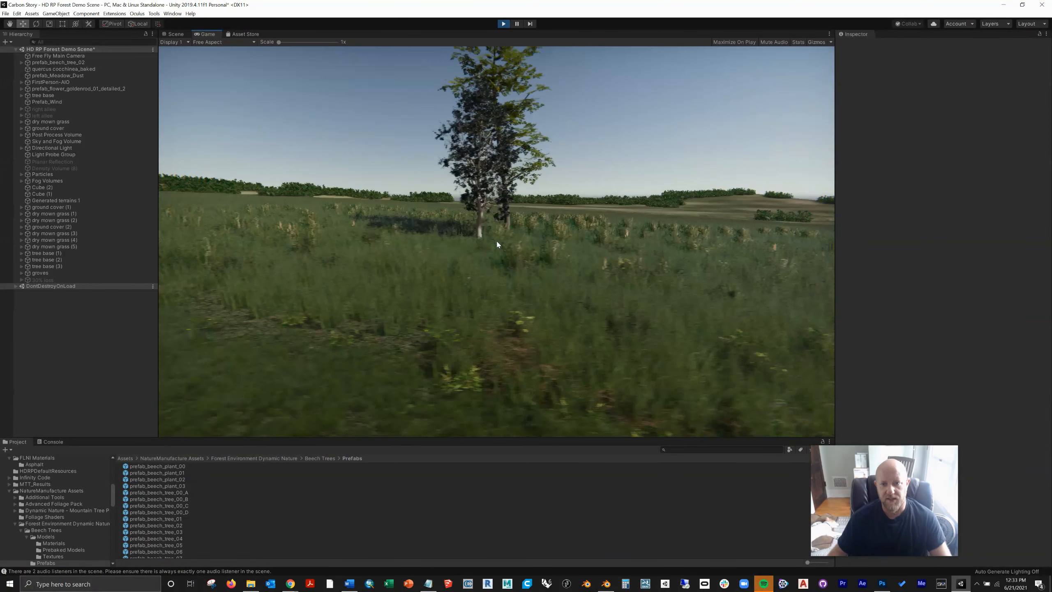
pyautogui.press('d')
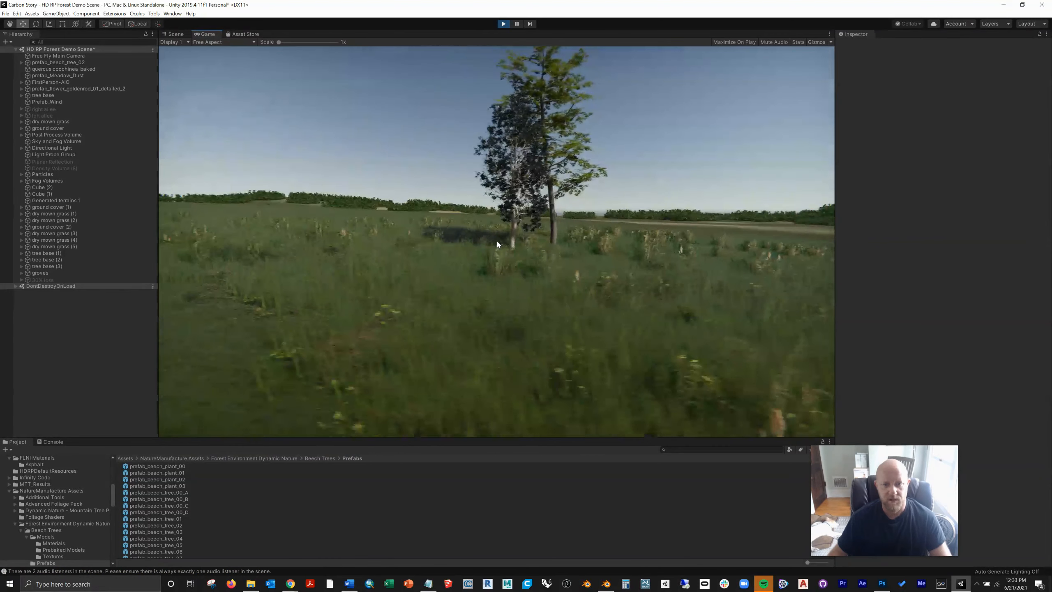
pyautogui.press('w')
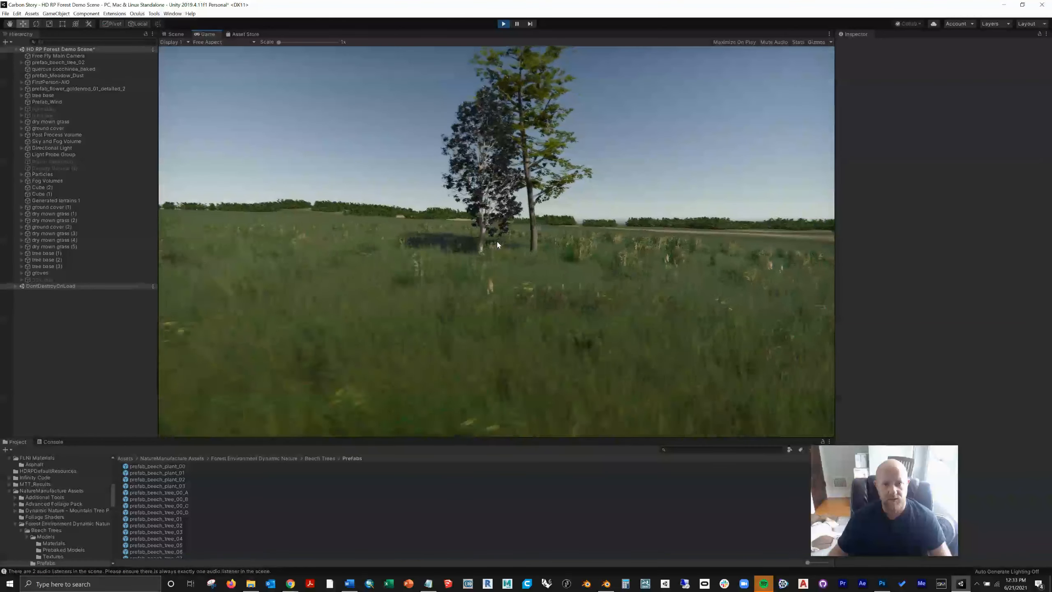
pyautogui.press('w')
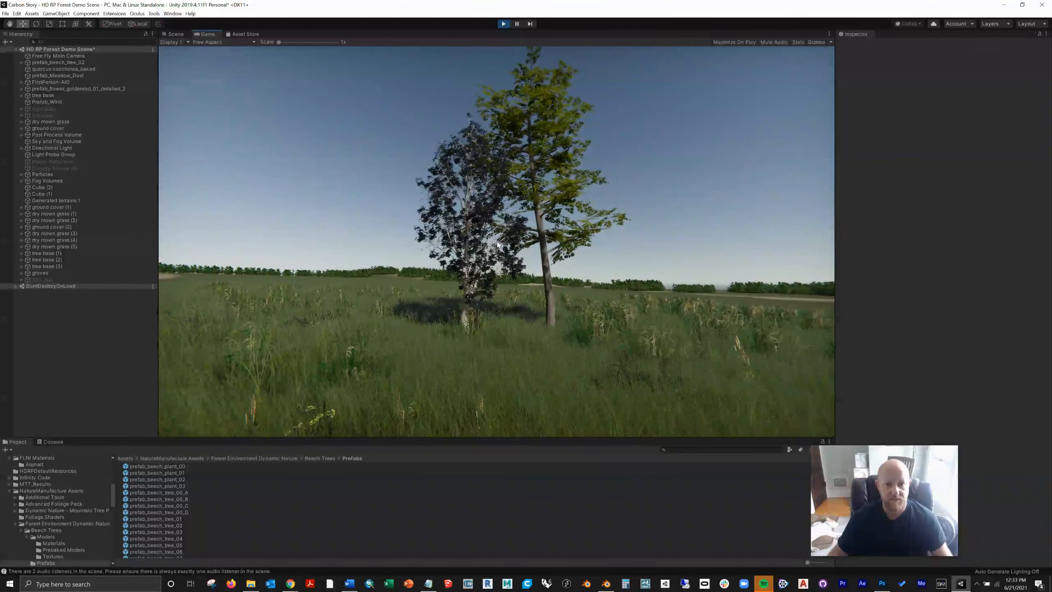
pyautogui.press('w')
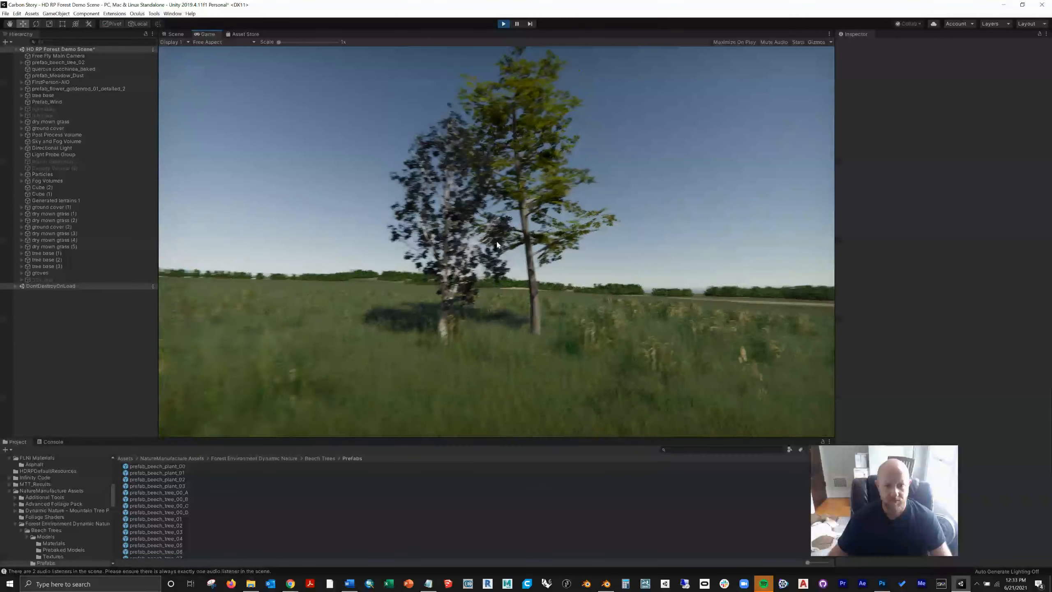
pyautogui.press('w')
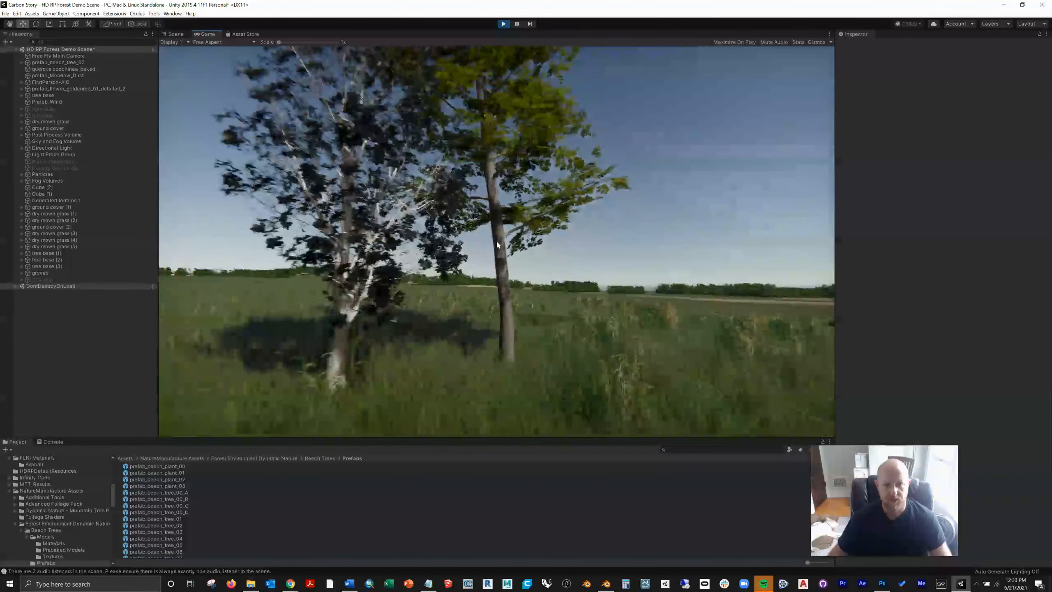
pyautogui.press('w')
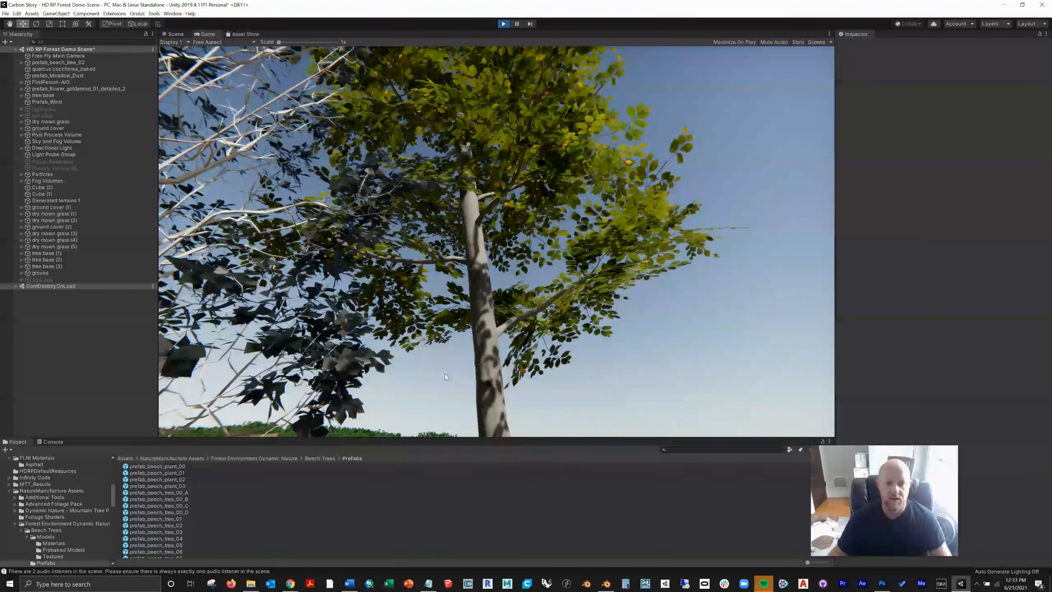
# Step: Stop play mode and move the beech away from the oak to X 457.79, Z -83.012
pyautogui.hotkey('ctrl', 'p')
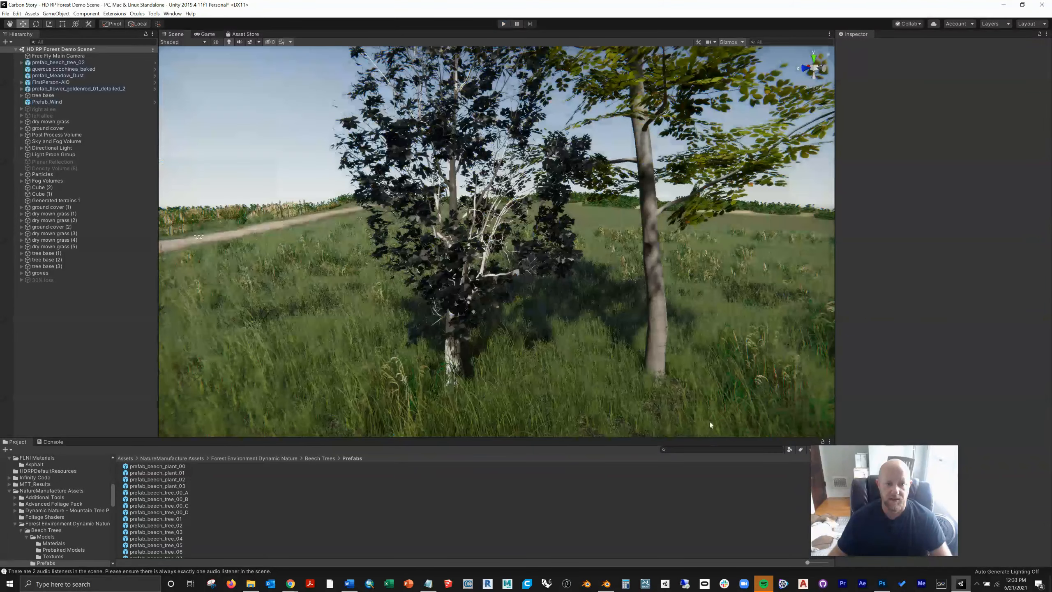
pyautogui.moveTo(473, 374); pyautogui.dragTo(548, 382, button='right')
pyautogui.scroll(-5, 543, 357)
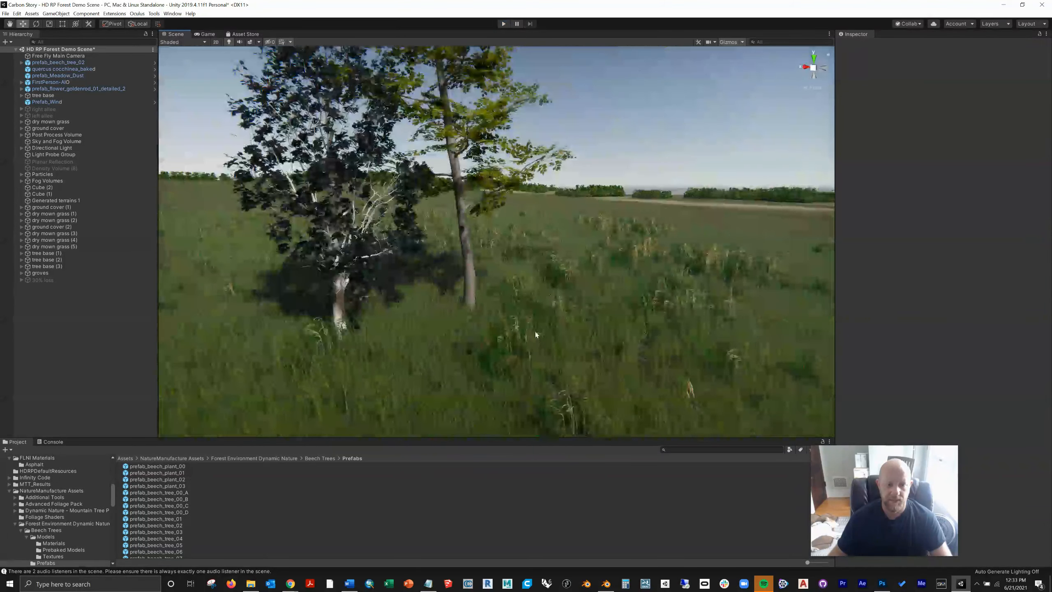
pyautogui.click(477, 280)
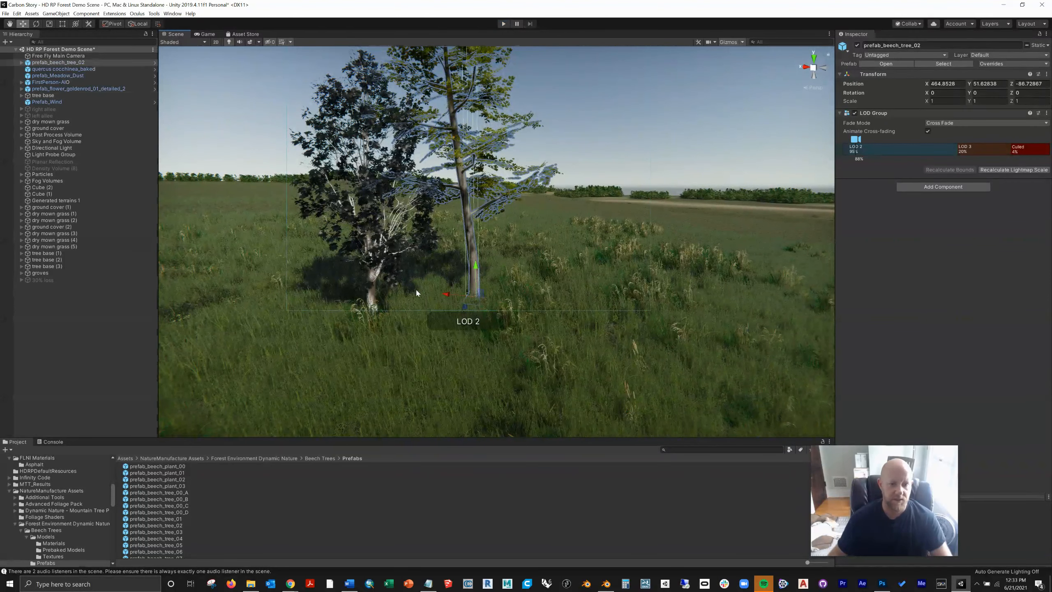
pyautogui.moveTo(445, 294); pyautogui.dragTo(678, 348)
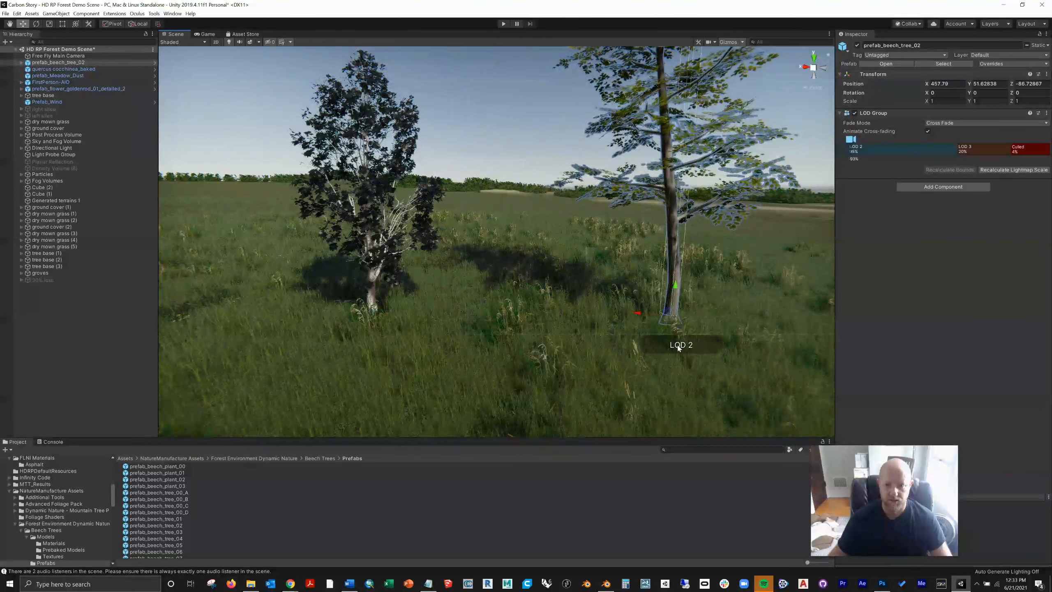
pyautogui.moveTo(668, 312); pyautogui.dragTo(712, 388)
pyautogui.click(482, 283)
# Step: Open the beech prefab for editing and copy its M_beech_leaves material into the tutorial folder
pyautogui.scroll(-5, 464, 271)
pyautogui.moveTo(444, 259)
pyautogui.mouseDown(button='right')
pyautogui.moveTo(528, 266)
pyautogui.moveTo(465, 256)
pyautogui.moveTo(460, 244)
pyautogui.moveTo(450, 256)
pyautogui.mouseUp(button='right')
pyautogui.scroll(3, 451, 261)
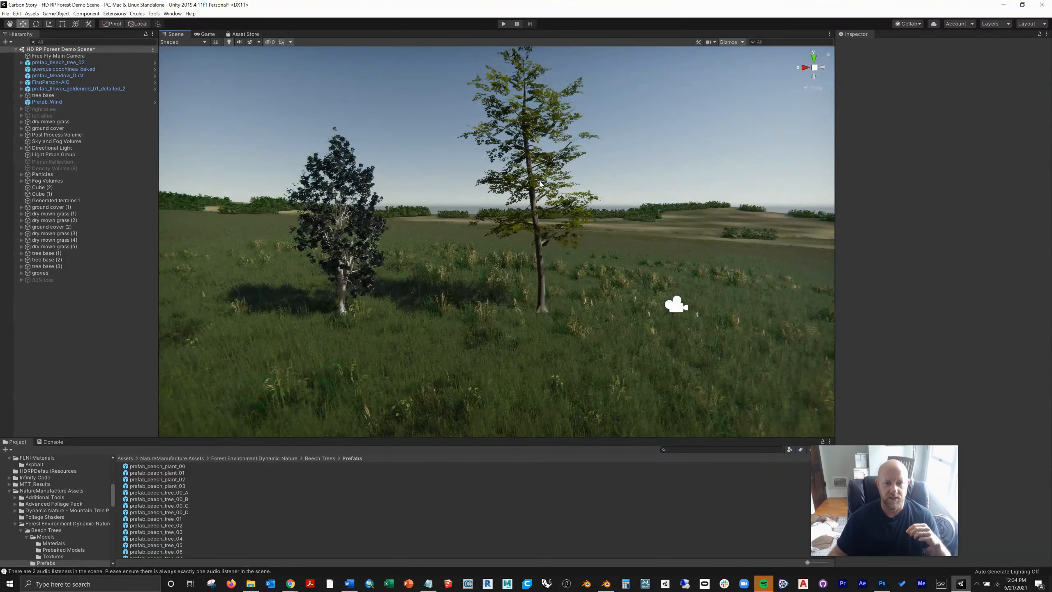
pyautogui.scroll(1, 534, 185)
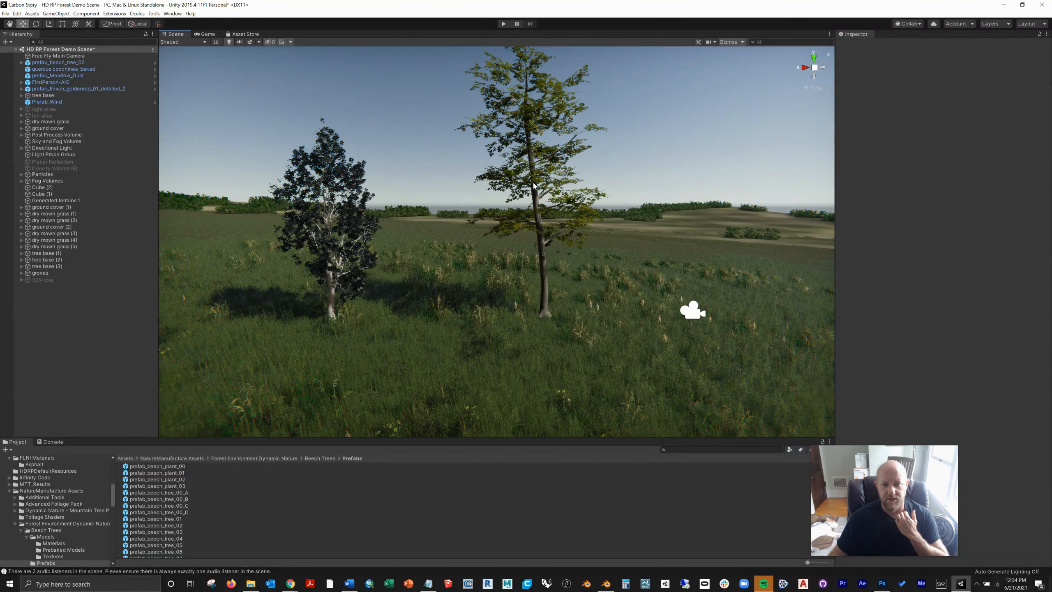
pyautogui.scroll(2, 534, 185)
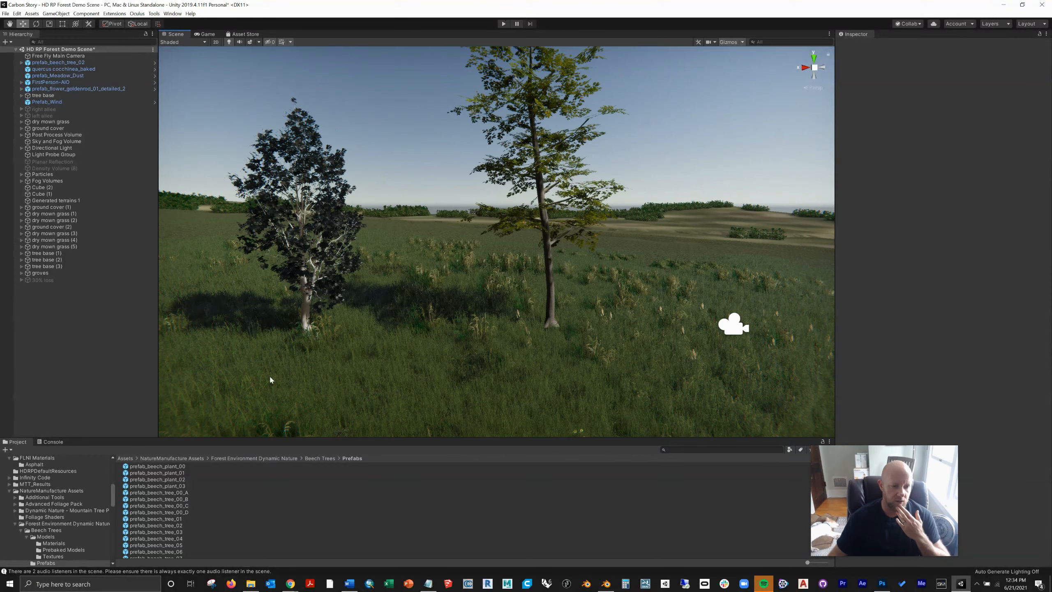
pyautogui.click(550, 242)
pyautogui.click(882, 64)
pyautogui.click(82, 72)
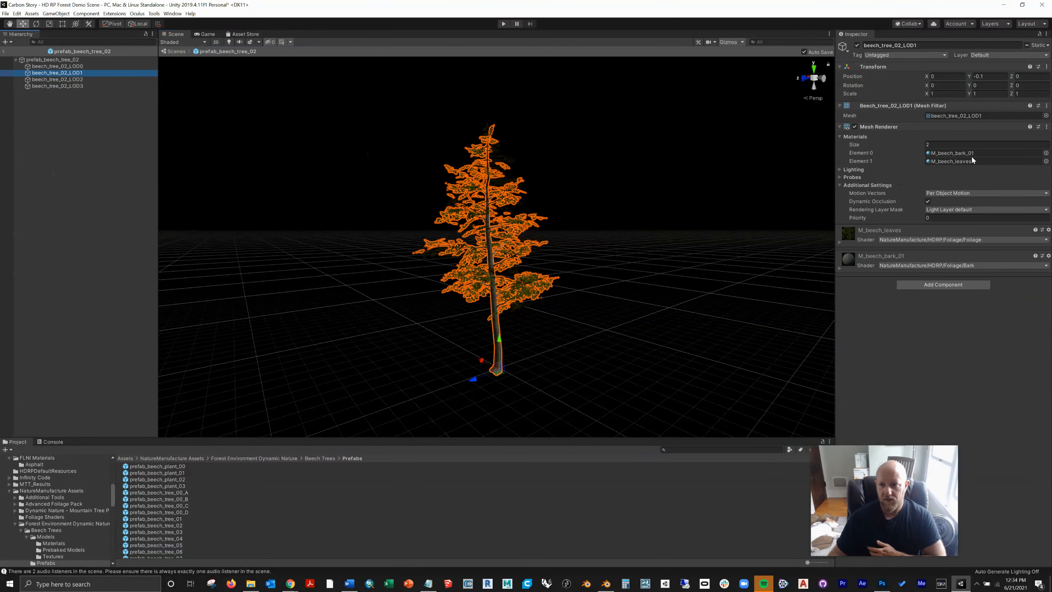
pyautogui.click(971, 163)
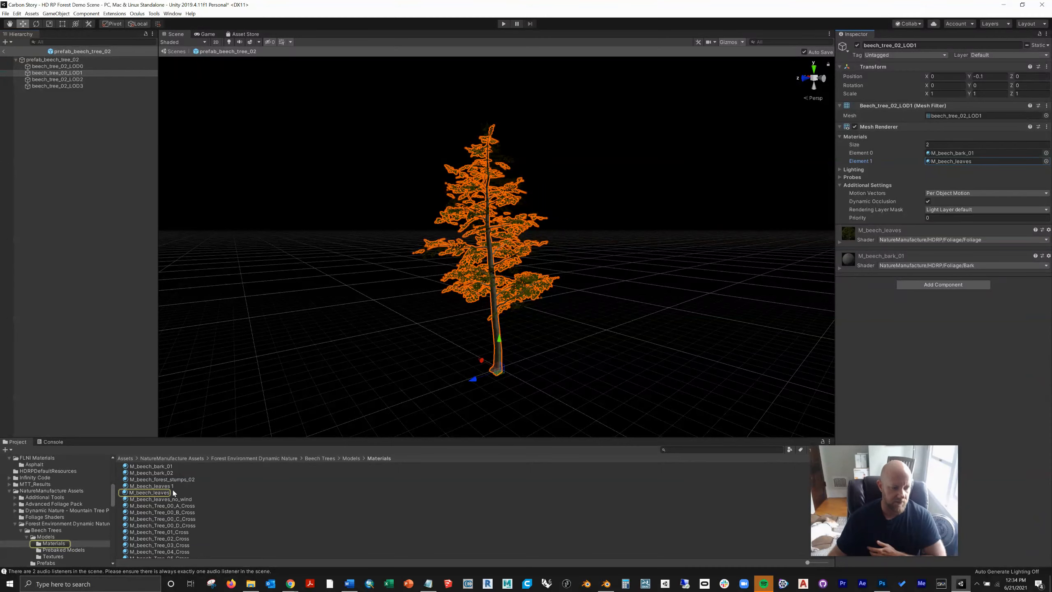
pyautogui.click(129, 492)
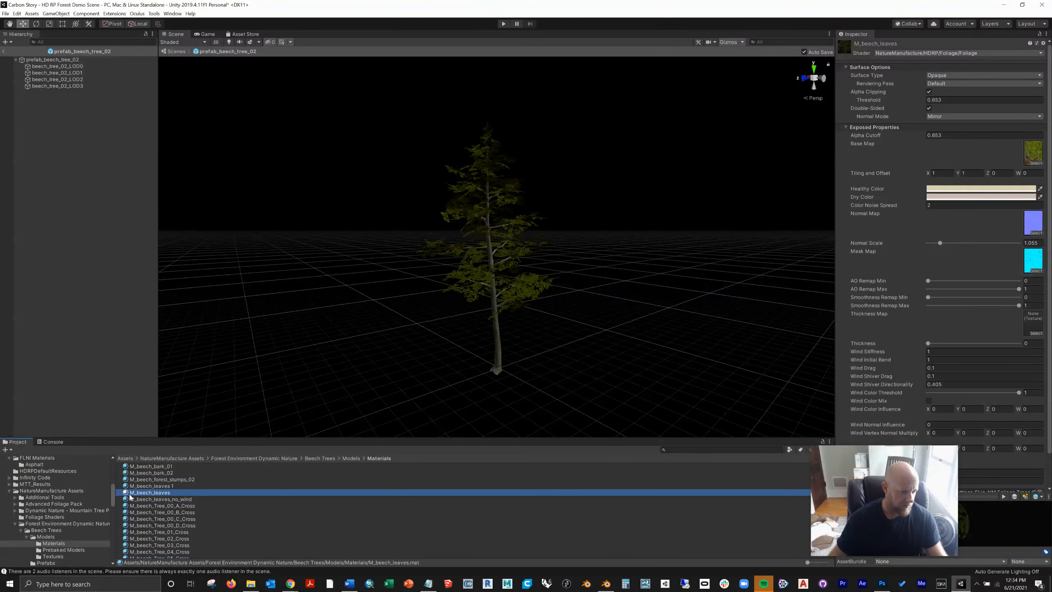
pyautogui.scroll(5, 57, 479)
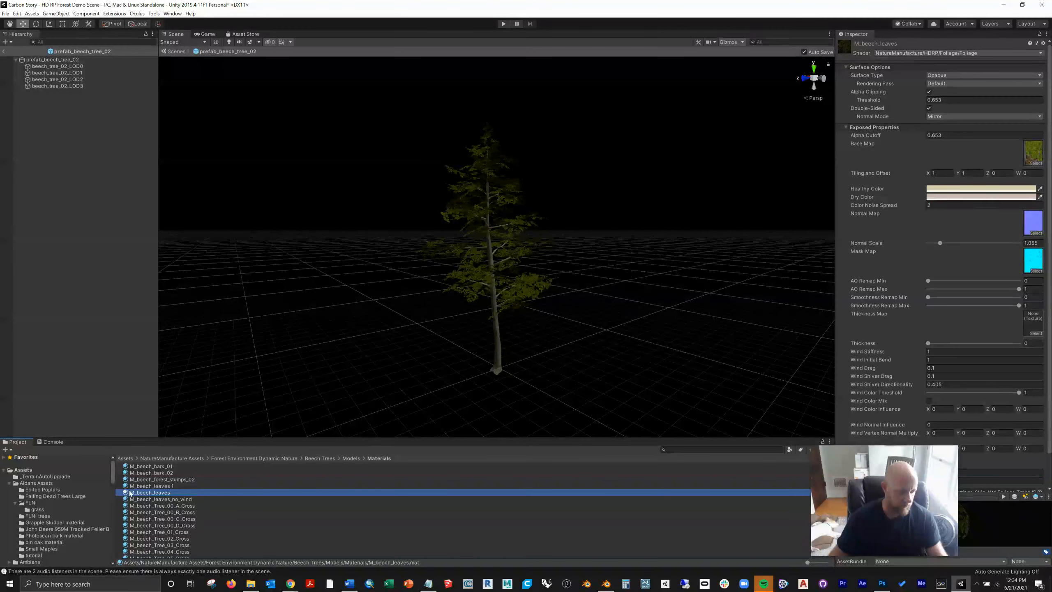
pyautogui.moveTo(129, 493); pyautogui.dragTo(39, 557)
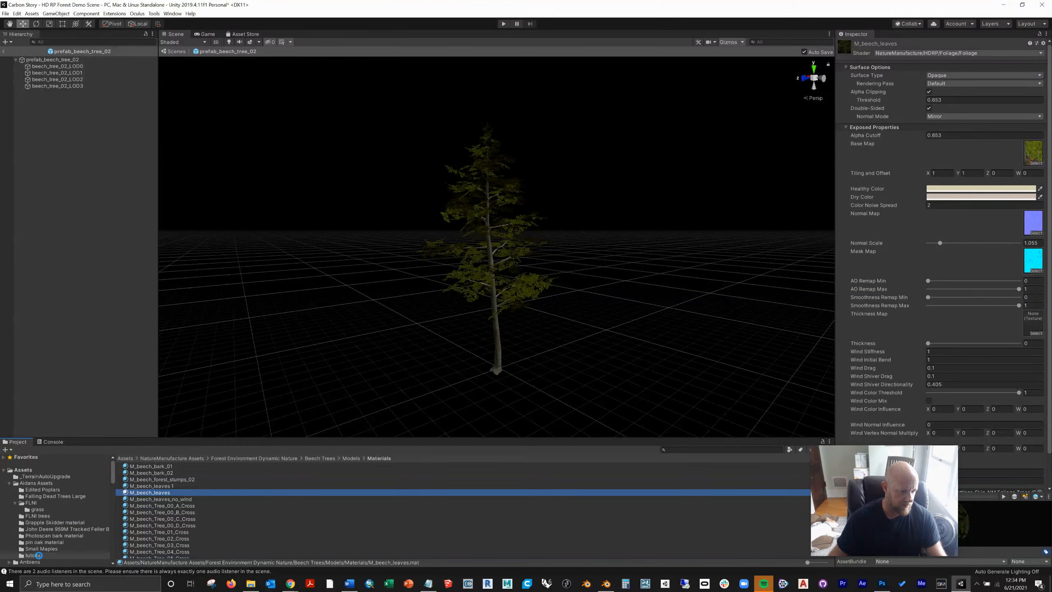
# Step: Copy the beech's M_beech_bark_01 material into the tutorial folder
pyautogui.click(493, 290)
pyautogui.click(979, 155)
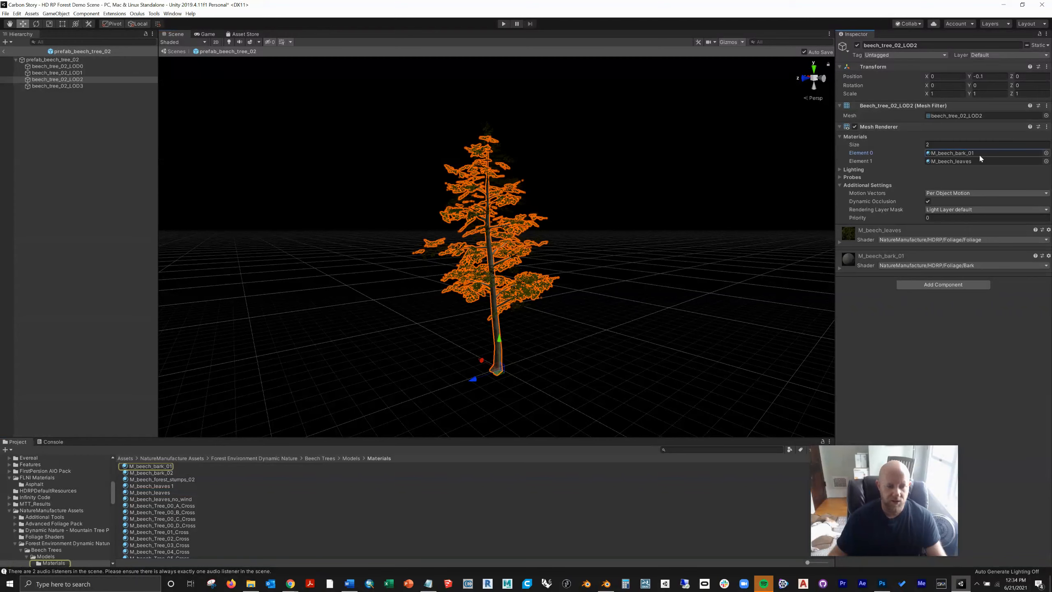
pyautogui.click(146, 466)
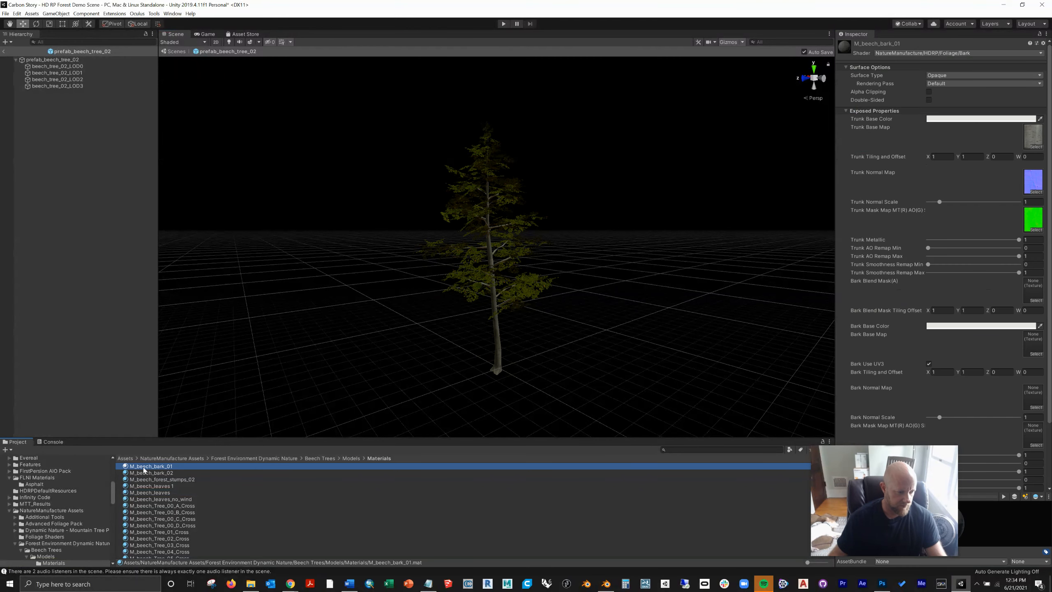
pyautogui.scroll(10, 90, 484)
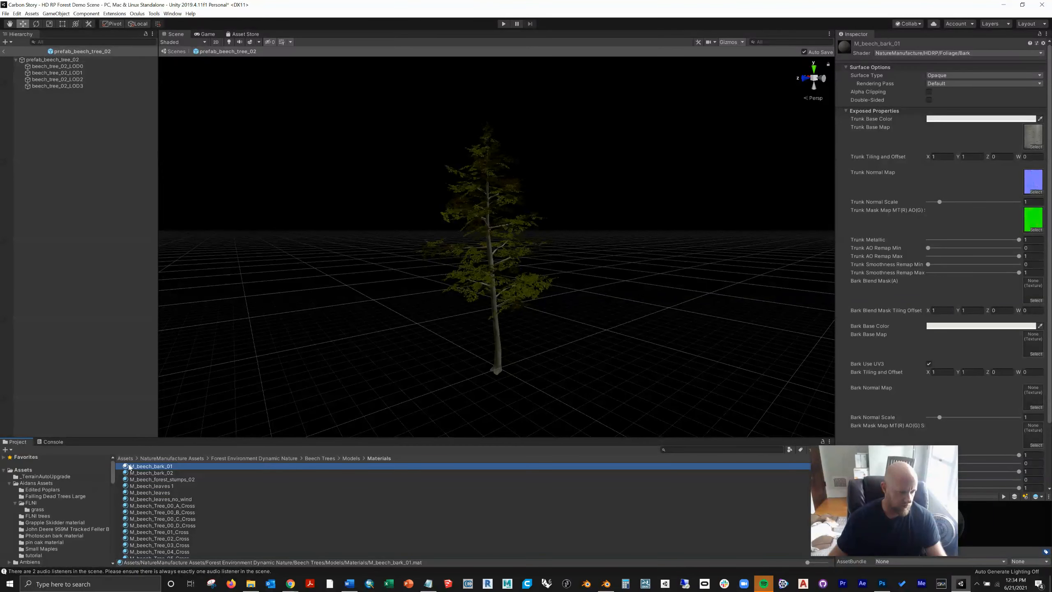
pyautogui.moveTo(99, 508); pyautogui.dragTo(44, 557)
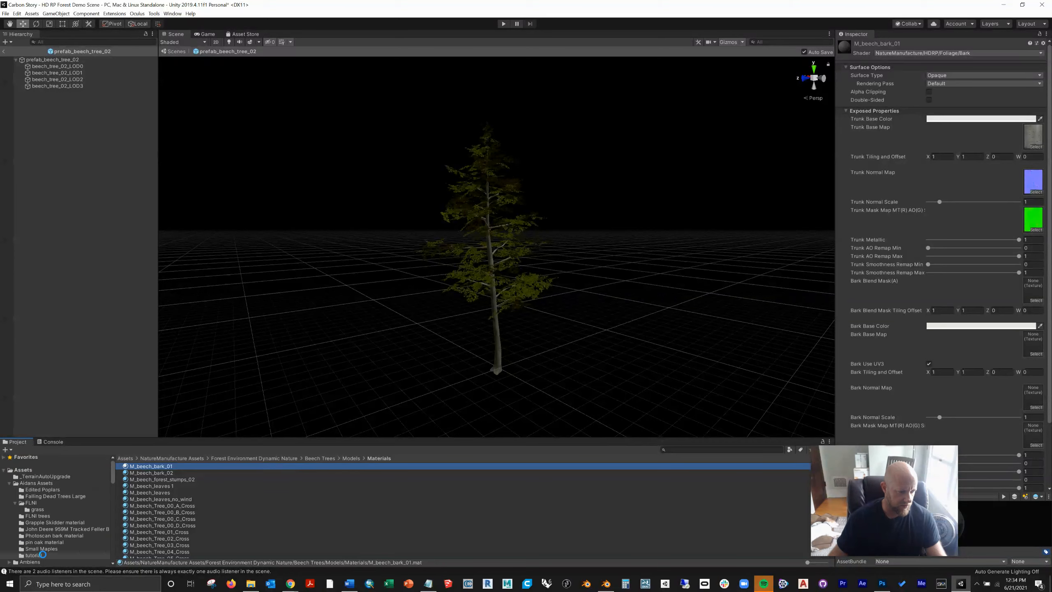
# Step: Return from the beech prefab to the scene and rename the tutorial folder's M_beech_leaves material to pin oak
pyautogui.scroll(10, 44, 512)
pyautogui.click(33, 555)
pyautogui.click(3, 51)
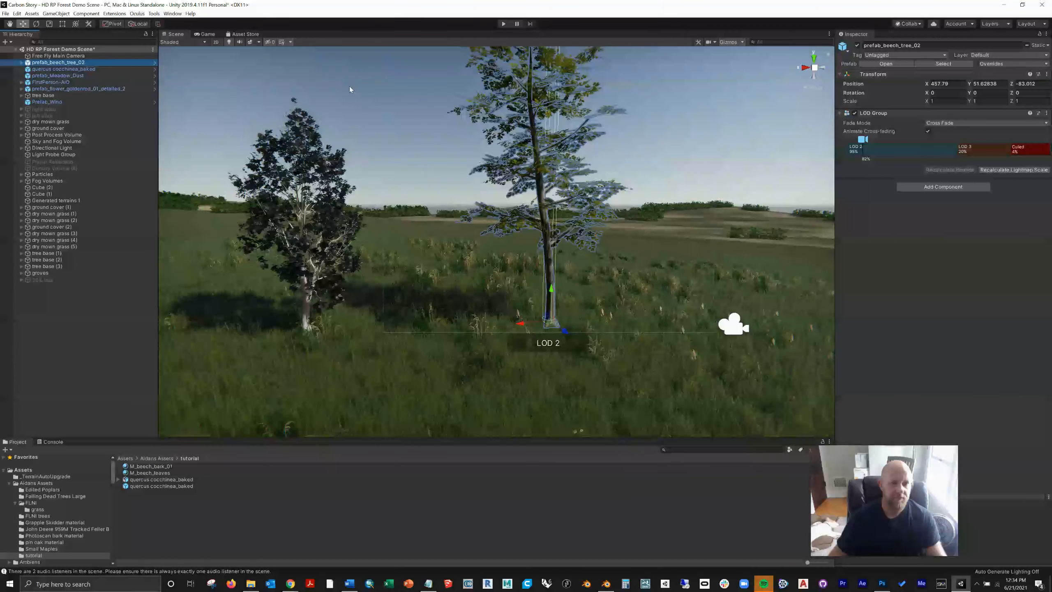
pyautogui.click(350, 89)
pyautogui.click(150, 473)
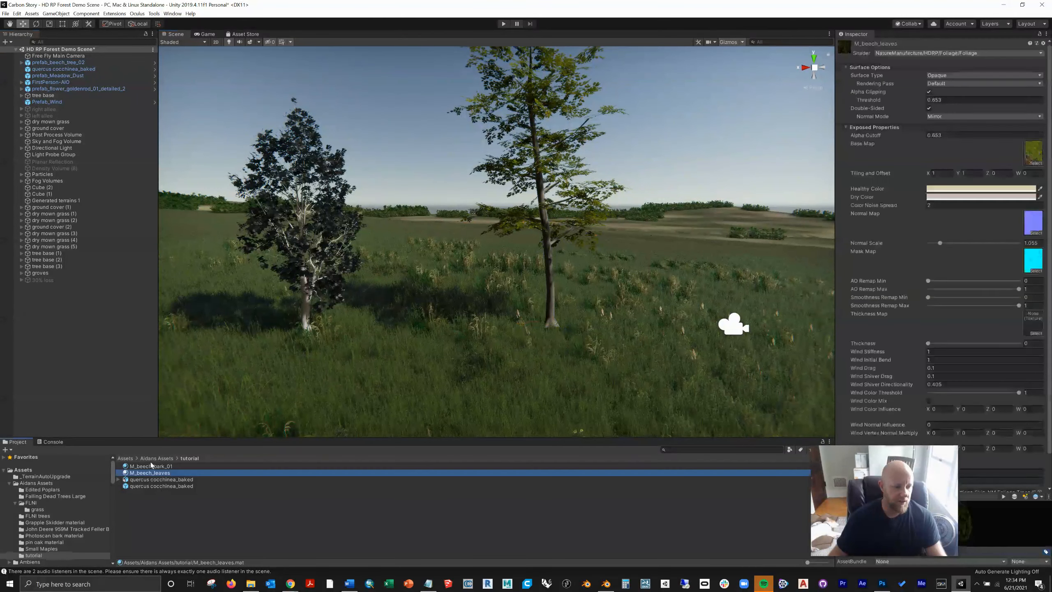
pyautogui.click(152, 473)
pyautogui.write('pin oak')
pyautogui.press('Return')
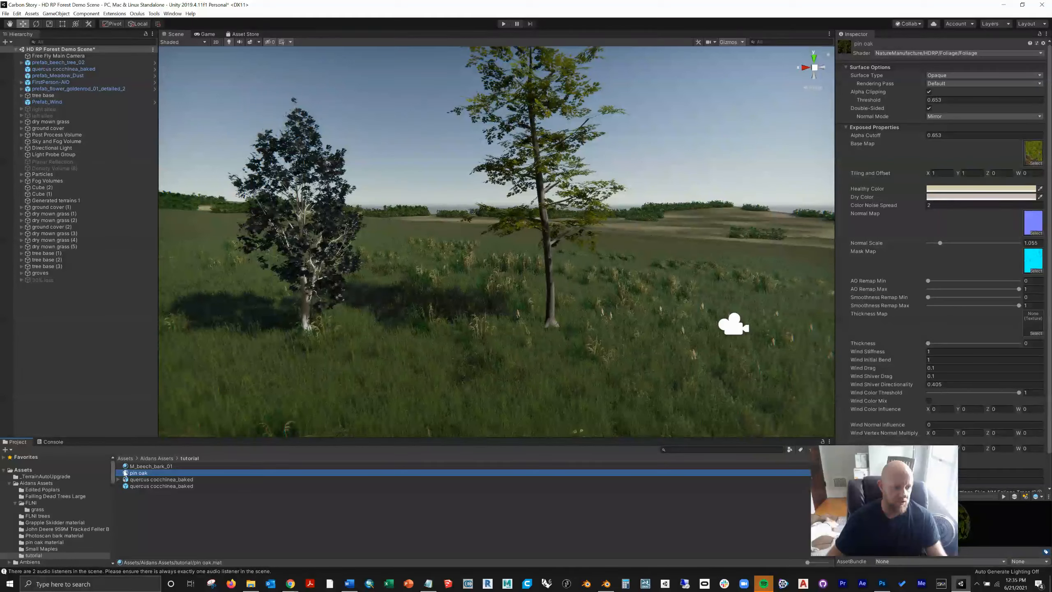
# Step: Apply the pin oak material to the oak's leaves and inspect the foliage up close
pyautogui.moveTo(126, 475); pyautogui.dragTo(255, 231)
pyautogui.scroll(1, 252, 195)
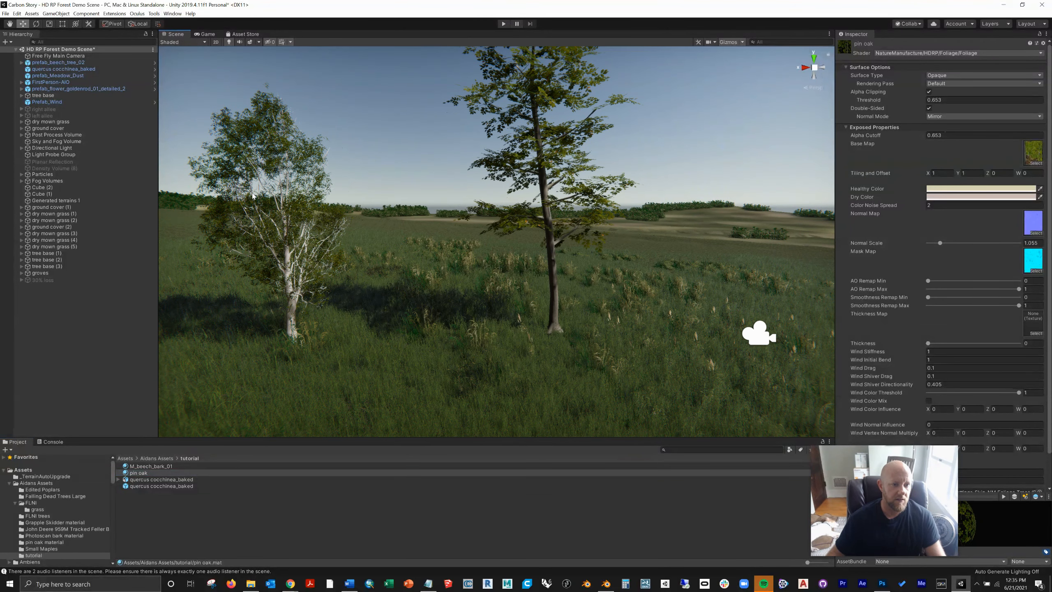
pyautogui.scroll(1, 253, 196)
pyautogui.moveTo(253, 196); pyautogui.dragTo(500, 176, button='middle')
pyautogui.scroll(5, 500, 176)
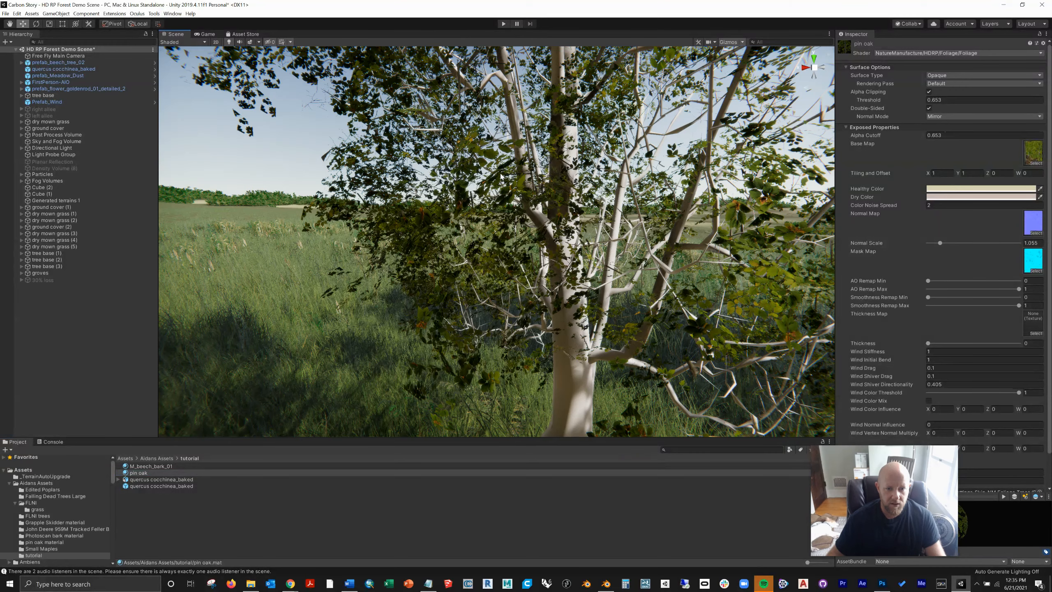
pyautogui.scroll(3, 500, 176)
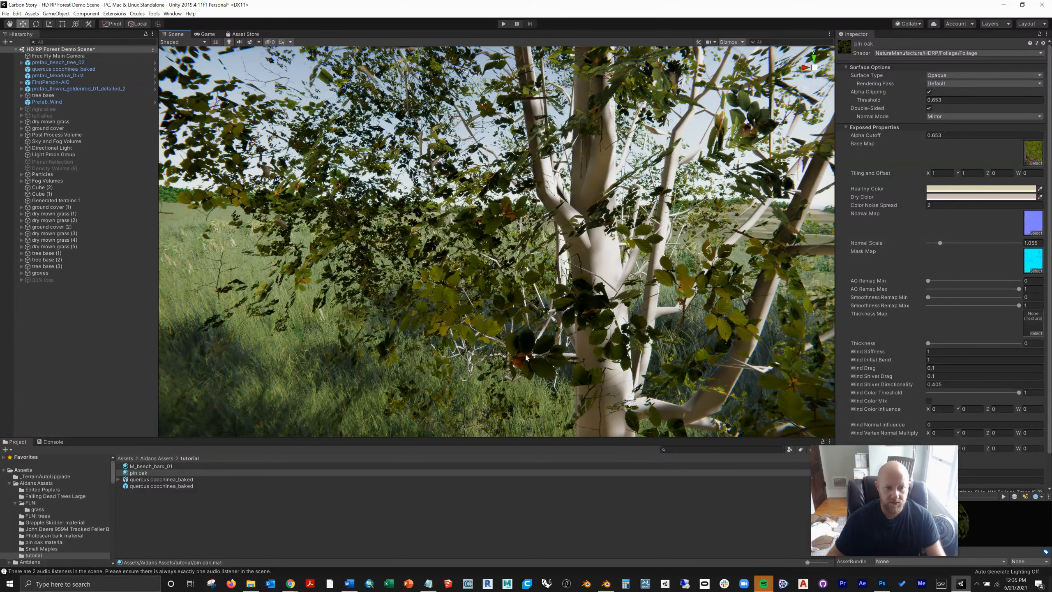
pyautogui.scroll(-3, 526, 357)
pyautogui.scroll(-5, 525, 356)
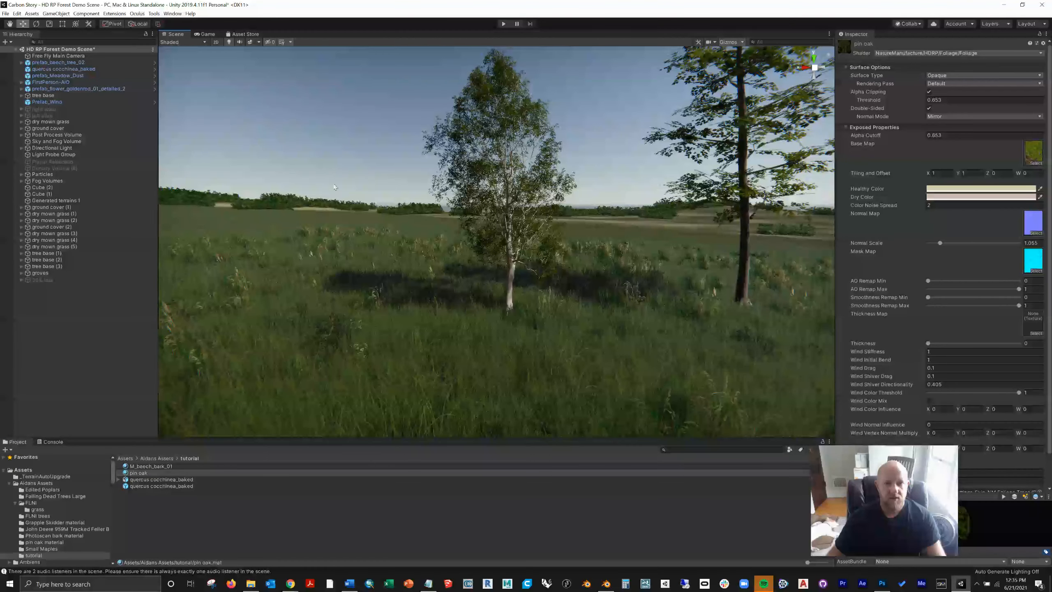
# Step: Apply the M_beech_bark_01 material to the oak's trunk and check the bark up close
pyautogui.moveTo(148, 467); pyautogui.dragTo(513, 292)
pyautogui.scroll(3, 517, 293)
pyautogui.scroll(5, 521, 294)
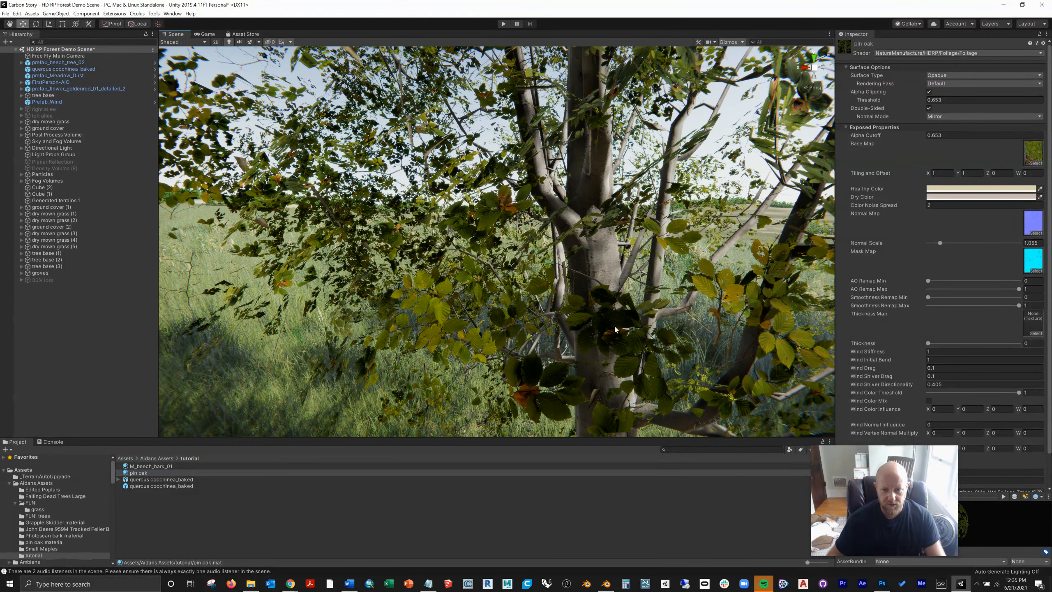
pyautogui.scroll(-6, 538, 325)
pyautogui.moveTo(526, 325); pyautogui.dragTo(557, 299, button='right')
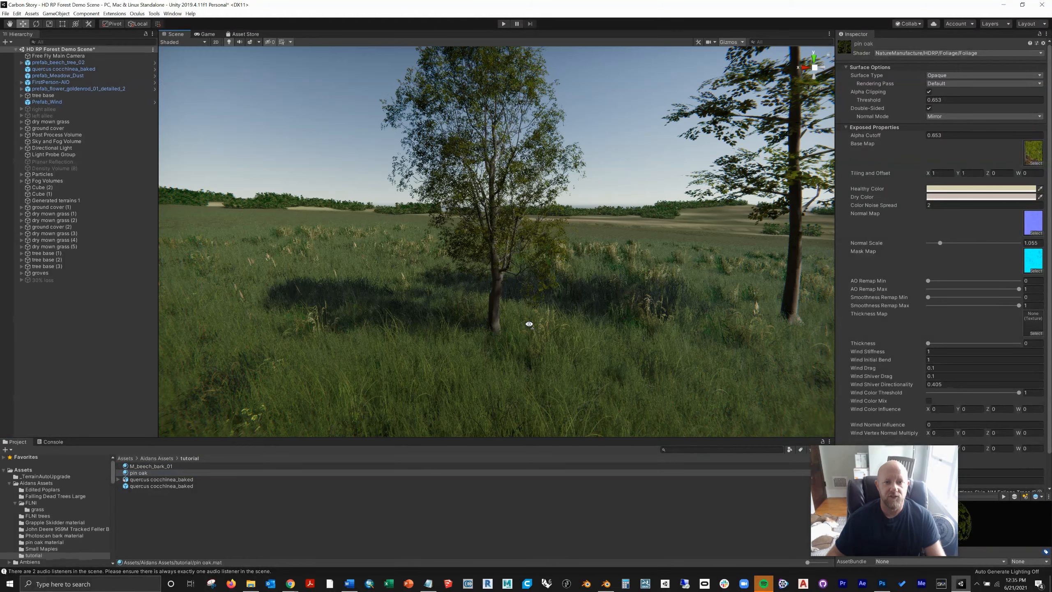
# Step: Run the scene in play mode, walk up to the oak to examine its new leaves and bark, and stop playing
pyautogui.click(505, 27)
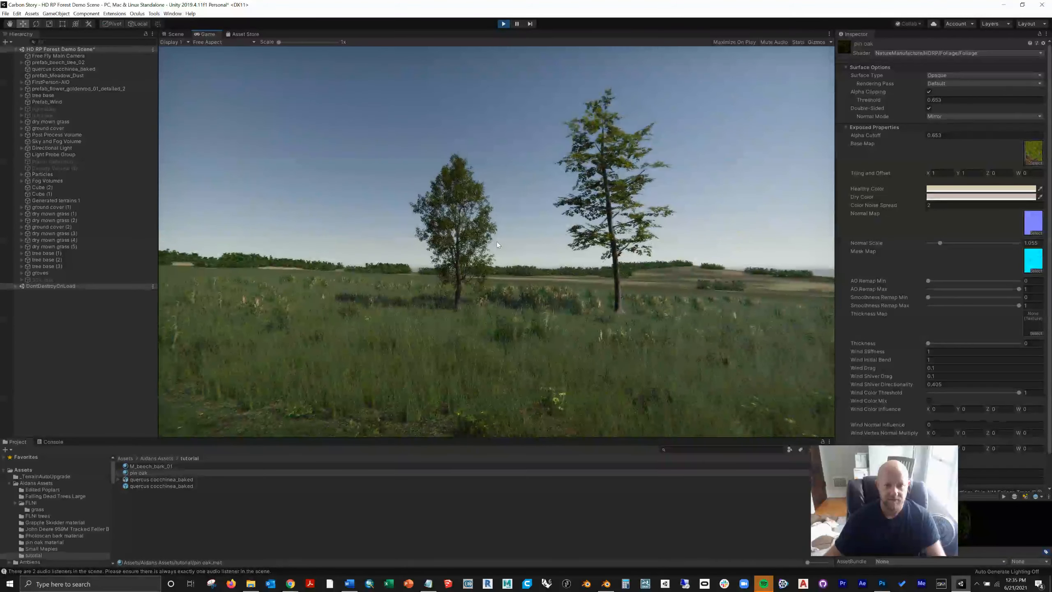
pyautogui.press('w')
pyautogui.press('w')
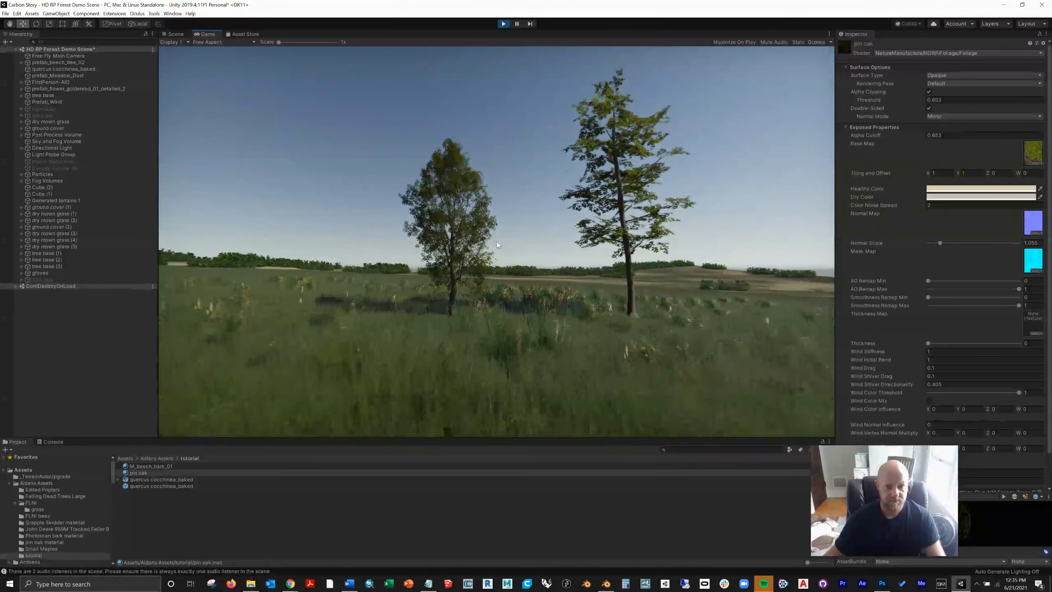
pyautogui.press('w')
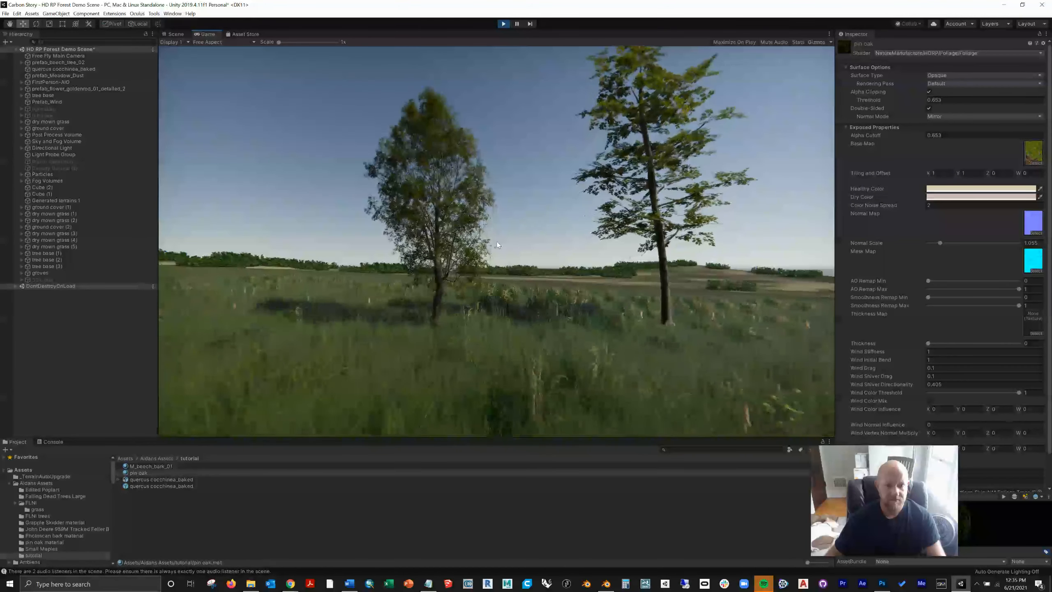
pyautogui.press('w')
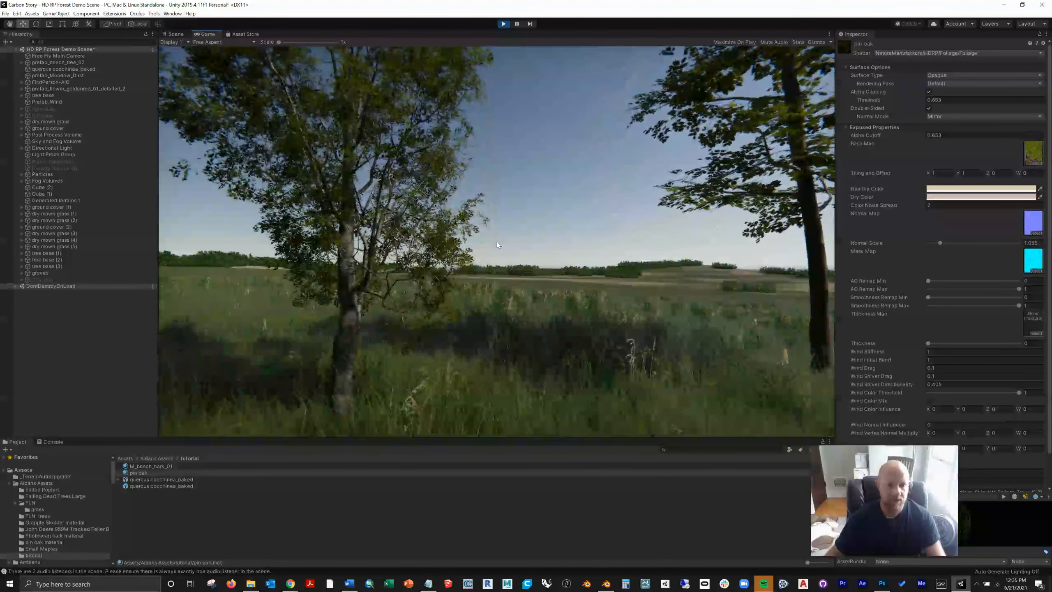
pyautogui.press('w')
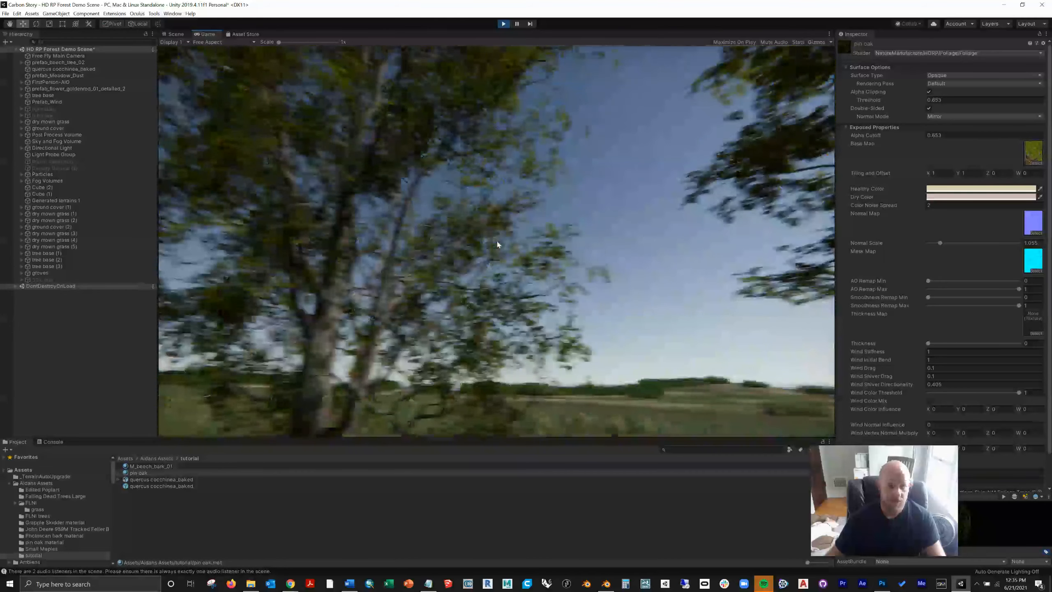
pyautogui.click(503, 23)
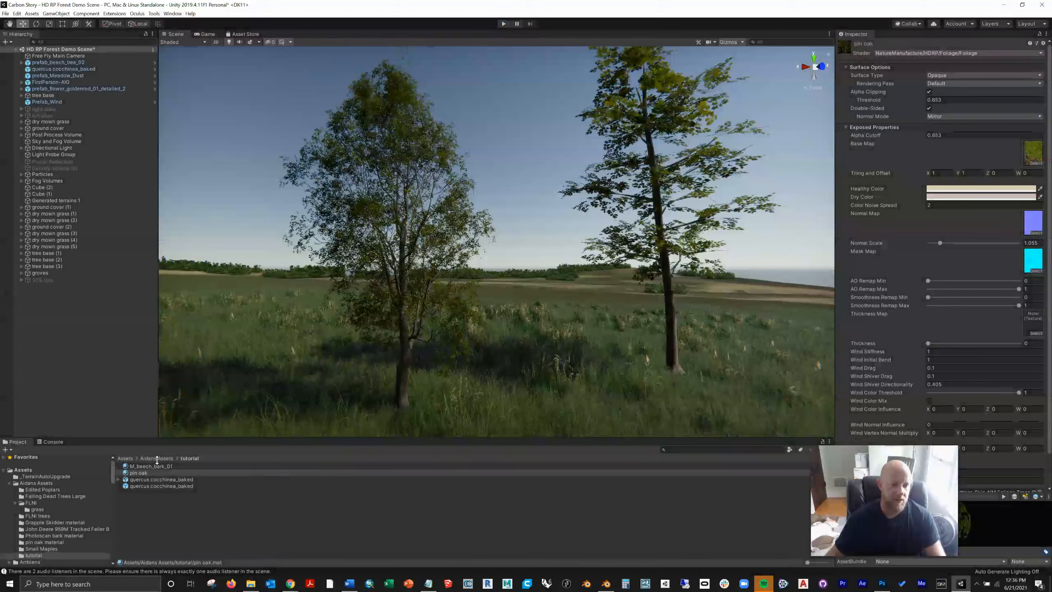
# Step: Browse the NatureManufacture assets to the Materials folder under Models in Dynamic Nature - Mountain Tree Pack
pyautogui.scroll(-10, 47, 525)
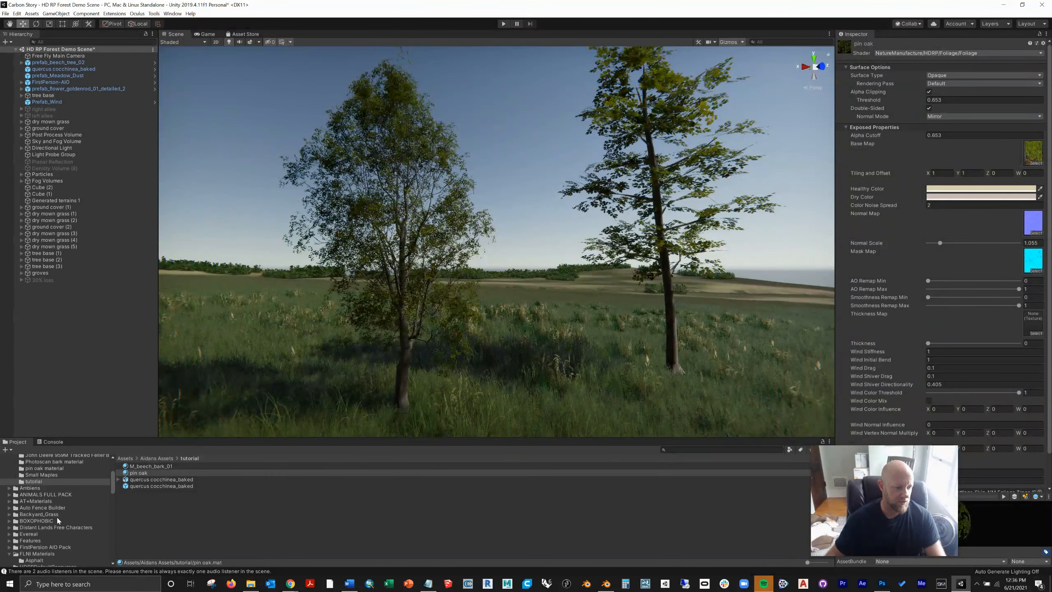
pyautogui.scroll(3, 22, 502)
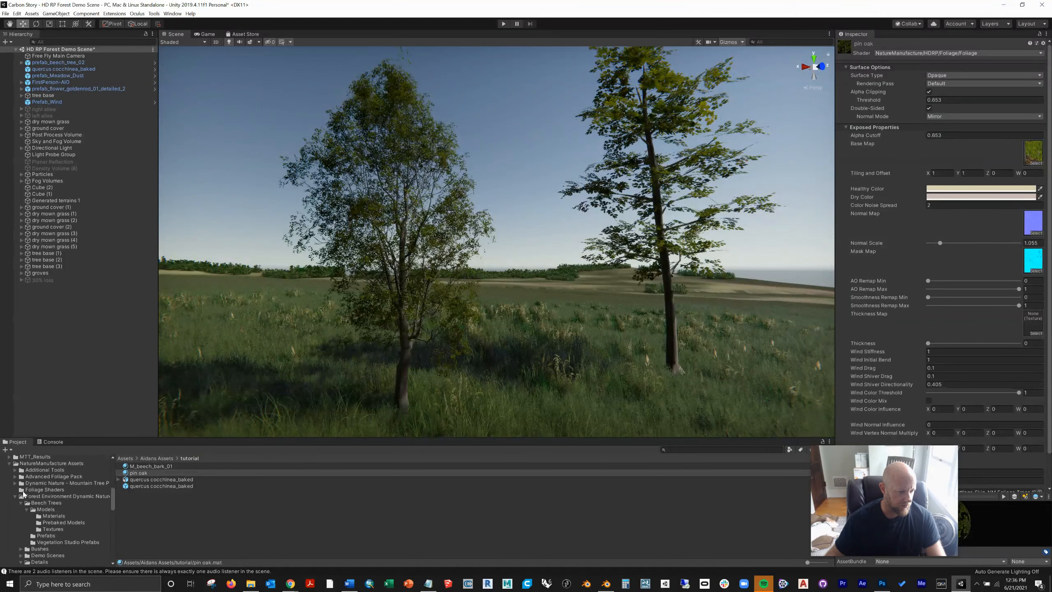
pyautogui.click(15, 484)
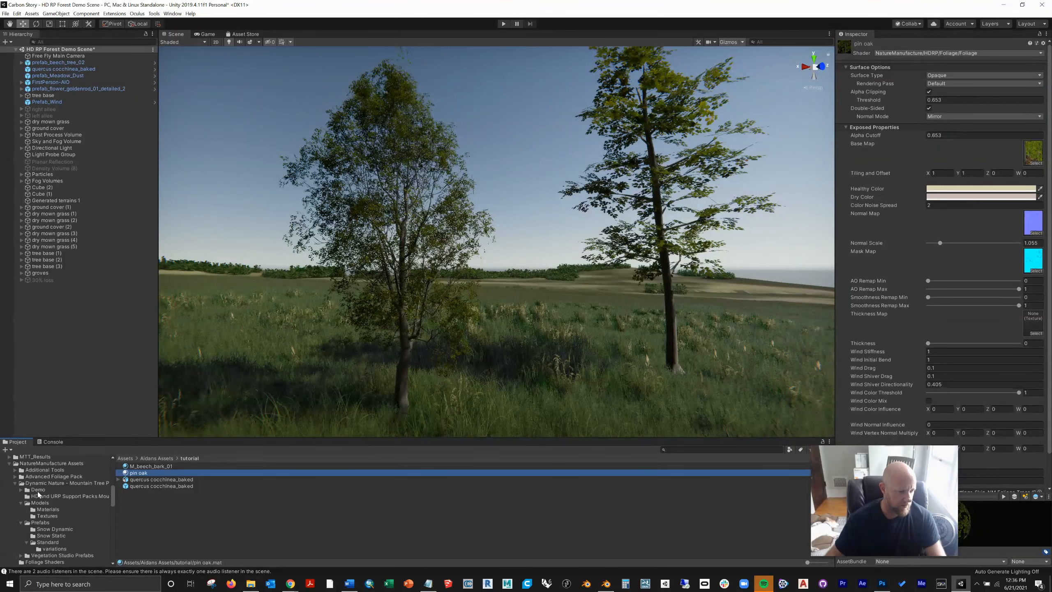
pyautogui.click(46, 508)
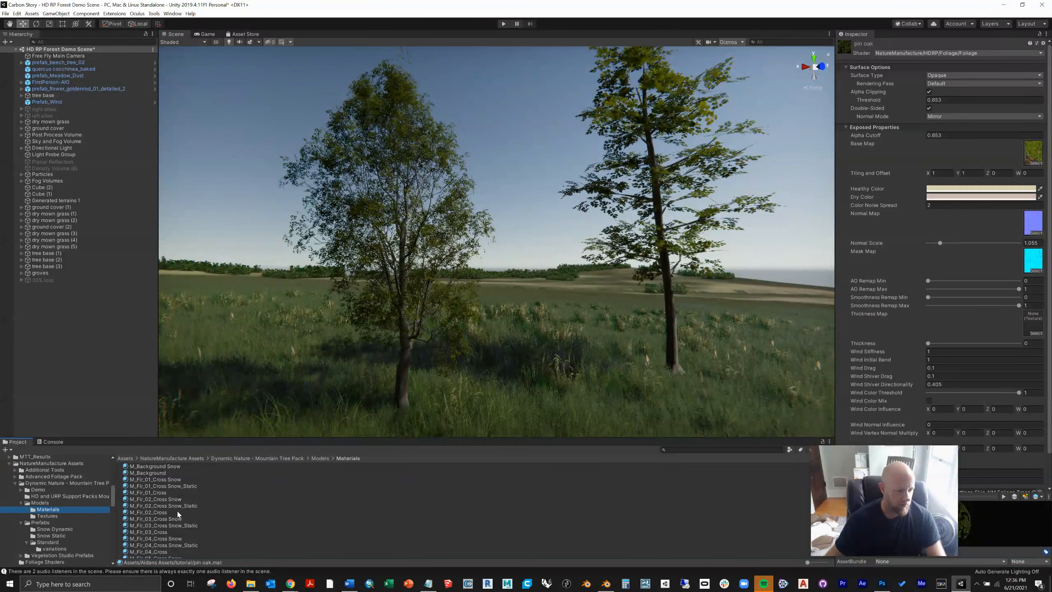
pyautogui.scroll(-2, 178, 513)
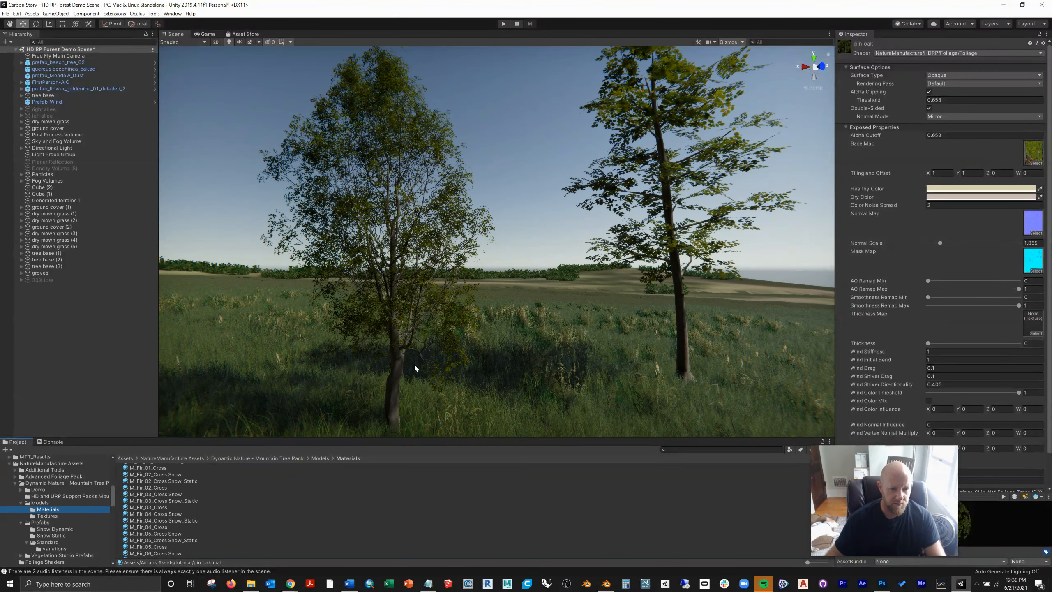
# Step: Find the M_Fir_Bark_03 material and apply it to the oak's trunk
pyautogui.scroll(3, 415, 364)
pyautogui.moveTo(415, 365); pyautogui.dragTo(365, 390, button='middle')
pyautogui.click(315, 488)
pyautogui.moveTo(296, 415); pyautogui.dragTo(190, 508)
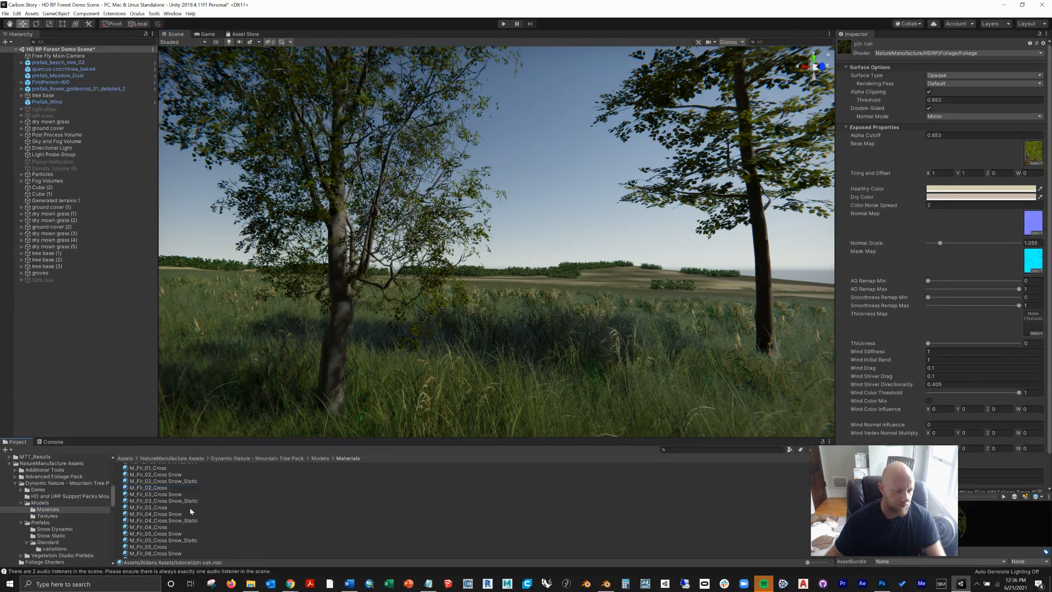
pyautogui.click(155, 471)
pyautogui.scroll(-5, 170, 514)
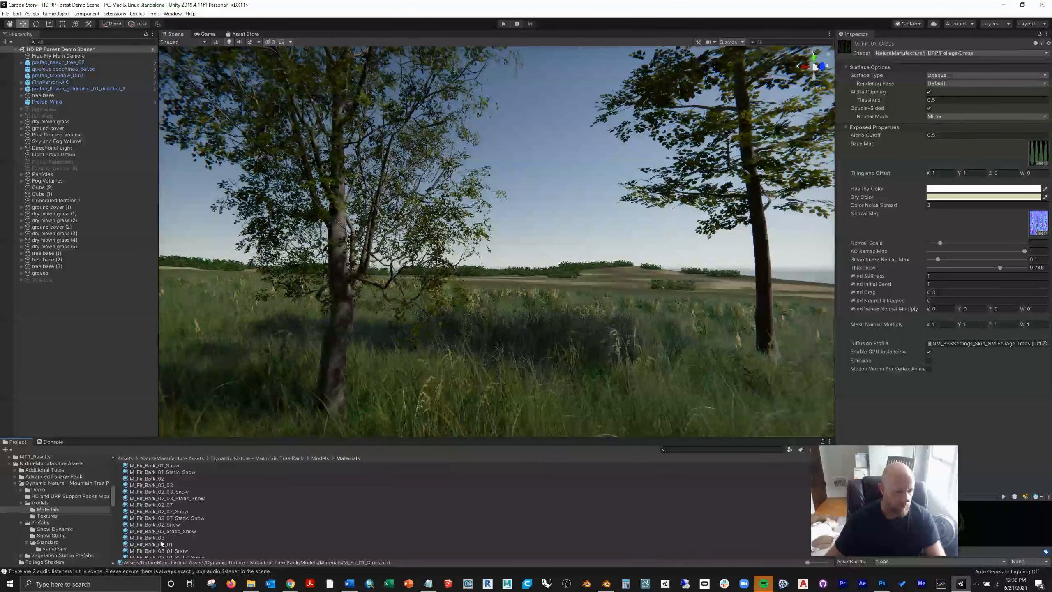
pyautogui.click(156, 537)
pyautogui.moveTo(150, 540); pyautogui.dragTo(335, 351)
pyautogui.moveTo(334, 347); pyautogui.dragTo(182, 361, button='middle')
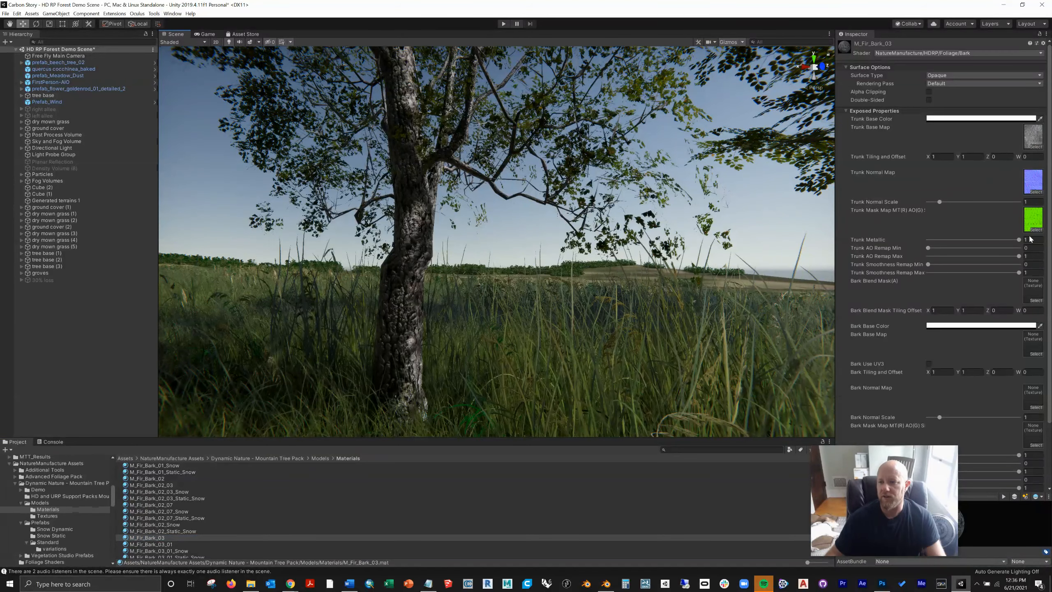
# Step: Run the scene in play mode to view the oak with its fir bark, stop playing, and view the whole tree in the scene
pyautogui.click(504, 24)
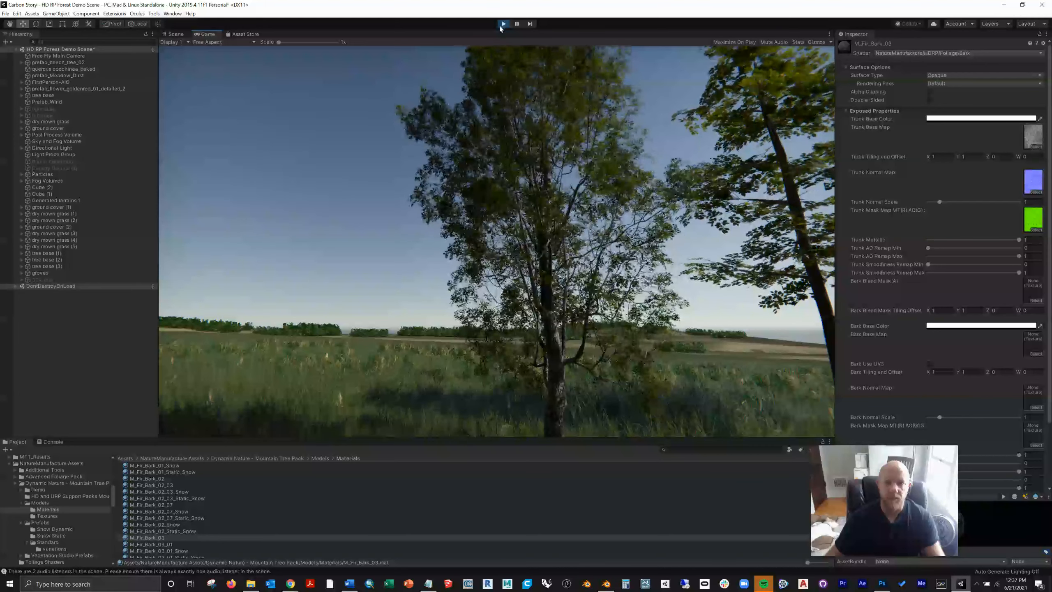
pyautogui.click(501, 24)
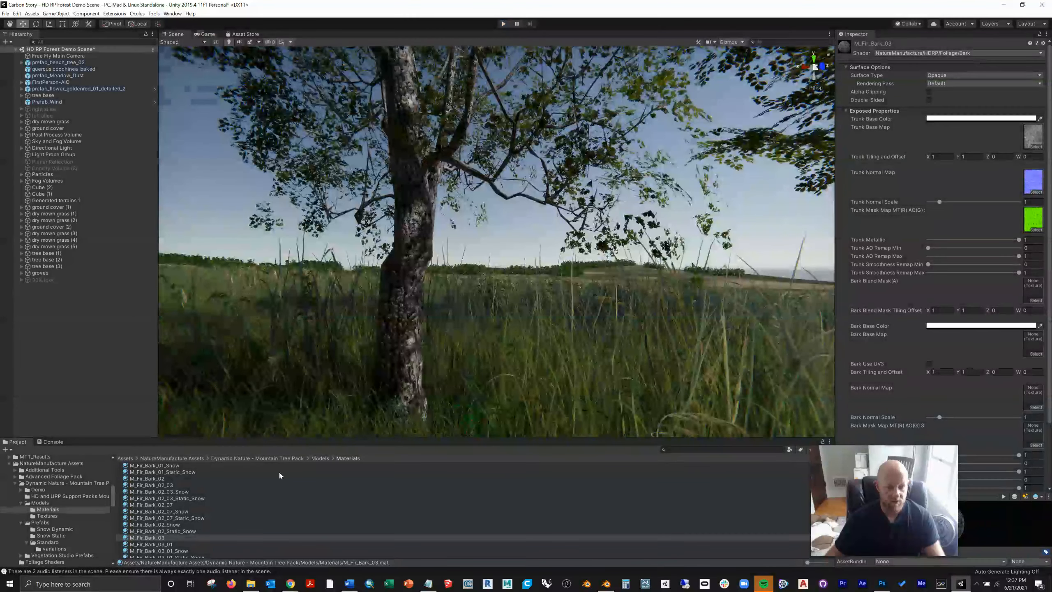
pyautogui.scroll(-6, 481, 333)
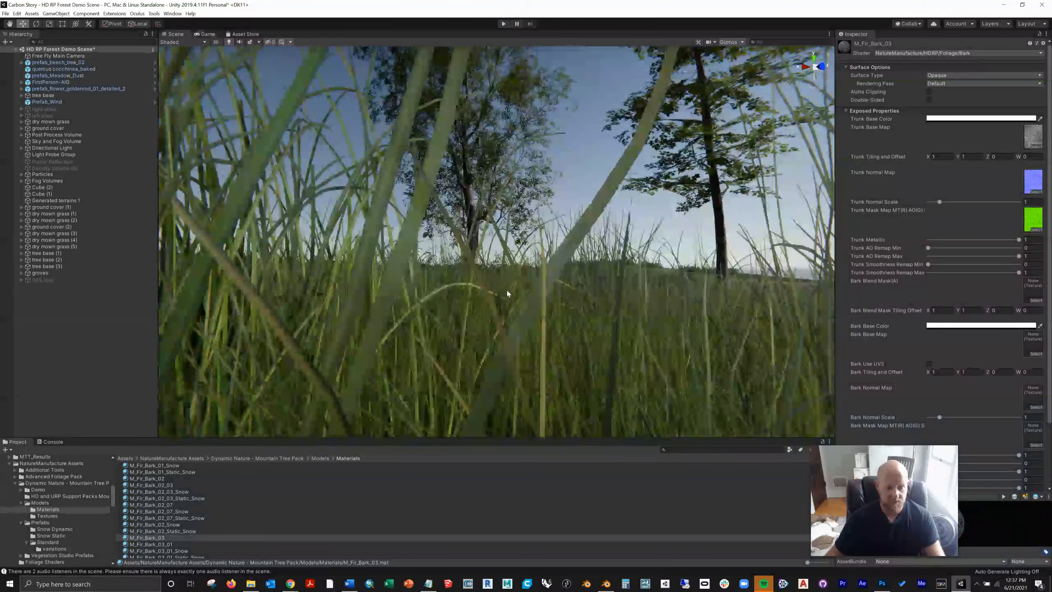
pyautogui.moveTo(507, 286); pyautogui.dragTo(507, 295, button='middle')
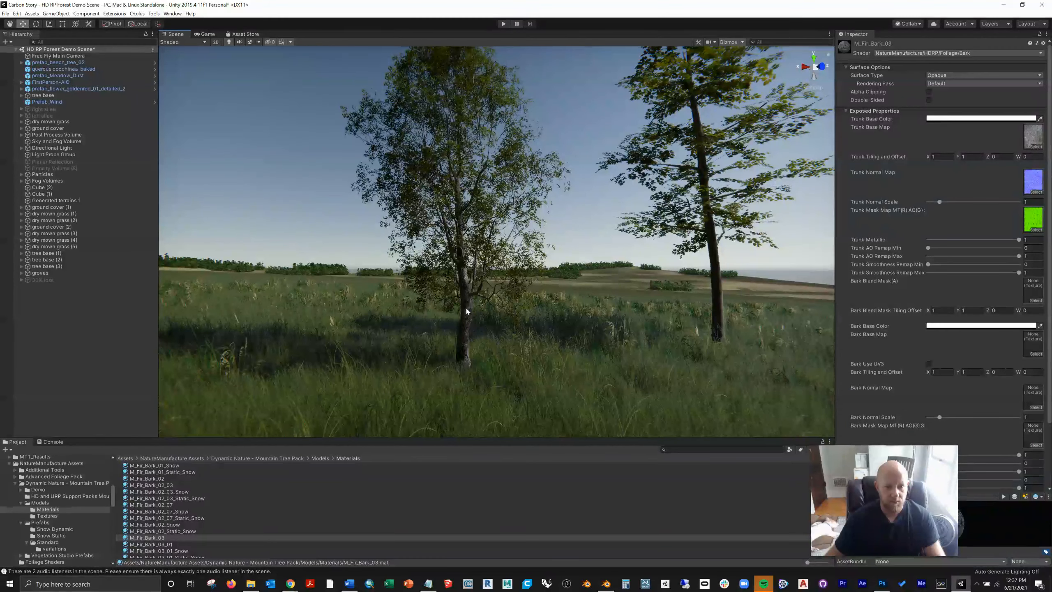
# Step: Select the pin oak material in the tutorial folder, review its wind and foliage settings, and look closer at the oak
pyautogui.scroll(10, 109, 495)
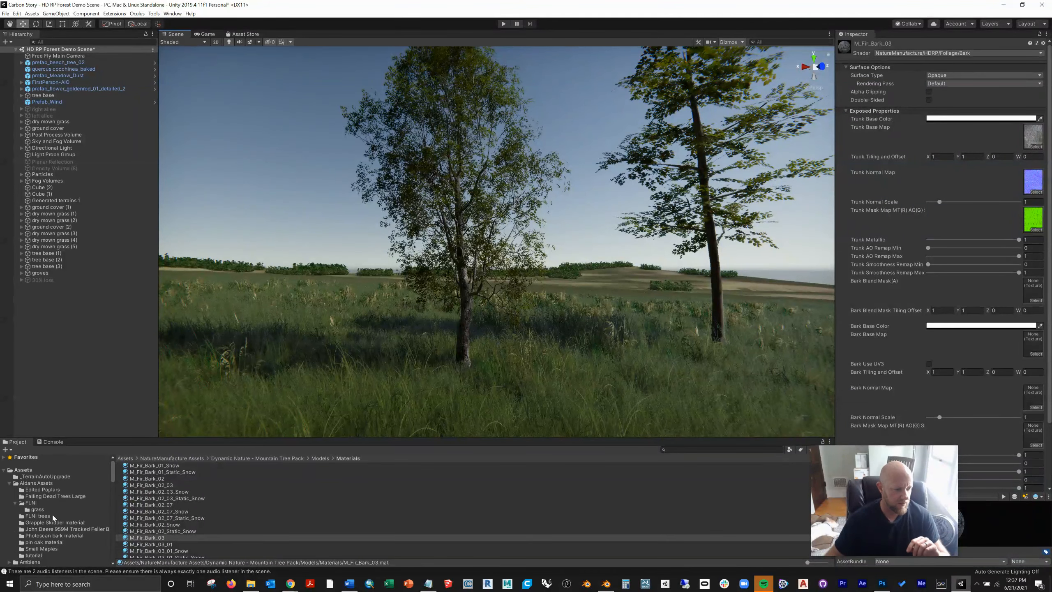
pyautogui.click(33, 555)
pyautogui.click(139, 473)
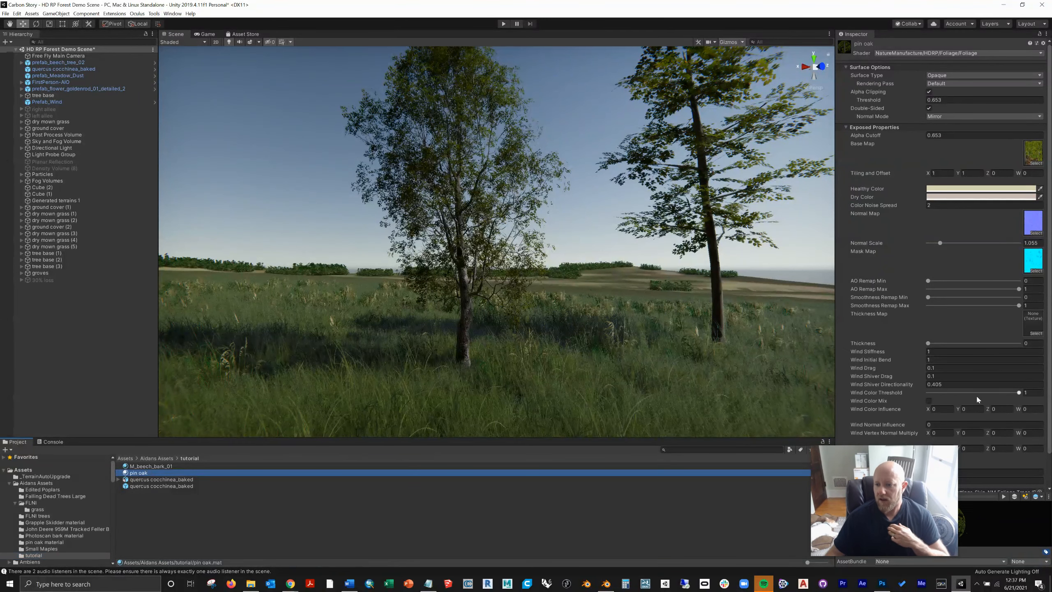
pyautogui.scroll(-2, 976, 394)
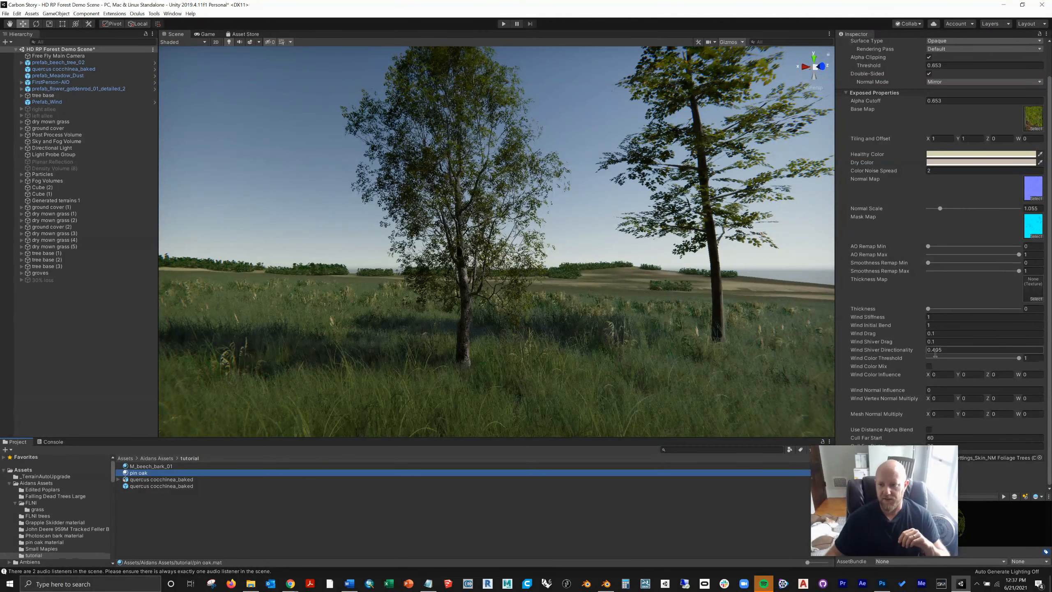
pyautogui.scroll(2, 934, 352)
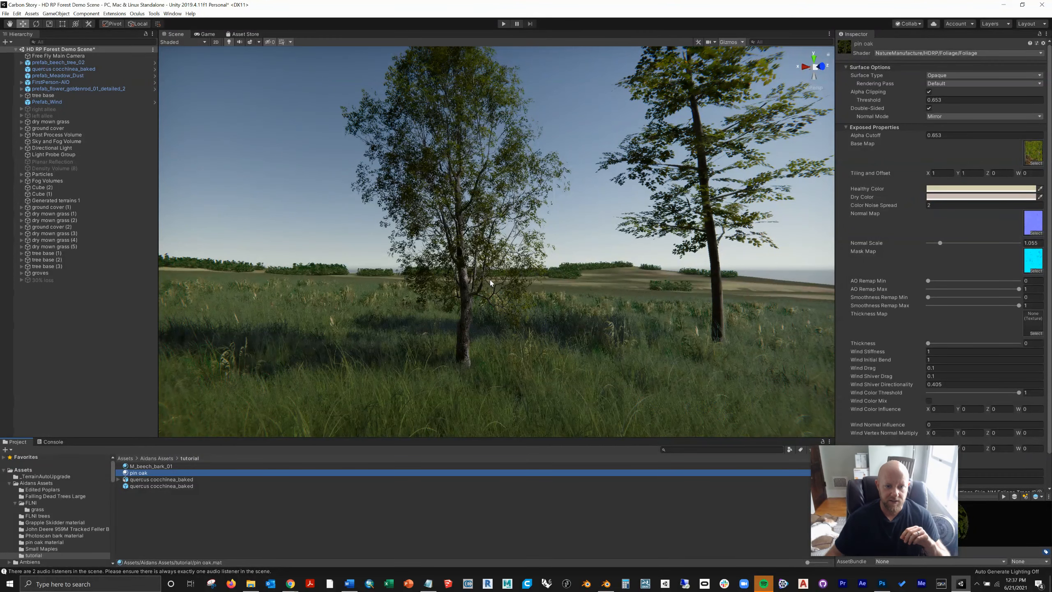
pyautogui.scroll(1, 489, 272)
pyautogui.scroll(2, 488, 269)
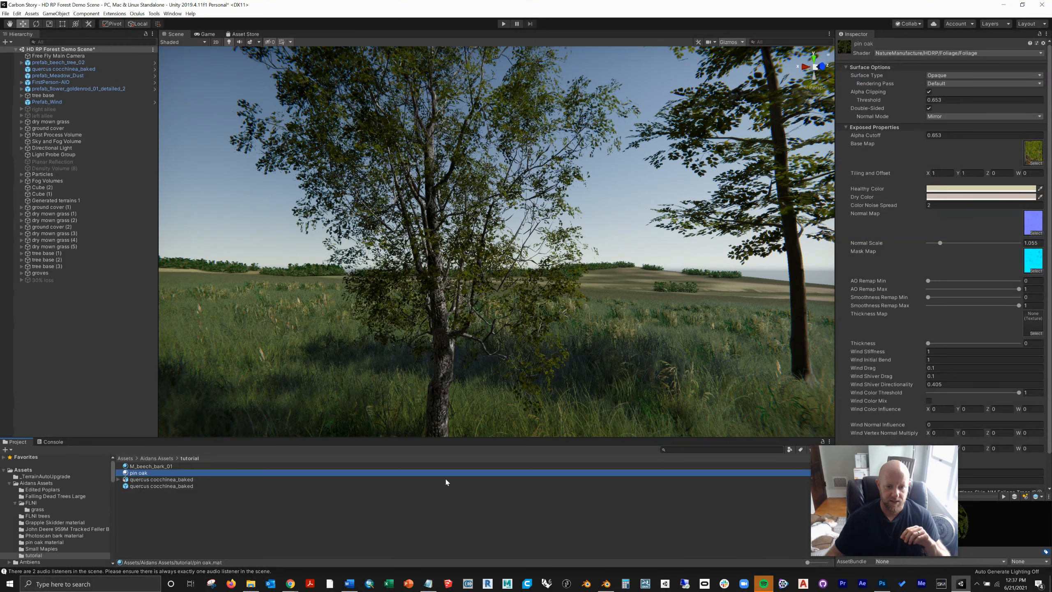
# Step: Switch to File Explorer and delete the PinOakTop_AO and PinOakTop_NORM files from the twigs_lowpoly textures folder
pyautogui.click(250, 584)
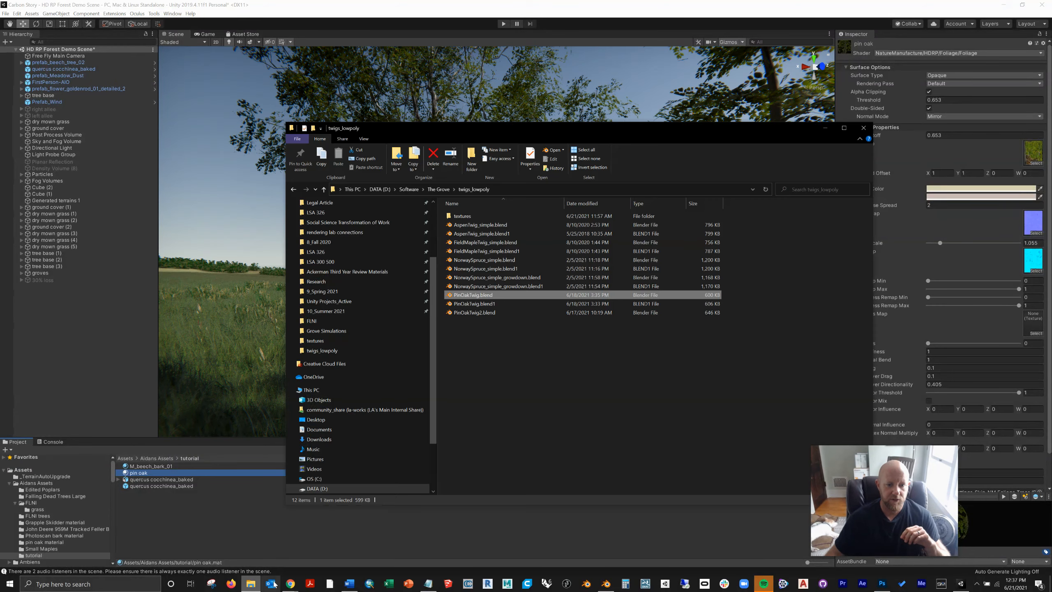
pyautogui.doubleClick(462, 216)
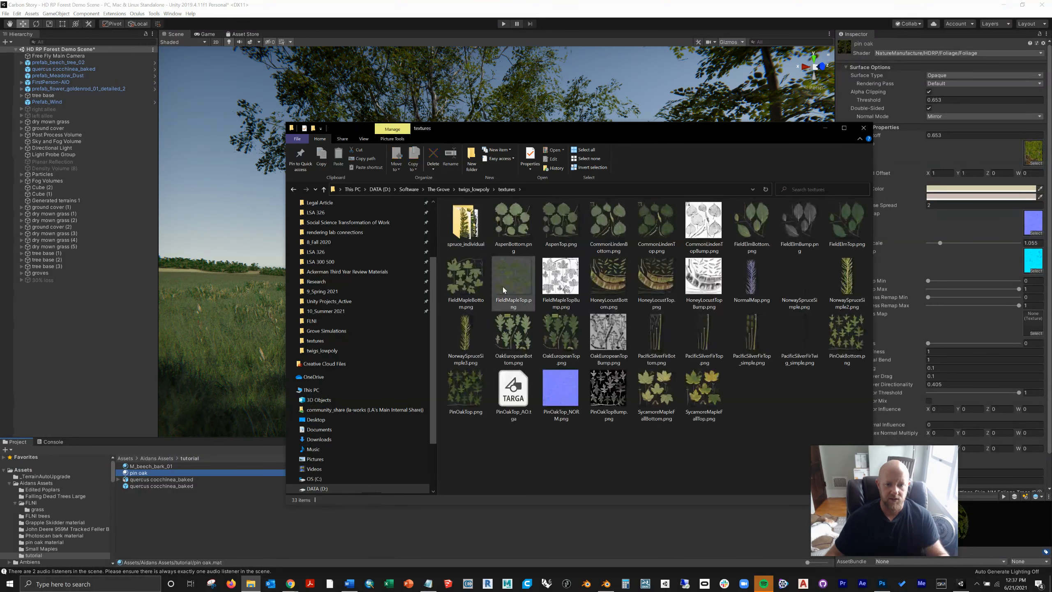
pyautogui.click(557, 395)
pyautogui.keyDown('ctrl'); pyautogui.click(519, 401); pyautogui.keyUp('ctrl')
pyautogui.press('Delete')
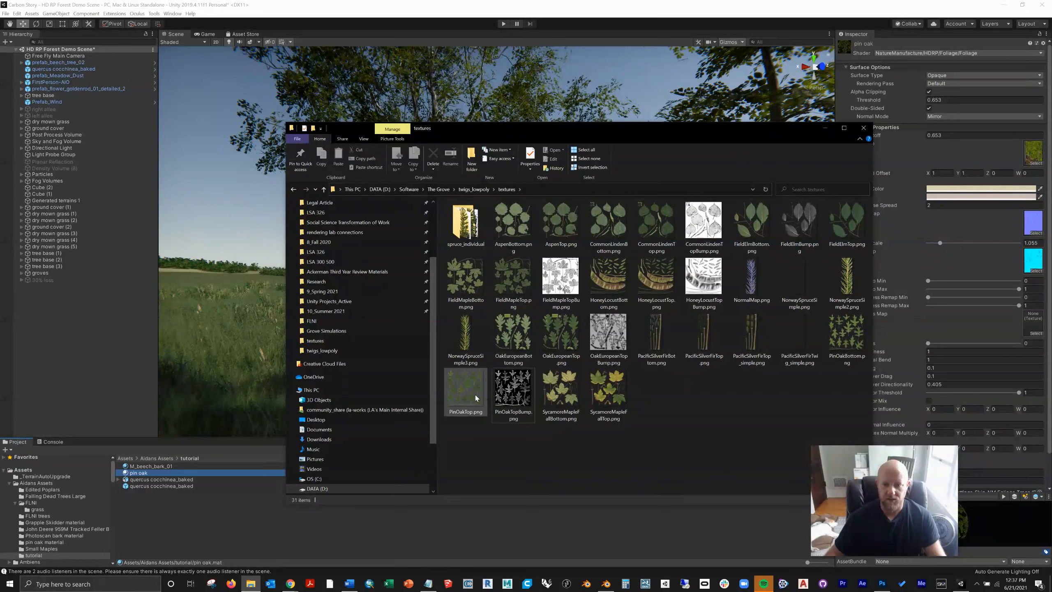
# Step: Import PinOakTop.png from the textures folder into Unity's tutorial folder and select the imported texture
pyautogui.click(464, 386)
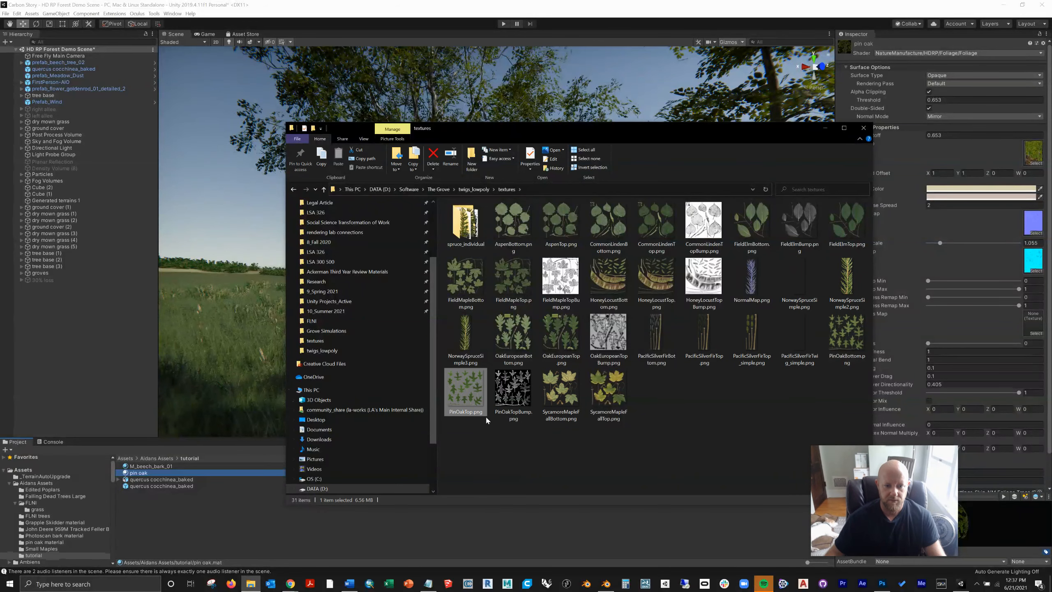
pyautogui.click(463, 532)
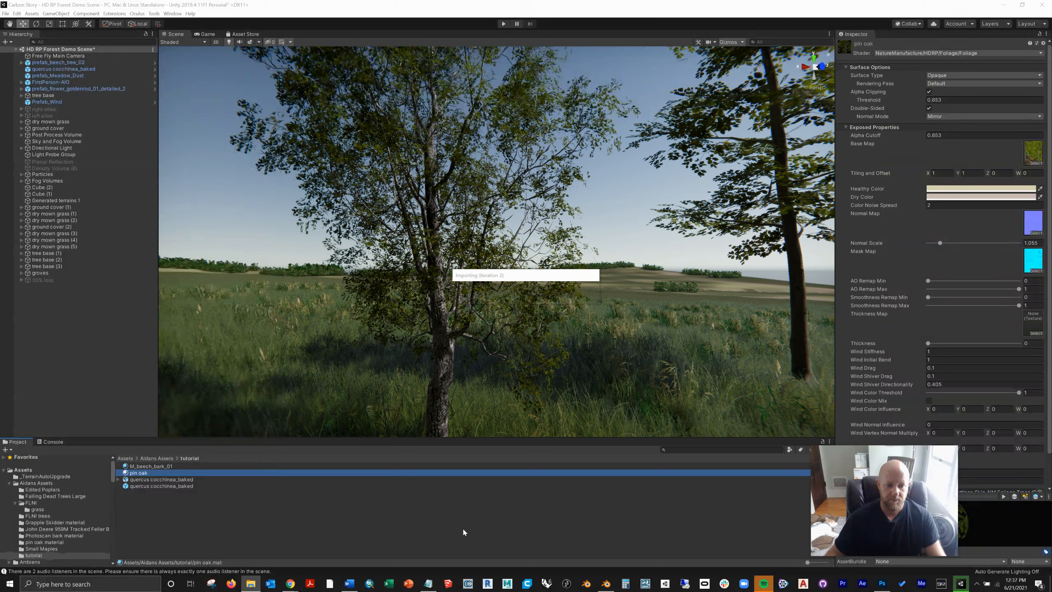
pyautogui.click(141, 479)
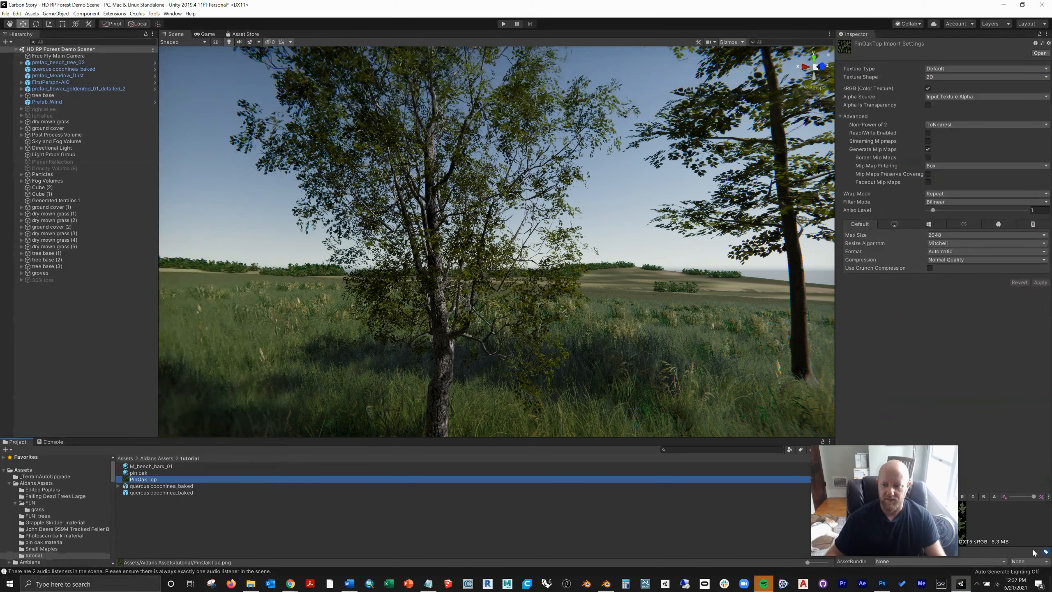
# Step: Assign the PinOakTop texture as the pin oak material's base map and inspect the oak's leaves up close and from afar
pyautogui.click(138, 472)
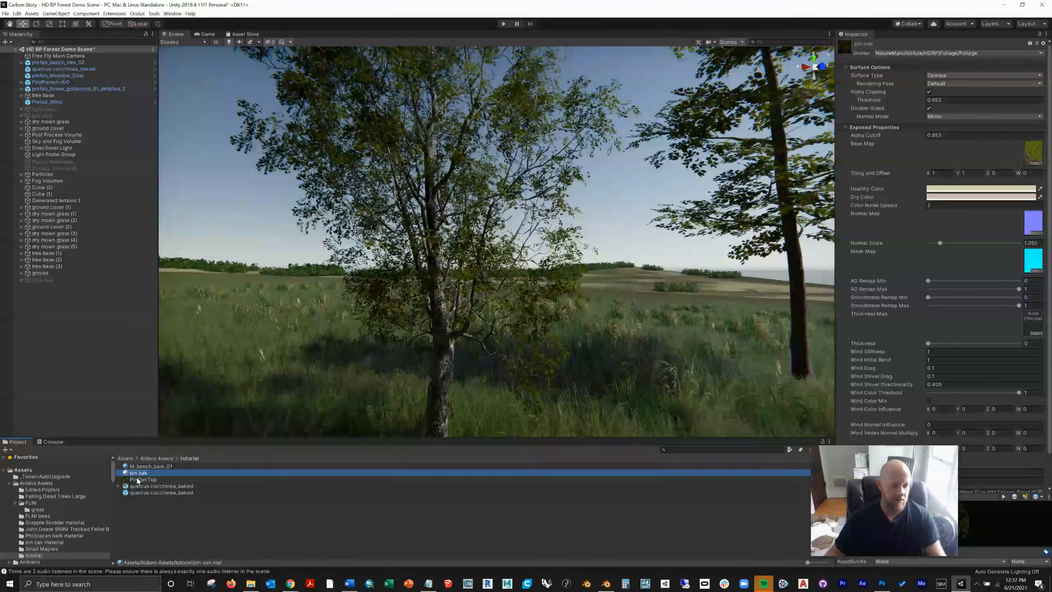
pyautogui.moveTo(138, 480); pyautogui.dragTo(1035, 153)
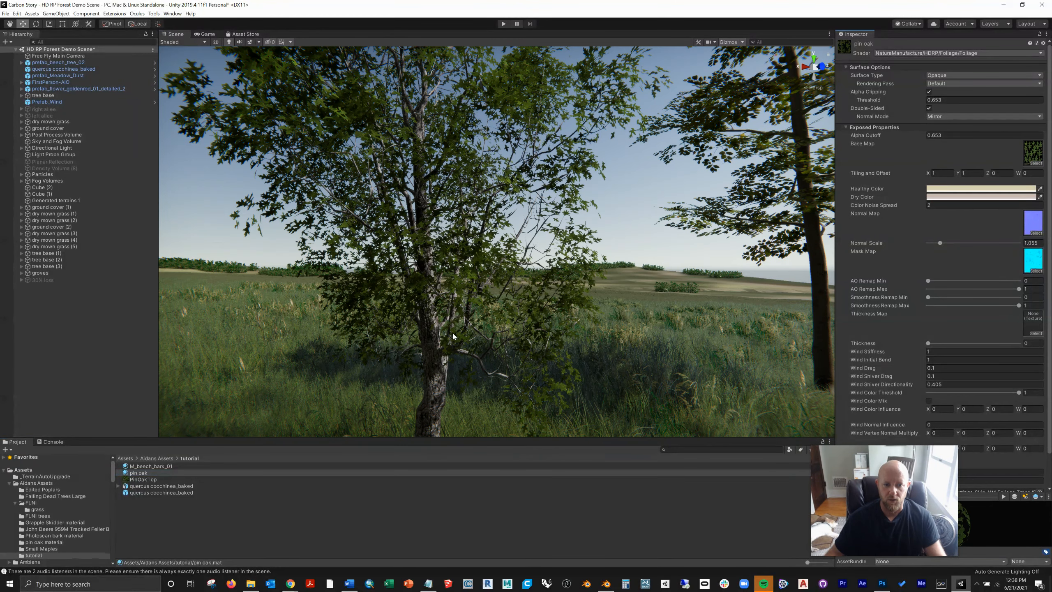
pyautogui.scroll(5, 498, 343)
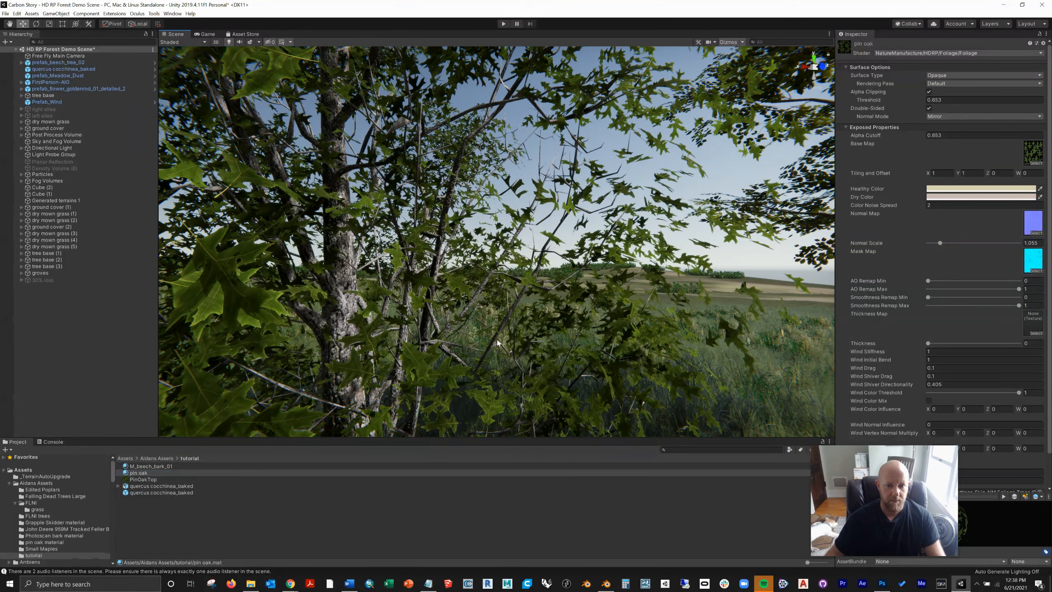
pyautogui.moveTo(498, 343); pyautogui.dragTo(456, 342, button='right')
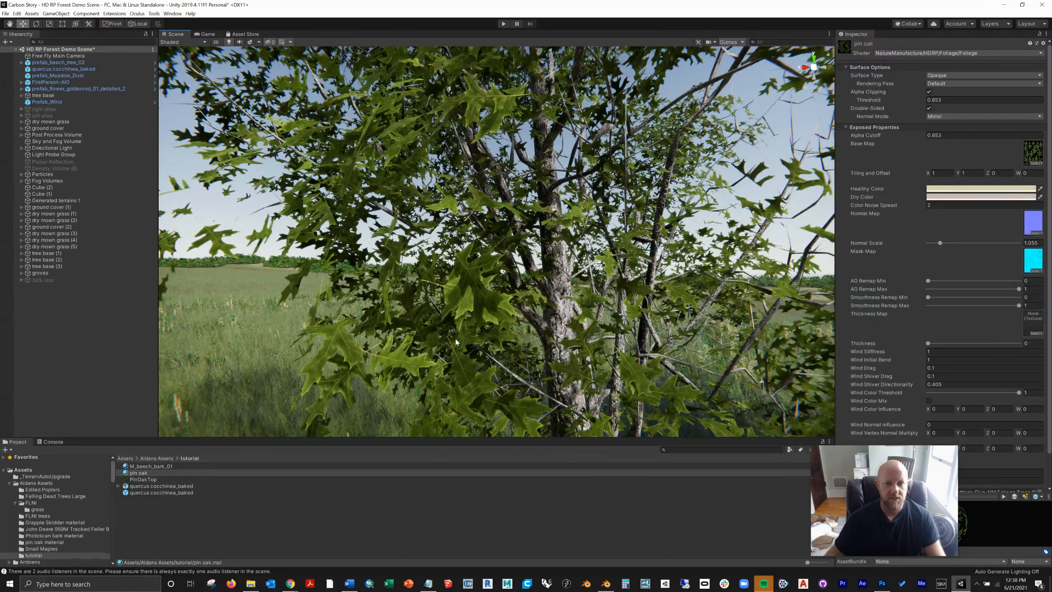
pyautogui.scroll(-5, 456, 339)
pyautogui.moveTo(586, 229); pyautogui.dragTo(588, 225, button='right')
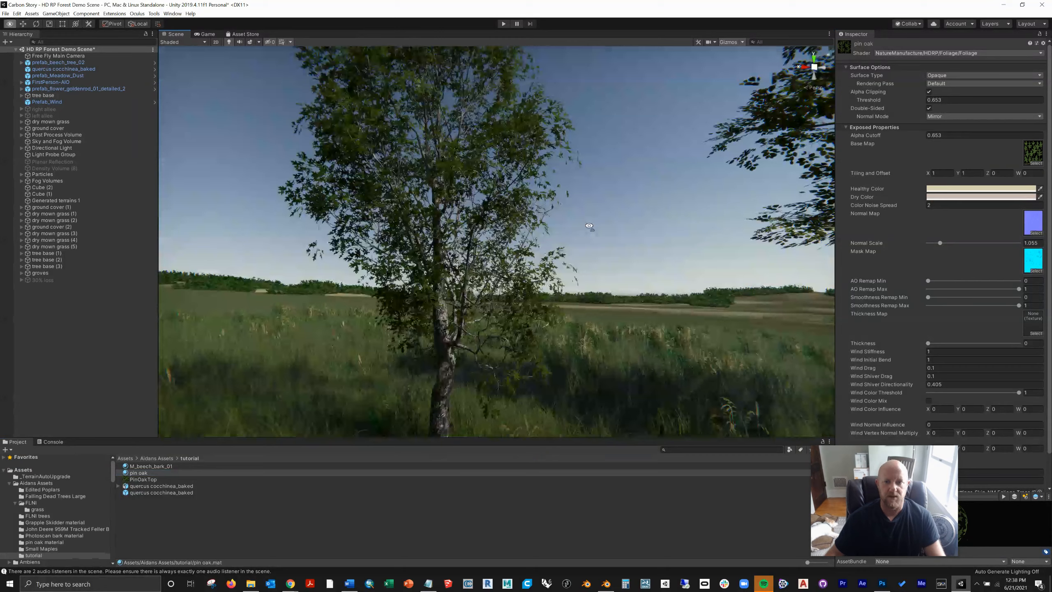
pyautogui.scroll(-6, 475, 354)
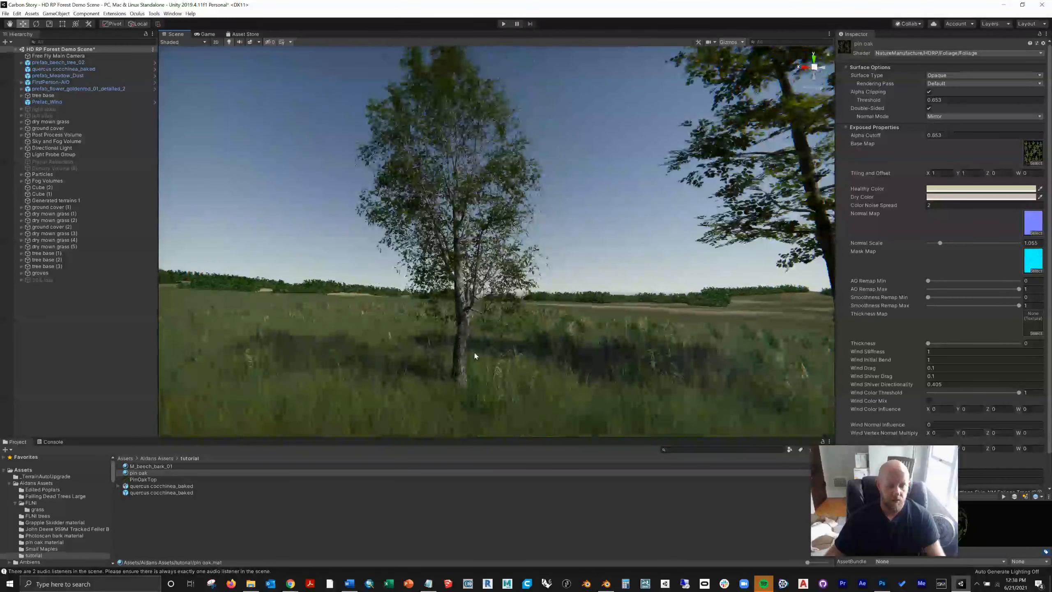
# Step: Enable Mip Maps Preserve Coverage in the PinOakTop texture's import settings and apply the change
pyautogui.click(152, 479)
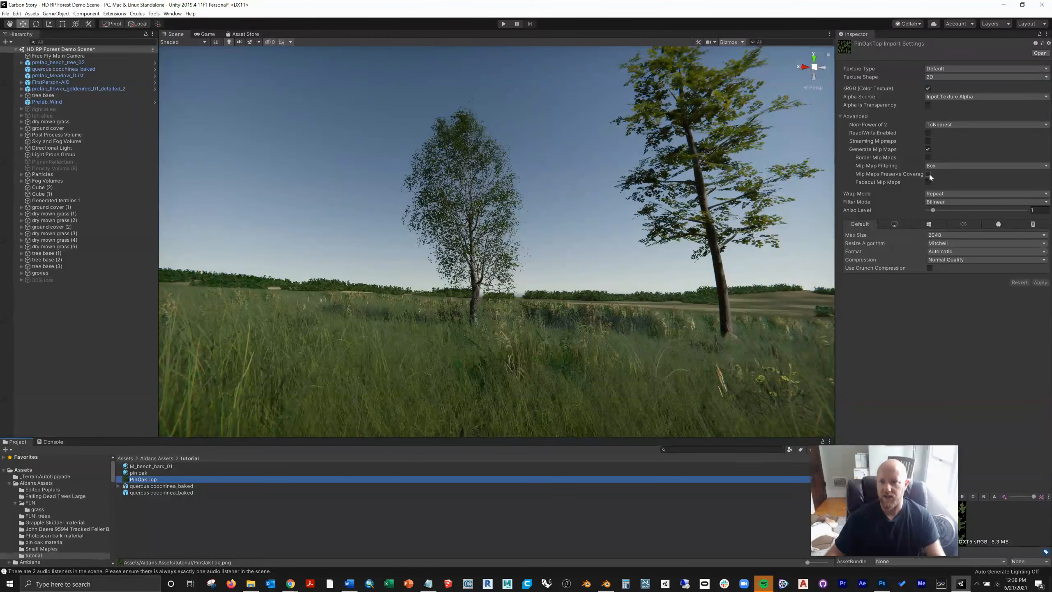
pyautogui.click(927, 175)
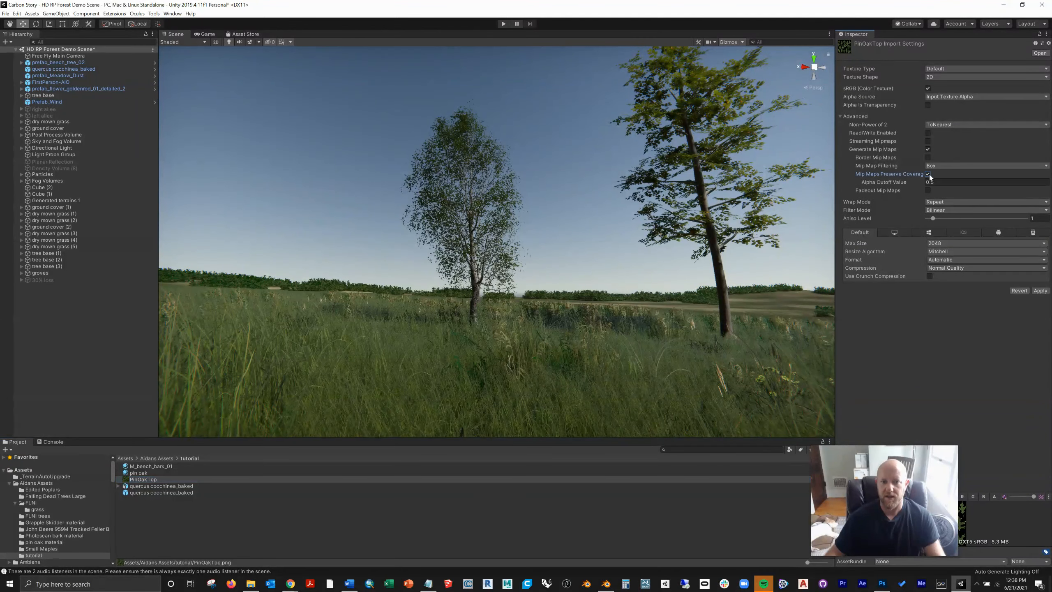
pyautogui.click(191, 487)
pyautogui.click(515, 305)
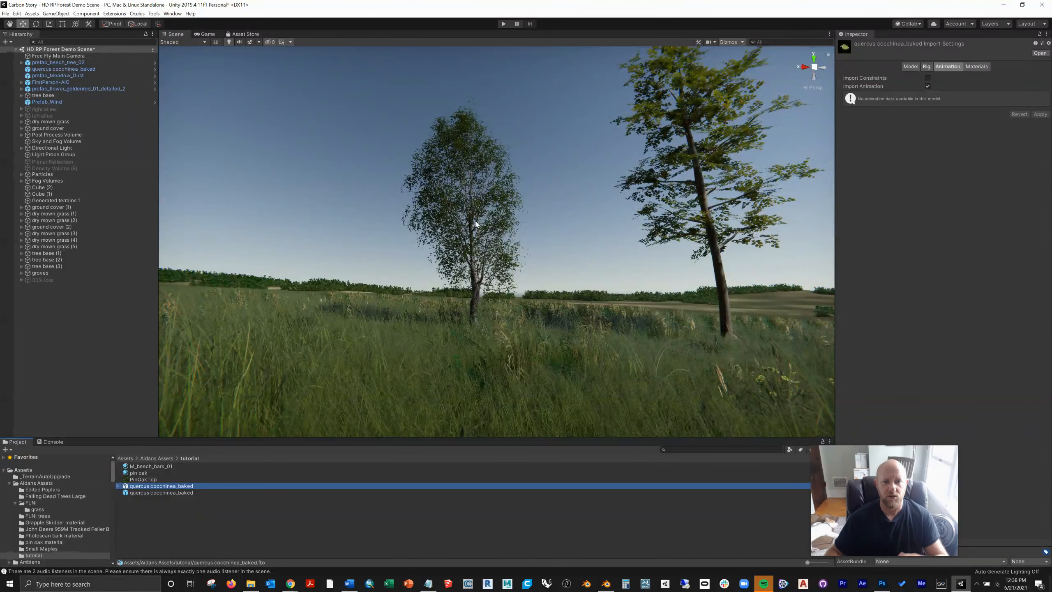
# Step: Set the PinOakTop texture's mip map Alpha Cutoff Value to 0.1 and apply the import settings
pyautogui.click(142, 479)
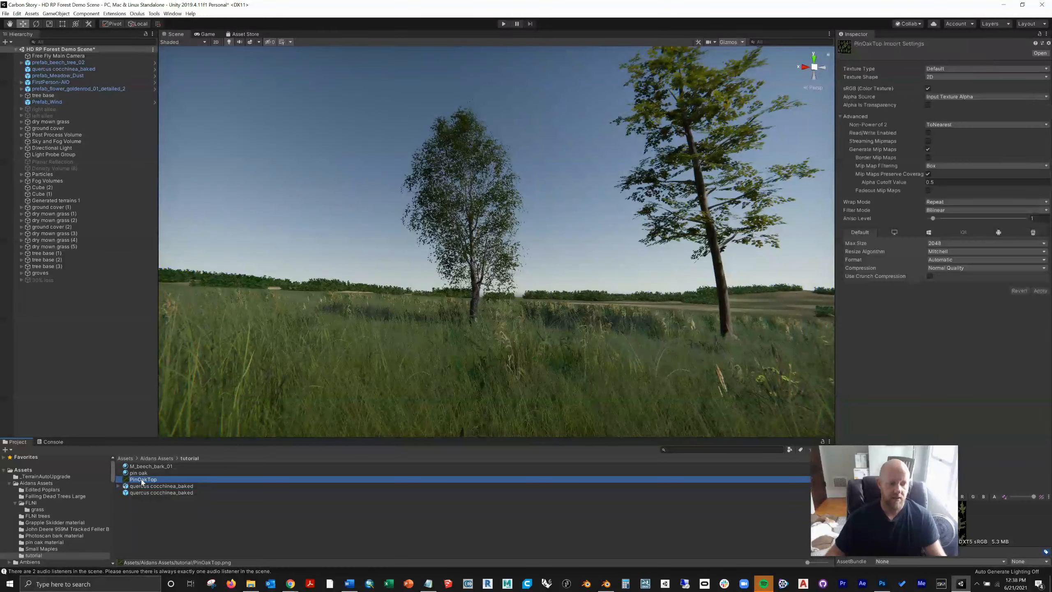
pyautogui.click(947, 183)
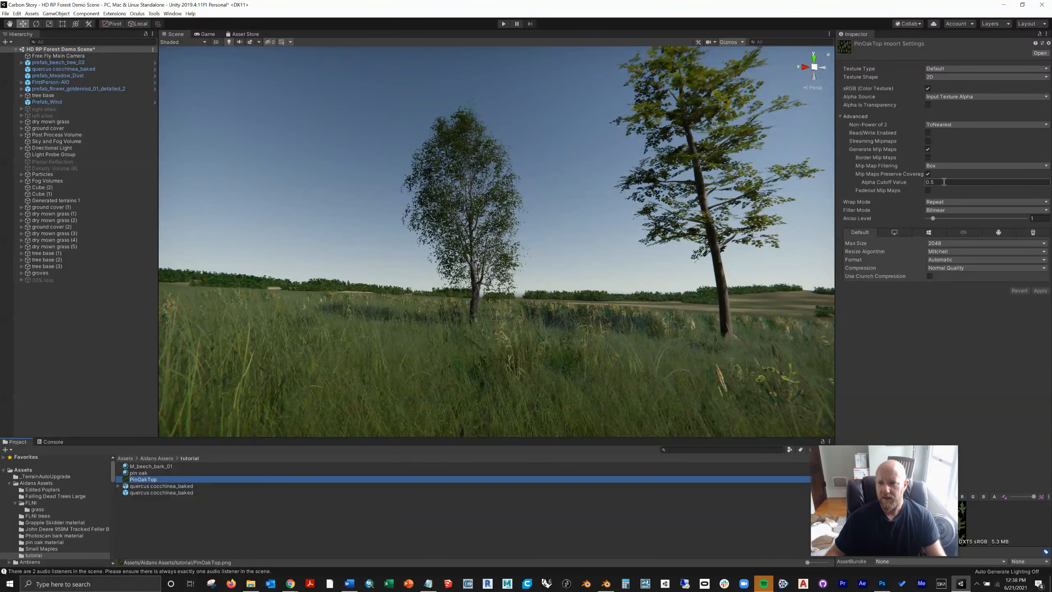
pyautogui.write('.1')
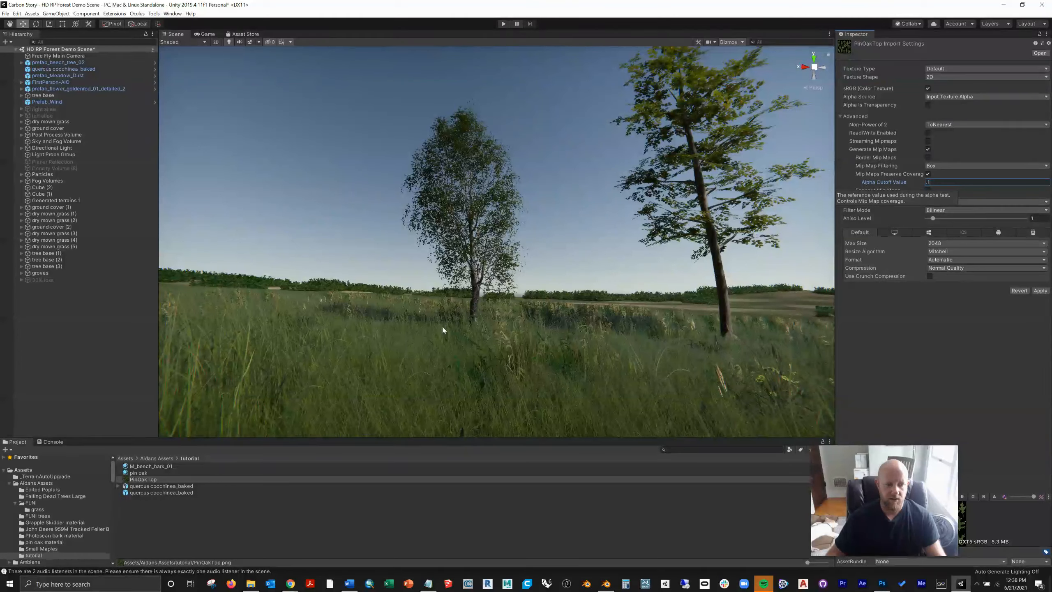
pyautogui.click(149, 488)
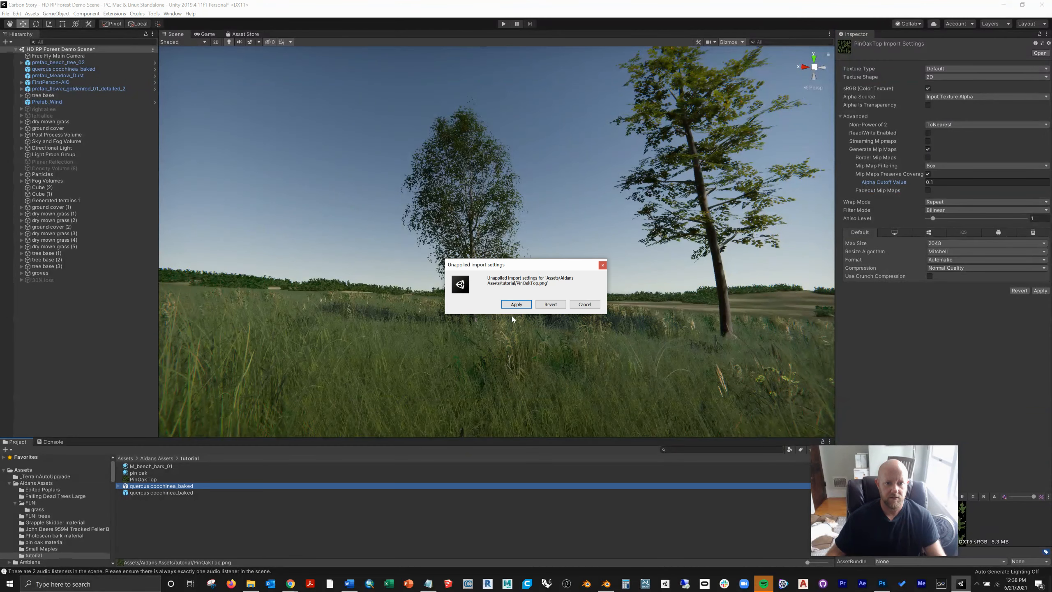
pyautogui.click(515, 303)
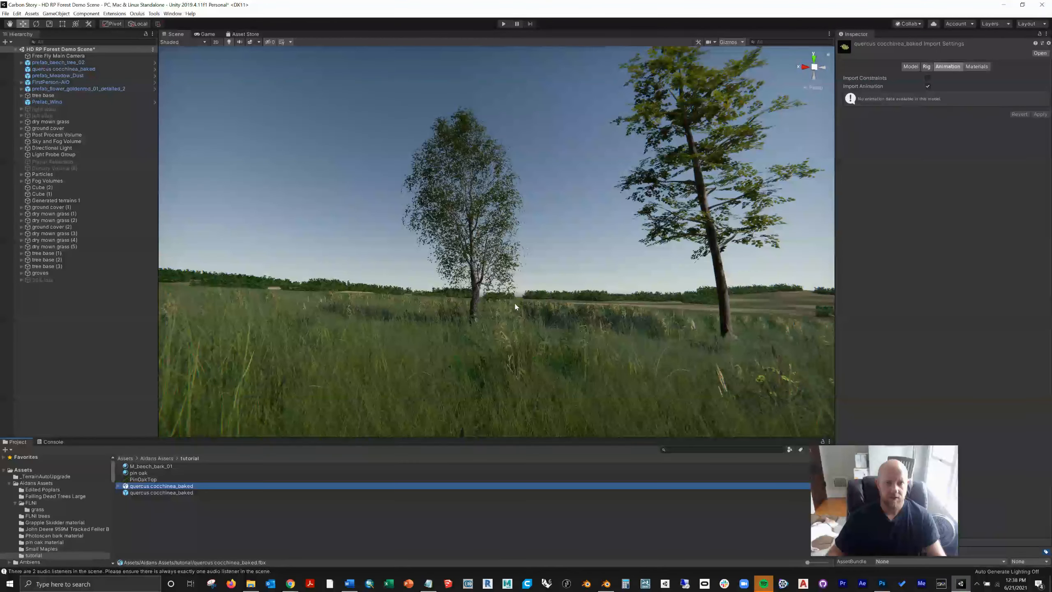
# Step: Set the PinOakTop texture's Alpha Cutoff Value to 1, apply the import settings, and check the oak's foliage up close and at distance
pyautogui.click(149, 480)
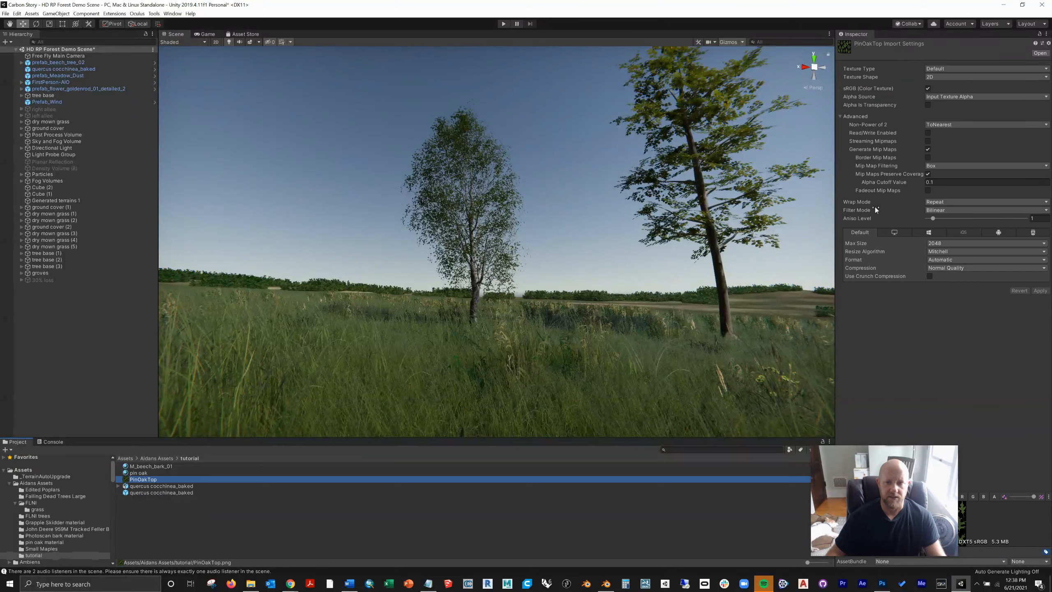
pyautogui.click(916, 184)
pyautogui.write('1')
pyautogui.click(197, 487)
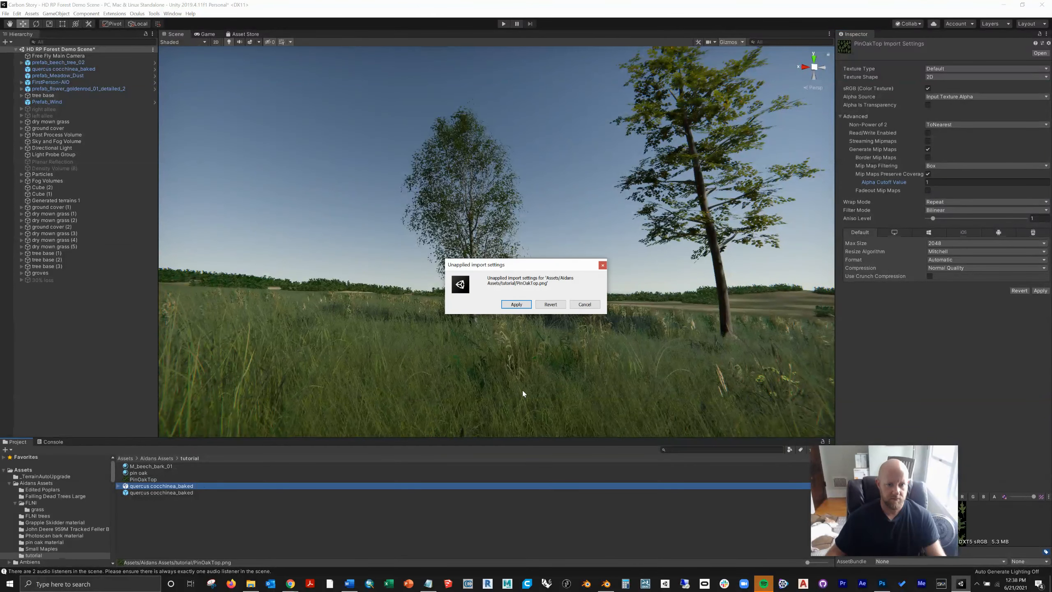
pyautogui.click(518, 305)
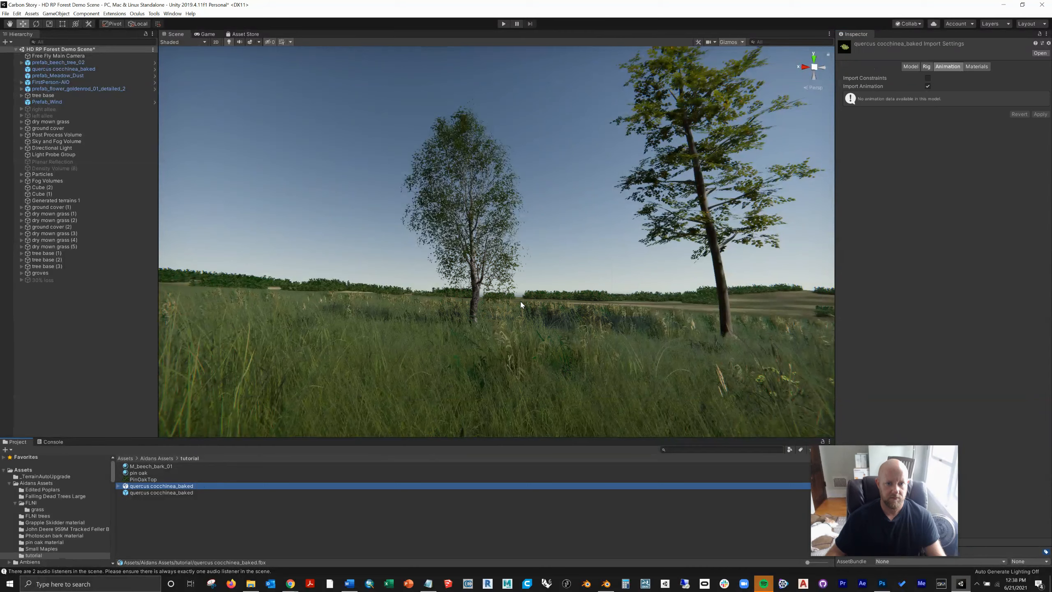
pyautogui.scroll(8, 462, 239)
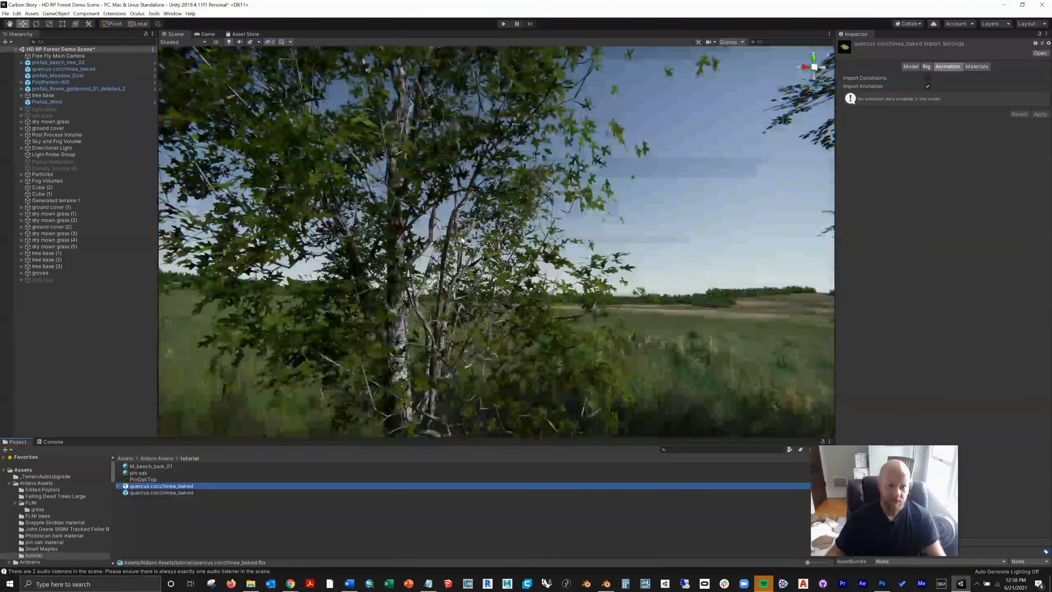
pyautogui.scroll(-10, 462, 239)
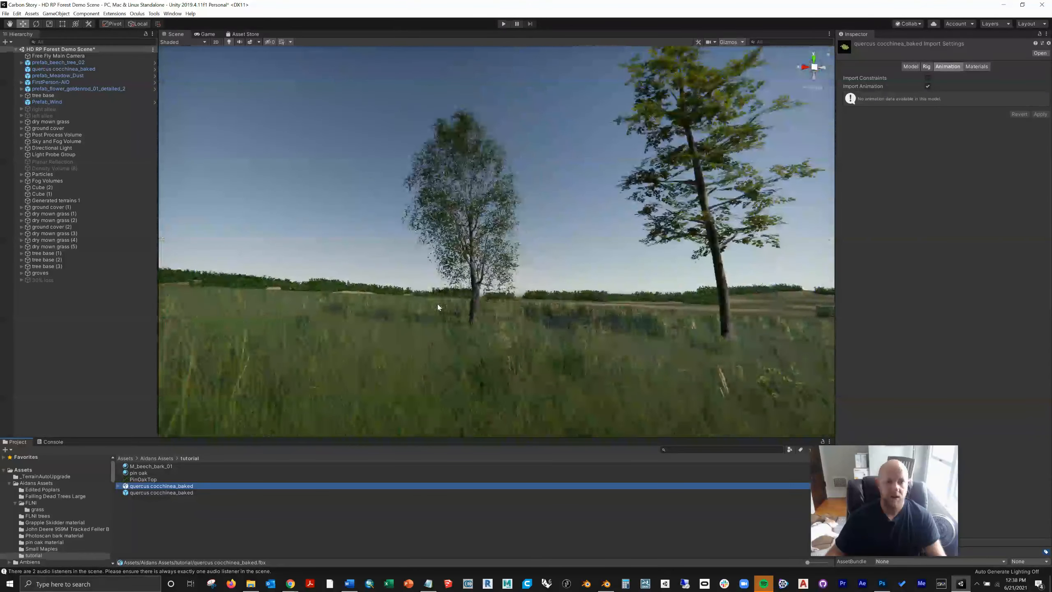
pyautogui.scroll(8, 443, 297)
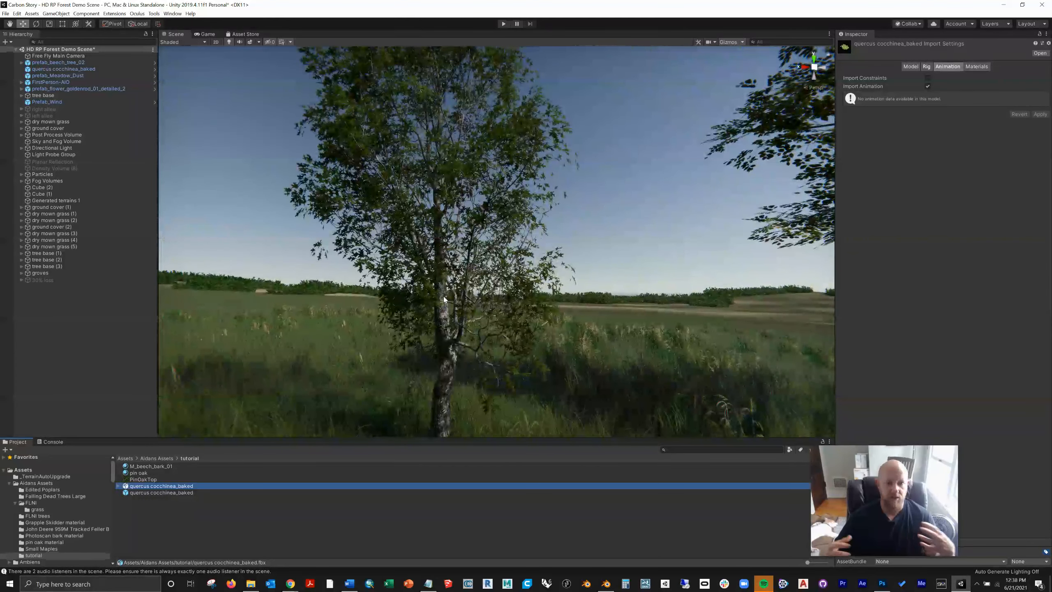
# Step: Select the pin oak material and compare the oak's foliage with the neighbouring tree from several angles and distances
pyautogui.click(138, 473)
pyautogui.scroll(6, 382, 271)
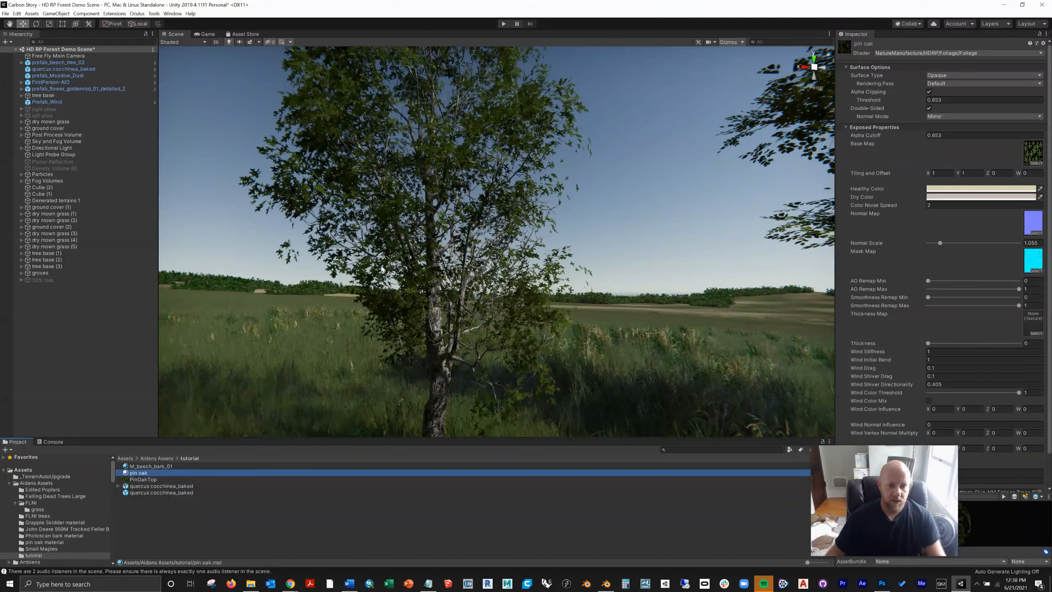
pyautogui.moveTo(382, 272); pyautogui.dragTo(564, 322, button='right')
pyautogui.scroll(-6, 438, 332)
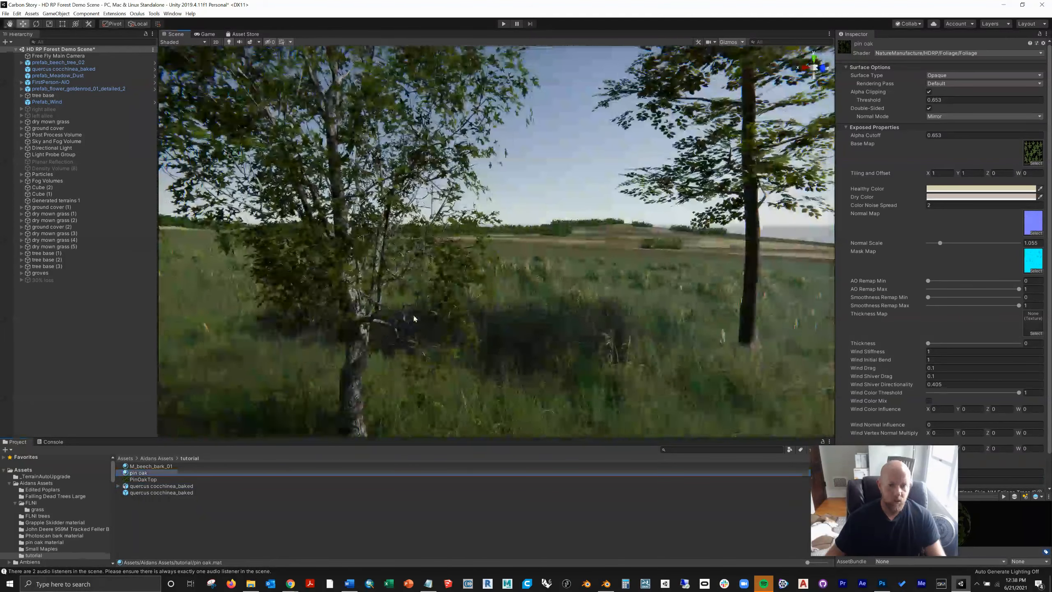
pyautogui.moveTo(418, 289); pyautogui.dragTo(432, 312, button='middle')
pyautogui.moveTo(432, 311); pyautogui.dragTo(436, 262, button='right')
pyautogui.moveTo(436, 262); pyautogui.dragTo(439, 260, button='middle')
pyautogui.moveTo(439, 260); pyautogui.dragTo(435, 251, button='right')
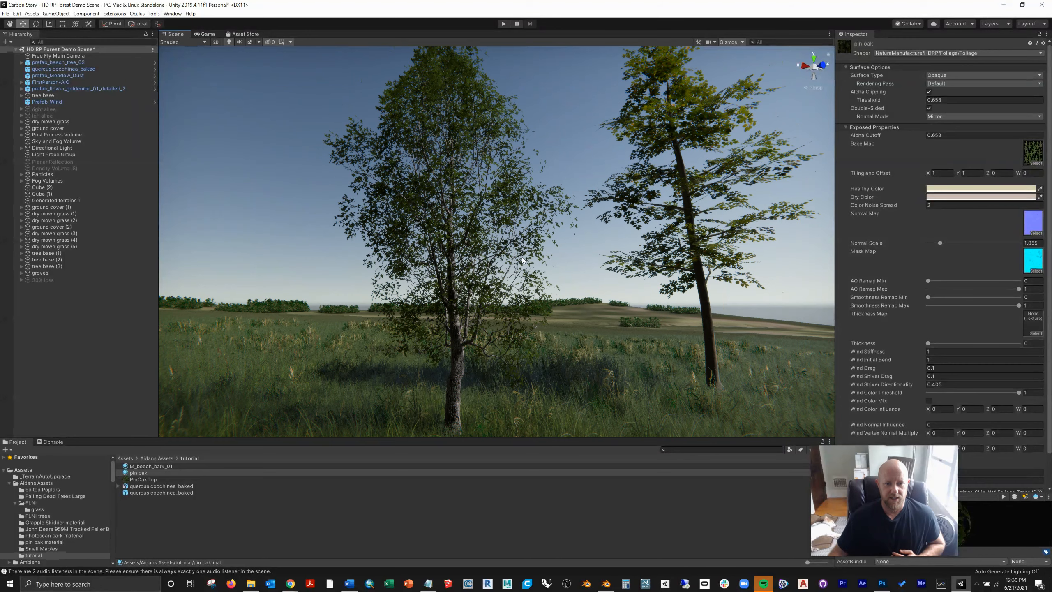
pyautogui.scroll(-3, 513, 275)
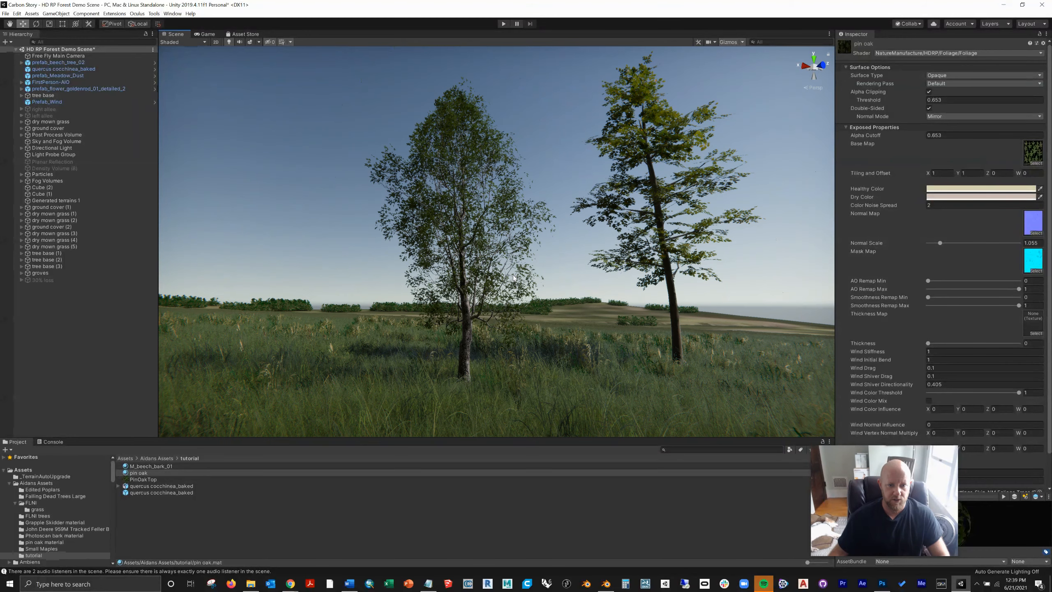
pyautogui.moveTo(513, 275); pyautogui.dragTo(507, 278, button='middle')
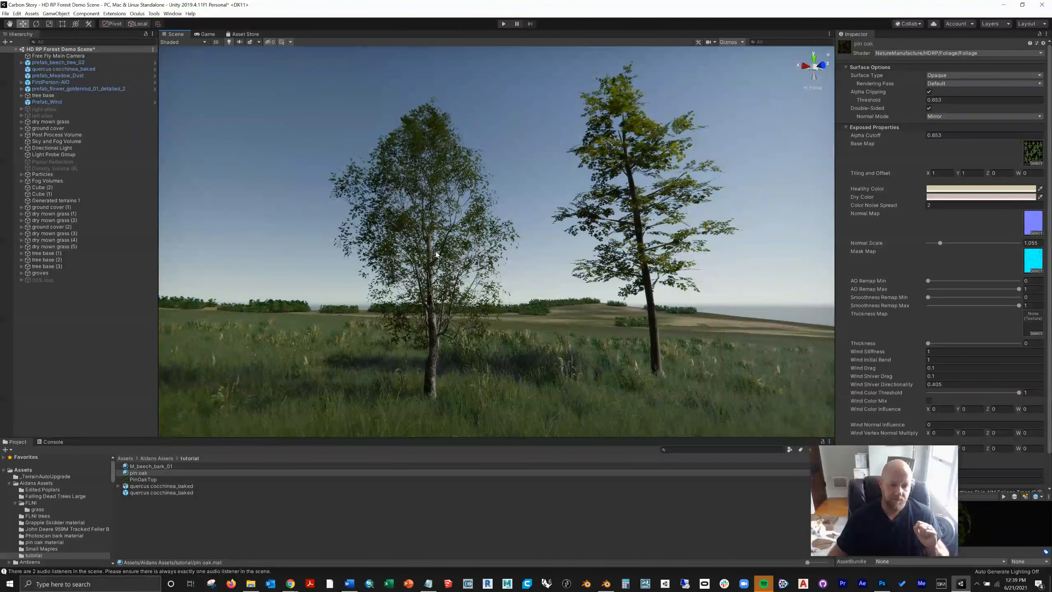
pyautogui.scroll(2, 486, 233)
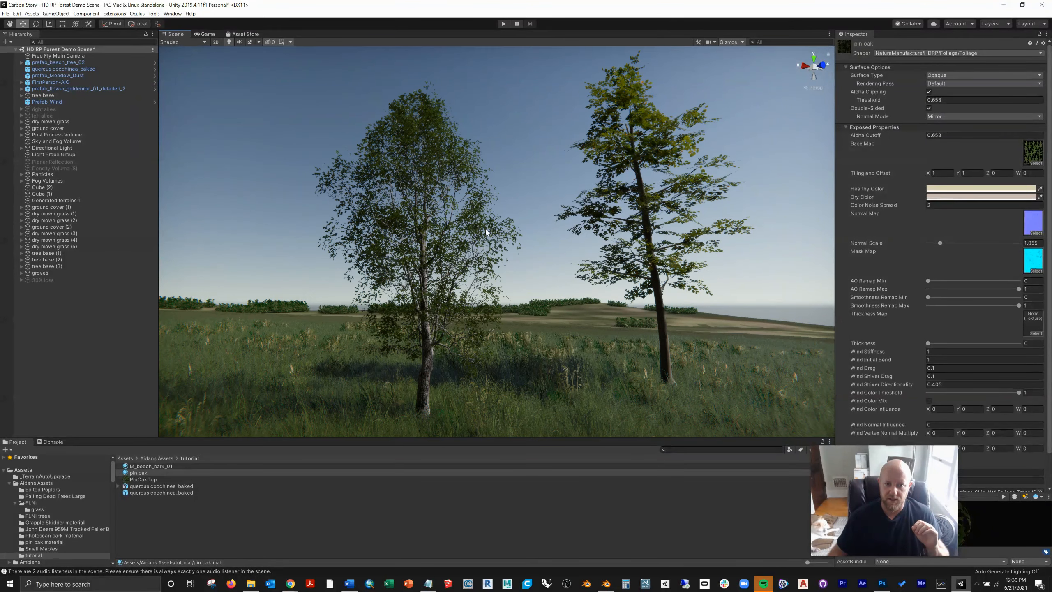
pyautogui.scroll(3, 486, 232)
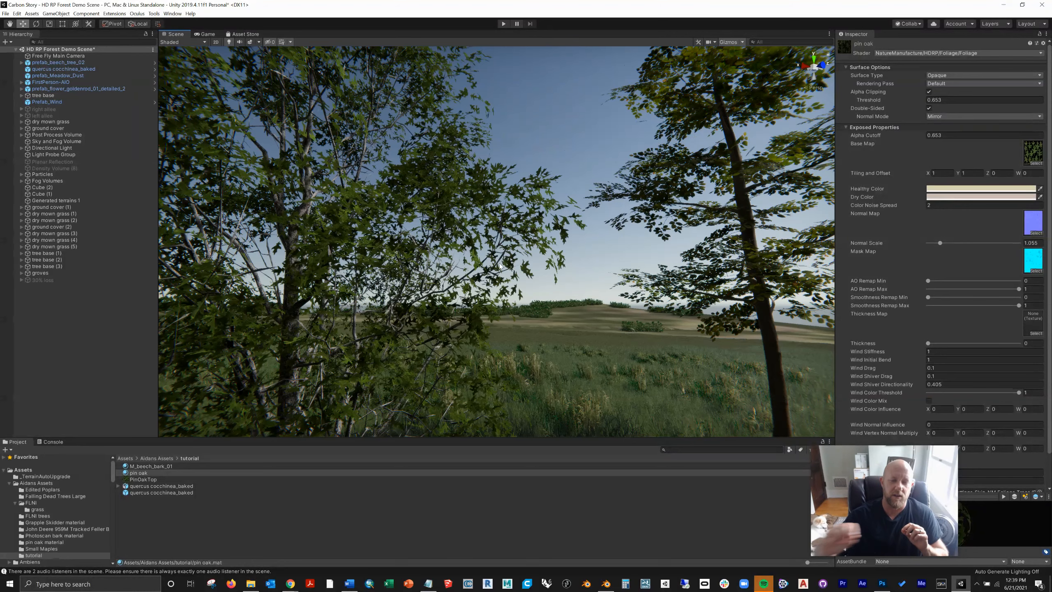
pyautogui.scroll(-4, 482, 299)
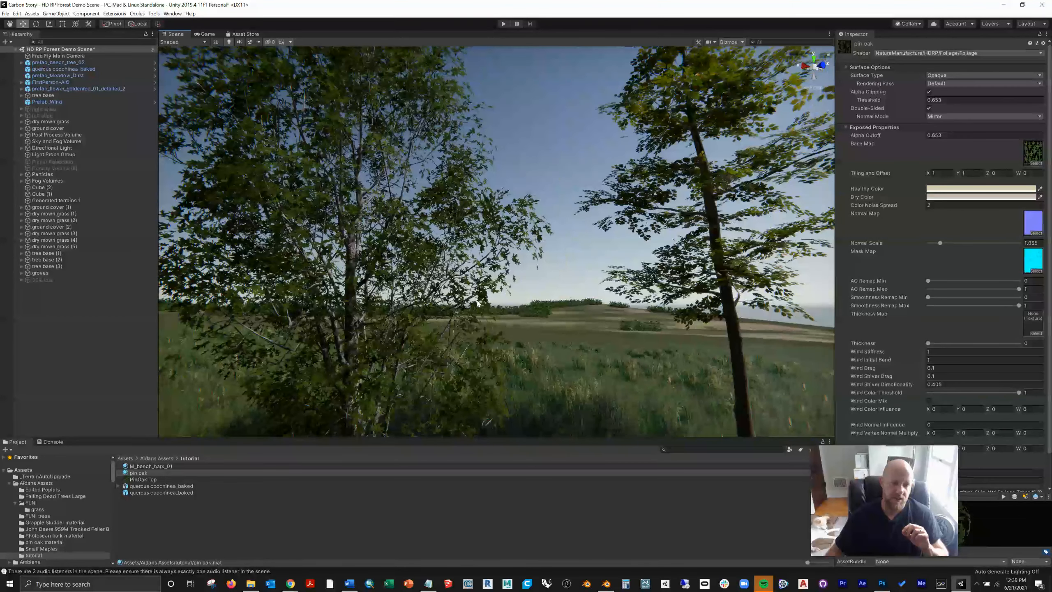
pyautogui.scroll(-3, 479, 304)
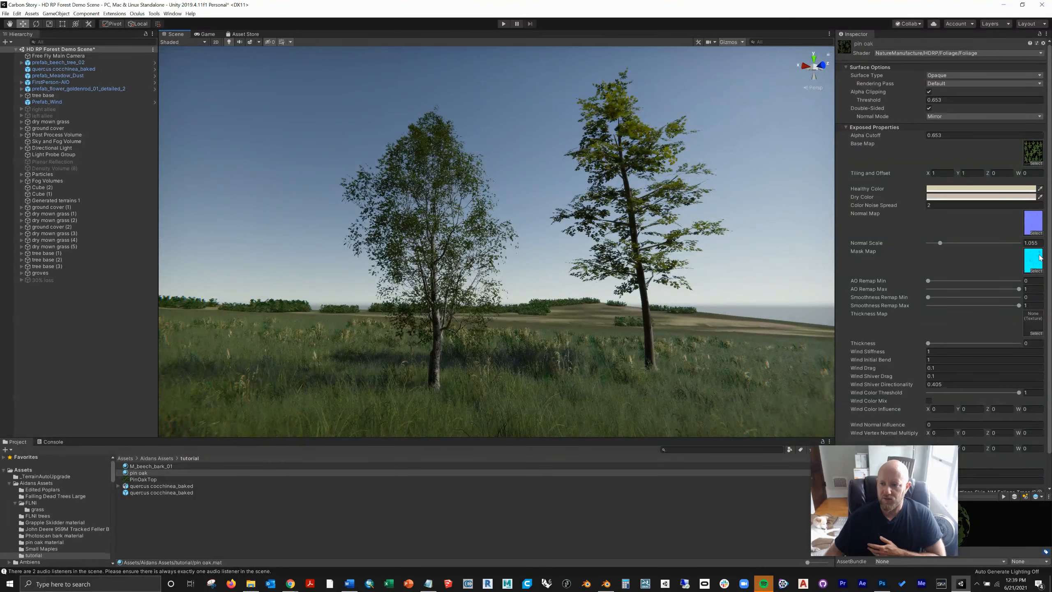
# Step: Open the pin oak material's T_beech_atlas_N normal map in Photoshop to examine it, close it, and return to Unity
pyautogui.click(1035, 229)
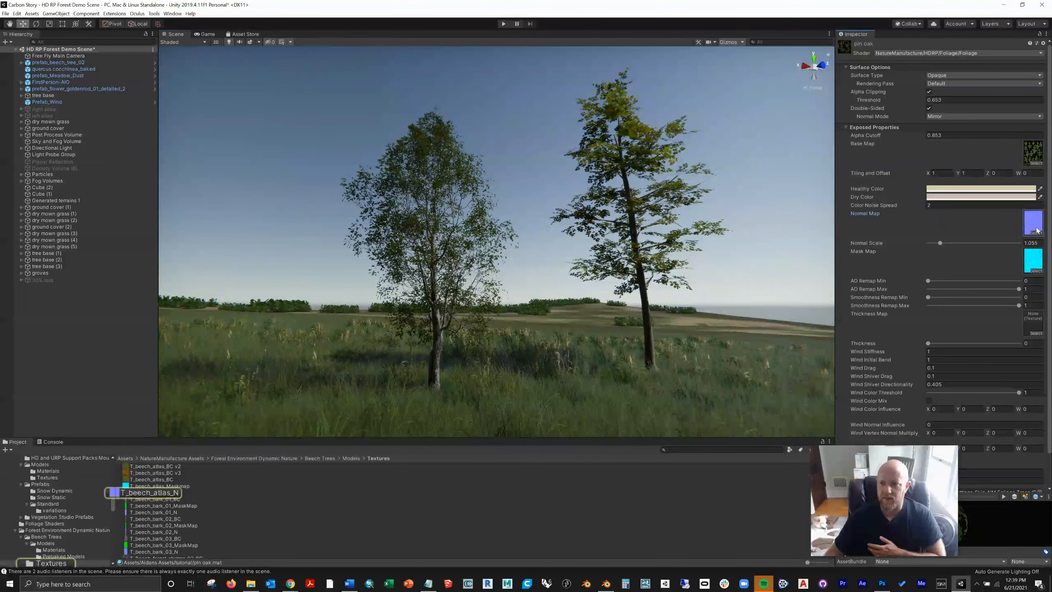
pyautogui.doubleClick(125, 494)
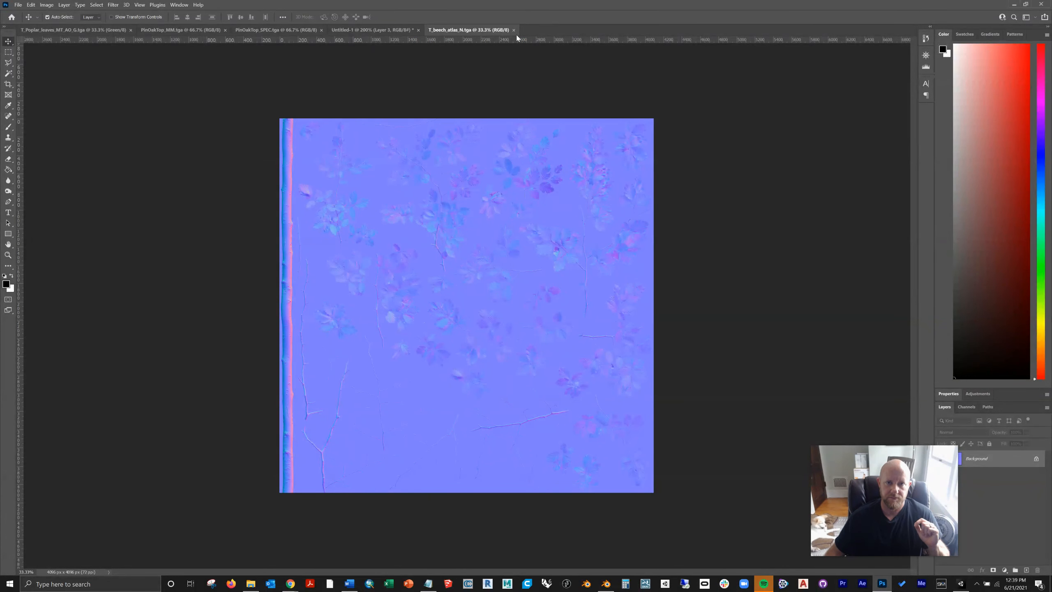
pyautogui.hotkey('ctrl', 'w')
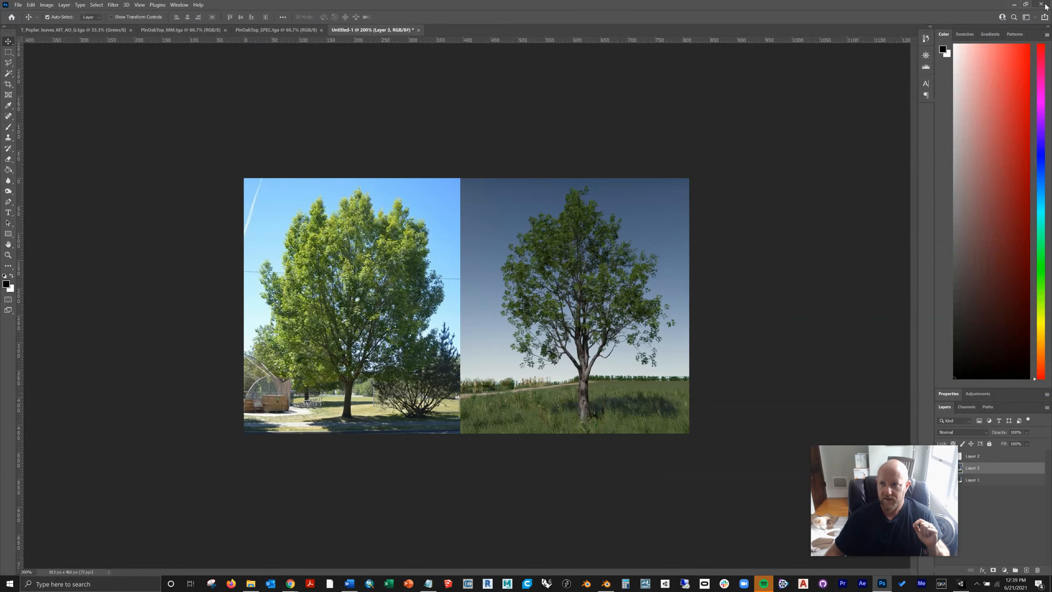
pyautogui.click(959, 584)
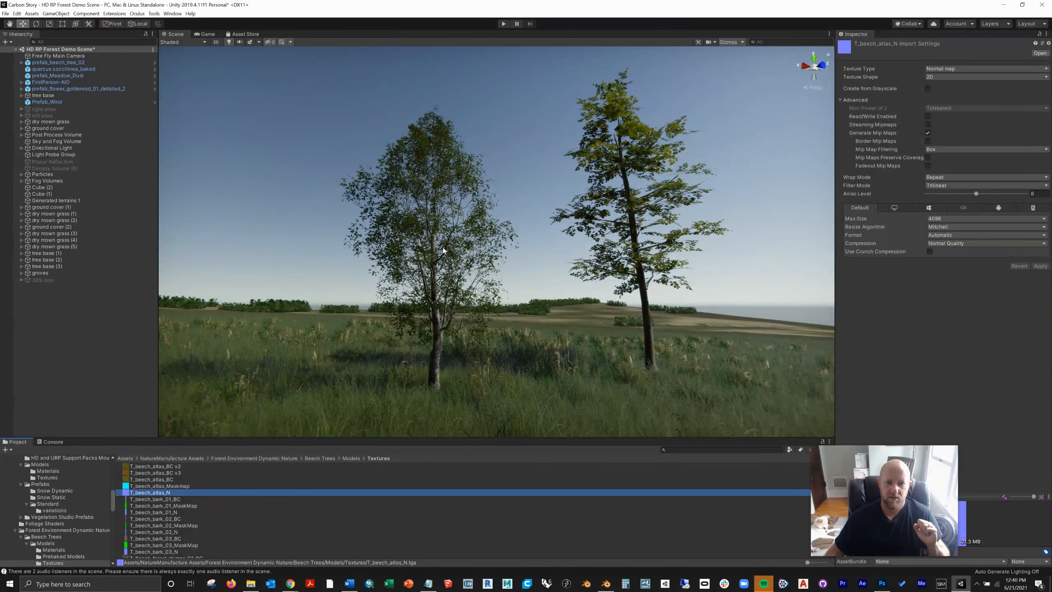
# Step: Reselect the pin oak material in the tutorial folder and launch ShaderMap
pyautogui.scroll(5, 467, 269)
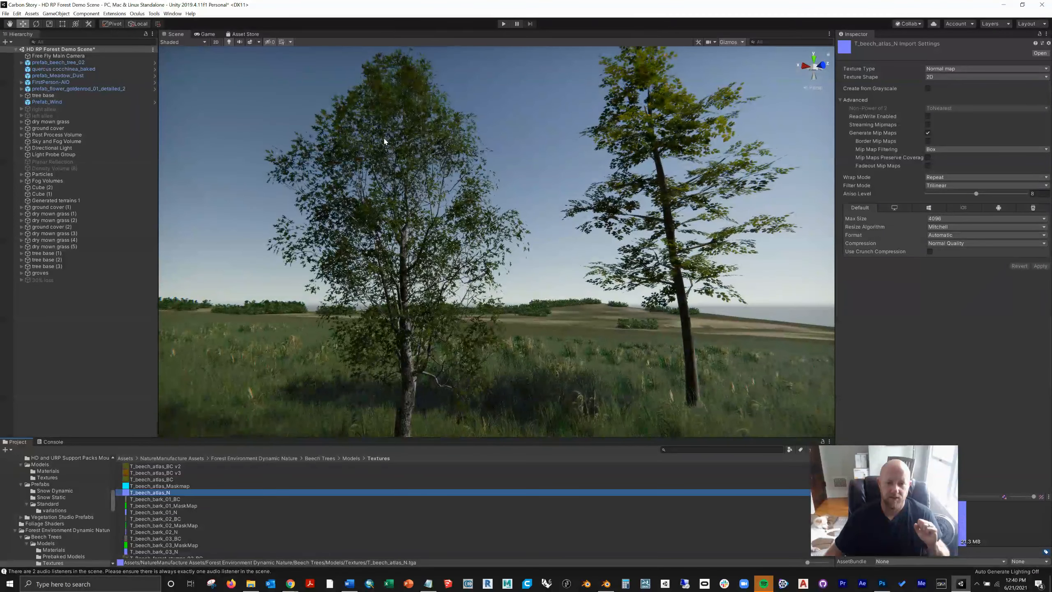
pyautogui.scroll(10, 103, 484)
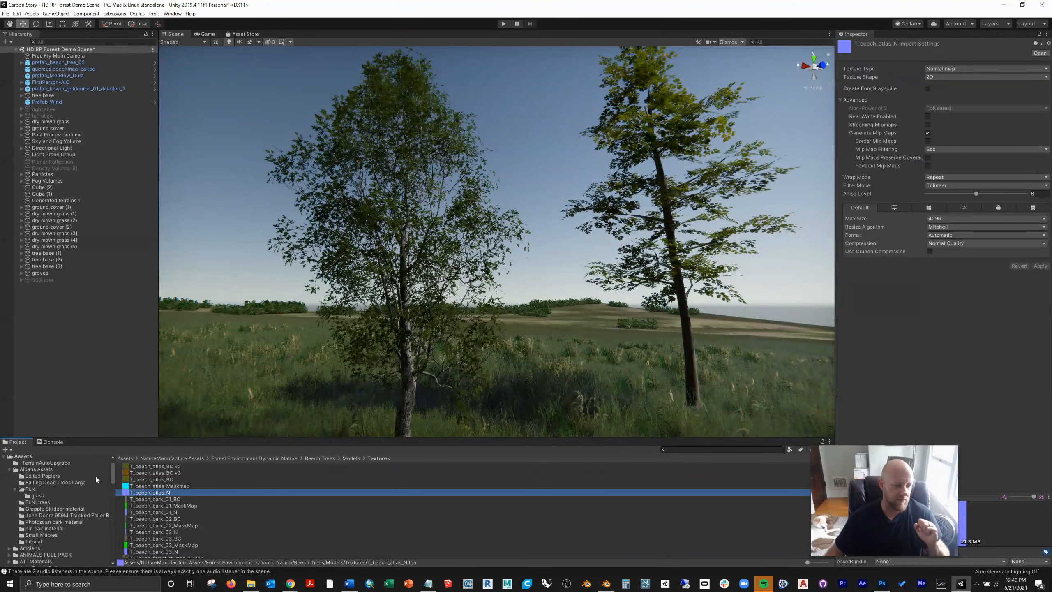
pyautogui.click(34, 541)
pyautogui.click(153, 473)
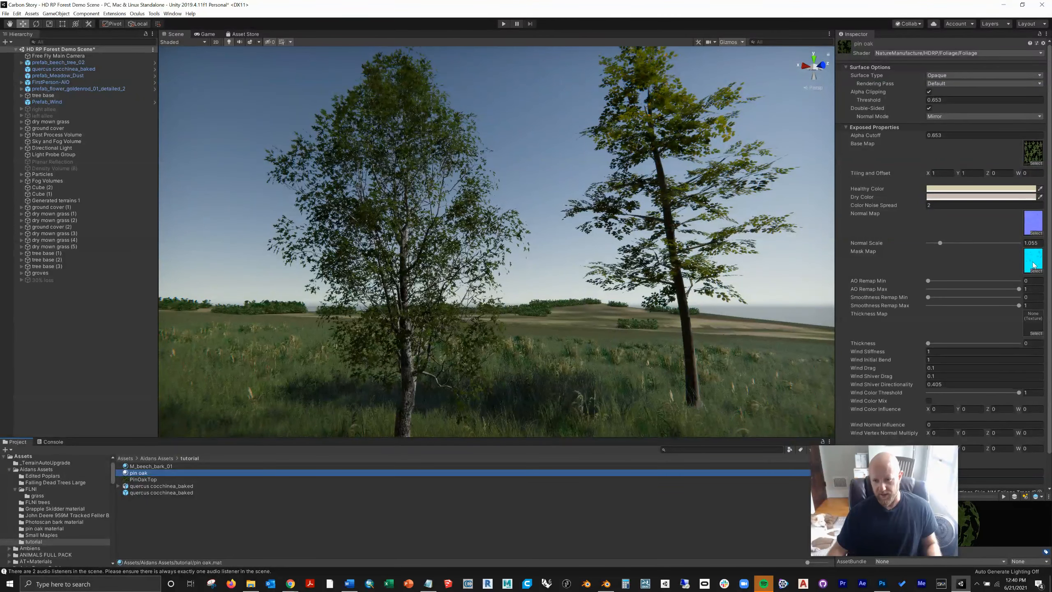
pyautogui.click(941, 584)
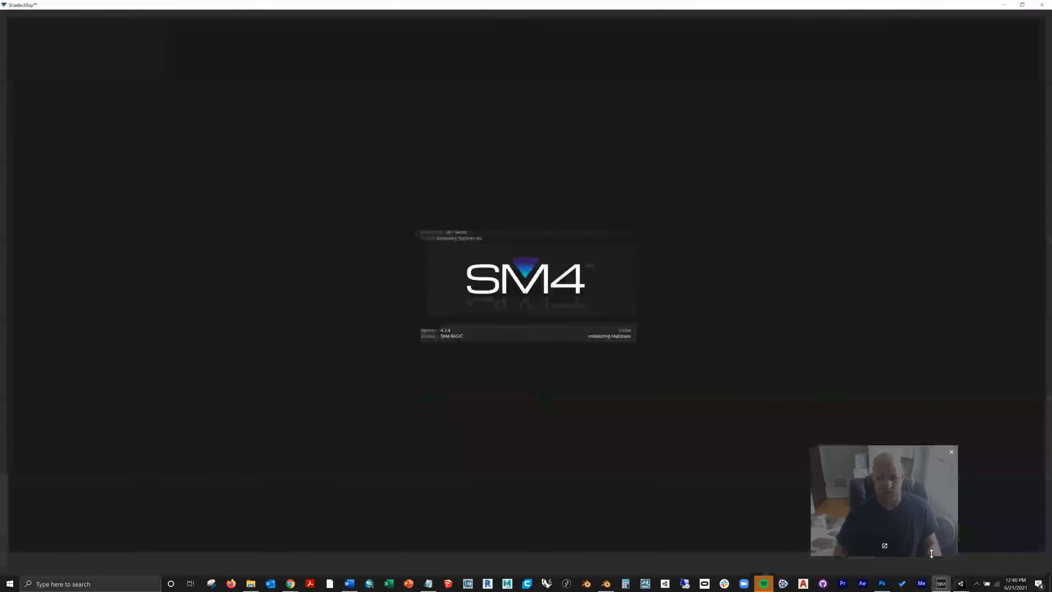
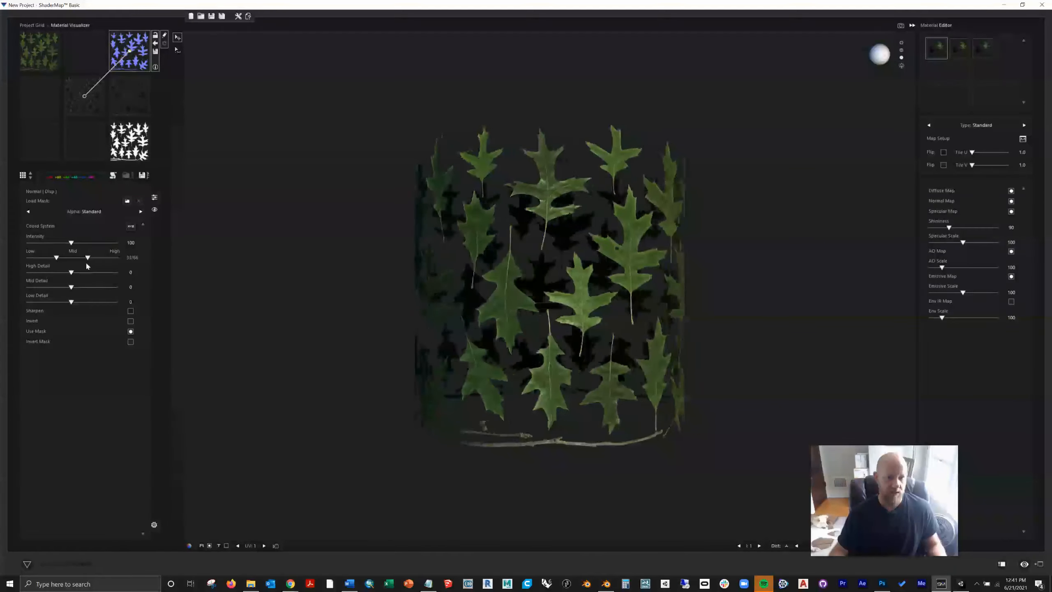
# Step: Set the leaf normal map's intensity to 116 and test its Invert option, leaving it off
pyautogui.moveTo(72, 243); pyautogui.dragTo(150, 246)
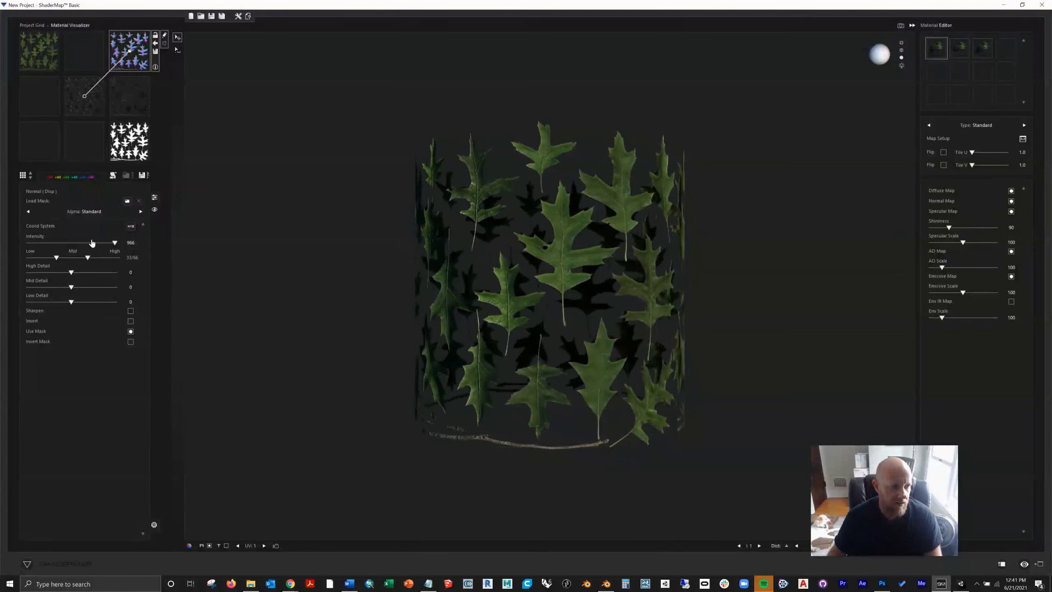
pyautogui.moveTo(116, 250); pyautogui.dragTo(72, 251)
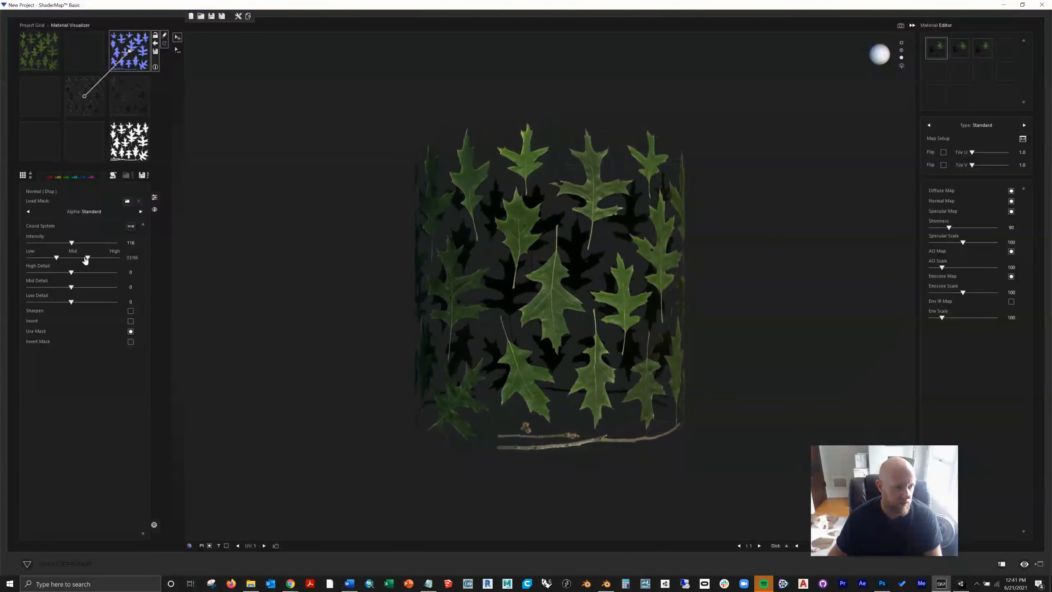
pyautogui.moveTo(87, 257)
pyautogui.mouseDown()
pyautogui.moveTo(124, 258)
pyautogui.moveTo(89, 260)
pyautogui.mouseUp()
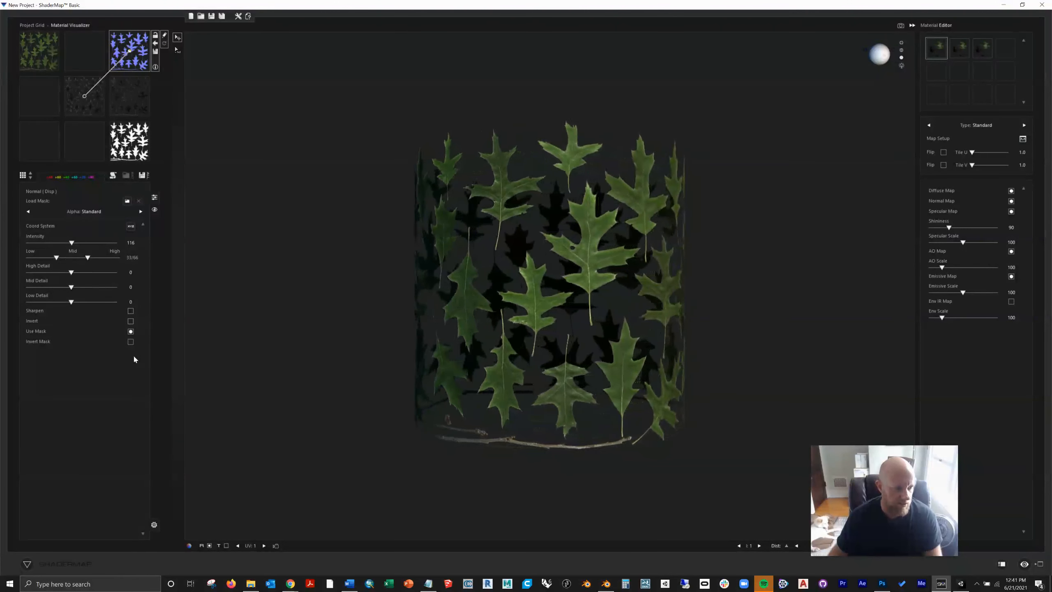
pyautogui.click(129, 323)
pyautogui.click(130, 322)
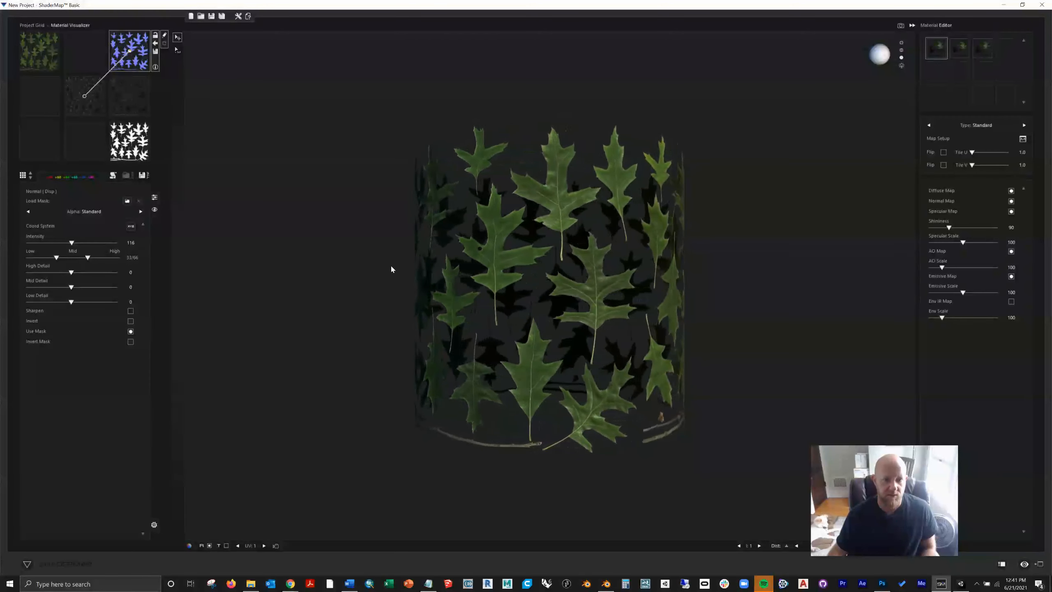
# Step: Save the normal map as PinOakTop_NORM.png in PNG 16 RGB format in the twigs_lowpoly textures folder
pyautogui.click(155, 53)
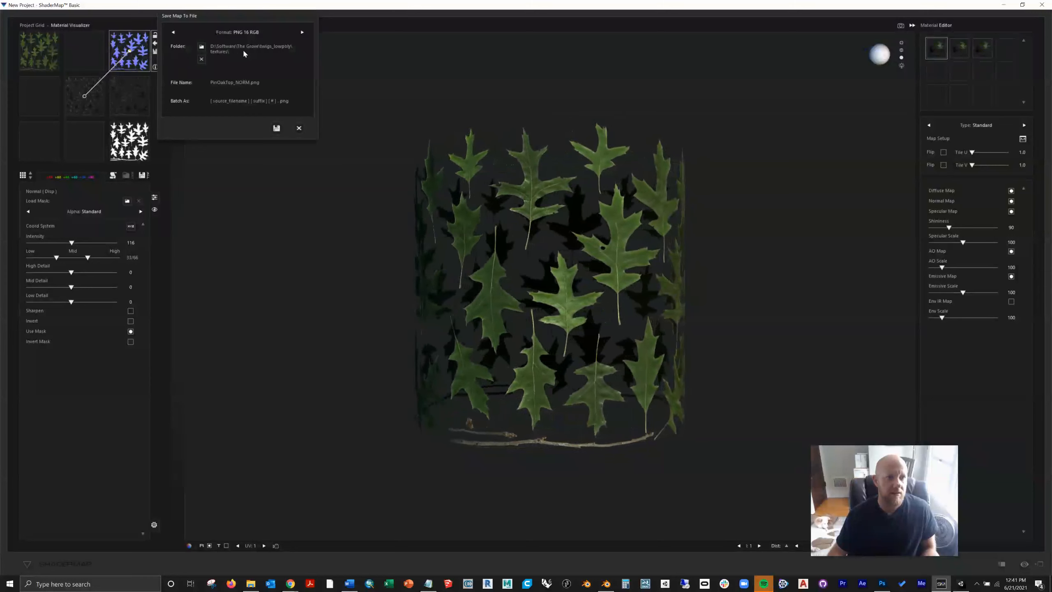
pyautogui.click(201, 48)
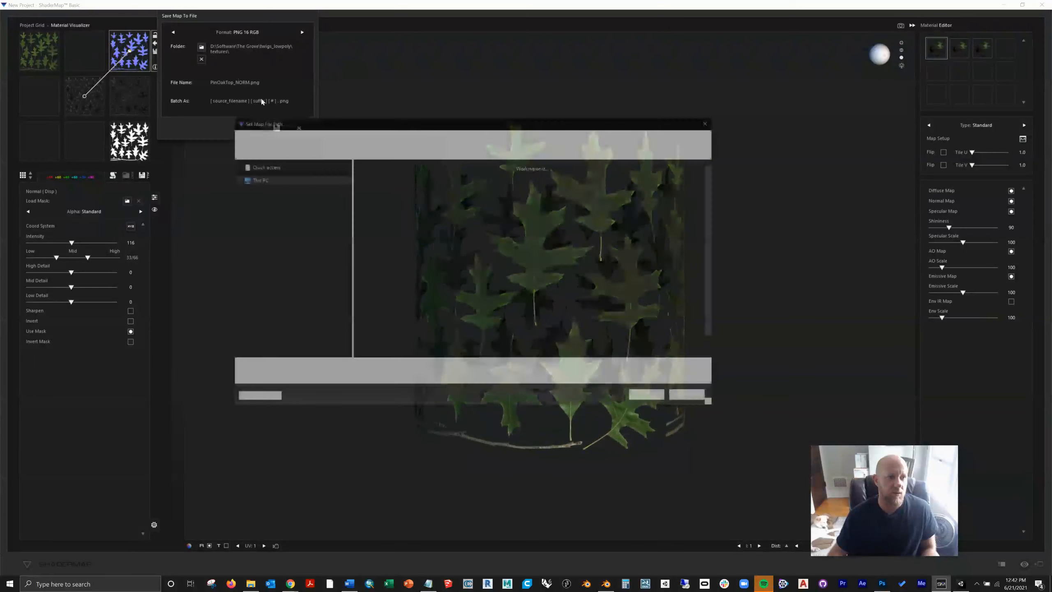
pyautogui.click(685, 400)
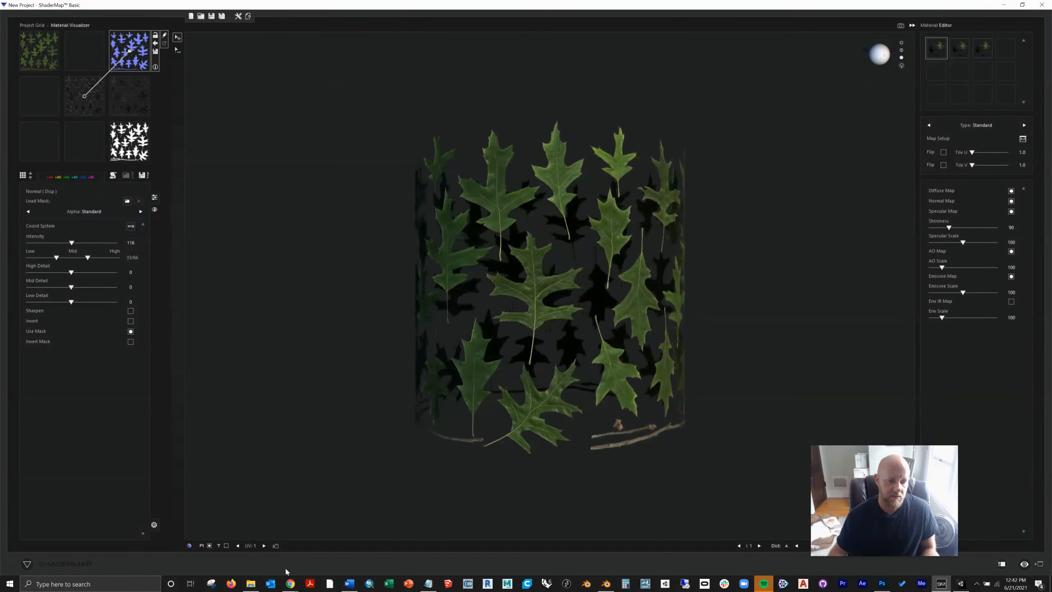
# Step: Open PinOakTop_NORM.png from the textures folder to examine it, and close the viewer
pyautogui.click(530, 393)
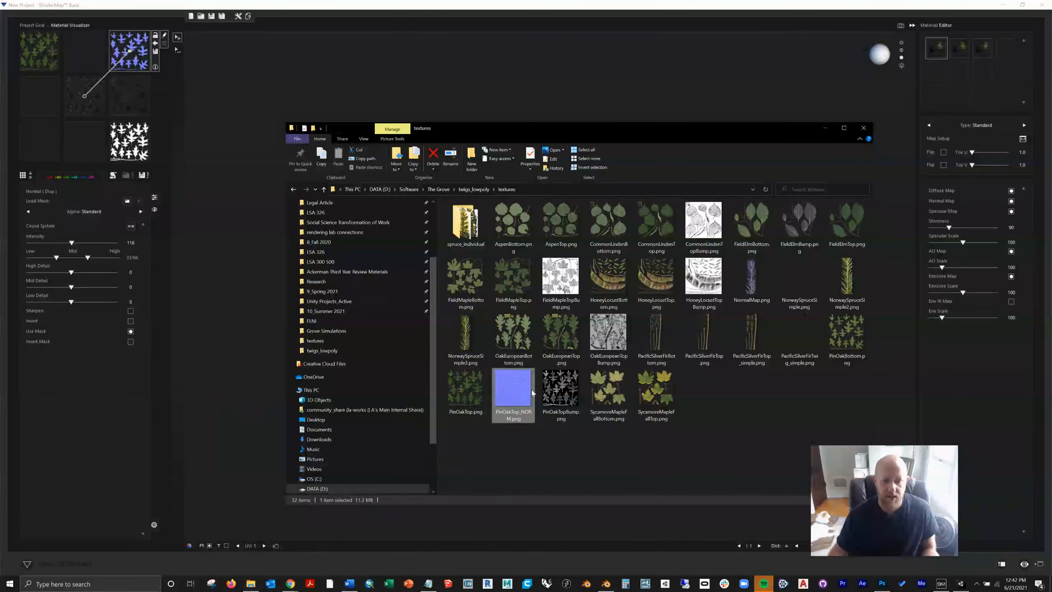
pyautogui.doubleClick(526, 391)
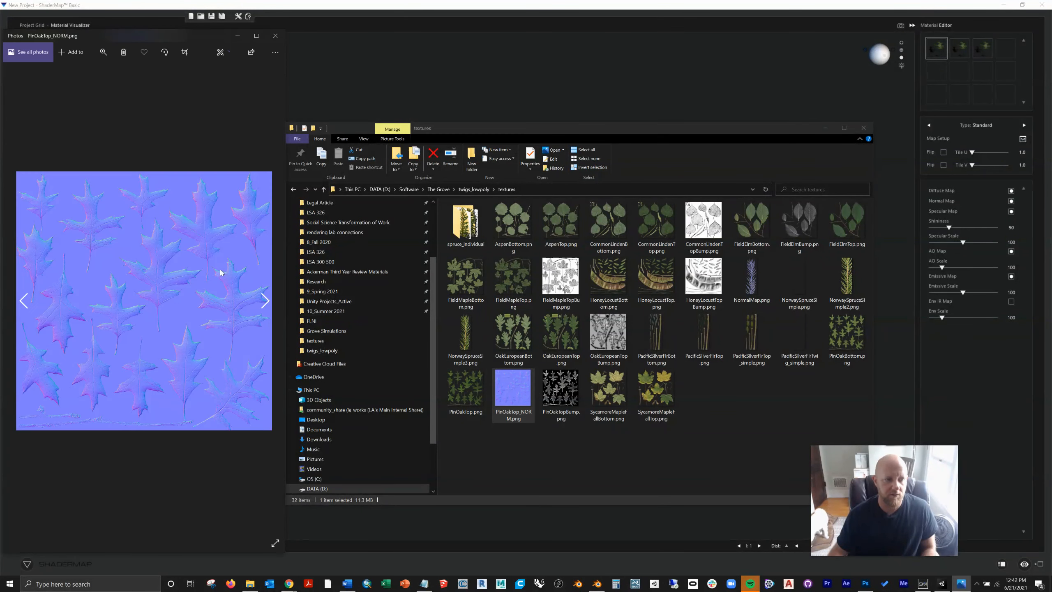
pyautogui.click(275, 36)
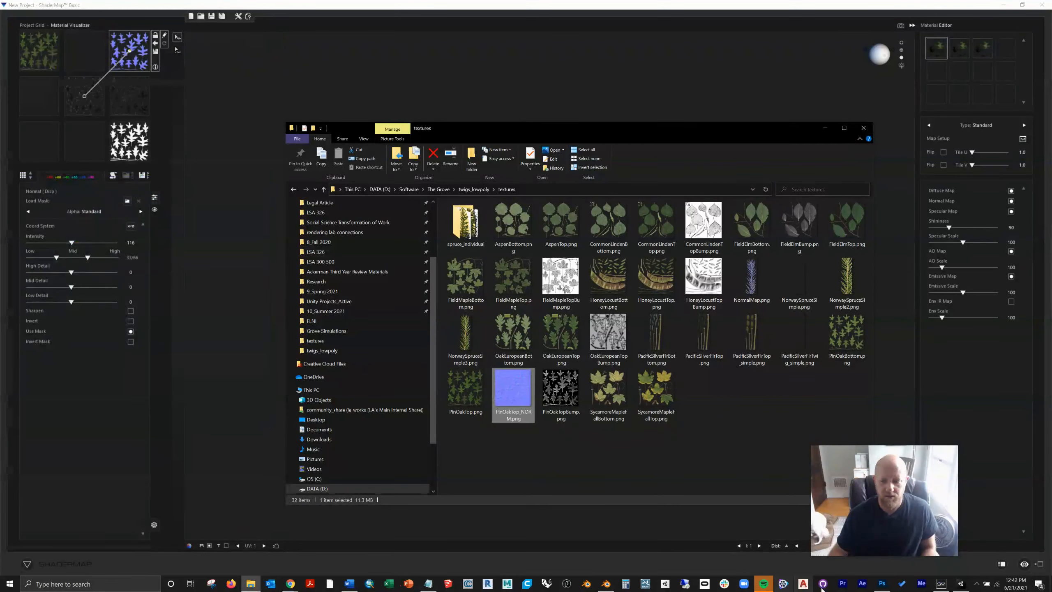
# Step: Switch to Unity and import PinOakTop_NORM.png from the textures folder into the tutorial folder
pyautogui.click(960, 583)
pyautogui.click(251, 585)
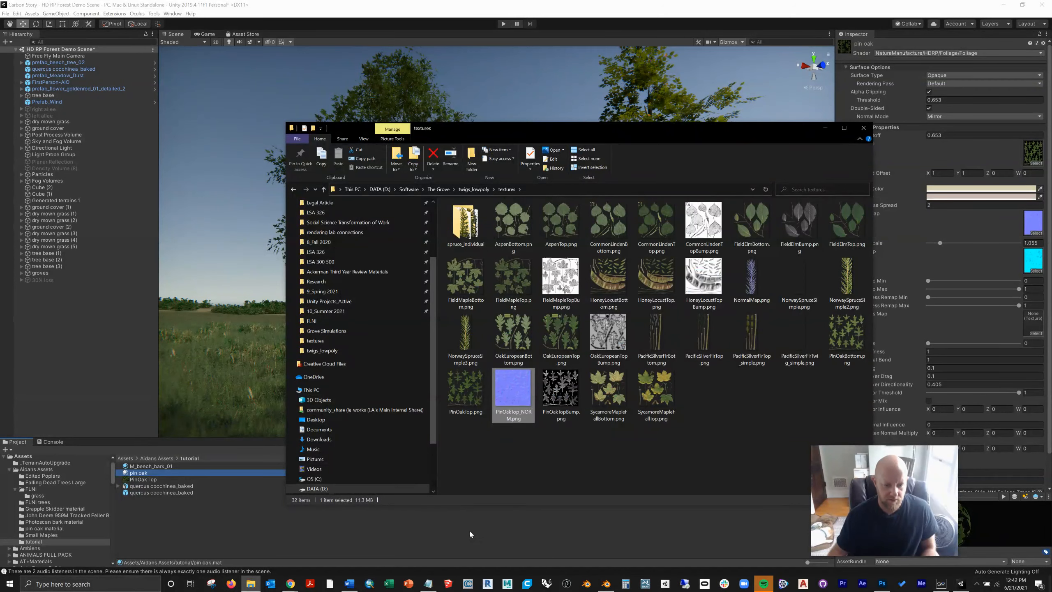
pyautogui.moveTo(470, 536); pyautogui.dragTo(470, 534)
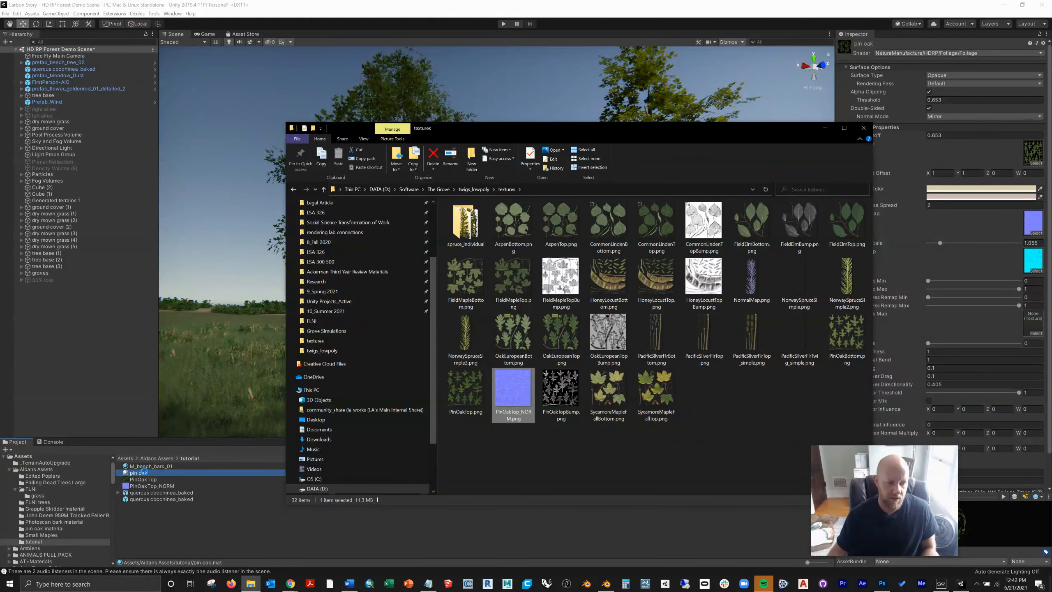
# Step: Assign PinOakTop_NORM as the pin oak material's Normal Map and check the oak's foliage up close
pyautogui.click(145, 473)
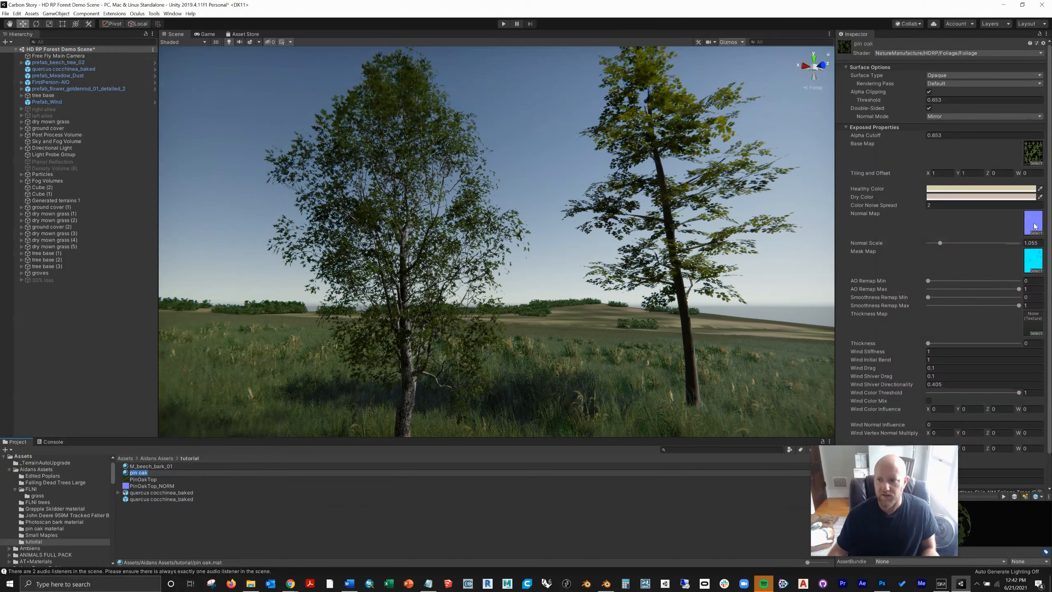
pyautogui.scroll(3, 407, 305)
pyautogui.moveTo(407, 306); pyautogui.dragTo(338, 307, button='right')
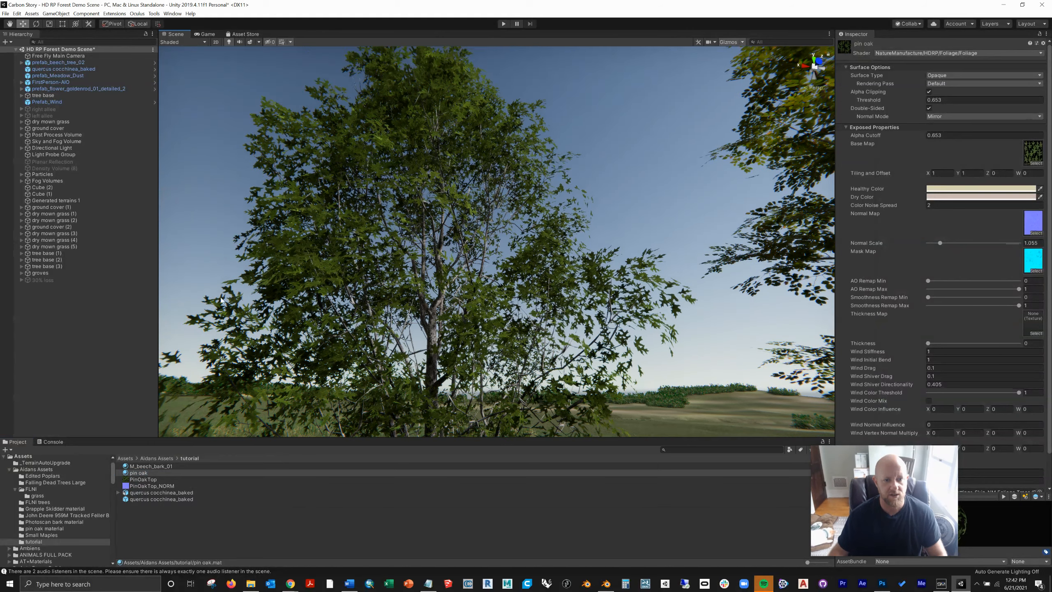
pyautogui.moveTo(128, 488); pyautogui.dragTo(1032, 226)
pyautogui.moveTo(471, 295); pyautogui.dragTo(416, 286, button='right')
pyautogui.scroll(-5, 485, 346)
pyautogui.scroll(5, 454, 296)
pyautogui.scroll(2, 454, 296)
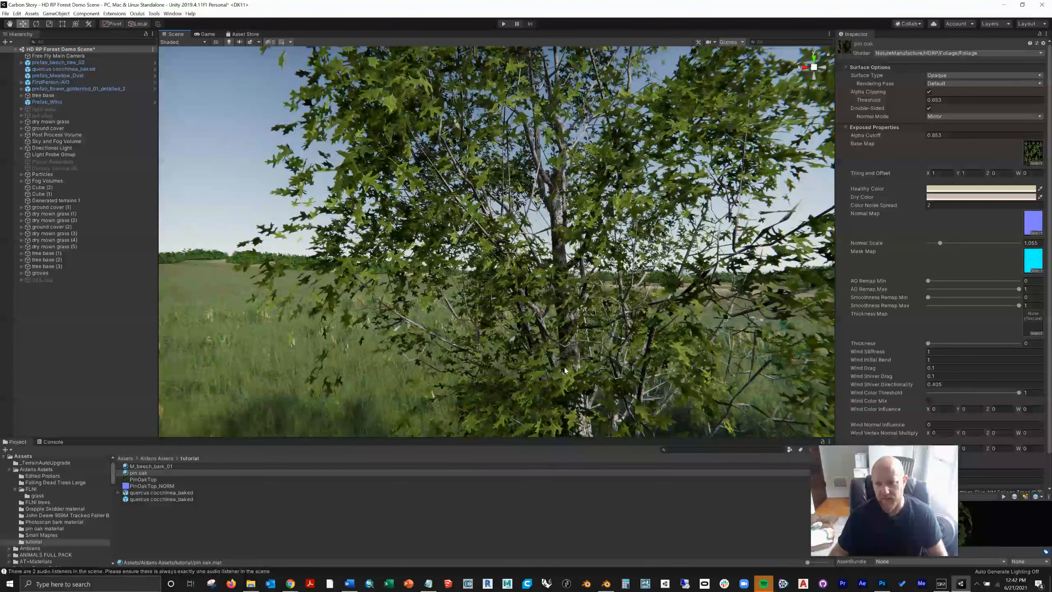
# Step: Open the pin oak material's T_beech_atlas_Maskmap in Photoshop and examine its green channel on its own
pyautogui.click(1031, 261)
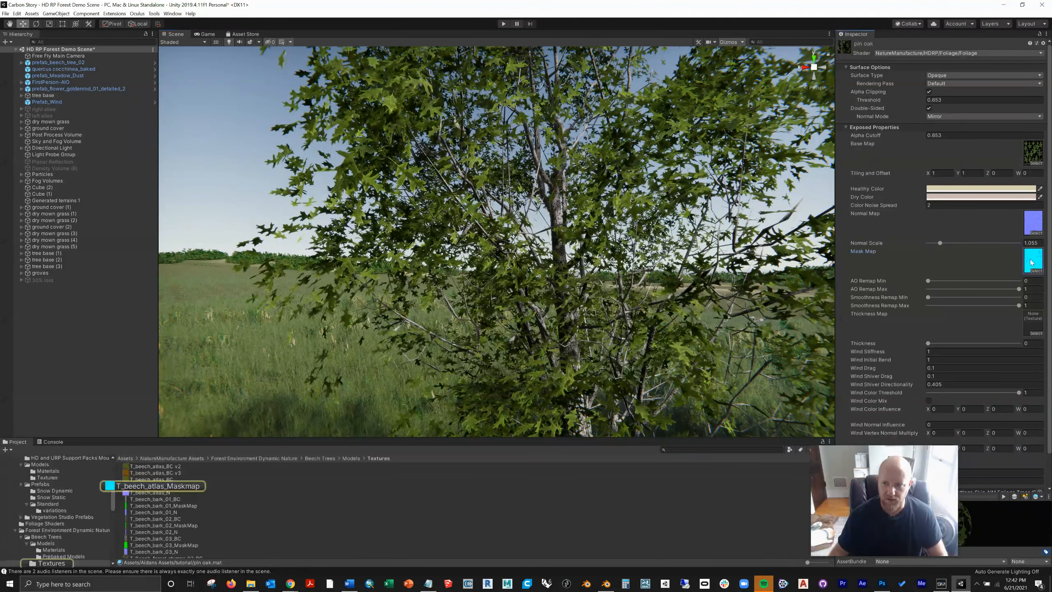
pyautogui.doubleClick(123, 487)
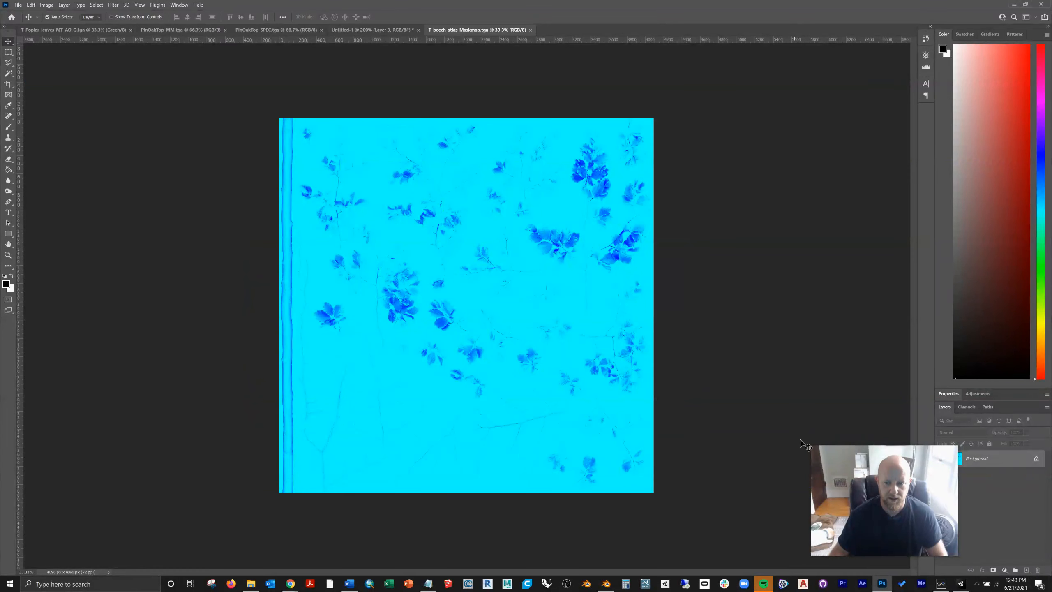
pyautogui.moveTo(867, 452); pyautogui.dragTo(783, 444)
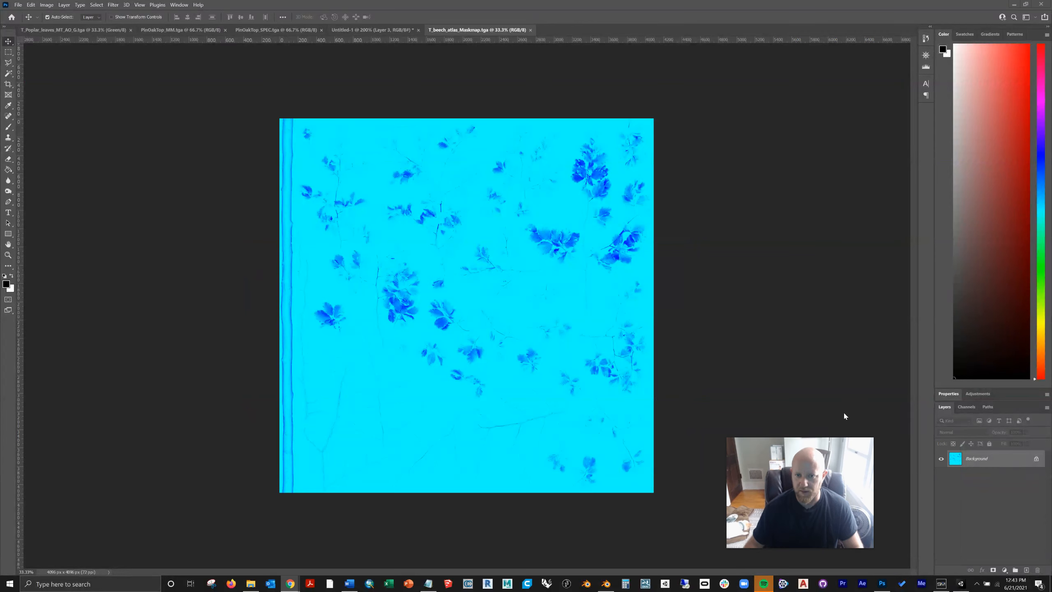
pyautogui.click(972, 407)
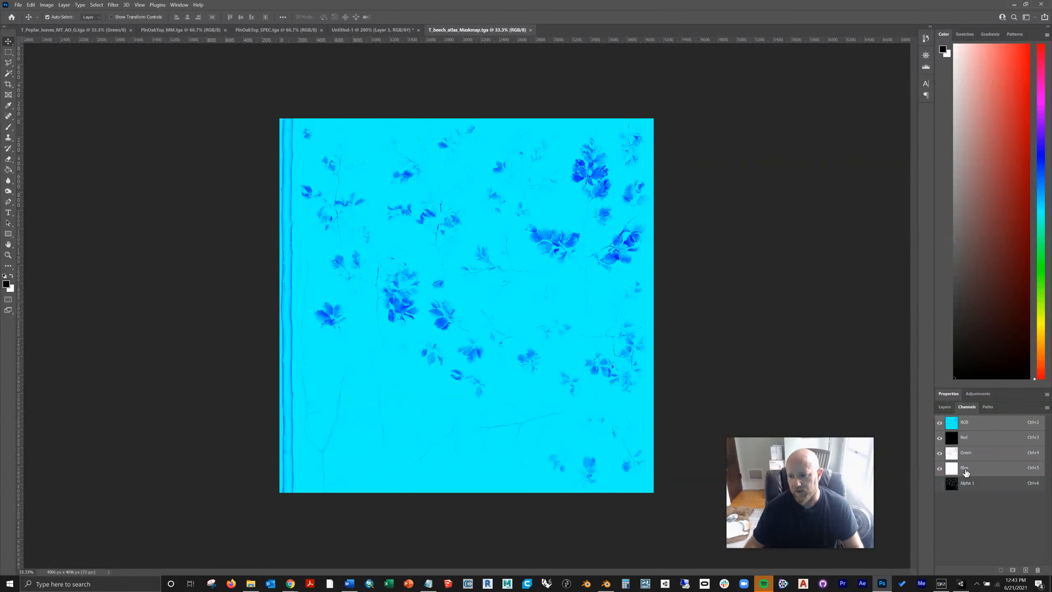
pyautogui.click(956, 454)
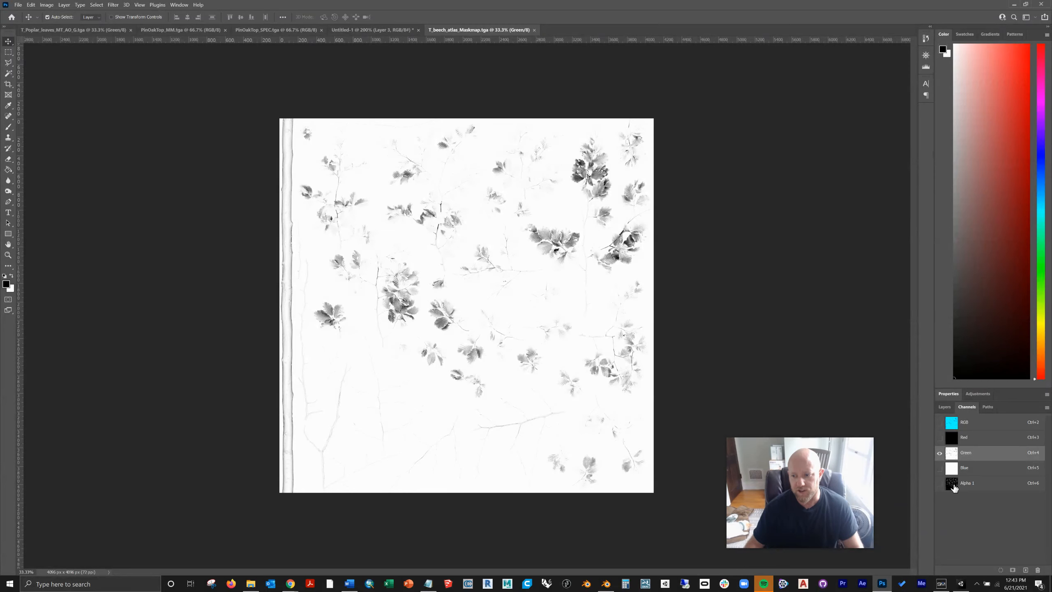
# Step: Switch to ShaderMap and save the ambient occlusion map as PinOakTop_AO.tga in TGA 8 RGB format in the textures folder
pyautogui.click(251, 584)
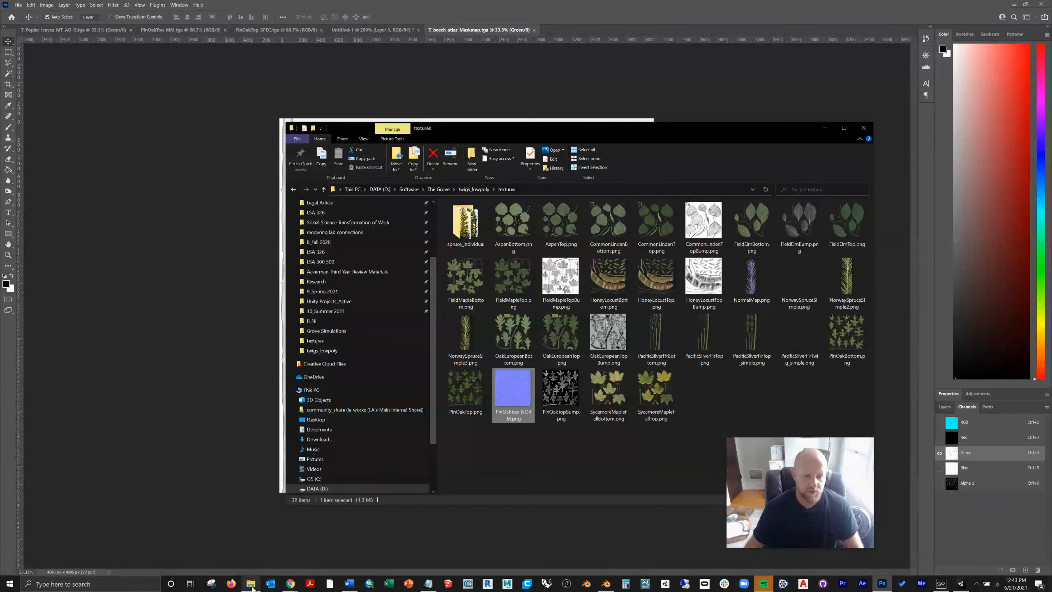
pyautogui.click(563, 412)
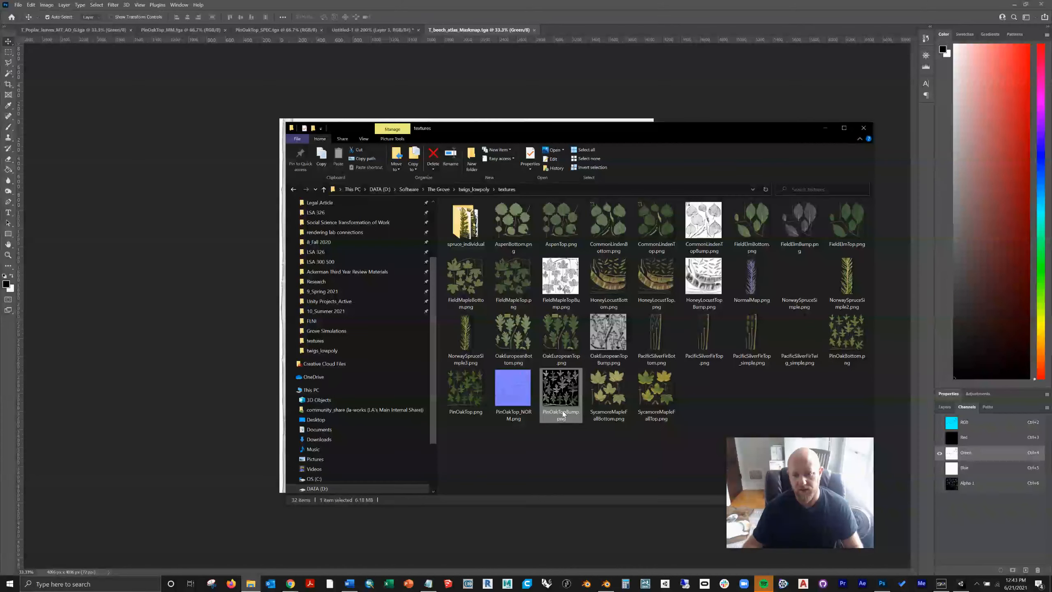
pyautogui.click(959, 584)
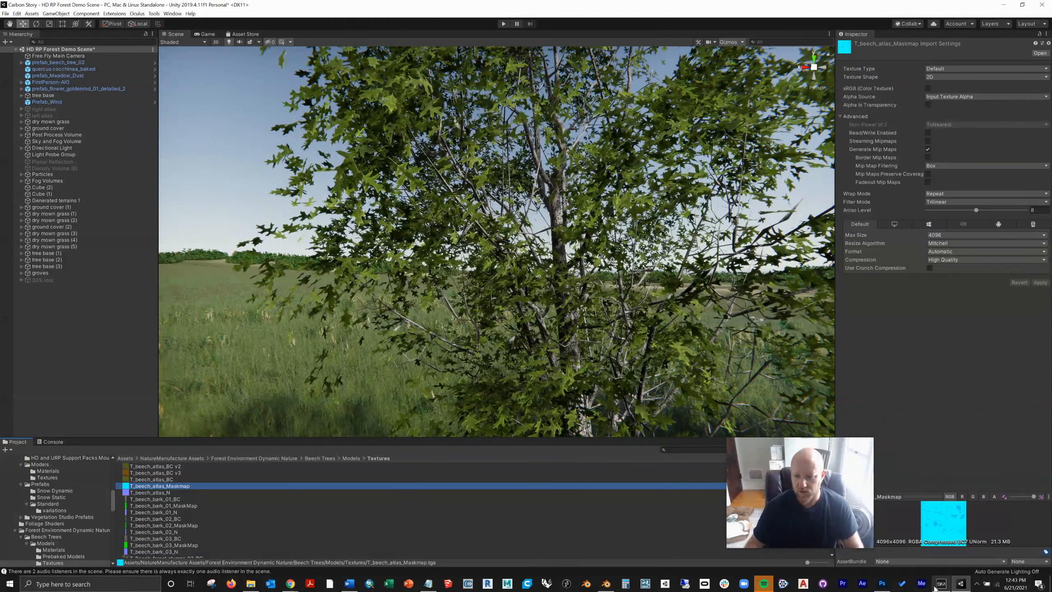
pyautogui.click(940, 584)
pyautogui.click(126, 146)
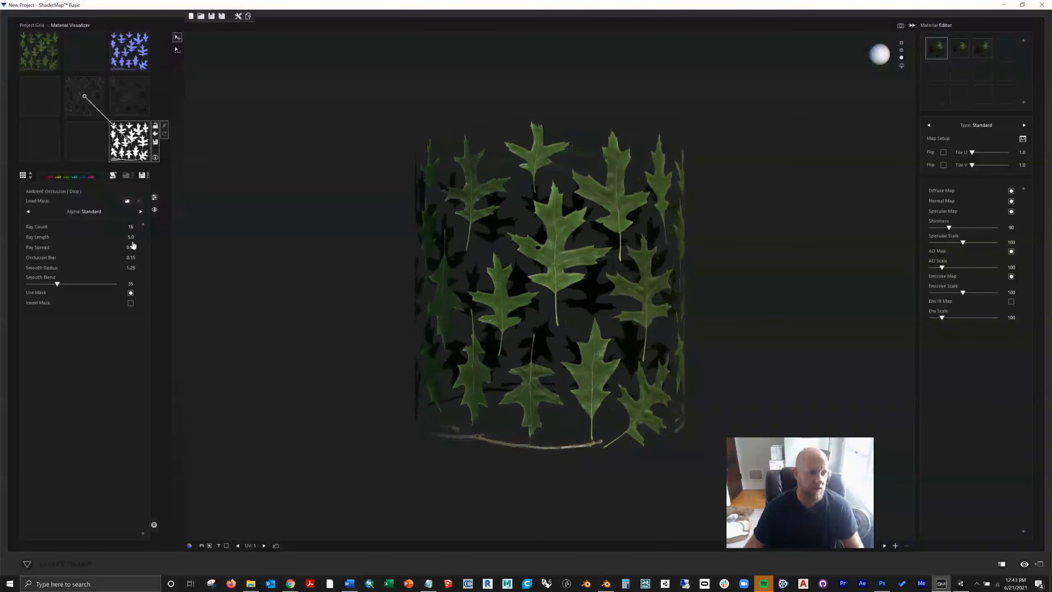
pyautogui.click(154, 143)
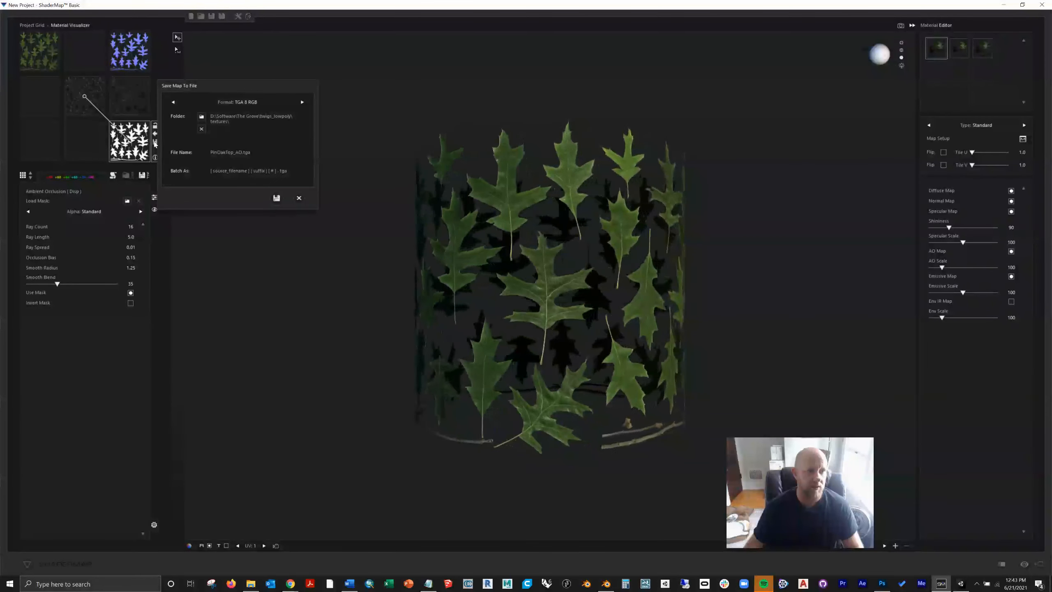
pyautogui.click(277, 199)
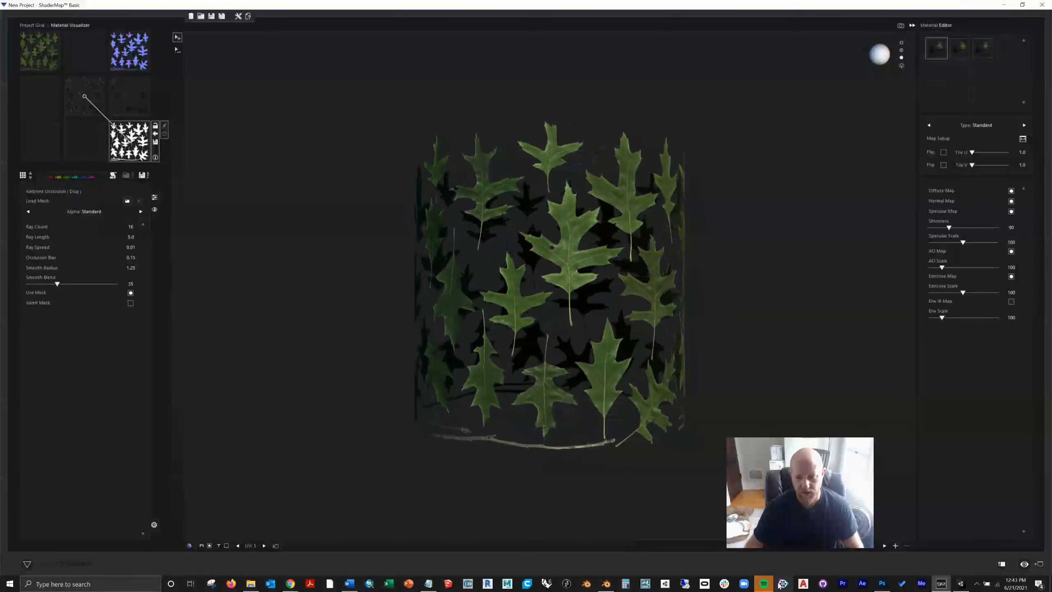
# Step: Open PinOakTop_AO.tga from the textures folder in Photoshop
pyautogui.click(251, 583)
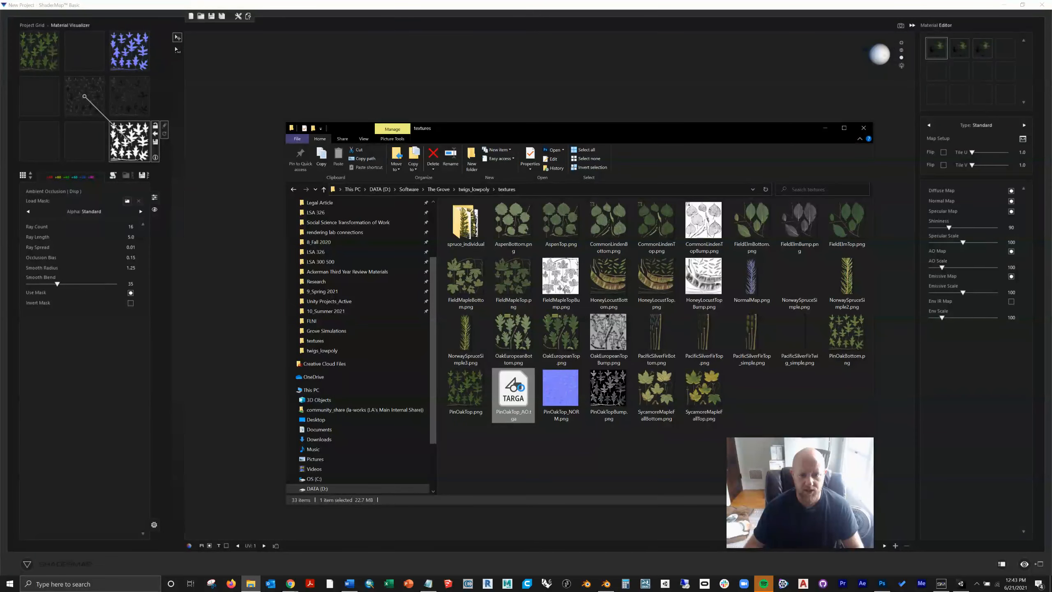
pyautogui.rightClick(521, 389)
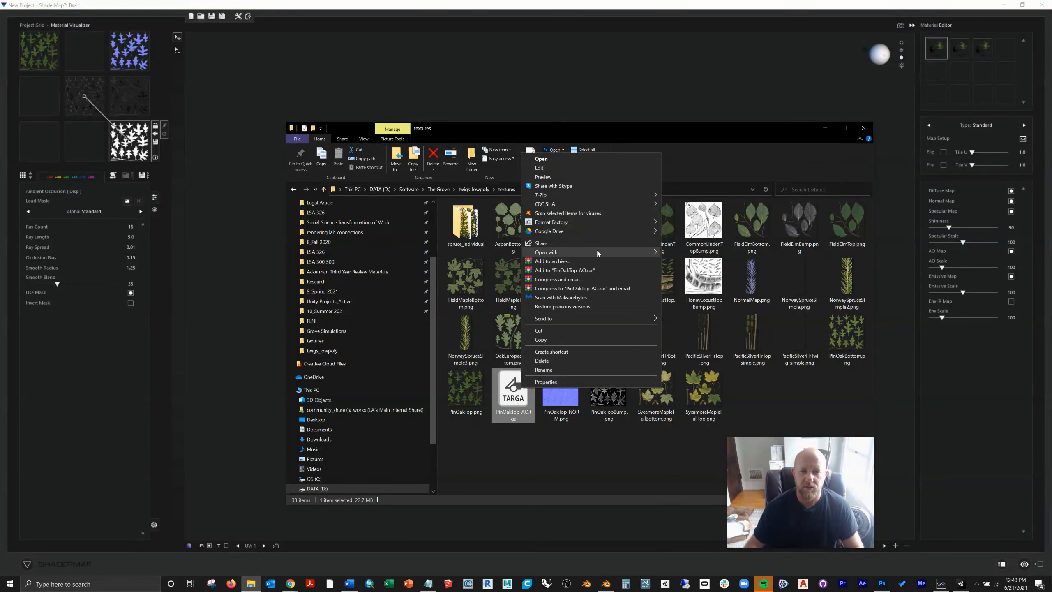
pyautogui.moveTo(596, 252)
pyautogui.click(683, 262)
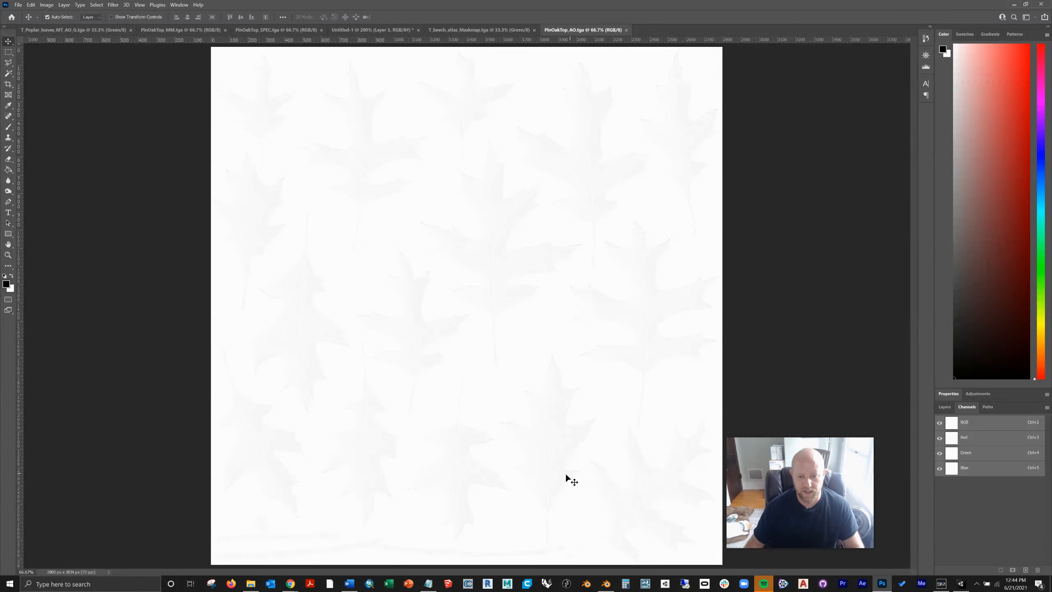
# Step: Try darkening the leaves in PinOakTop_AO.tga with Levels, using a black input level of 228, and undo the adjustment
pyautogui.hotkey('ctrl', 'l')
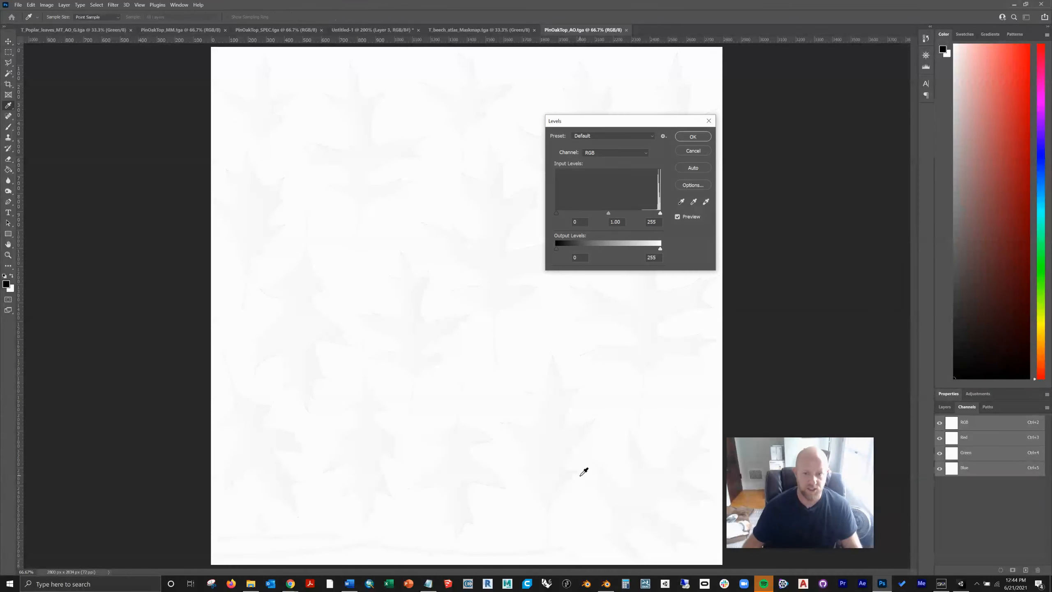
pyautogui.moveTo(631, 216); pyautogui.dragTo(650, 216)
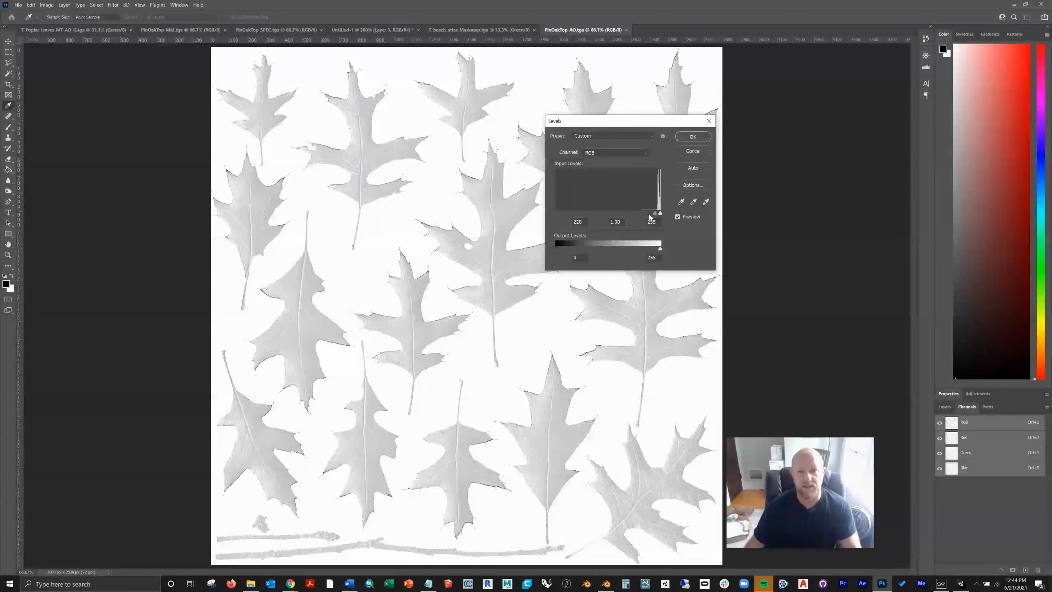
pyautogui.press('Return')
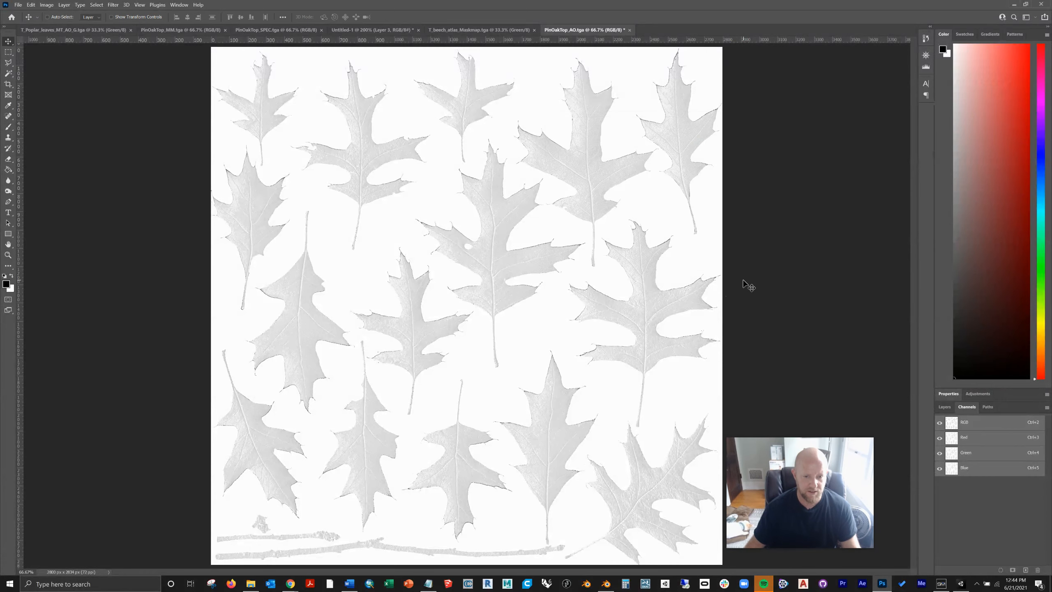
pyautogui.hotkey('ctrl', 'z')
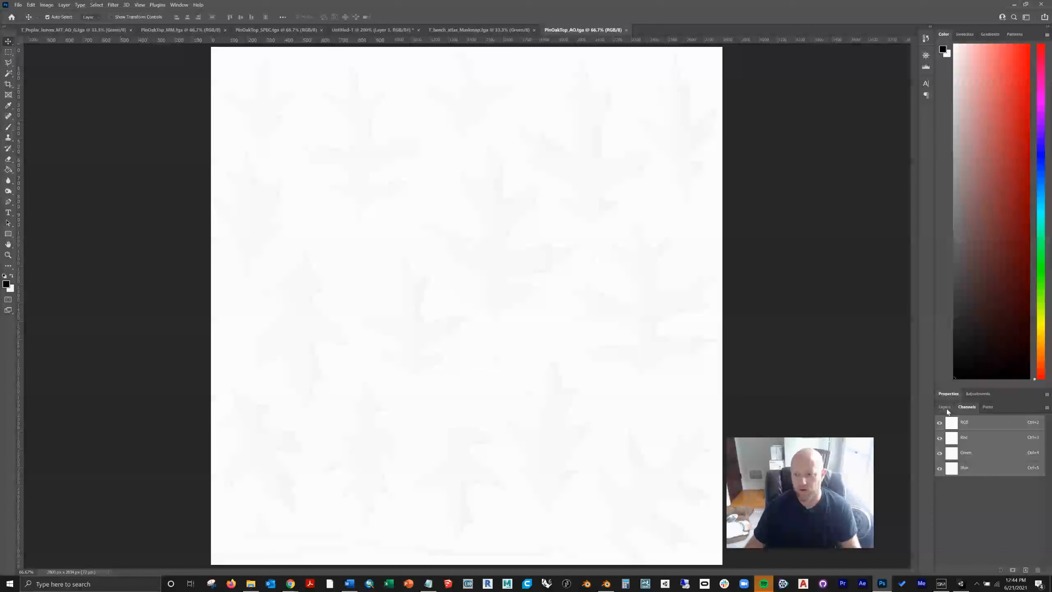
# Step: Compare the green channel of T_beech_atlas_Maskmap.tga with the PinOakTop_AO.tga image
pyautogui.click(945, 408)
pyautogui.click(495, 29)
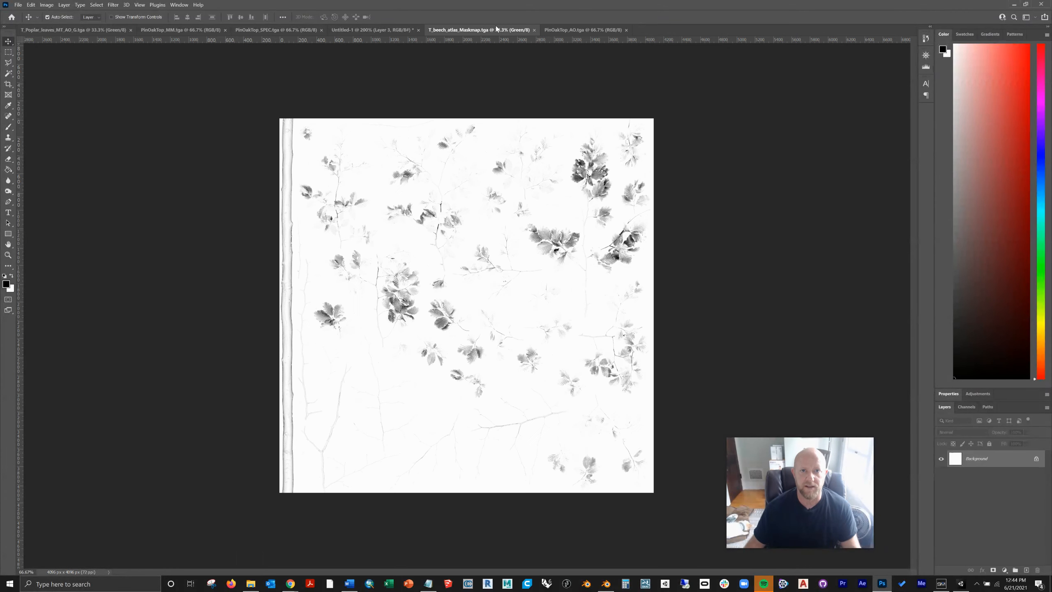
pyautogui.click(960, 408)
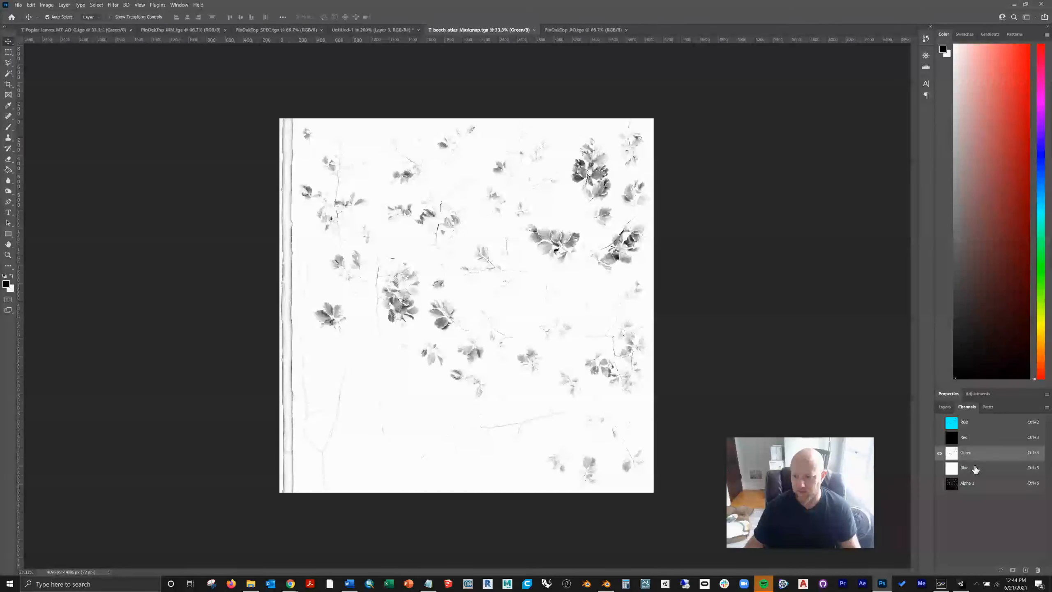
pyautogui.click(576, 30)
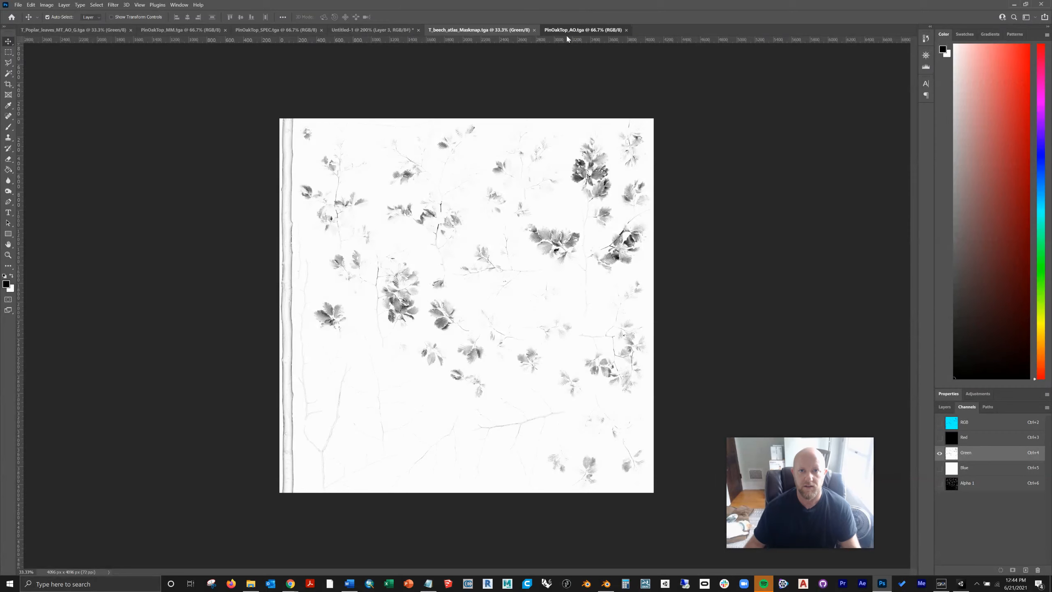
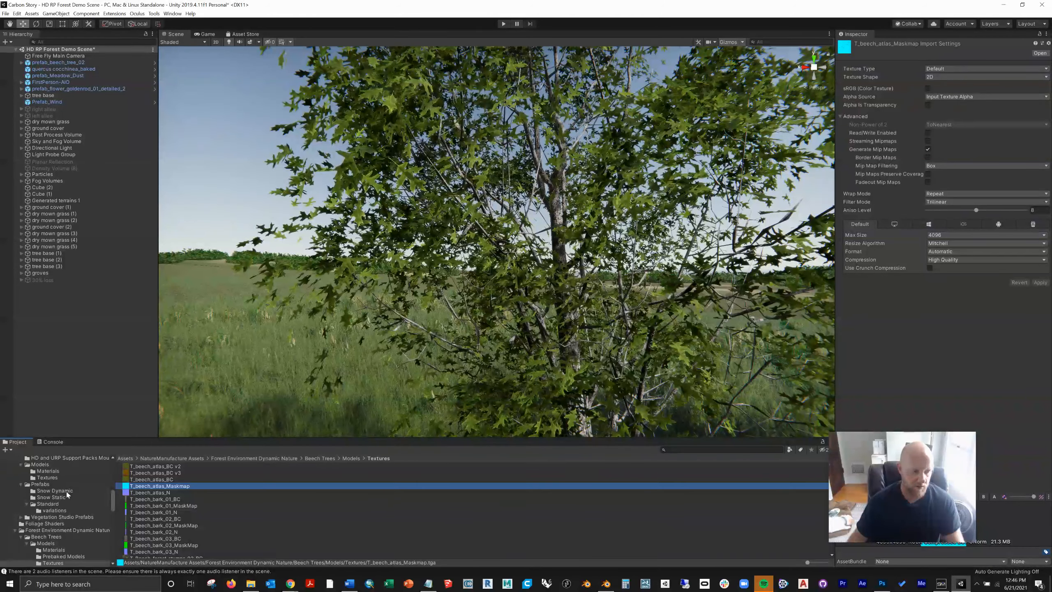
# Step: Import PinOakTop_MM.jpg from the Desktop into the project's tutorial folder
pyautogui.click(34, 555)
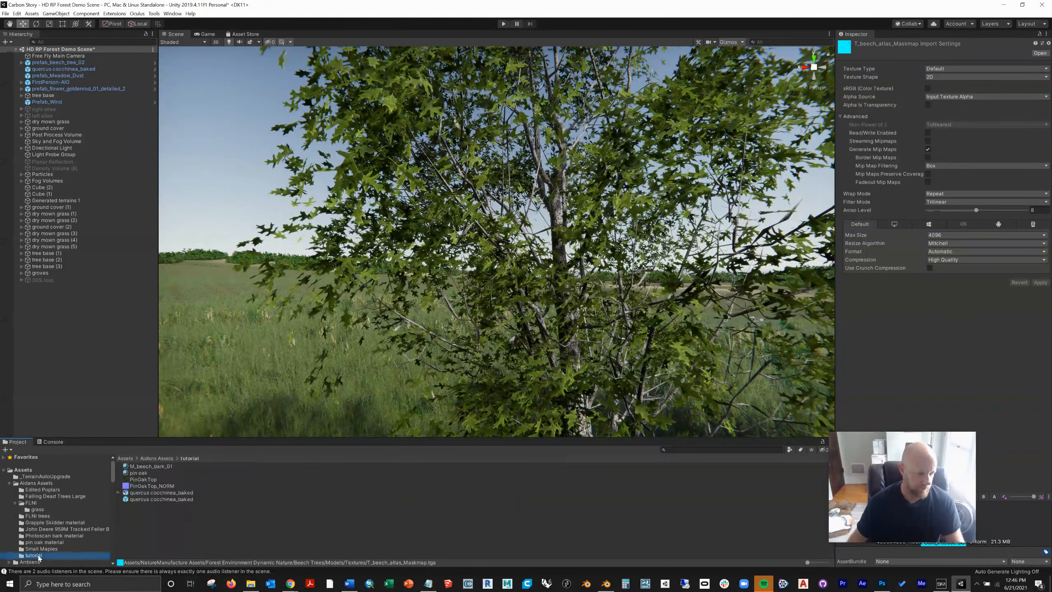
pyautogui.click(249, 584)
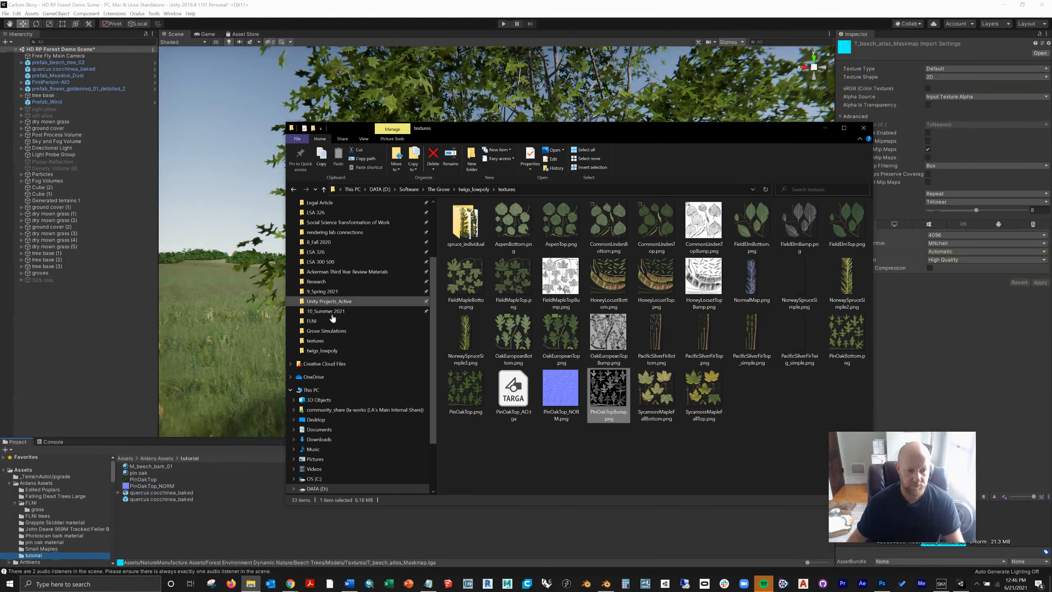
pyautogui.click(315, 420)
pyautogui.moveTo(465, 219); pyautogui.dragTo(495, 532)
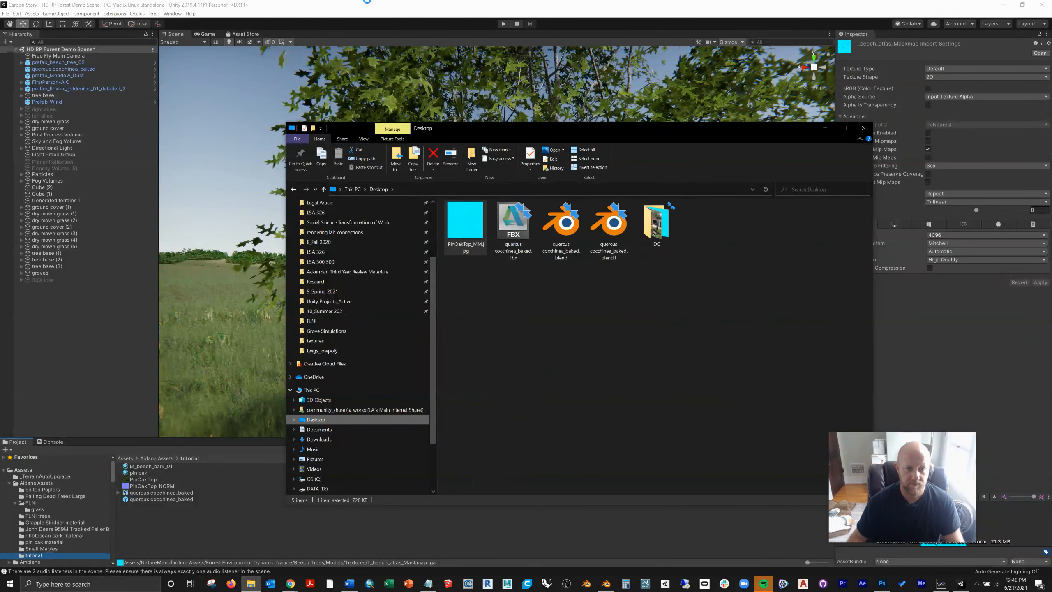
pyautogui.click(378, 6)
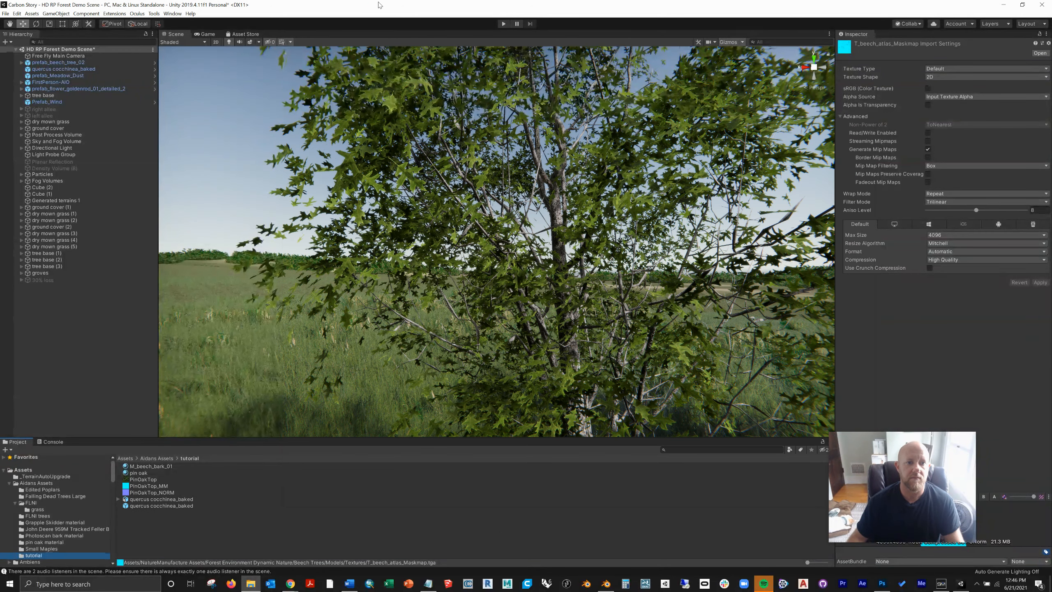
# Step: Assign PinOakTop_MM as the mask map of the pin oak material
pyautogui.click(142, 473)
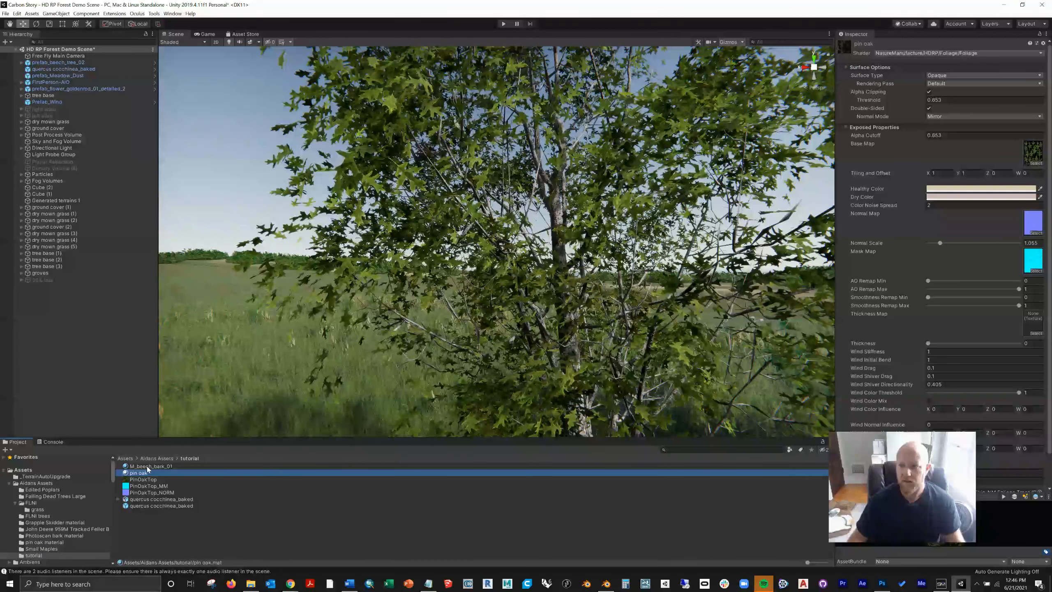
pyautogui.moveTo(764, 316); pyautogui.dragTo(1035, 259)
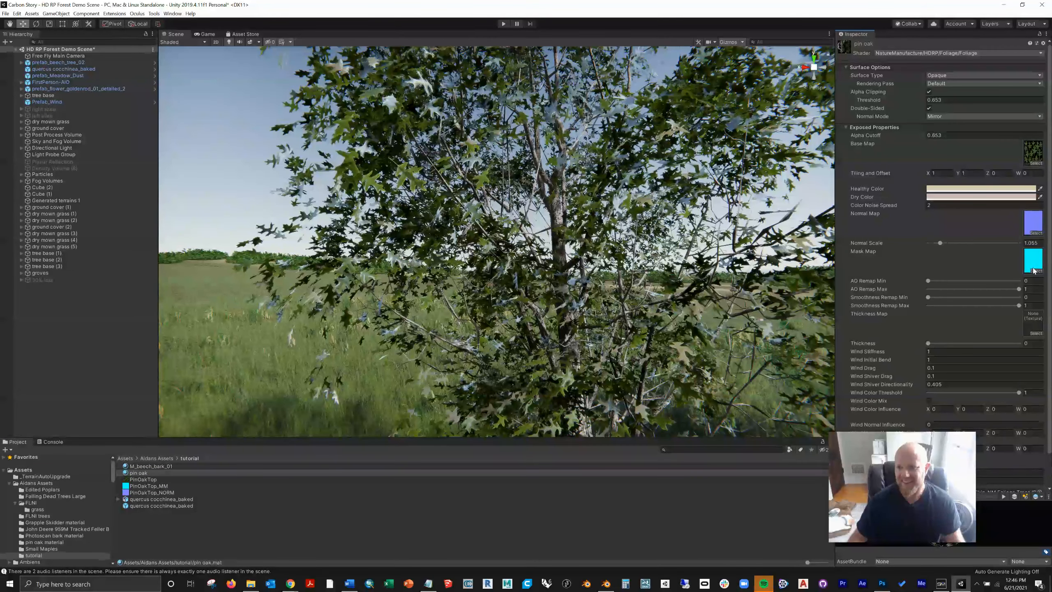
pyautogui.scroll(4, 396, 310)
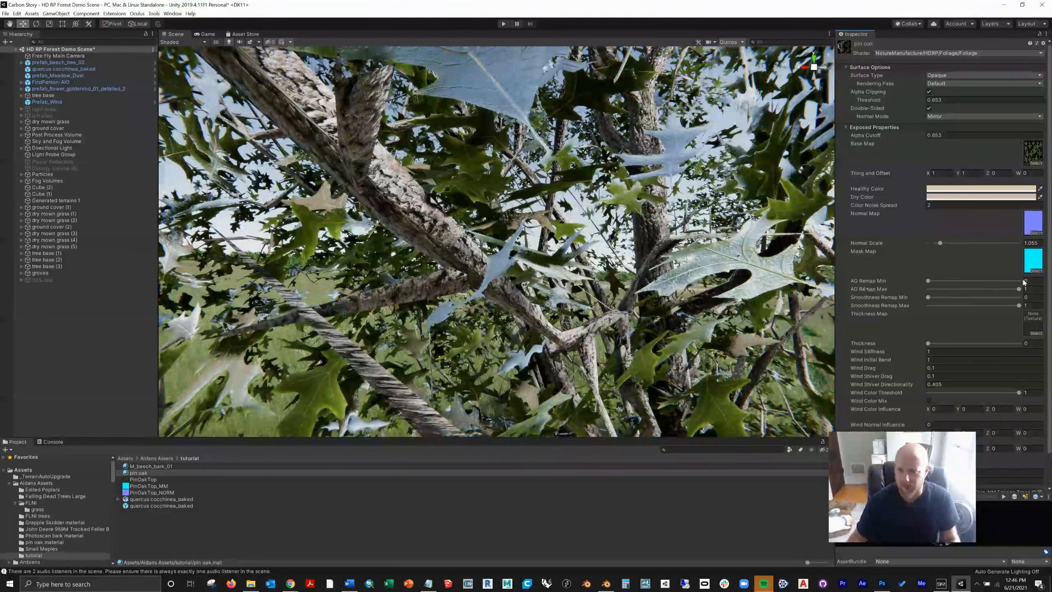
pyautogui.doubleClick(1031, 267)
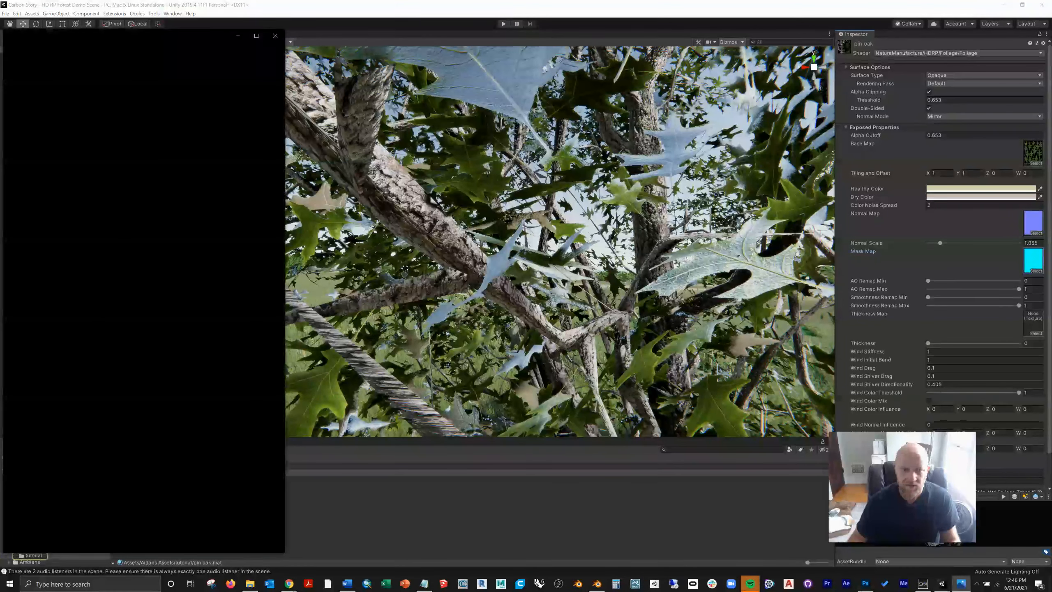
pyautogui.click(280, 39)
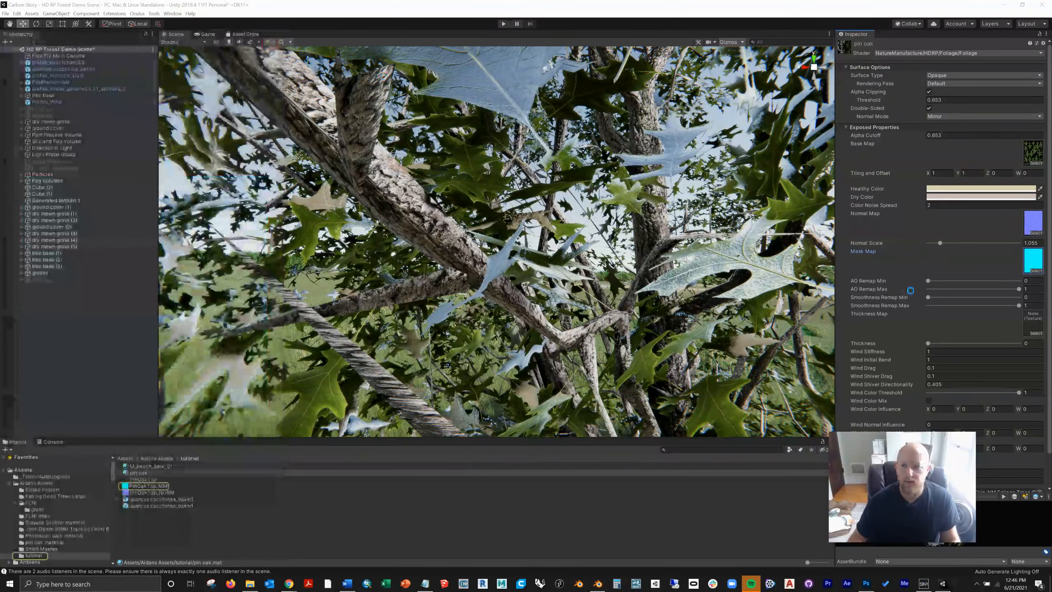
# Step: Examine the oak's leaves up close and from a distance, comparing the tree with its neighbour in the scene
pyautogui.scroll(-8, 453, 357)
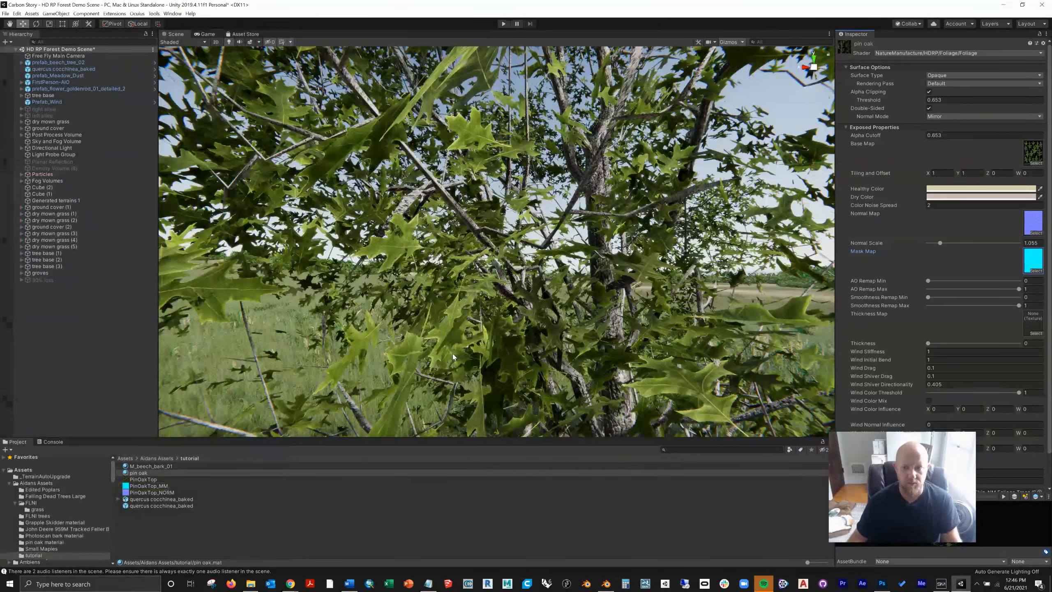
pyautogui.click(269, 160)
pyautogui.moveTo(270, 160); pyautogui.dragTo(313, 161, button='right')
pyautogui.scroll(-6, 497, 271)
pyautogui.scroll(-3, 498, 272)
pyautogui.moveTo(498, 272); pyautogui.dragTo(562, 275, button='right')
pyautogui.scroll(3, 357, 227)
pyautogui.scroll(2, 357, 227)
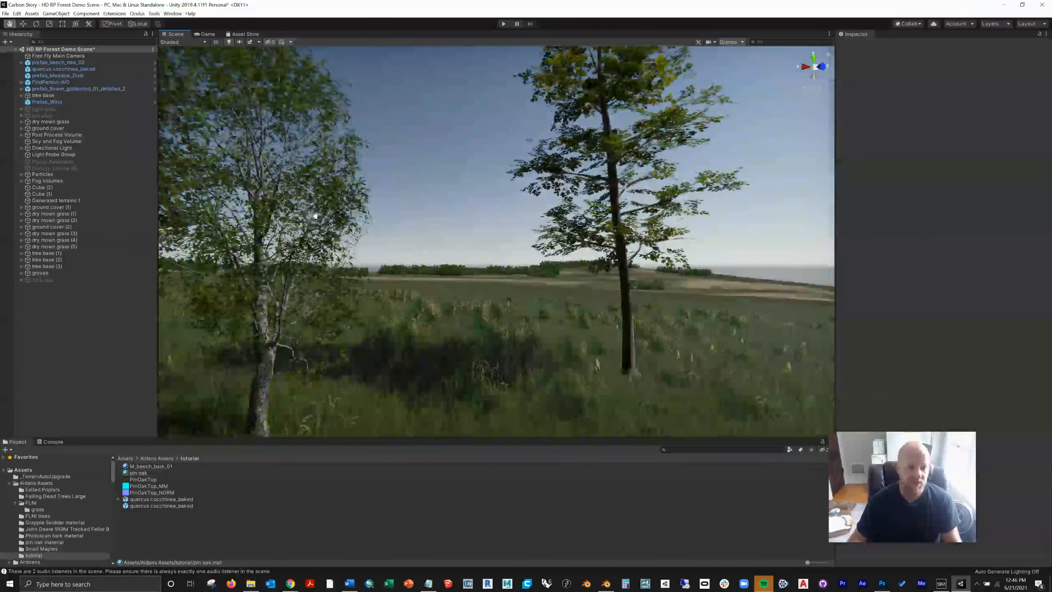
pyautogui.moveTo(199, 217); pyautogui.dragTo(330, 219, button='middle')
pyautogui.scroll(3, 447, 325)
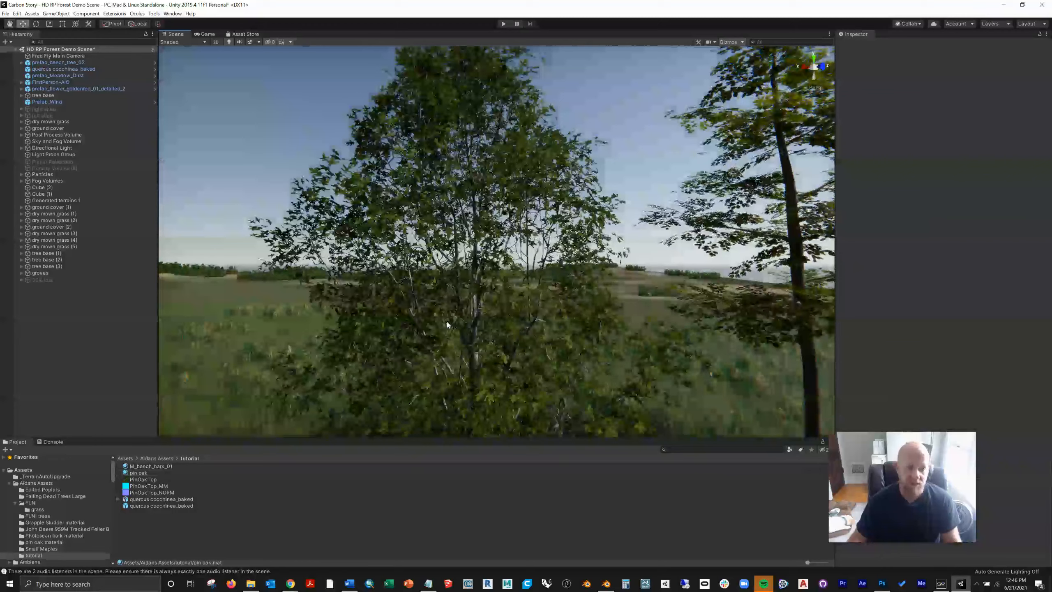
pyautogui.moveTo(467, 313); pyautogui.dragTo(456, 289, button='middle')
pyautogui.moveTo(465, 298); pyautogui.dragTo(434, 263, button='right')
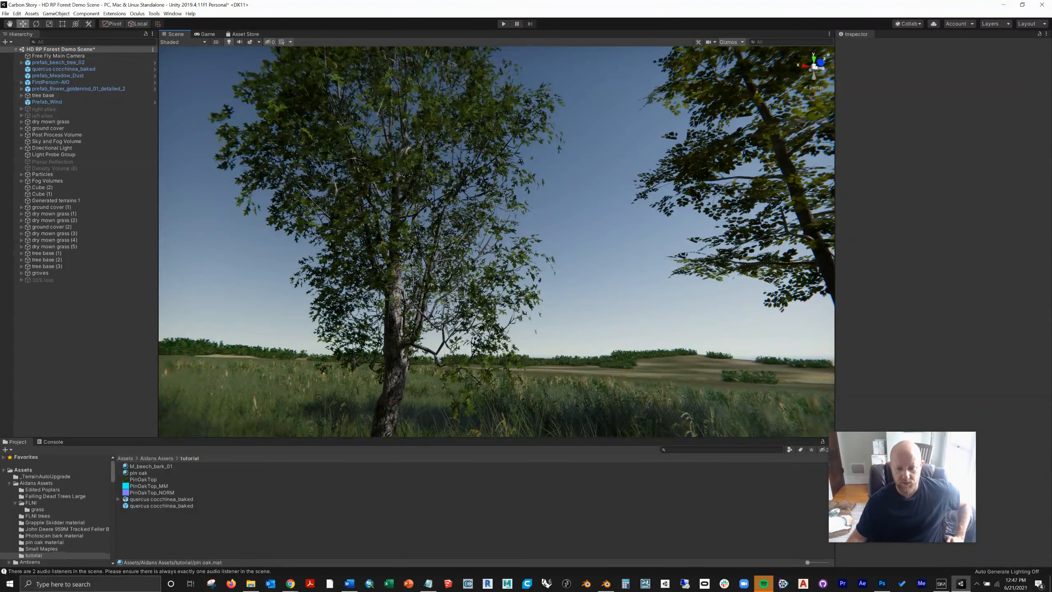
# Step: Review the PinOakTop_AO.tga image in Photoshop and the ambient occlusion map in ShaderMap
pyautogui.click(882, 583)
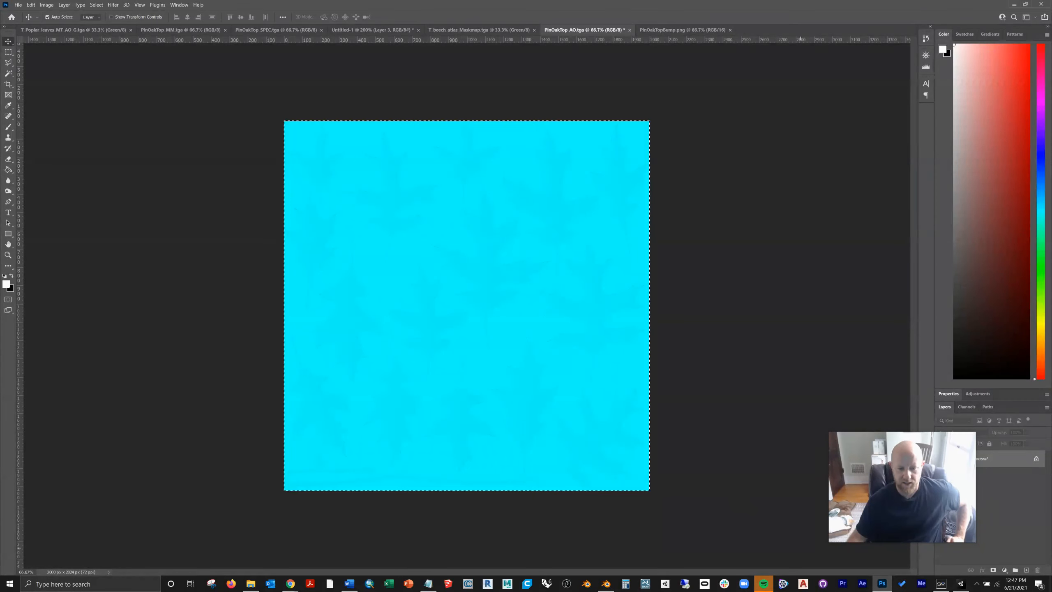
pyautogui.click(940, 584)
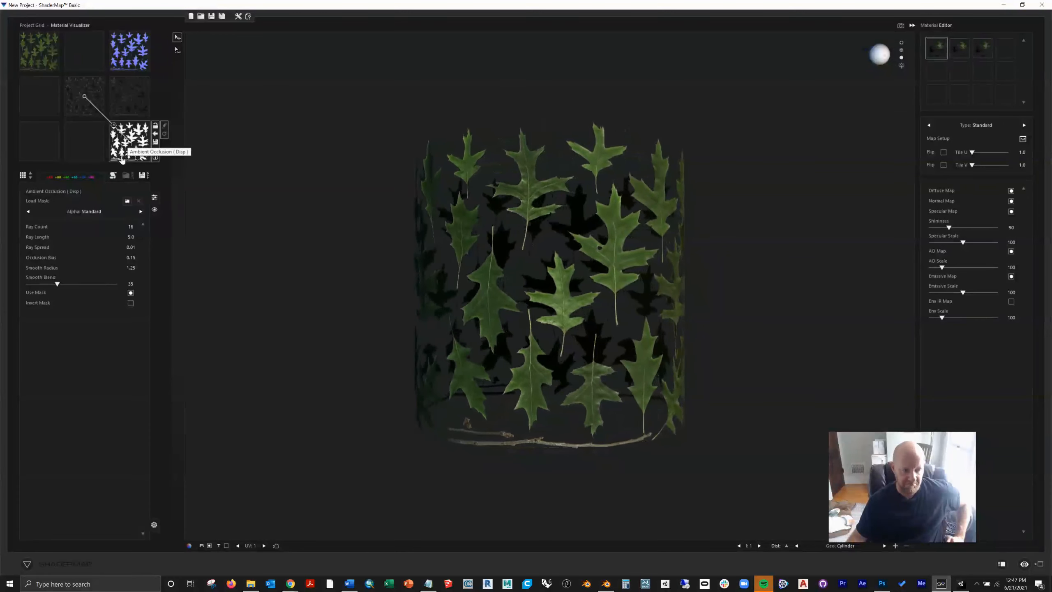
pyautogui.click(882, 583)
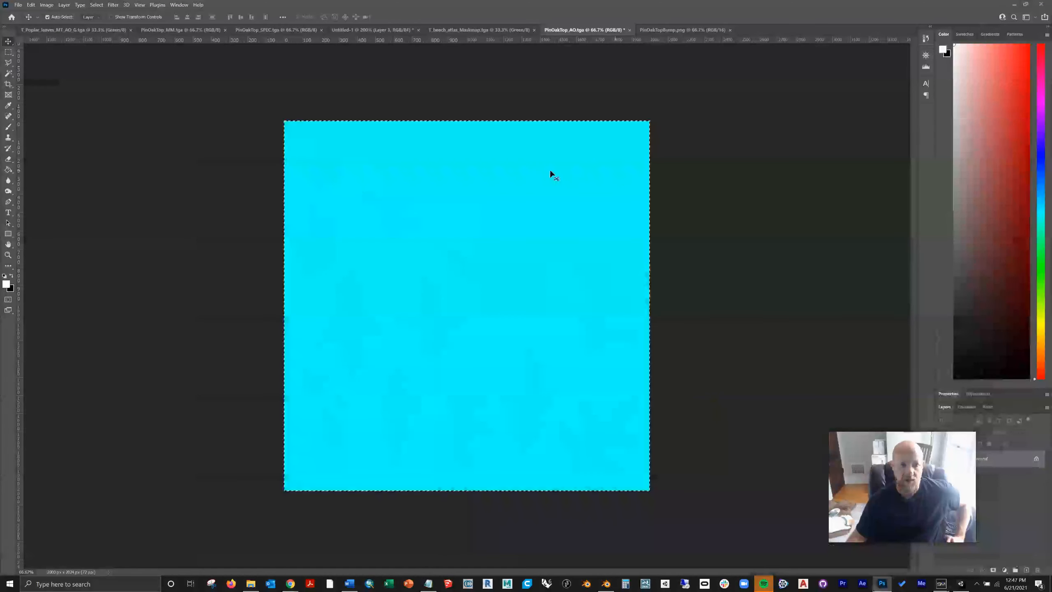
# Step: Switch back to Unity and run the scene to watch the oak's leaves in the wind, then stop it
pyautogui.click(960, 584)
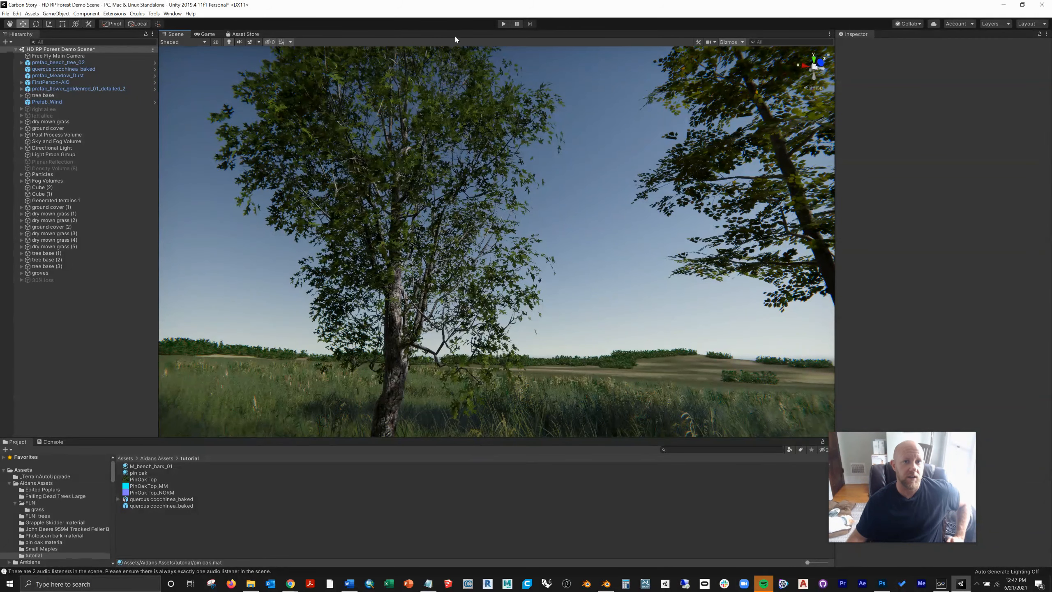
pyautogui.click(503, 25)
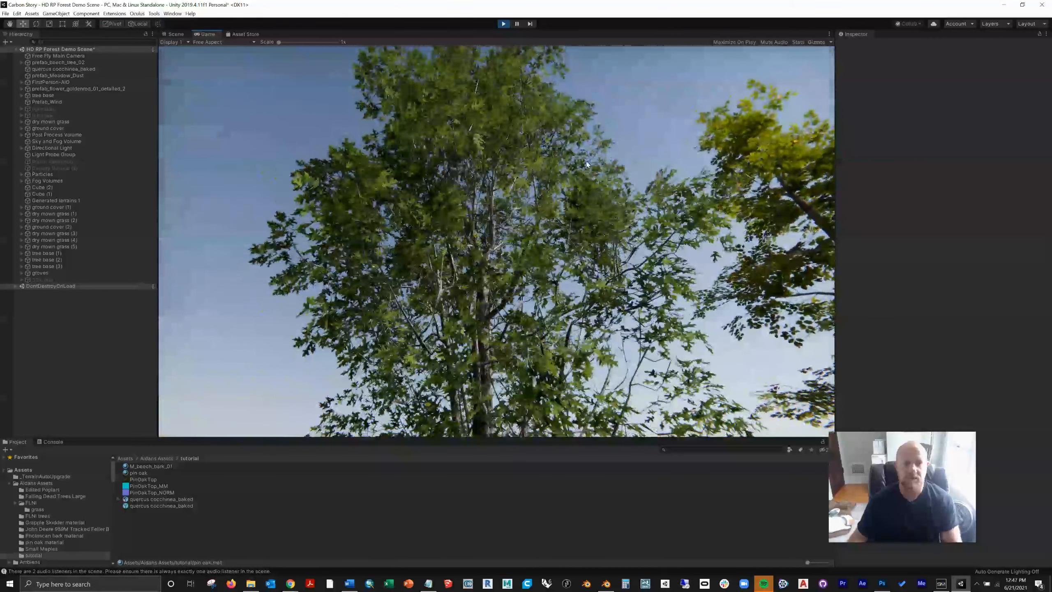
pyautogui.click(504, 24)
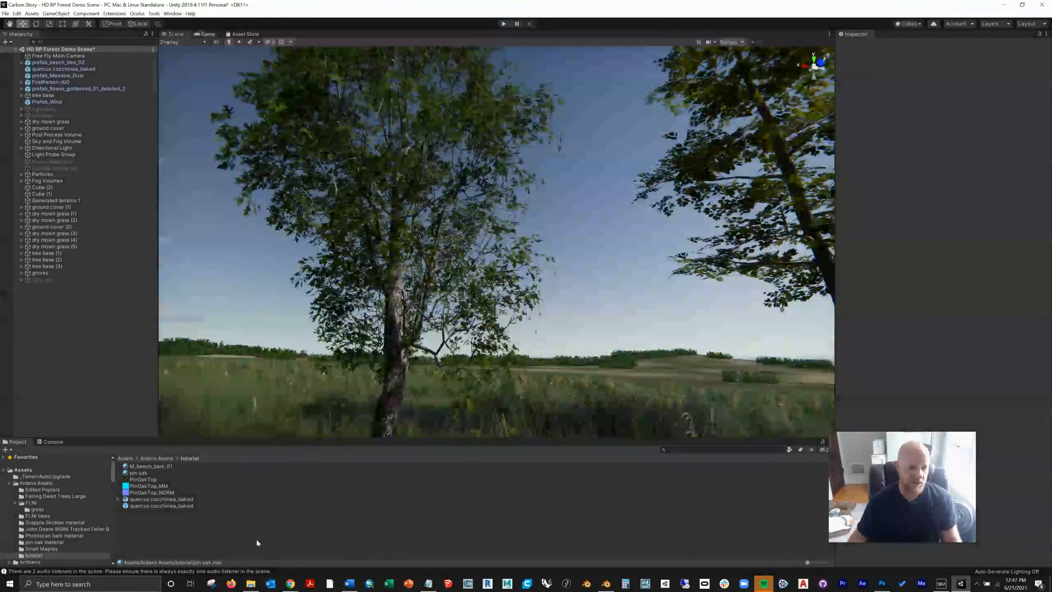
# Step: Set the pin oak material's Wind Stiffness to 0.1, Wind Shiver Drag to 0.05 and Wind Color Threshold to 0.521, and test them in play mode
pyautogui.click(139, 474)
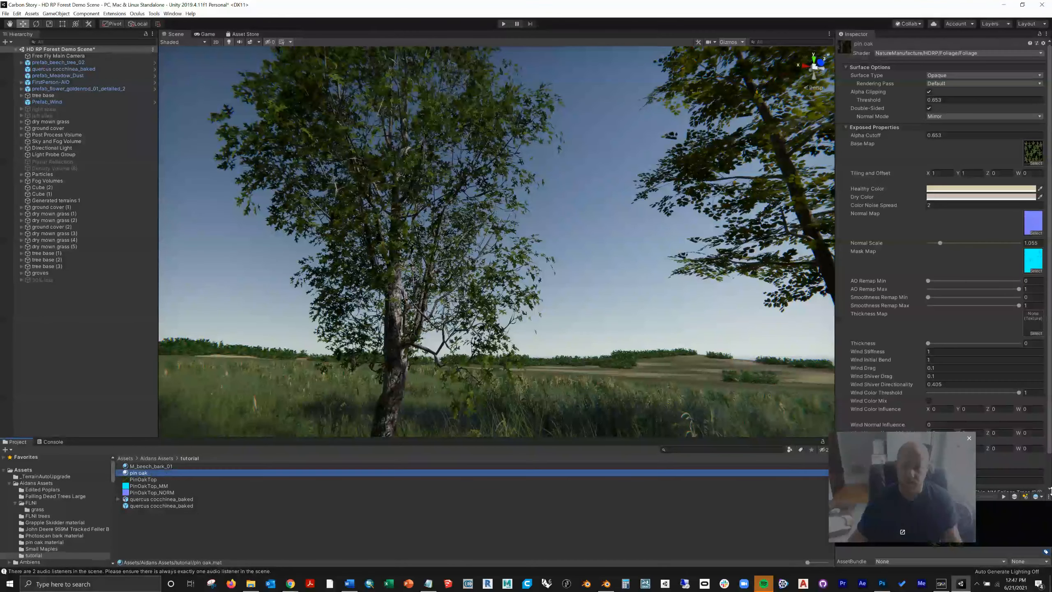
pyautogui.click(939, 351)
pyautogui.press('BackSpace')
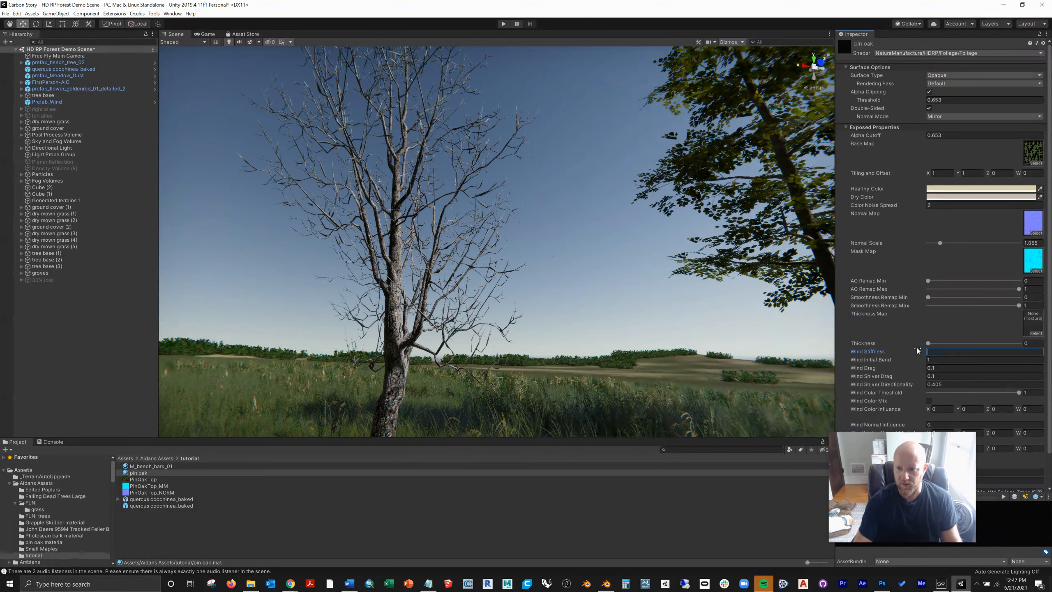
pyautogui.write('.1')
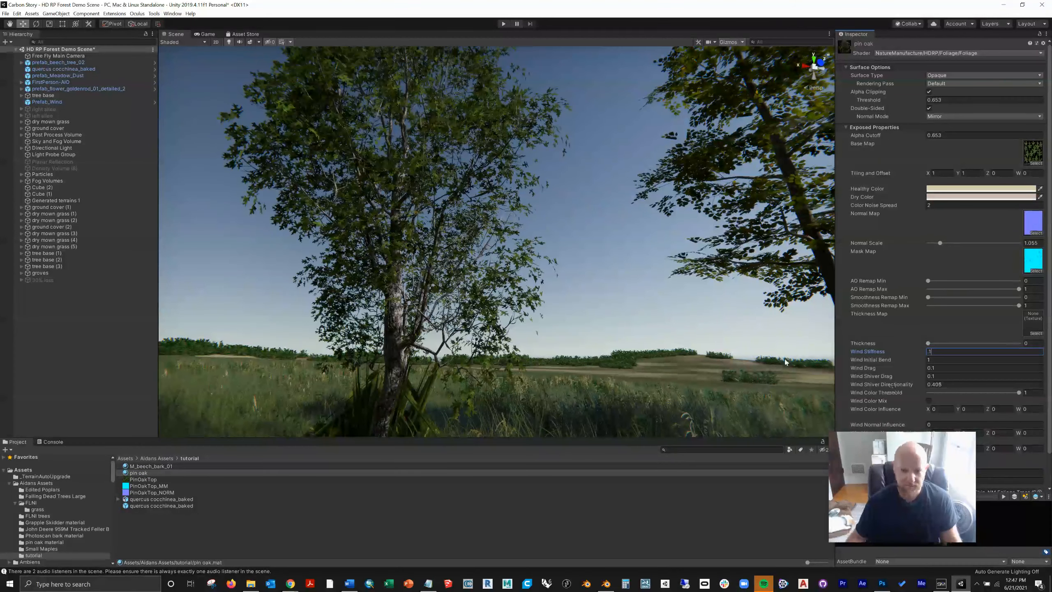
pyautogui.click(948, 375)
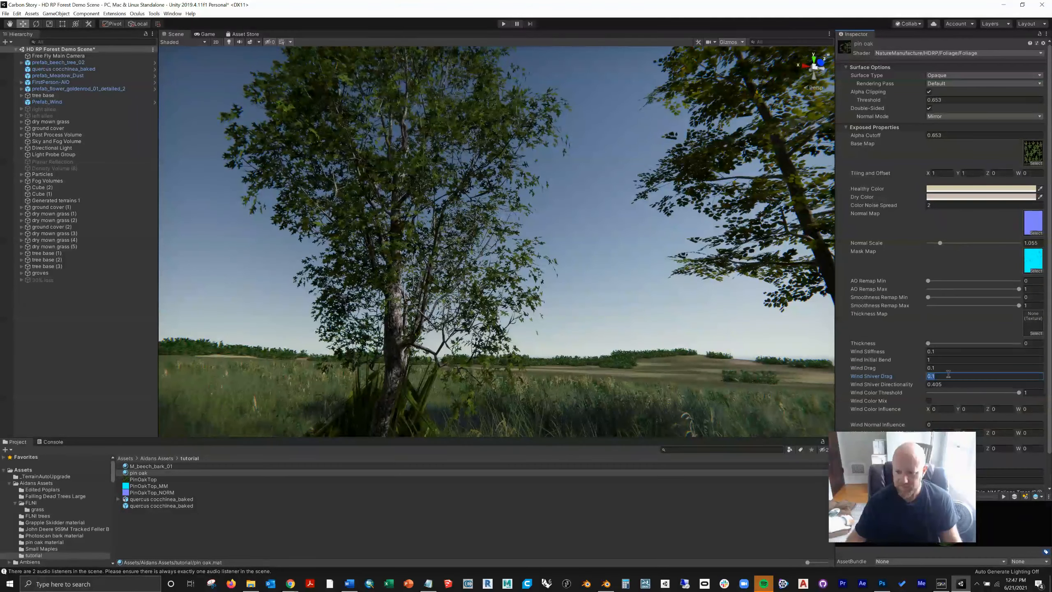
pyautogui.write('.05')
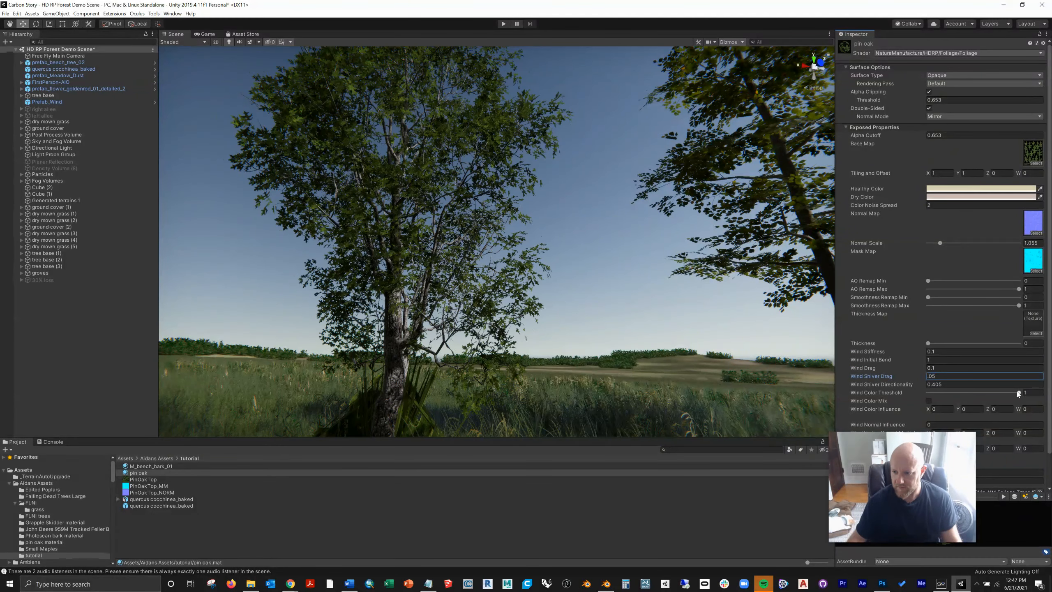
pyautogui.moveTo(1019, 393); pyautogui.dragTo(975, 398)
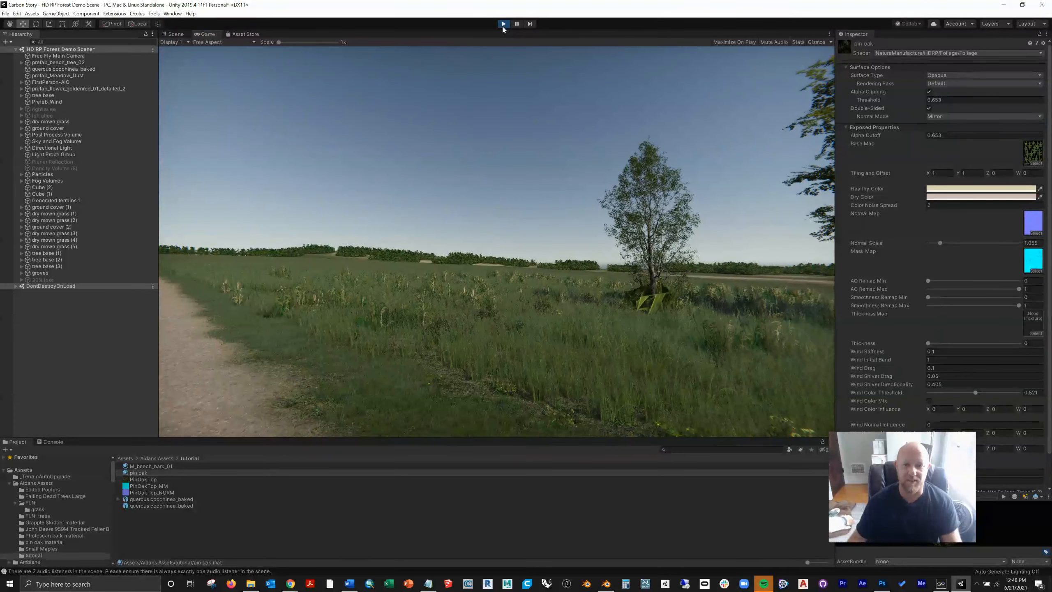
pyautogui.hotkey('ctrl', 'p')
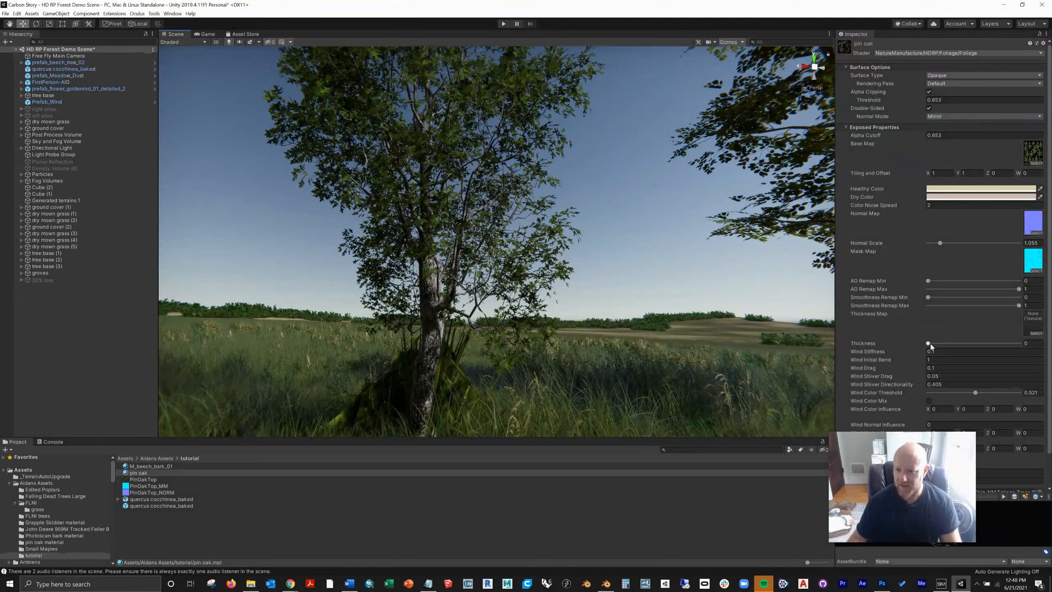
# Step: Set the pin oak material's Thickness to 0.032, Wind Stiffness to 1 and Wind Color Threshold to 0.184
pyautogui.moveTo(929, 344); pyautogui.dragTo(984, 344)
pyautogui.moveTo(1049, 348); pyautogui.dragTo(931, 343)
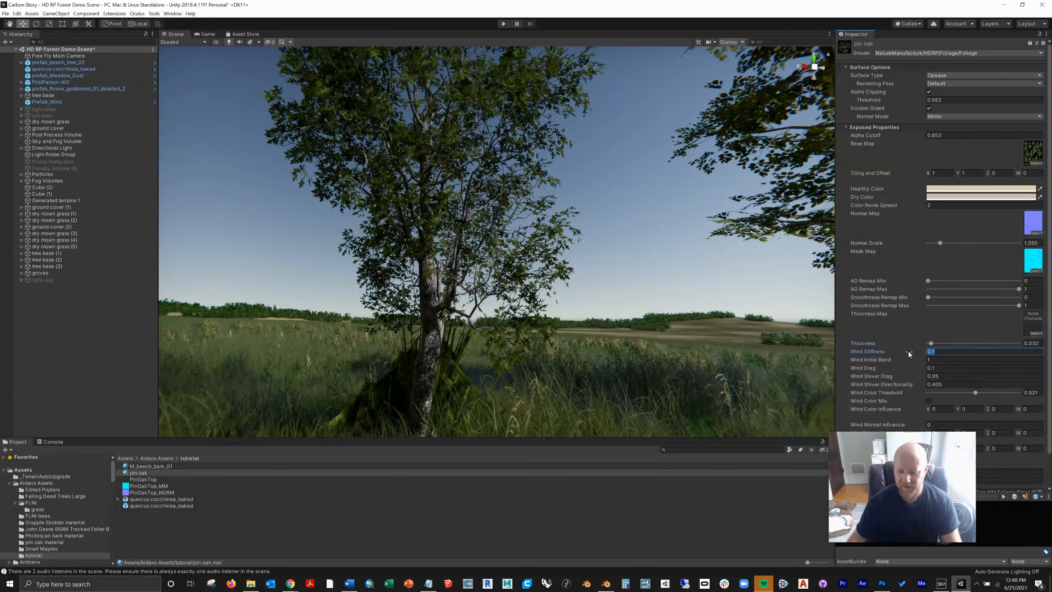
pyautogui.write('1')
pyautogui.click(954, 368)
pyautogui.moveTo(588, 299); pyautogui.dragTo(557, 263, button='right')
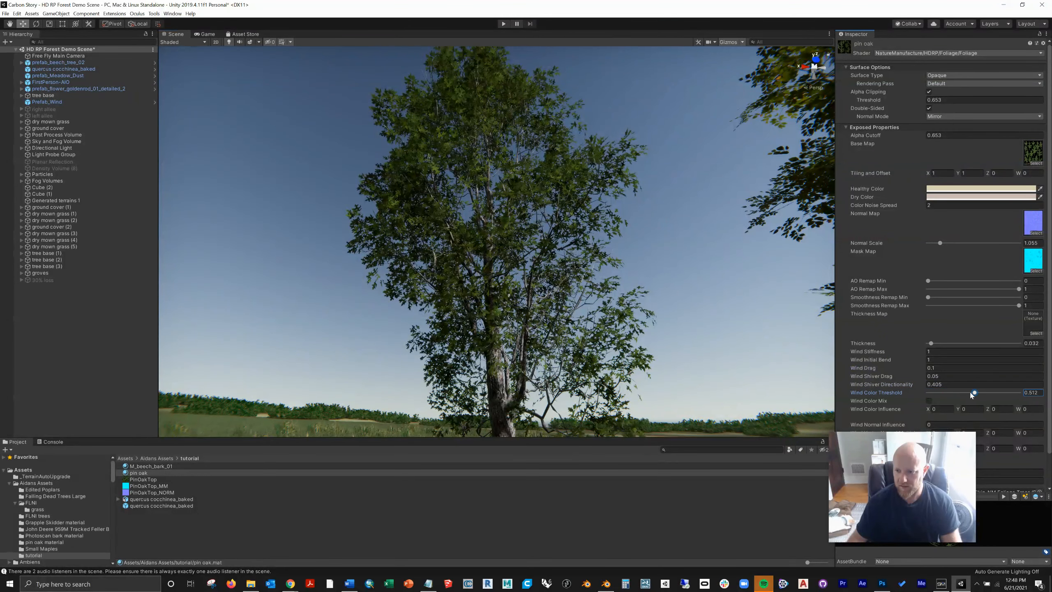
# Step: Run the scene and walk up to the oak to check its leaf movement, then stop and view the whole tree
pyautogui.click(504, 24)
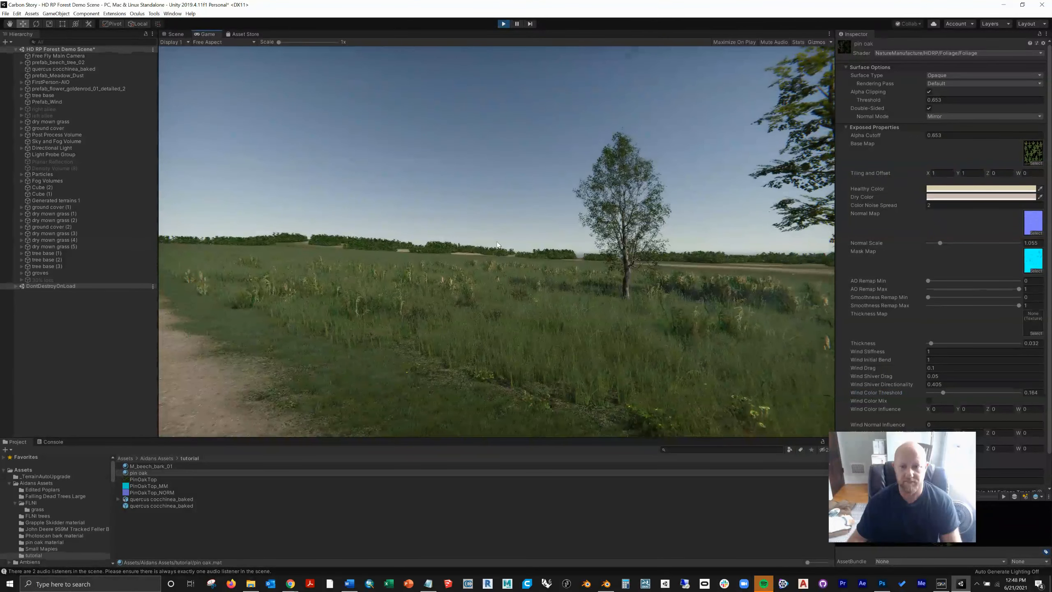
pyautogui.press('w')
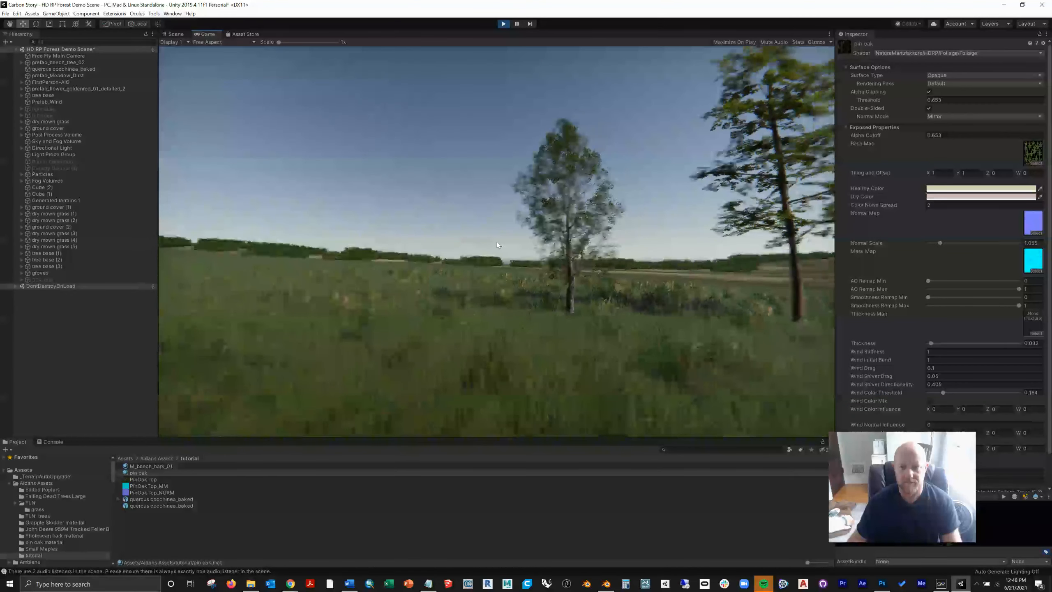
pyautogui.press('w')
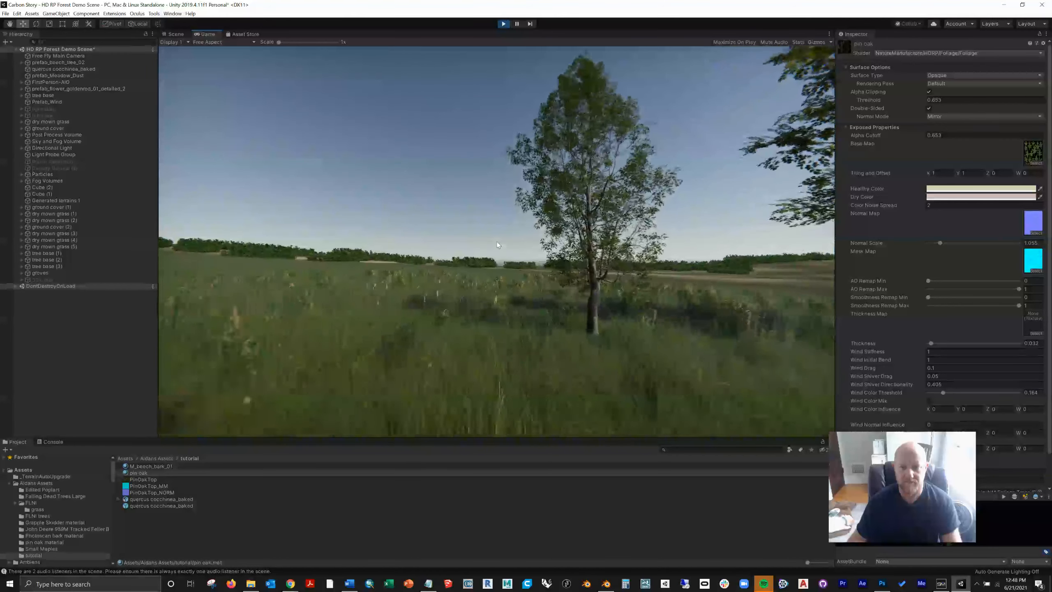
pyautogui.press('w')
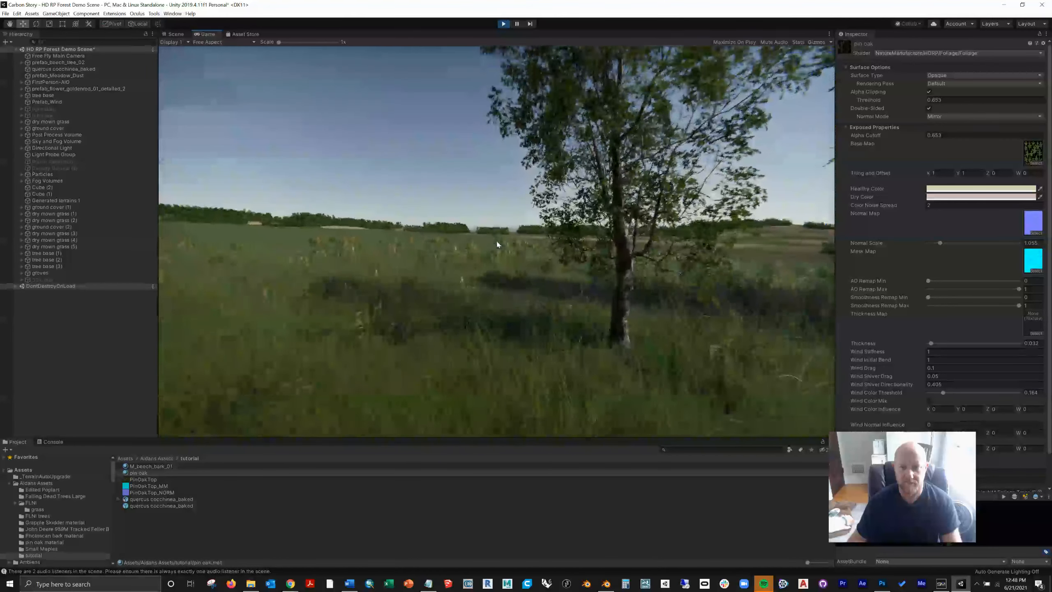
pyautogui.press('w')
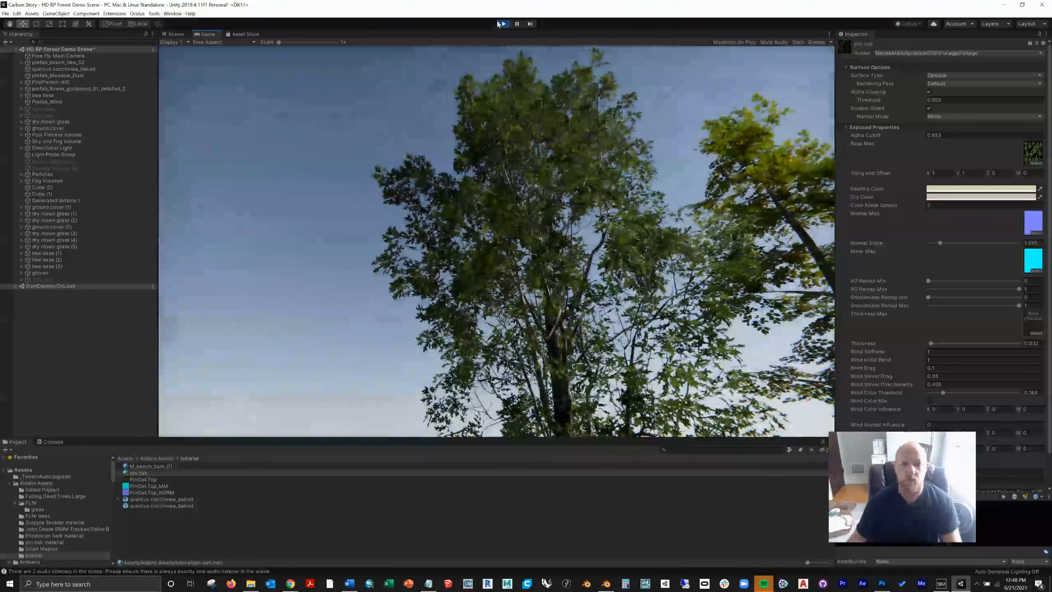
pyautogui.hotkey('ctrl', 'p')
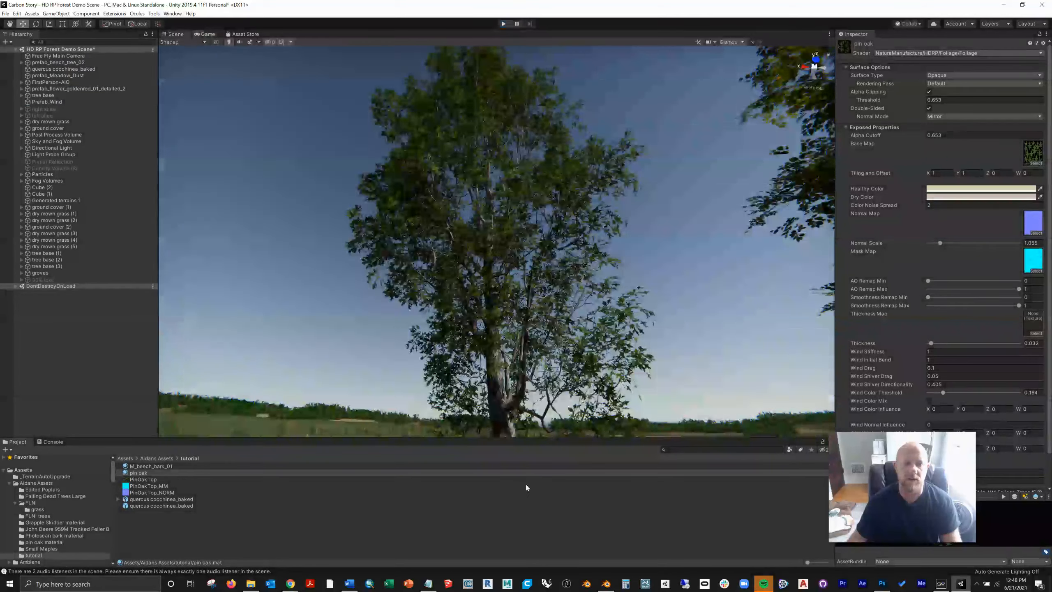
pyautogui.scroll(-3, 415, 181)
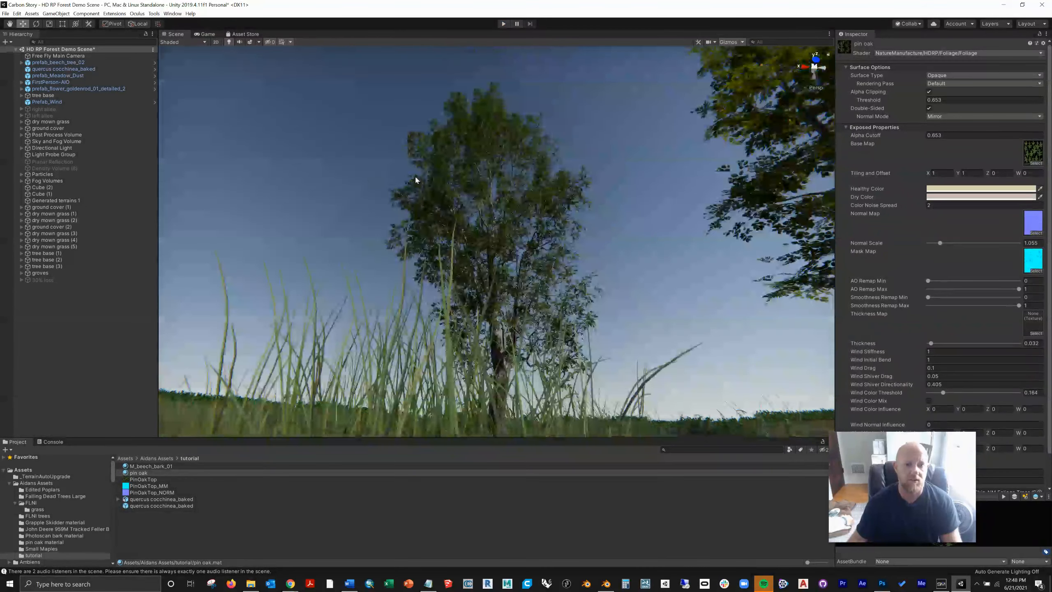
# Step: Delete the beech tree standing beside the oak
pyautogui.moveTo(404, 148); pyautogui.dragTo(409, 298, button='right')
pyautogui.scroll(-10, 432, 251)
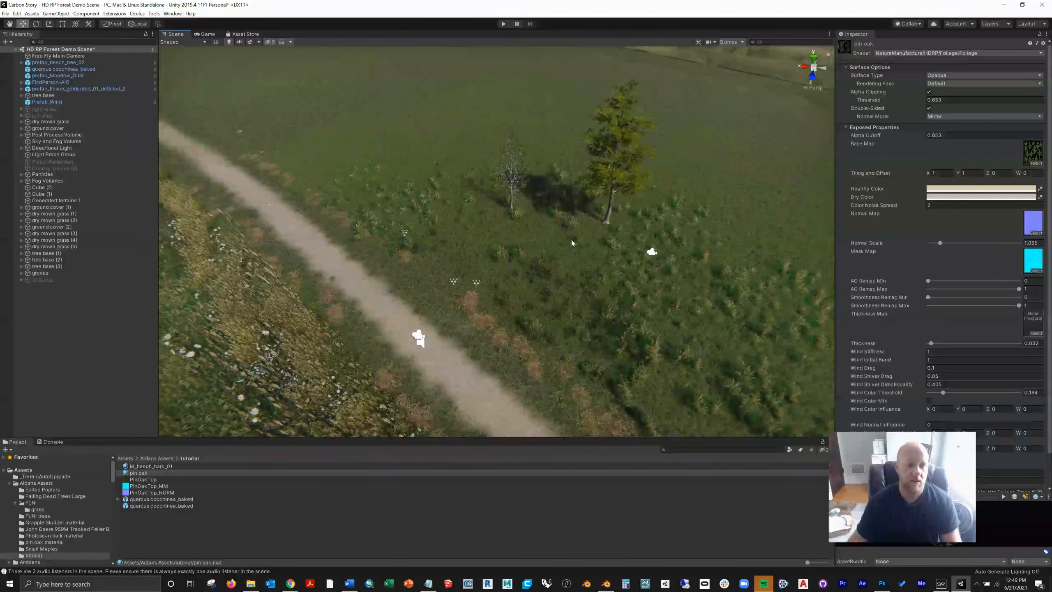
pyautogui.click(616, 155)
pyautogui.press('Delete')
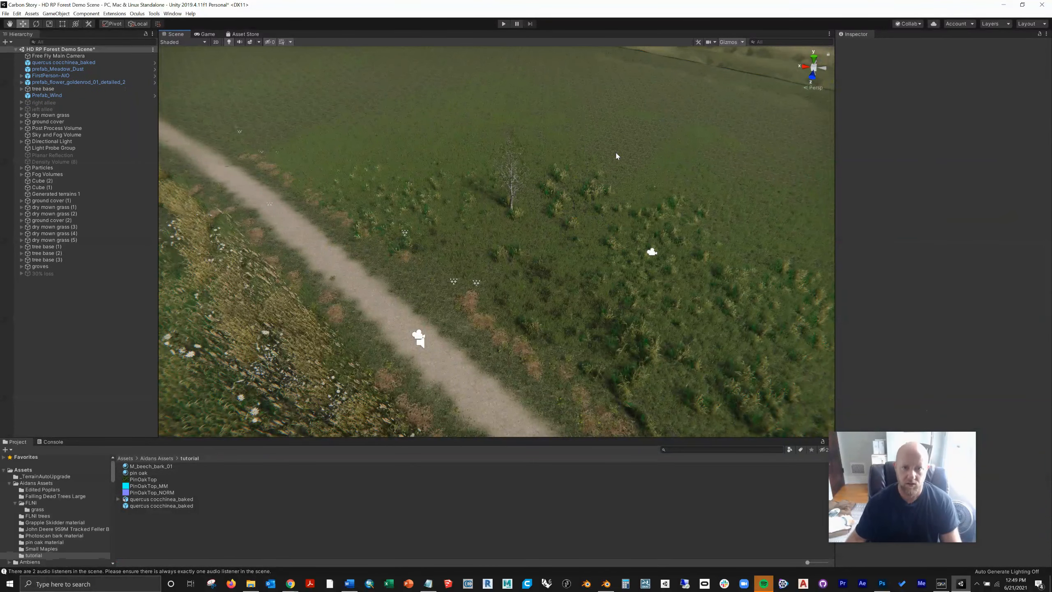
# Step: Duplicate the quercus cocchinea_baked oak, move the copy beside the original, and place the original next to the copy at the end of the Hierarchy
pyautogui.scroll(1, 600, 164)
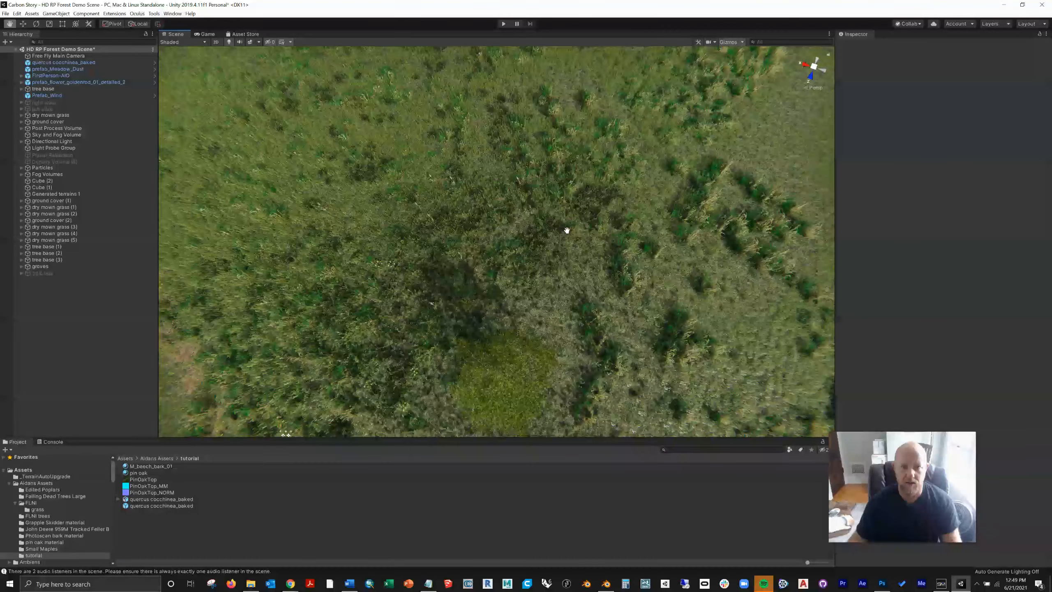
pyautogui.moveTo(567, 231); pyautogui.dragTo(564, 110, button='middle')
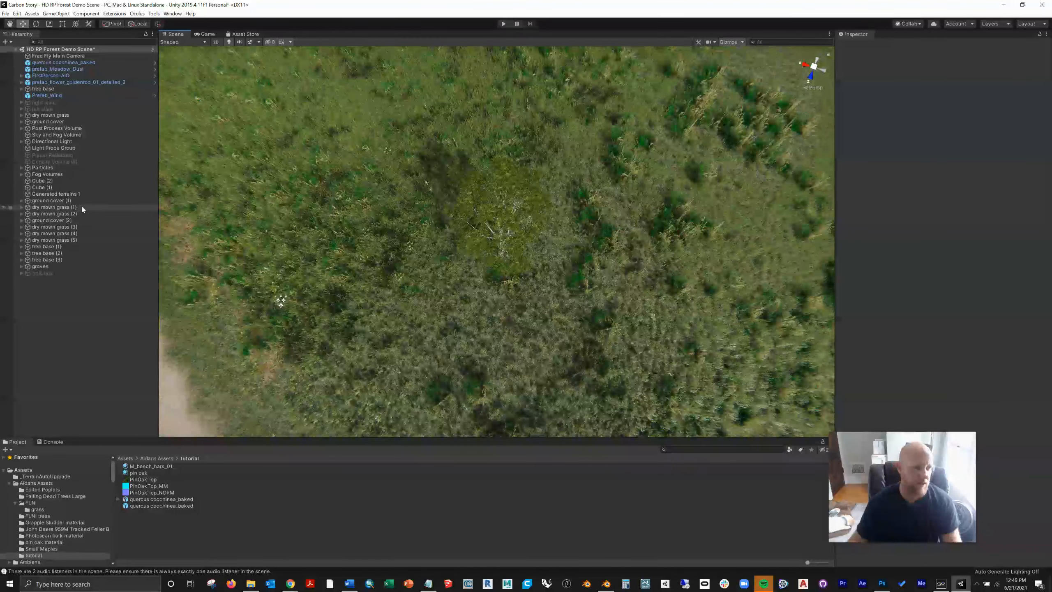
pyautogui.click(84, 63)
pyautogui.rightClick(84, 62)
pyautogui.click(99, 96)
pyautogui.moveTo(469, 247); pyautogui.dragTo(574, 280)
pyautogui.moveTo(57, 63); pyautogui.dragTo(69, 296)
# Step: Duplicate both oaks and shift the copies along X to extend the row to four trees
pyautogui.keyDown('shift'); pyautogui.click(67, 274); pyautogui.keyUp('shift')
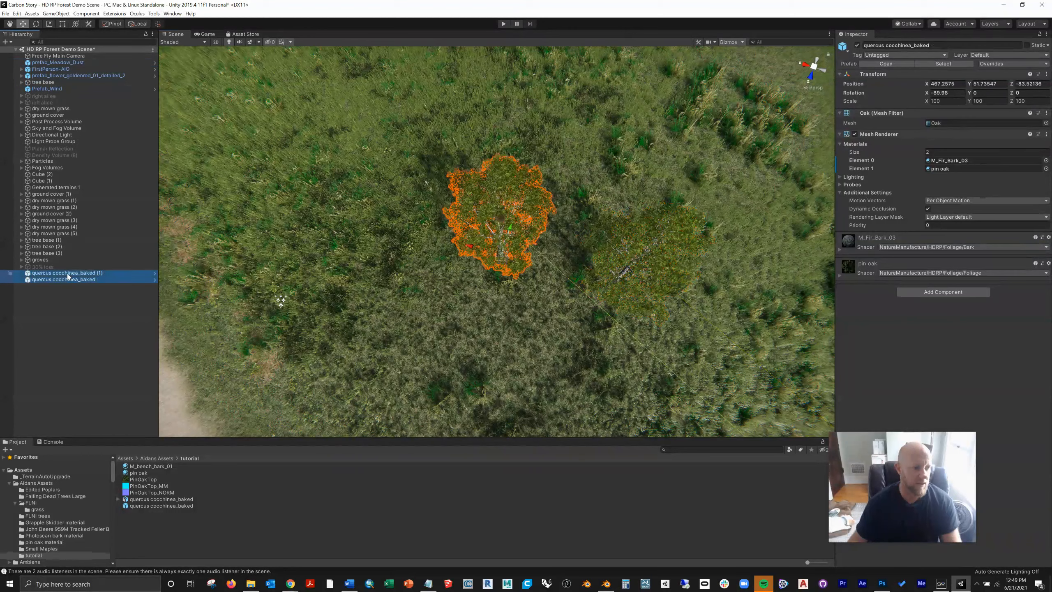
pyautogui.rightClick(67, 276)
pyautogui.click(85, 307)
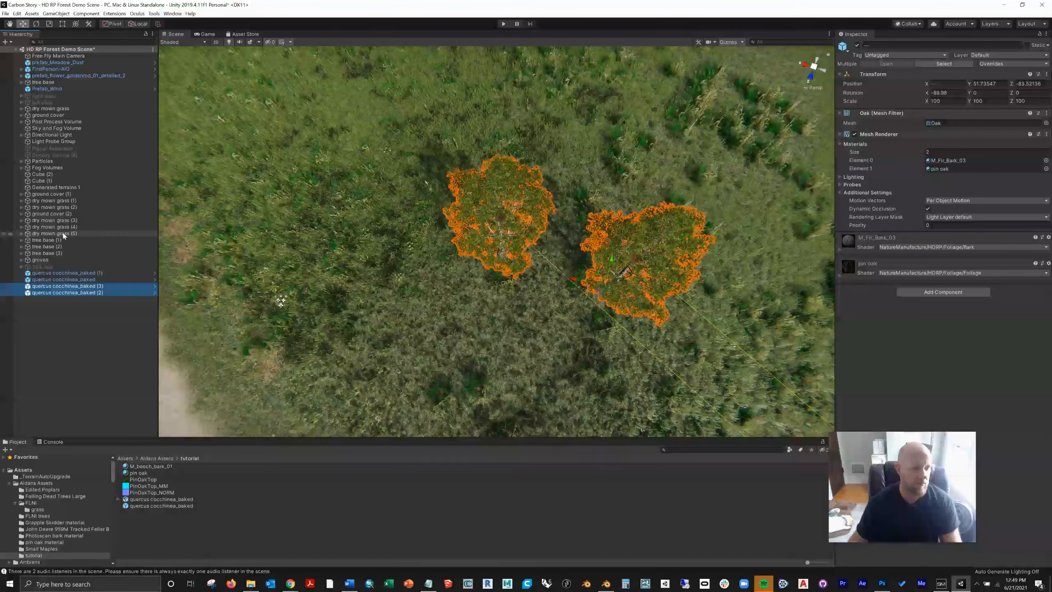
pyautogui.moveTo(580, 286); pyautogui.dragTo(797, 335)
pyautogui.press('f')
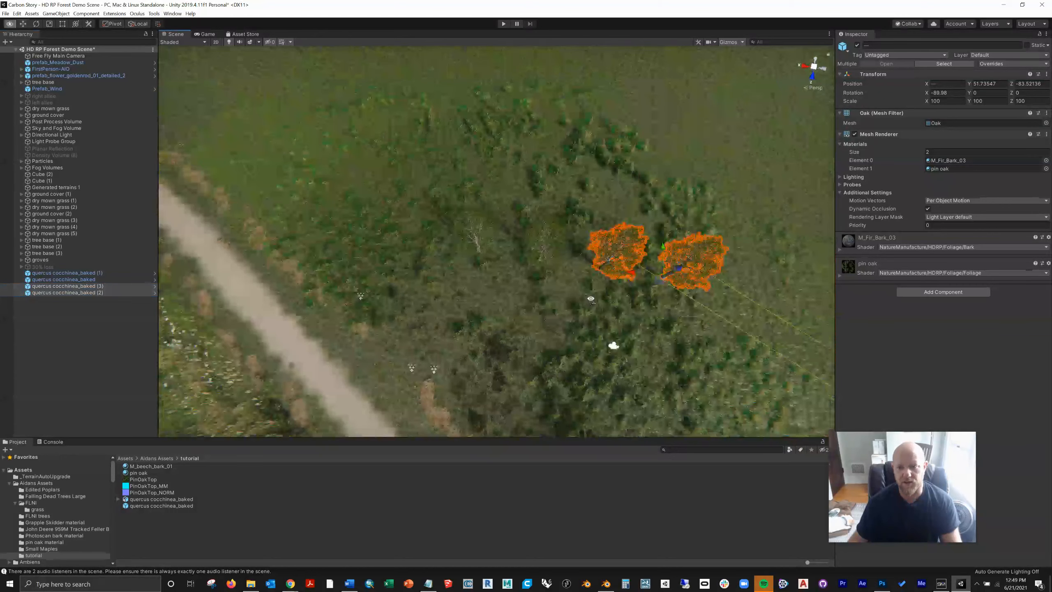
# Step: Duplicate the row of four oaks and move the copies back along Z to Z -89.49 as a second row
pyautogui.click(69, 274)
pyautogui.keyDown('shift'); pyautogui.click(66, 292); pyautogui.keyUp('shift')
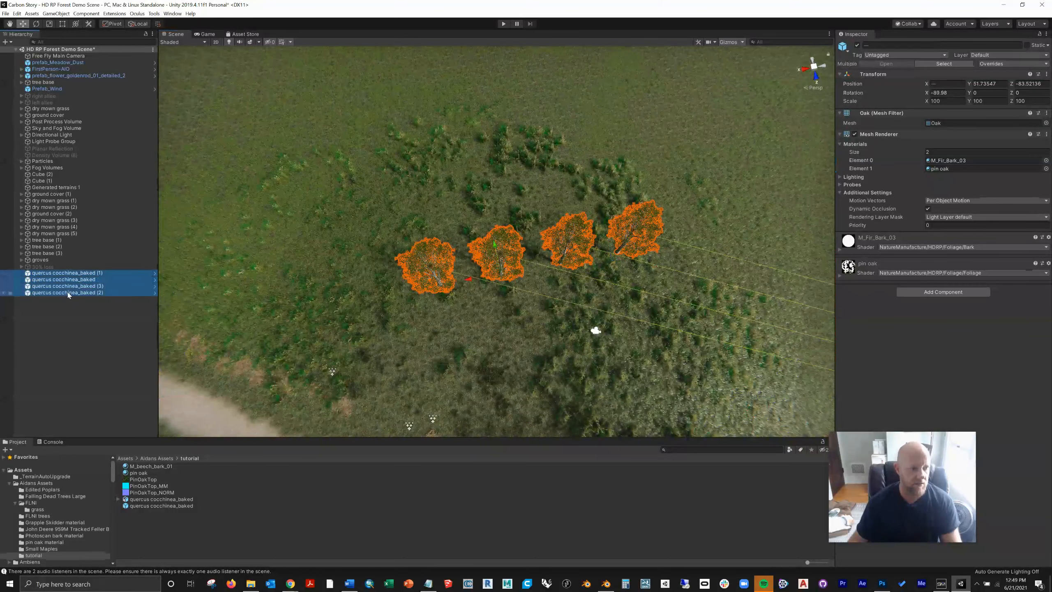
pyautogui.rightClick(67, 293)
pyautogui.click(90, 325)
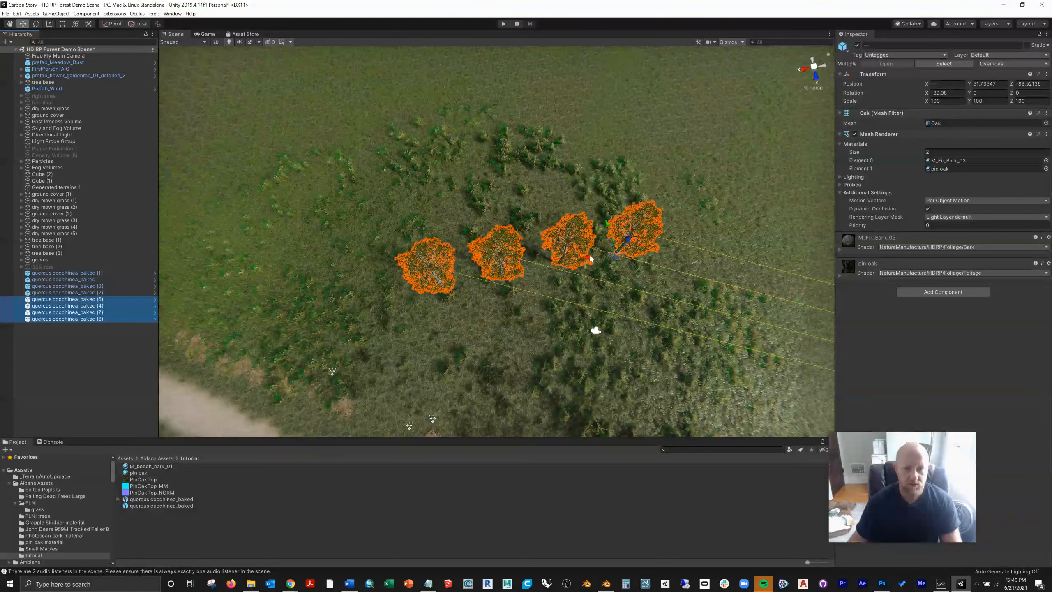
pyautogui.moveTo(590, 254); pyautogui.dragTo(366, 240)
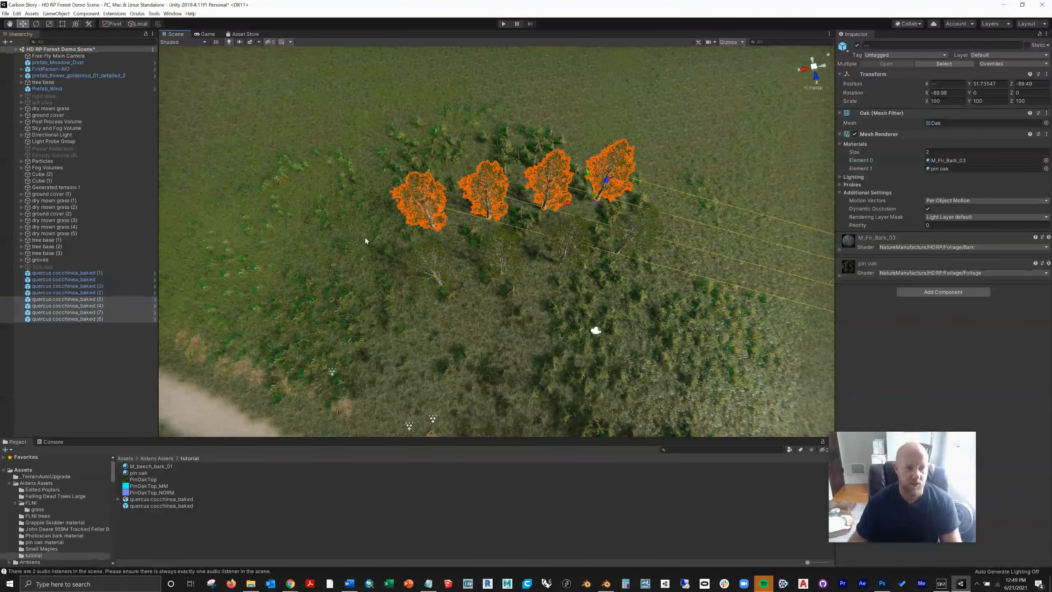
# Step: Duplicate the eight oaks and move the copies behind the first two rows to form a four-by-four block
pyautogui.click(124, 273)
pyautogui.rightClick(83, 319)
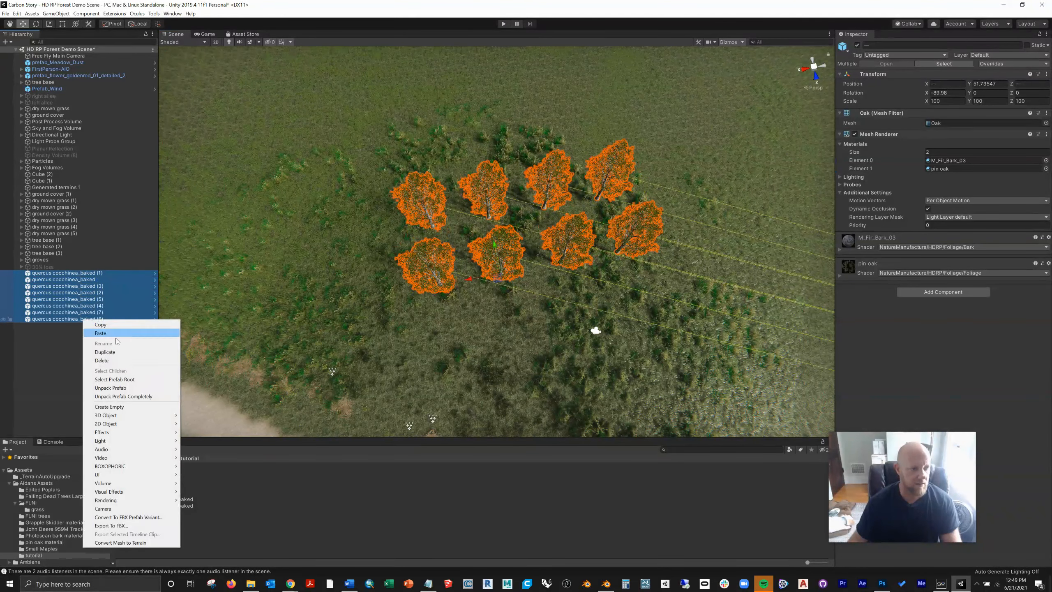
pyautogui.click(107, 352)
pyautogui.moveTo(538, 256); pyautogui.dragTo(524, 103)
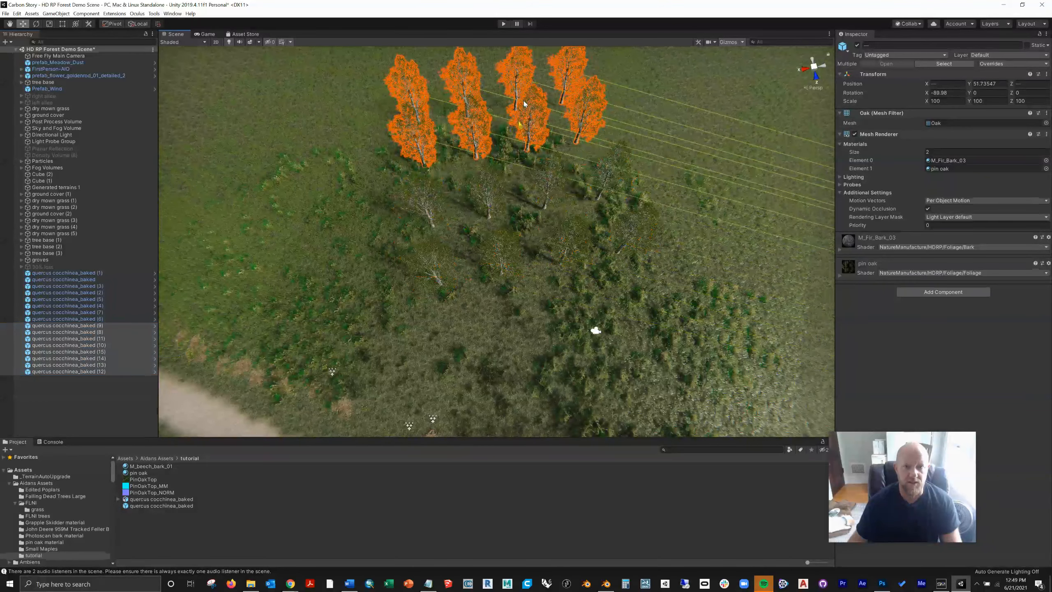
# Step: Create an empty GameObject and parent all sixteen quercus cocchinea_baked oaks to it
pyautogui.click(6, 42)
pyautogui.click(29, 51)
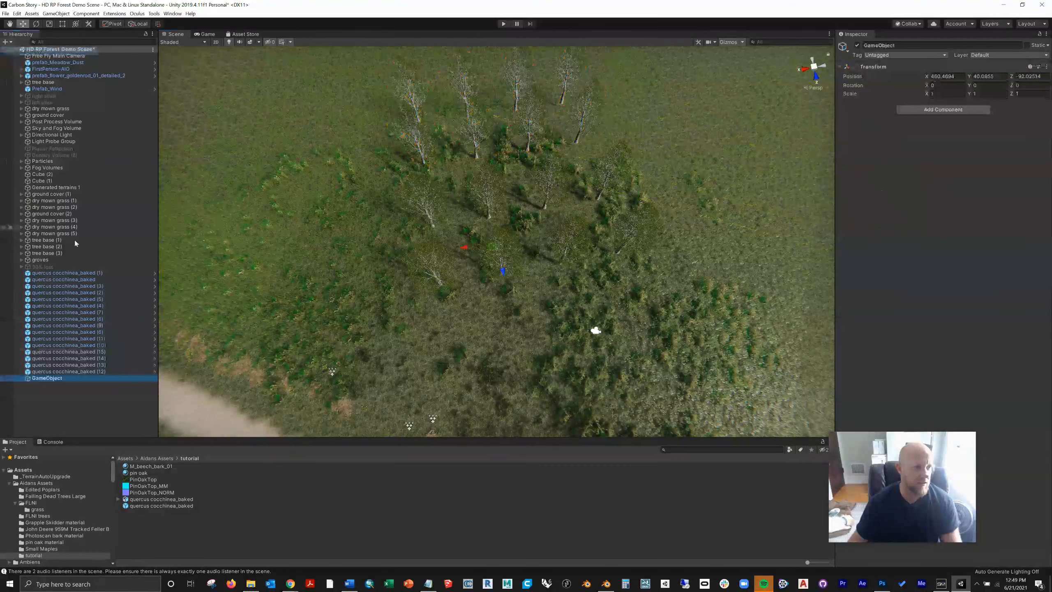
pyautogui.click(66, 273)
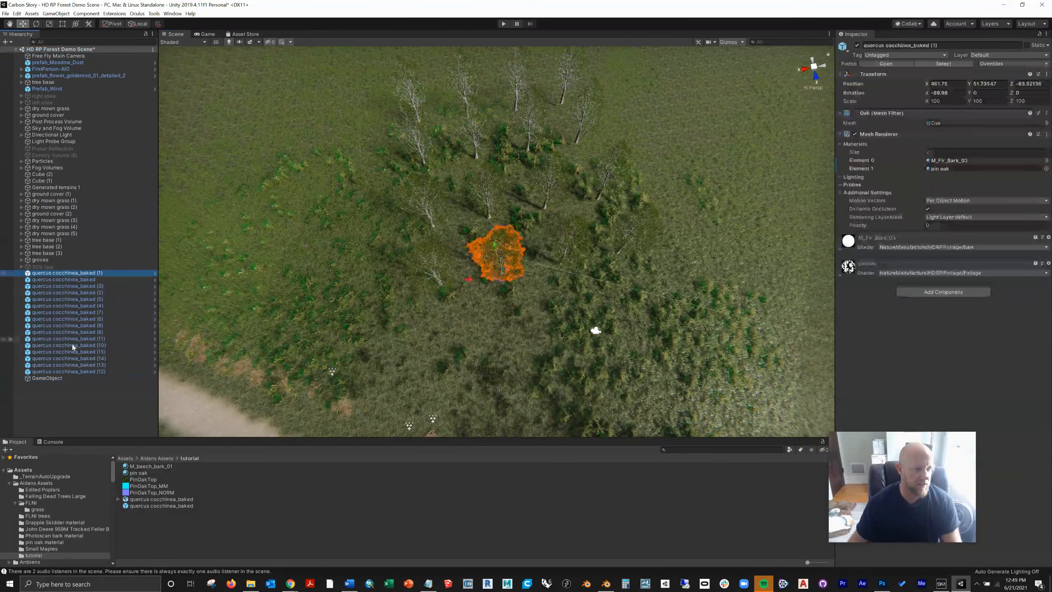
pyautogui.keyDown('shift'); pyautogui.click(66, 372); pyautogui.keyUp('shift')
pyautogui.moveTo(62, 371); pyautogui.dragTo(63, 379)
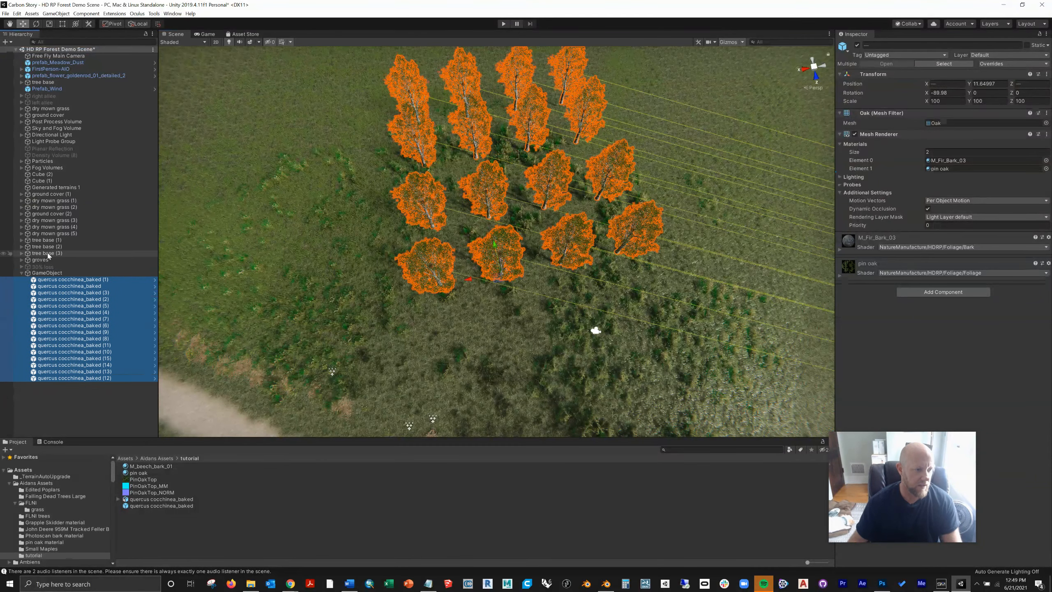
# Step: Duplicate the GameObject group of sixteen oaks and move the copy along X beside the original, to about X 436
pyautogui.click(21, 273)
pyautogui.rightClick(35, 274)
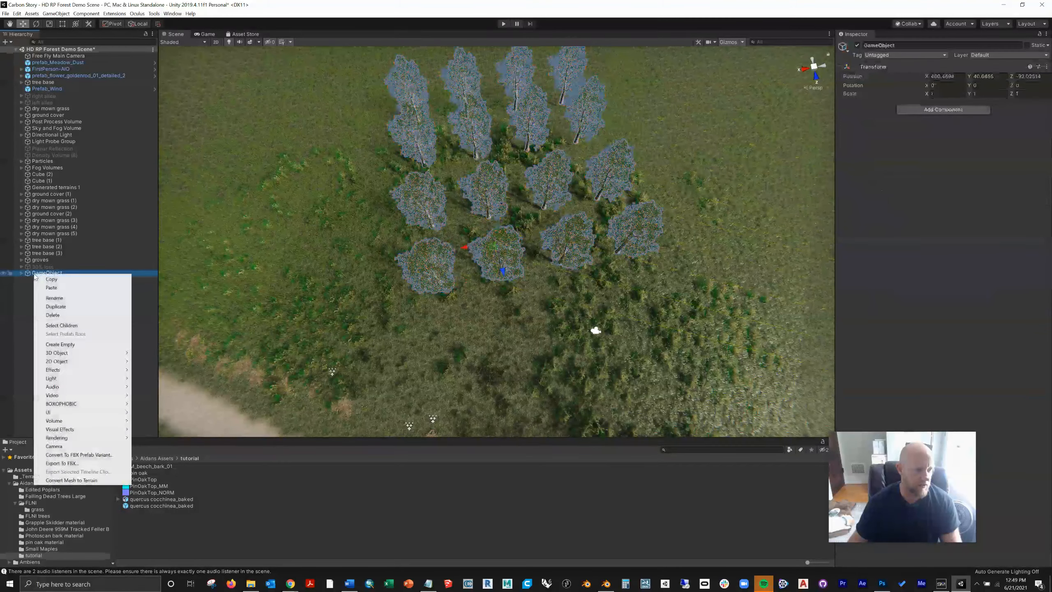
pyautogui.click(52, 306)
pyautogui.scroll(-1, 397, 253)
pyautogui.scroll(-2, 397, 253)
pyautogui.moveTo(469, 245); pyautogui.dragTo(646, 224)
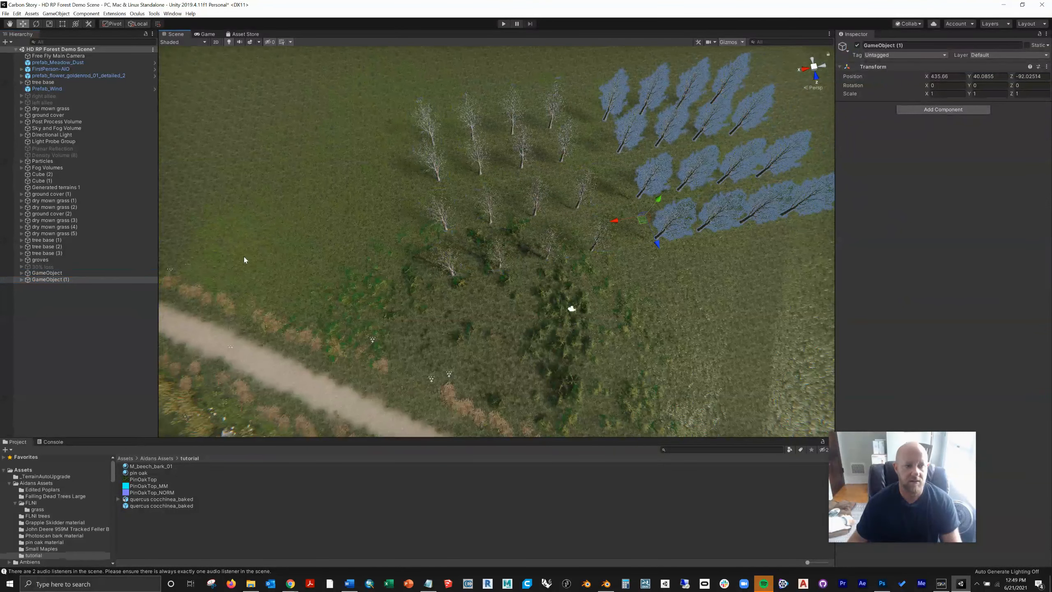
# Step: Duplicate both oak groups and move the copies behind the originals to Z -118.55
pyautogui.click(54, 274)
pyautogui.rightClick(56, 286)
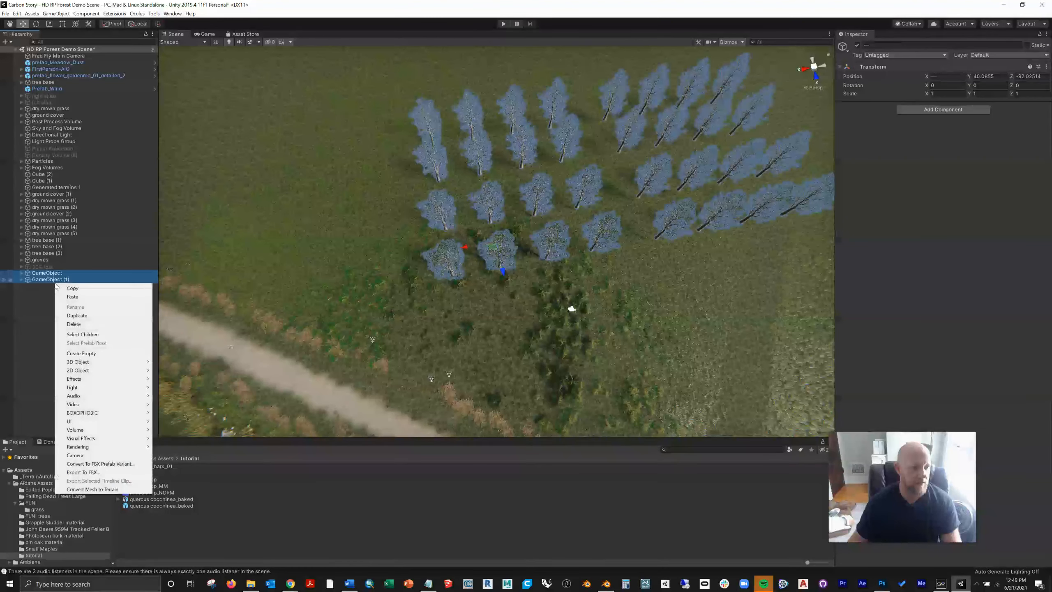
pyautogui.click(70, 317)
pyautogui.moveTo(656, 244); pyautogui.dragTo(609, 106)
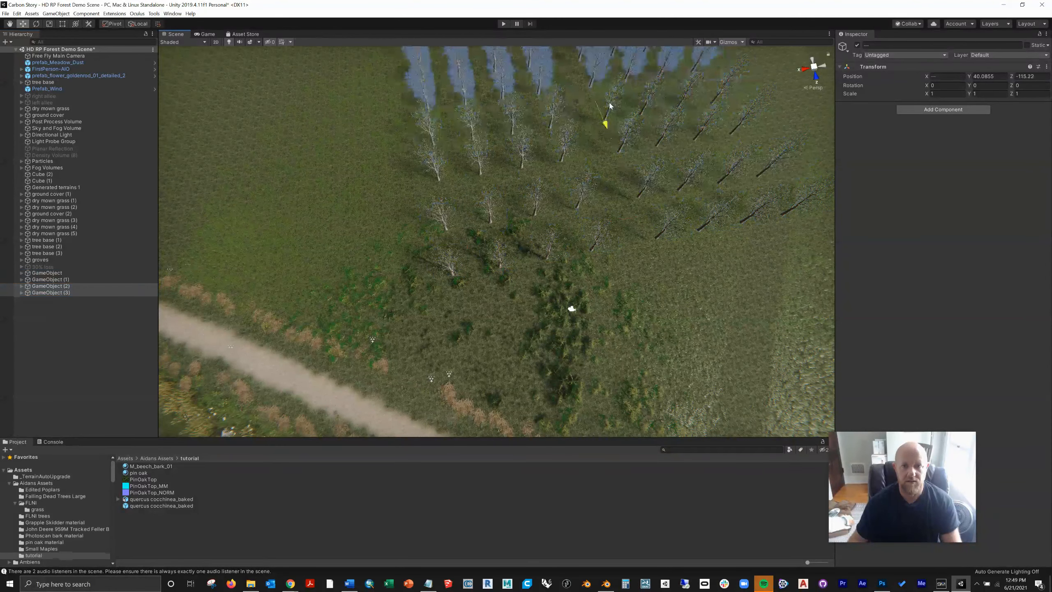
# Step: Duplicate the four oak groups and move the copies along X beside the existing trees
pyautogui.click(74, 273)
pyautogui.keyDown('shift'); pyautogui.click(72, 286); pyautogui.keyUp('shift')
pyautogui.keyDown('shift'); pyautogui.click(71, 292); pyautogui.keyUp('shift')
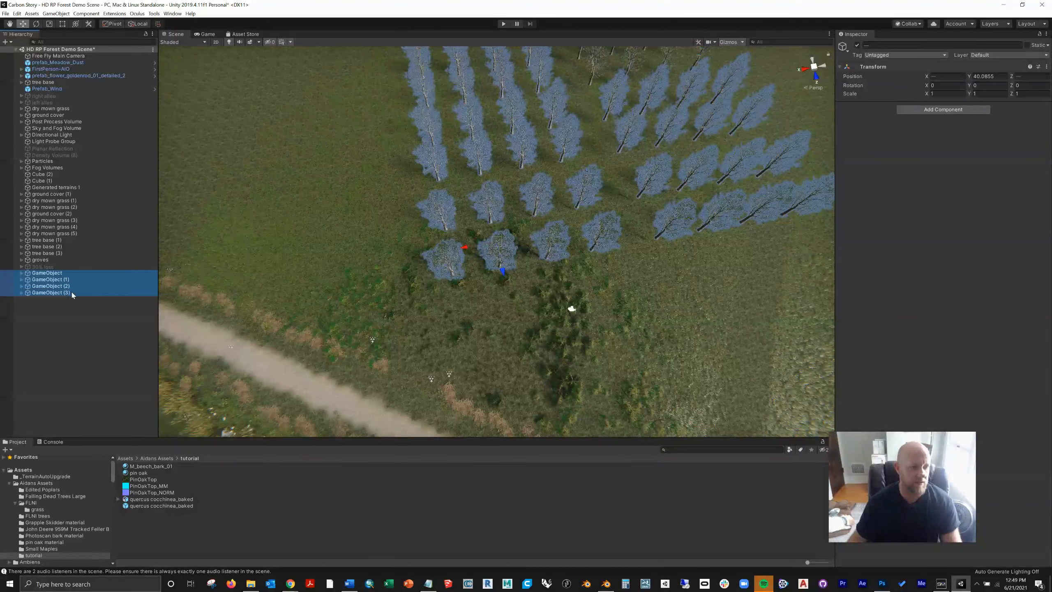
pyautogui.rightClick(71, 292)
pyautogui.click(96, 325)
pyautogui.scroll(-6, 461, 285)
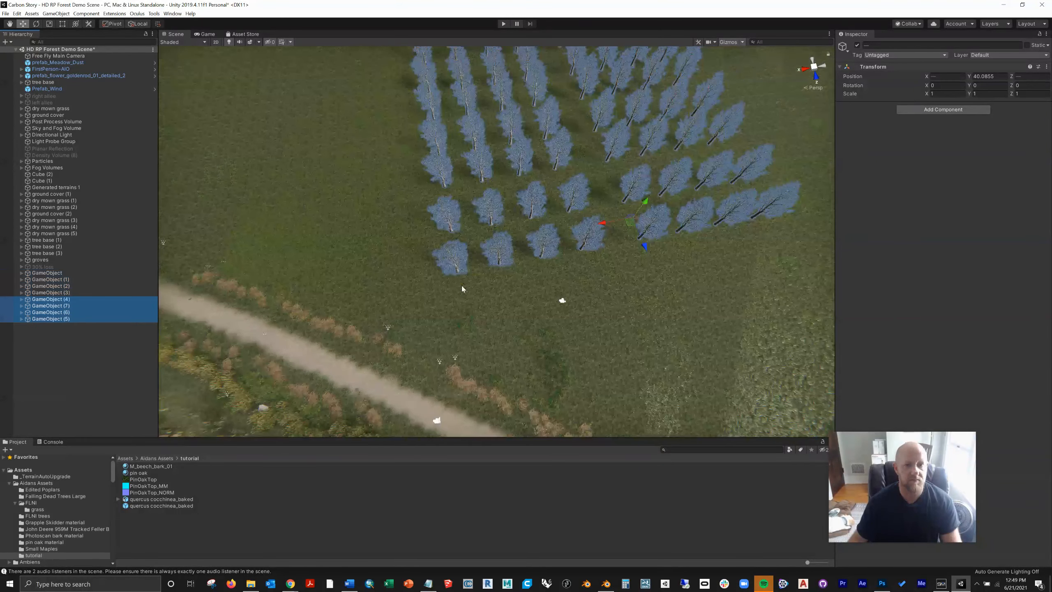
pyautogui.moveTo(553, 234); pyautogui.dragTo(718, 204)
# Step: Duplicate the groups GameObject (5) and GameObject (6) and move the copies farther out to extend the plantation, then select the terrain
pyautogui.click(78, 313)
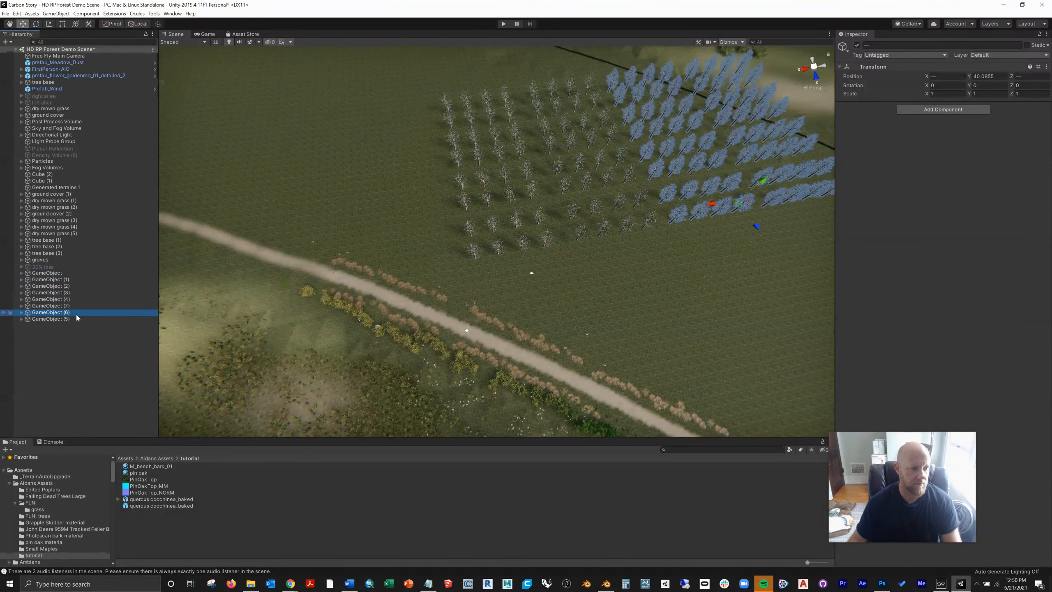
pyautogui.keyDown('shift'); pyautogui.click(70, 319); pyautogui.keyUp('shift')
pyautogui.rightClick(63, 320)
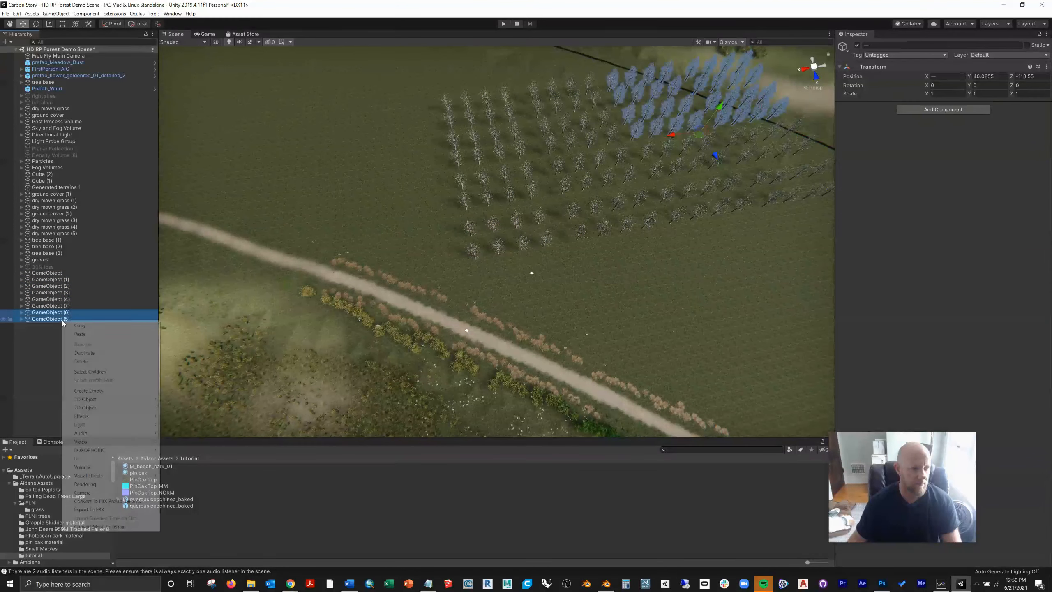
pyautogui.click(68, 356)
pyautogui.keyDown('alt'); pyautogui.moveTo(496, 259); pyautogui.dragTo(508, 155); pyautogui.keyUp('alt')
pyautogui.click(560, 171)
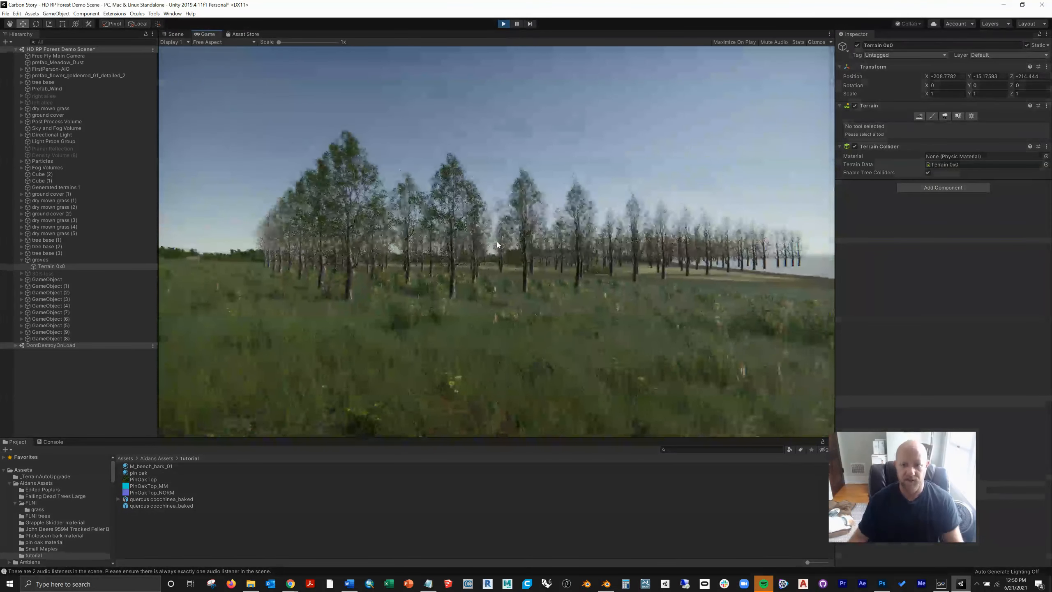
# Step: Walk among the oaks in play mode to check the foliage in the wind, then stop and examine the rows up close in the Scene view
pyautogui.press('w')
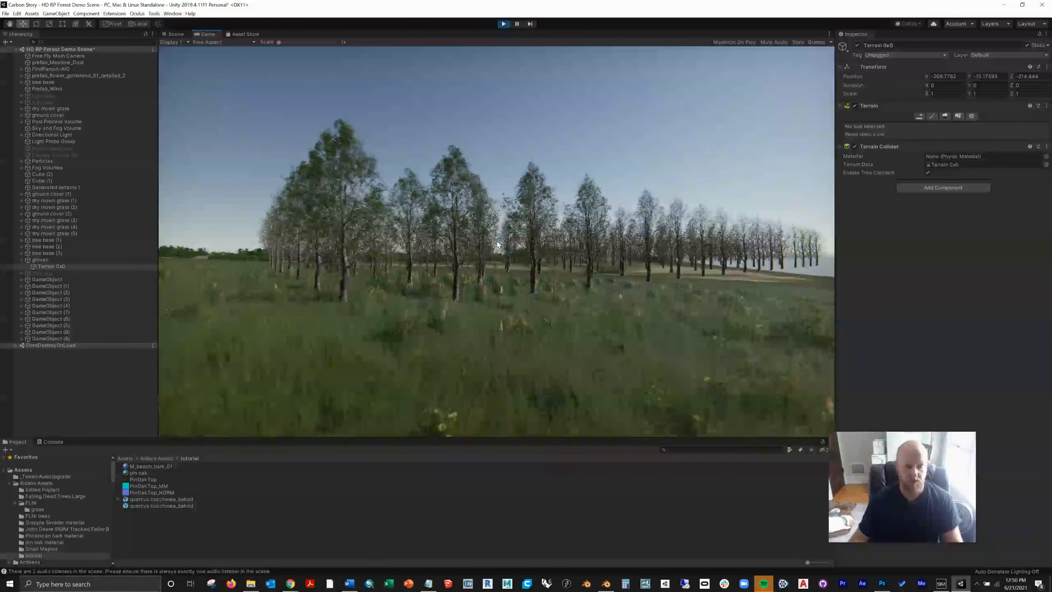
pyautogui.press('w')
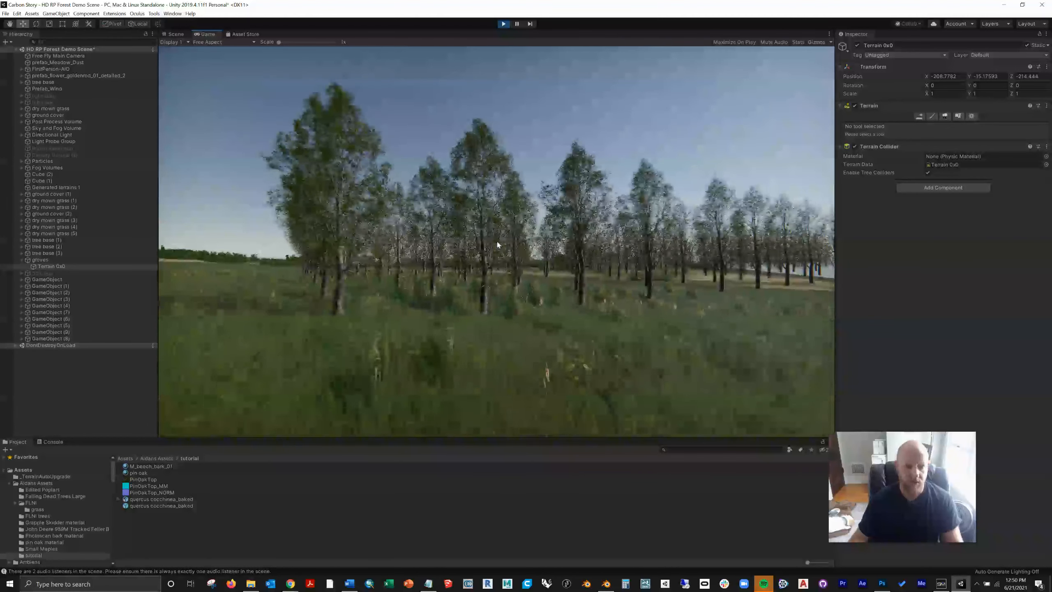
pyautogui.press('w')
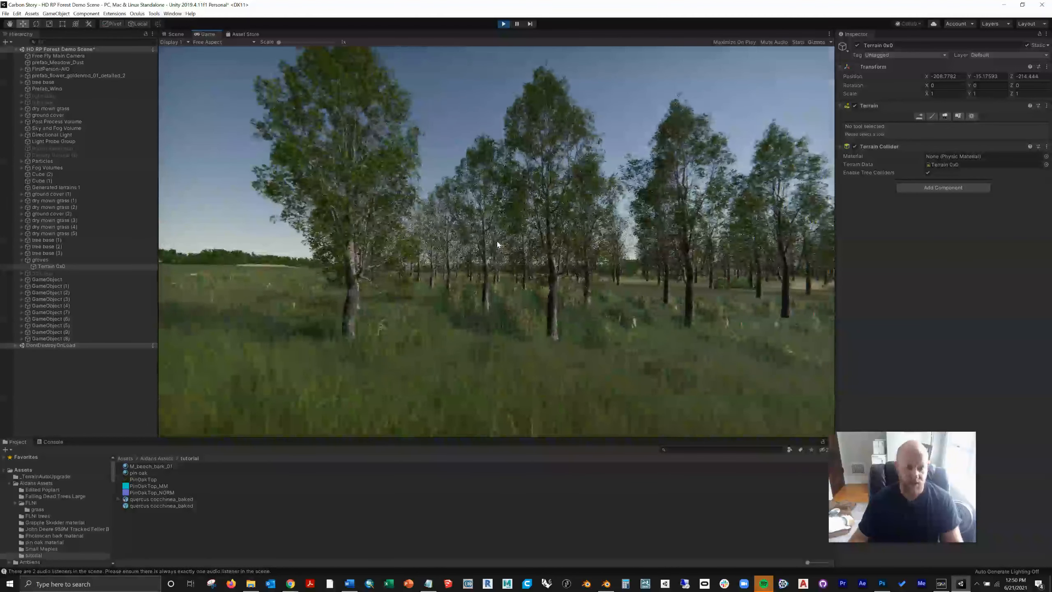
pyautogui.press('w')
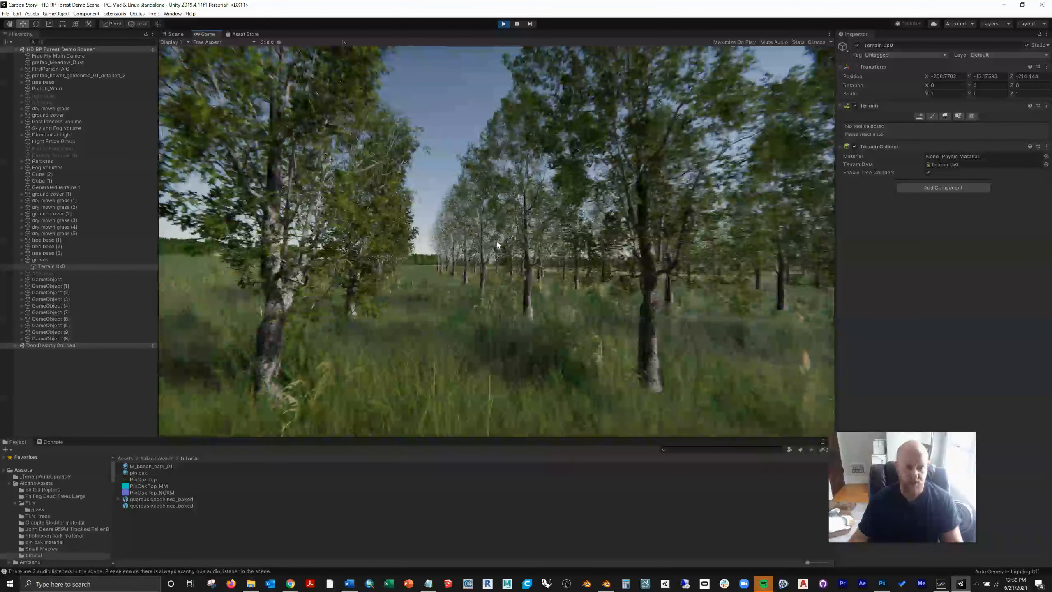
pyautogui.press('w')
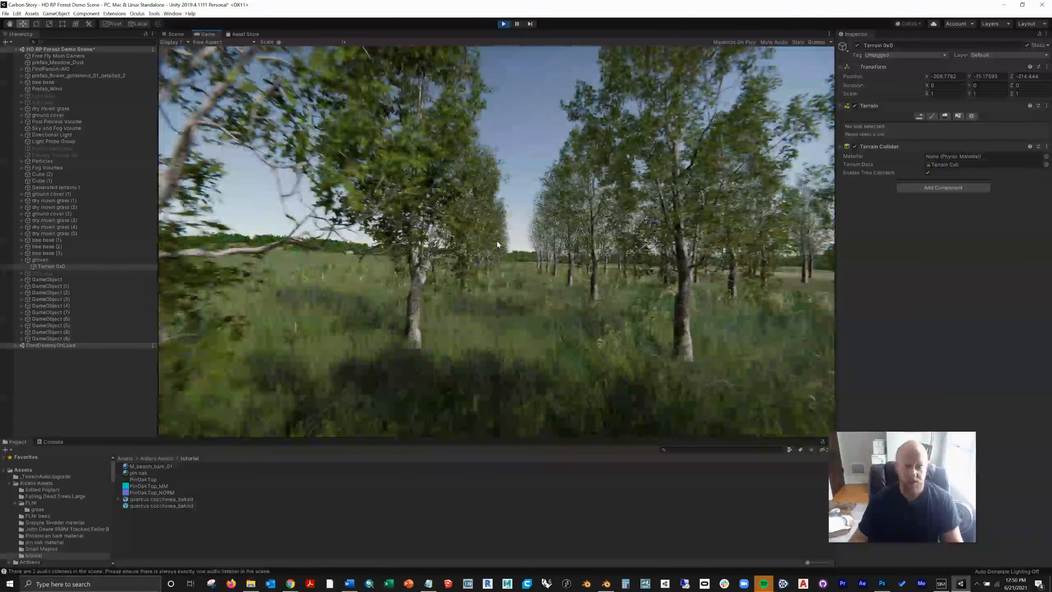
pyautogui.press('w')
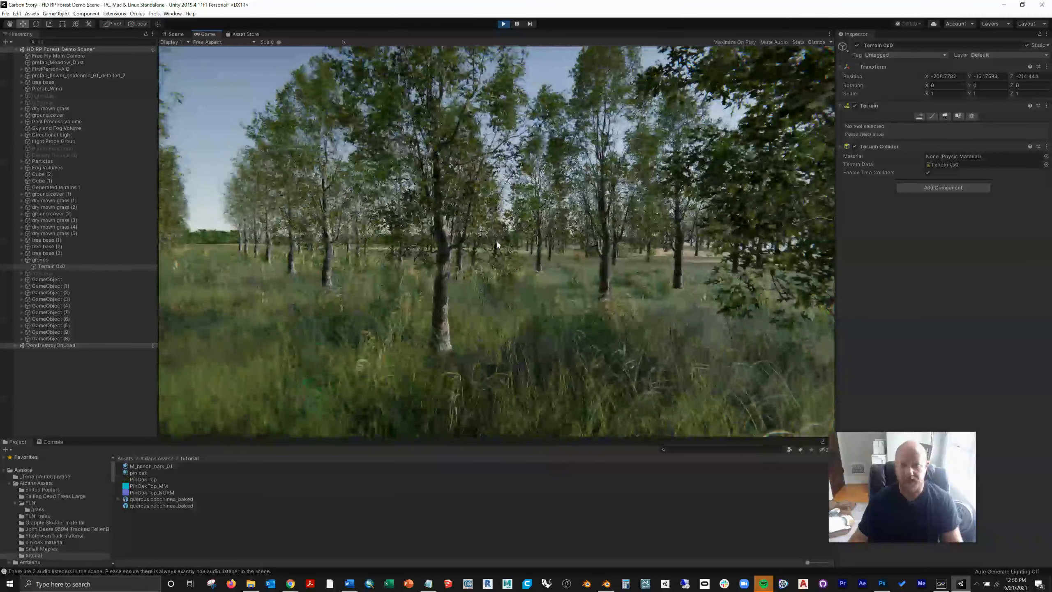
pyautogui.press('w')
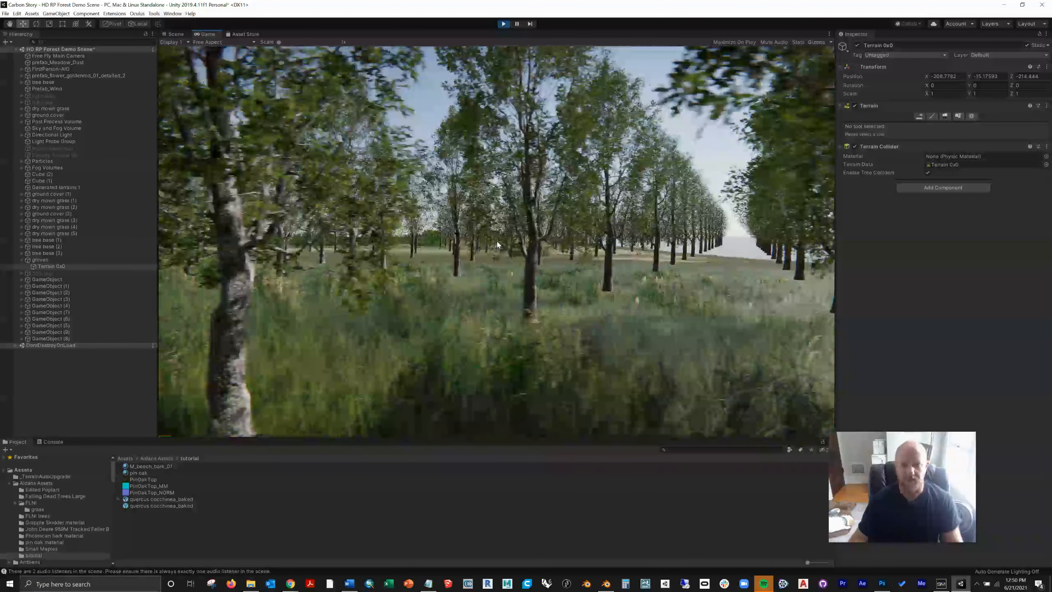
pyautogui.press('w')
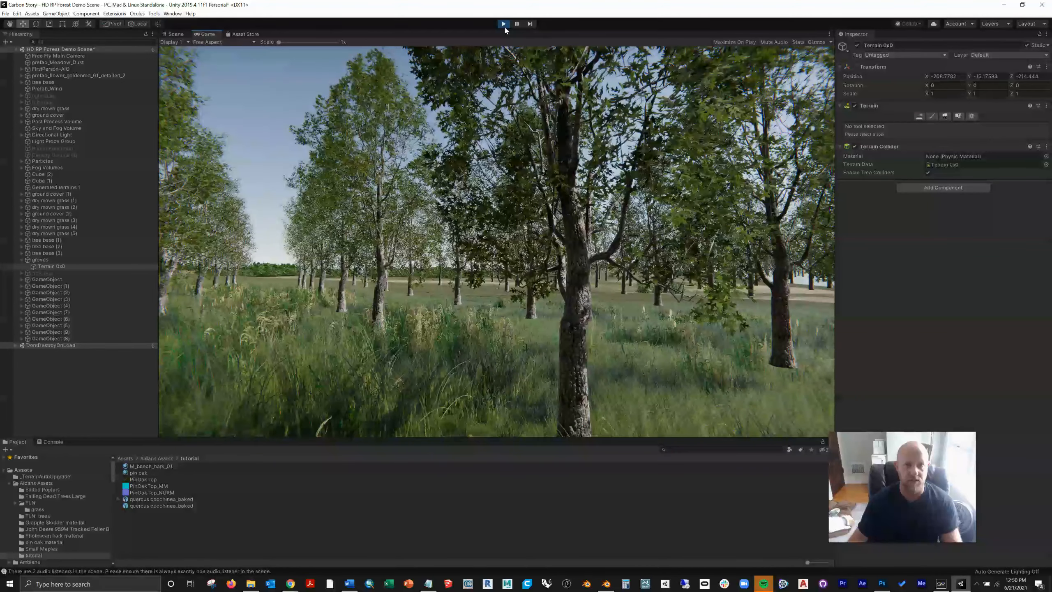
pyautogui.click(504, 23)
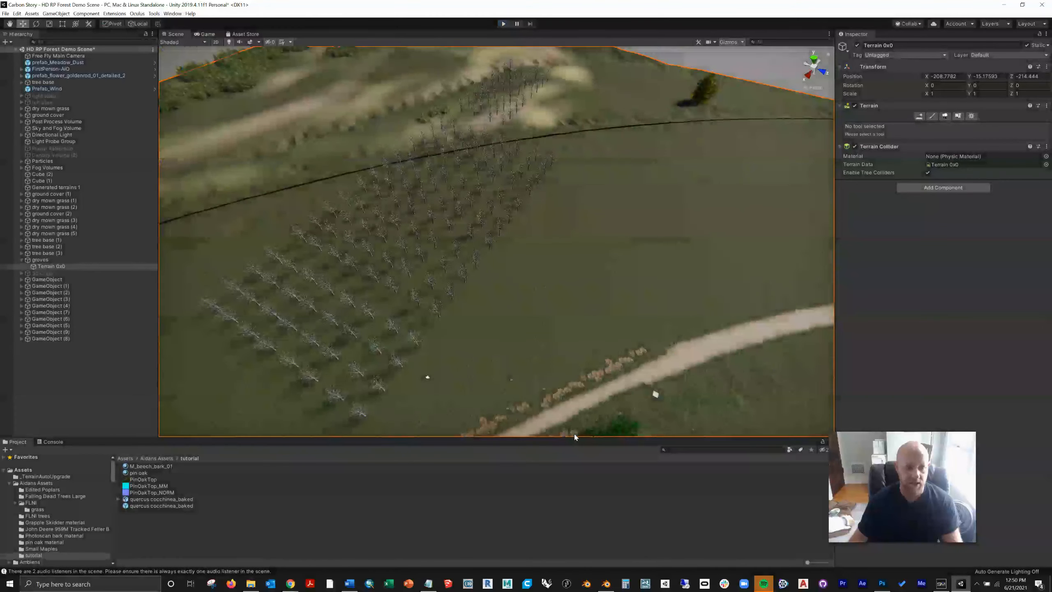
pyautogui.press('w')
pyautogui.moveTo(427, 364); pyautogui.dragTo(405, 281, button='right')
pyautogui.scroll(5, 393, 346)
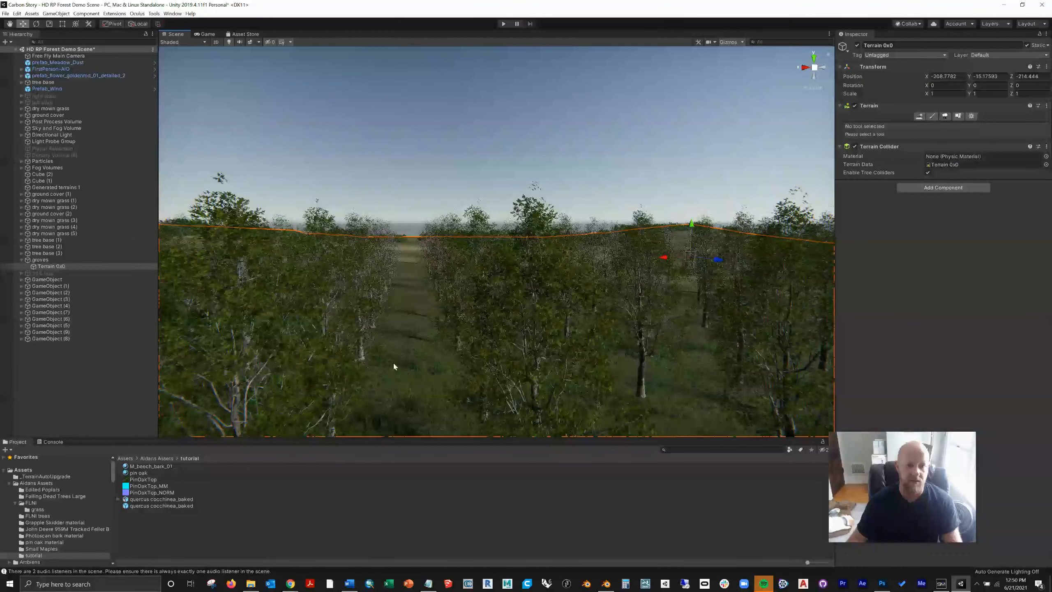
pyautogui.moveTo(393, 365); pyautogui.dragTo(399, 331, button='middle')
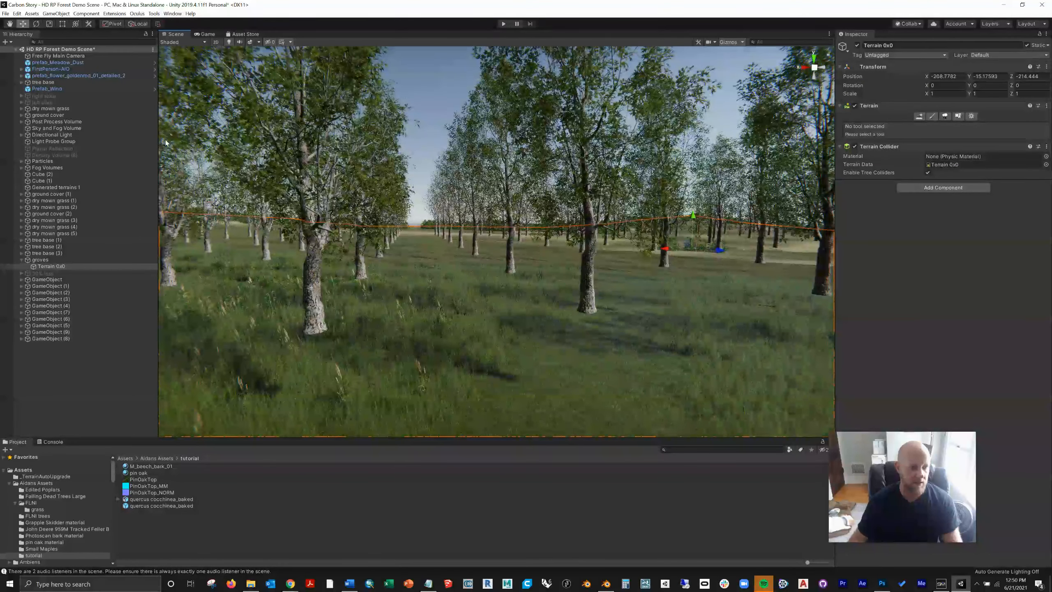
# Step: Delete every oak inside the group GameObject except quercus cocchinea_baked (1)
pyautogui.click(47, 281)
pyautogui.press('Right')
pyautogui.click(54, 293)
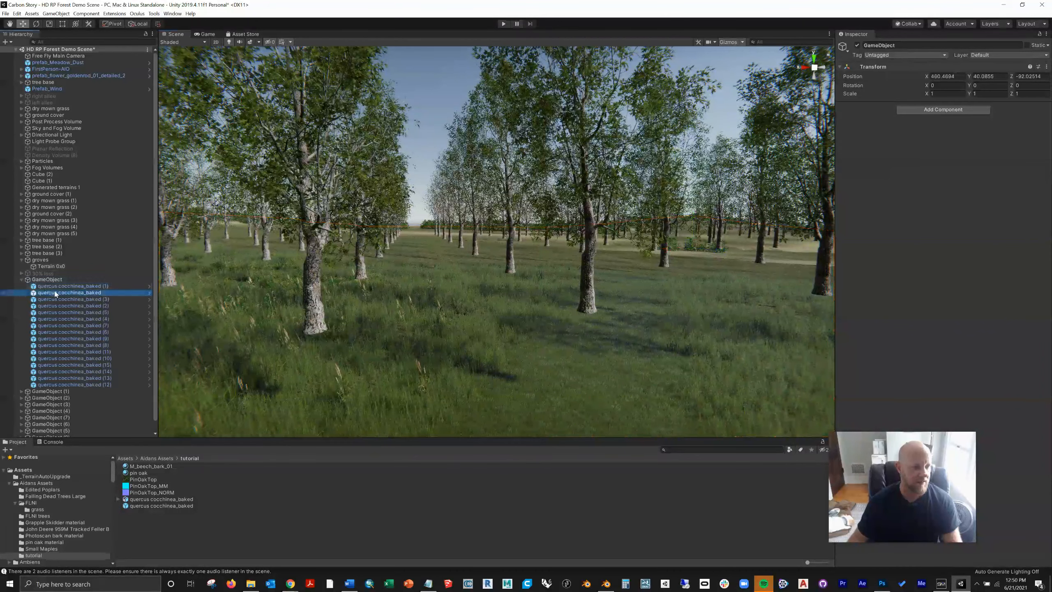
pyautogui.keyDown('shift'); pyautogui.click(71, 385); pyautogui.keyUp('shift')
pyautogui.rightClick(71, 385)
pyautogui.click(135, 197)
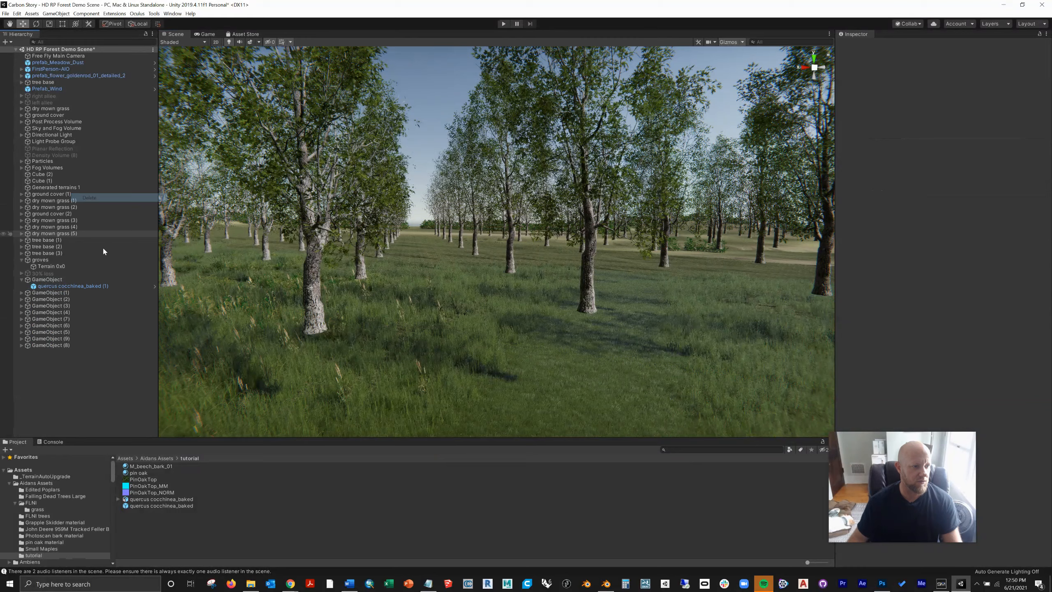
# Step: Delete all the duplicated oak groups, GameObject (1) through GameObject (9), from the scene
pyautogui.click(62, 292)
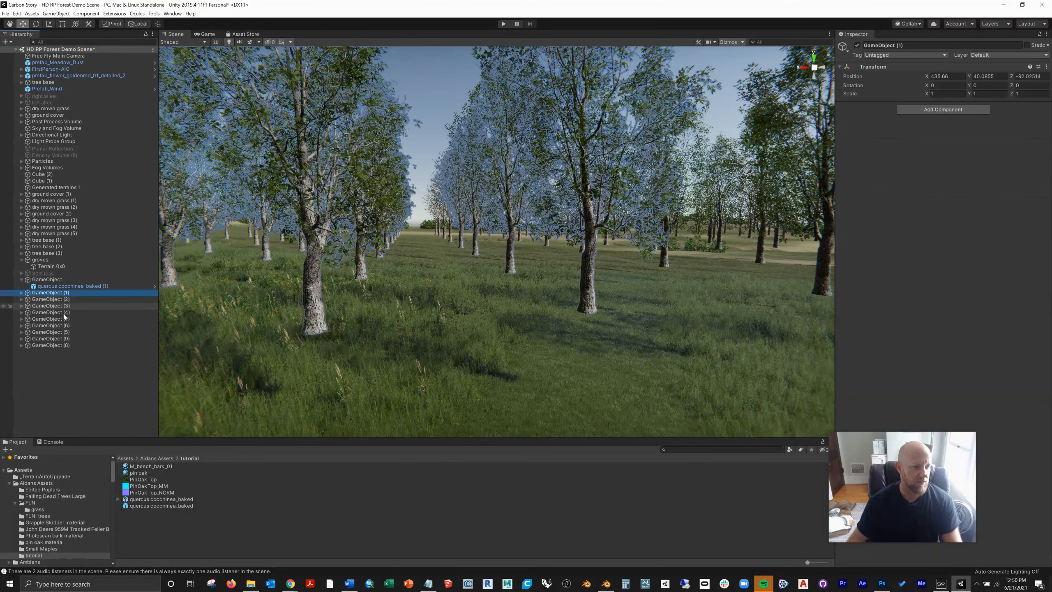
pyautogui.keyDown('shift'); pyautogui.click(55, 345); pyautogui.keyUp('shift')
pyautogui.rightClick(55, 345)
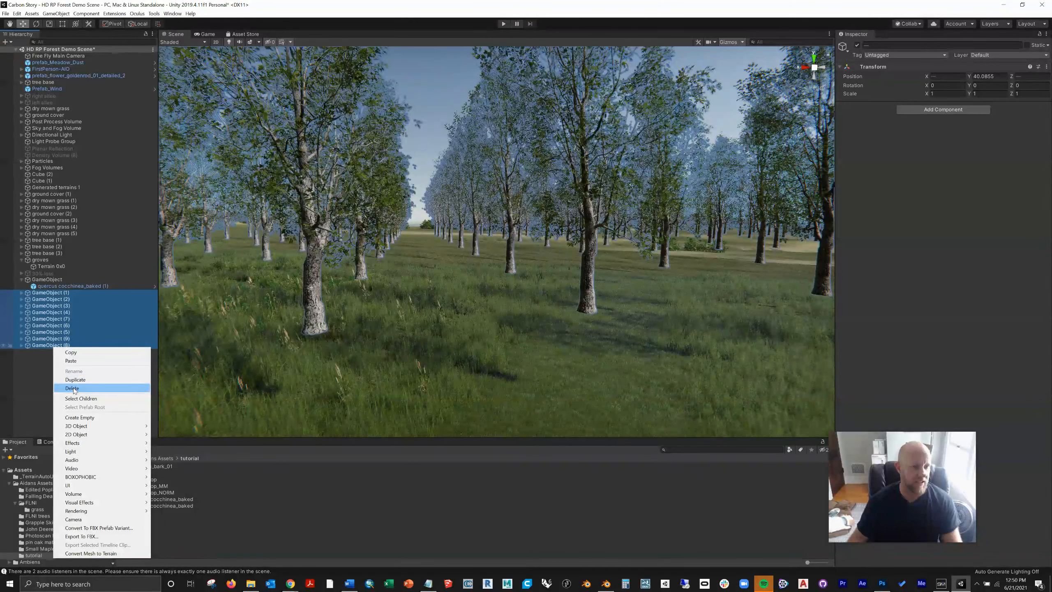
pyautogui.click(72, 389)
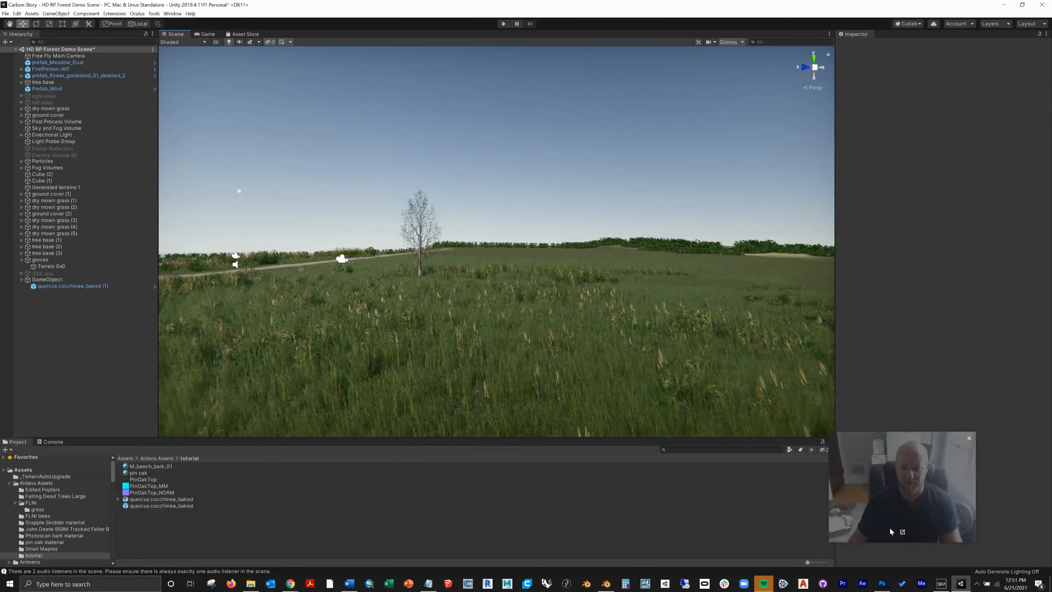
pyautogui.click(296, 590)
pyautogui.click(373, 553)
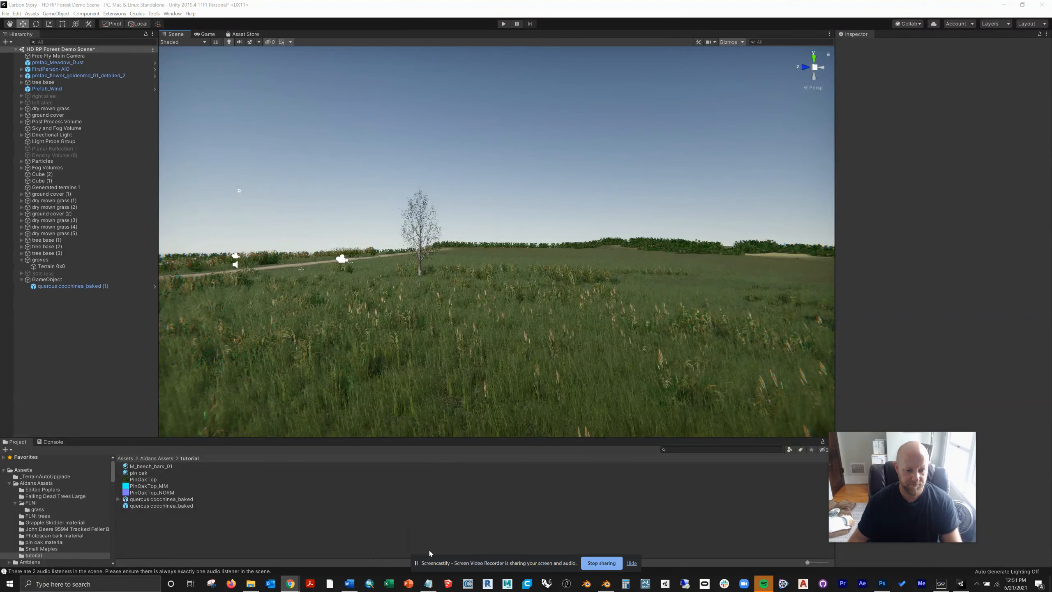